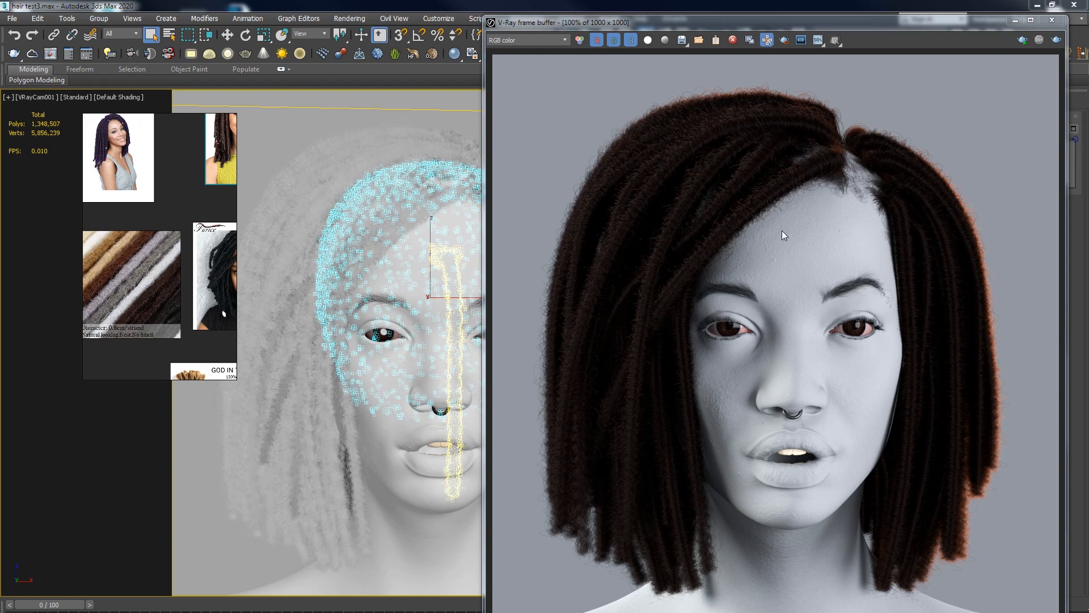
Enlarge the reference image board and examine the close-up photo of the coloured dreadlock strands
{"action": "scroll", "coordinate": [178, 284], "scroll_direction": "up", "scroll_amount": 2}
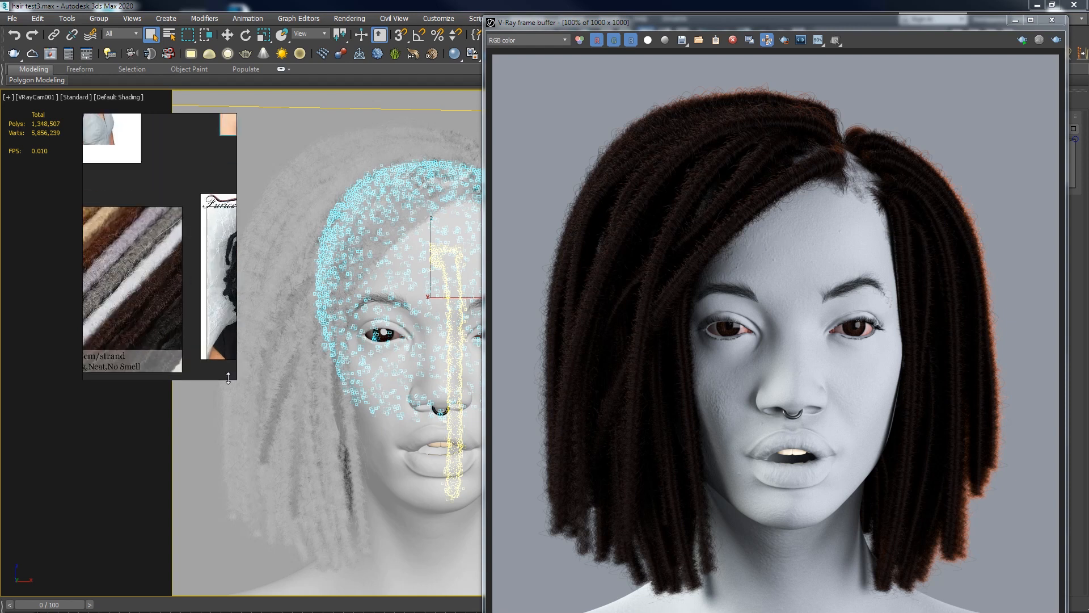
{"action": "left_click_drag", "start_coordinate": [233, 379], "coordinate": [404, 514]}
{"action": "middle_click_drag", "start_coordinate": [188, 291], "coordinate": [330, 376]}
{"action": "scroll", "coordinate": [224, 363], "scroll_direction": "up", "scroll_amount": 5}
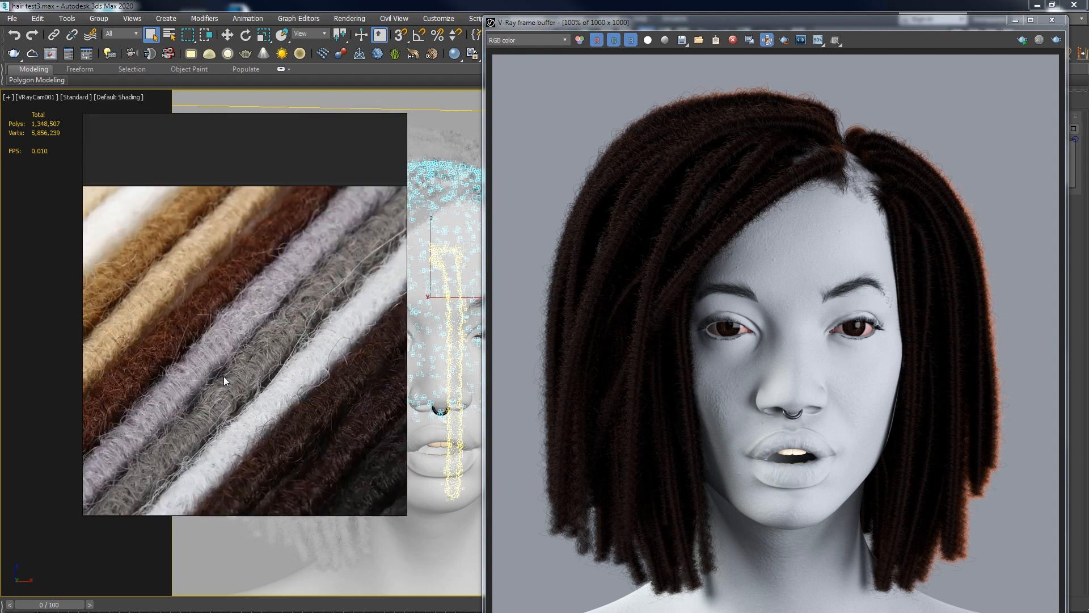
{"action": "scroll", "coordinate": [207, 321], "scroll_direction": "up", "scroll_amount": 2}
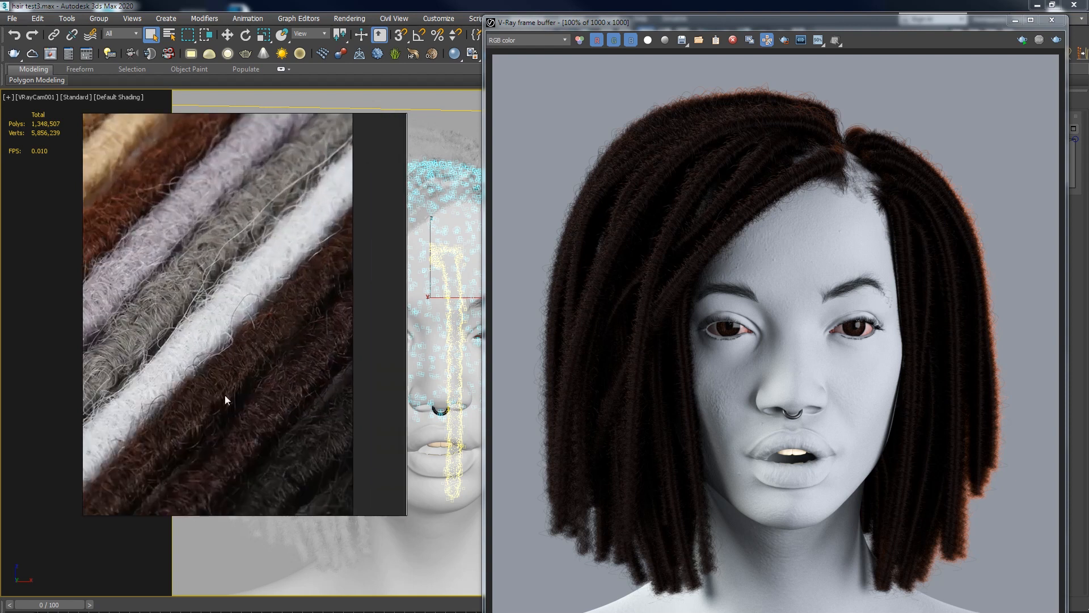
{"action": "scroll", "coordinate": [225, 400], "scroll_direction": "down", "scroll_amount": 2}
{"action": "scroll", "coordinate": [261, 388], "scroll_direction": "down", "scroll_amount": 3}
{"action": "scroll", "coordinate": [280, 371], "scroll_direction": "up", "scroll_amount": 2}
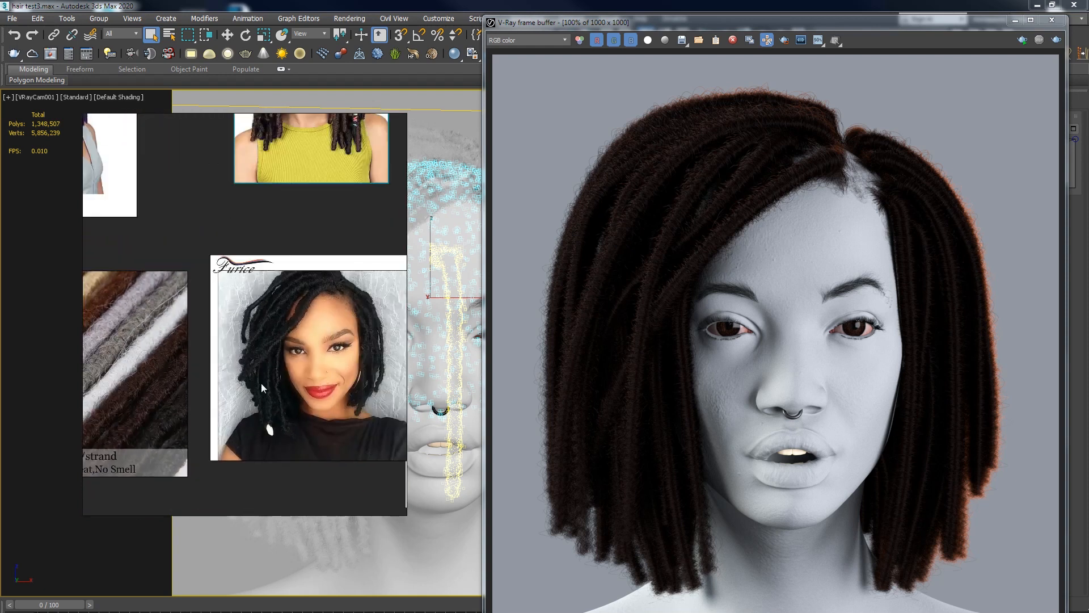
Examine the dreadlock hairstyle photos on the reference board, including the woman in the yellow top
{"action": "middle_click_drag", "start_coordinate": [311, 356], "coordinate": [231, 384]}
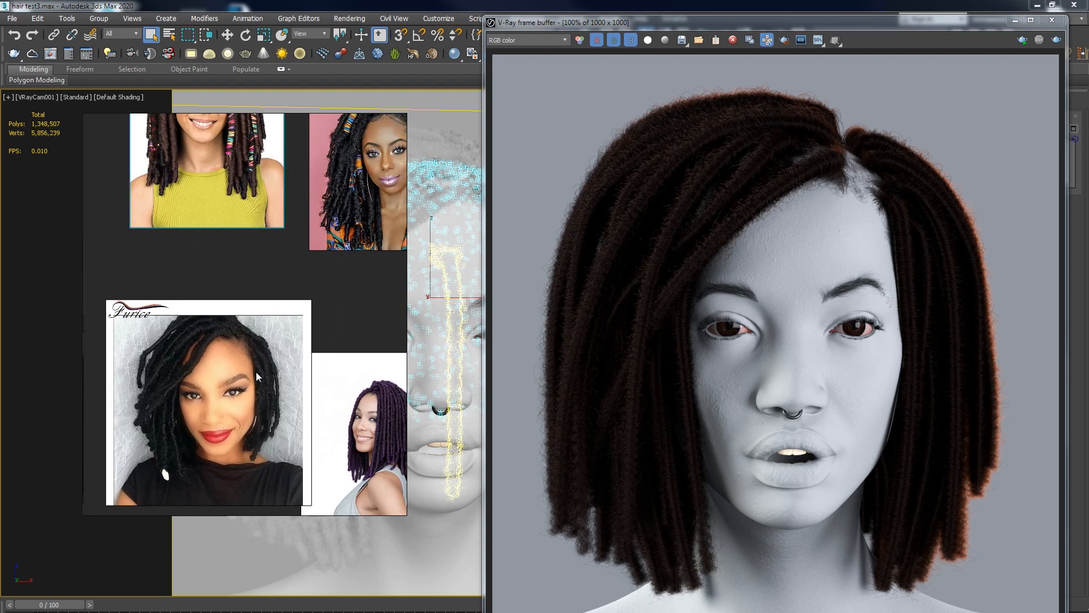
{"action": "middle_click_drag", "start_coordinate": [319, 228], "coordinate": [237, 404]}
{"action": "scroll", "coordinate": [318, 290], "scroll_direction": "up", "scroll_amount": 5}
{"action": "middle_click_drag", "start_coordinate": [238, 293], "coordinate": [350, 275]}
{"action": "scroll", "coordinate": [345, 287], "scroll_direction": "down", "scroll_amount": 4}
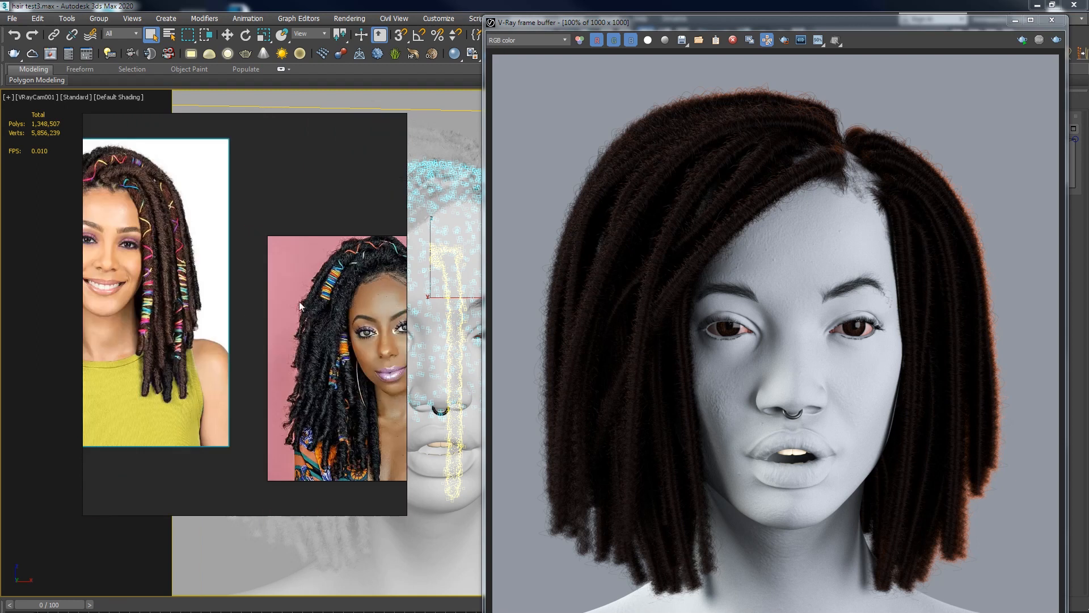
{"action": "middle_click_drag", "start_coordinate": [220, 325], "coordinate": [347, 320]}
{"action": "middle_click_drag", "start_coordinate": [242, 253], "coordinate": [291, 297]}
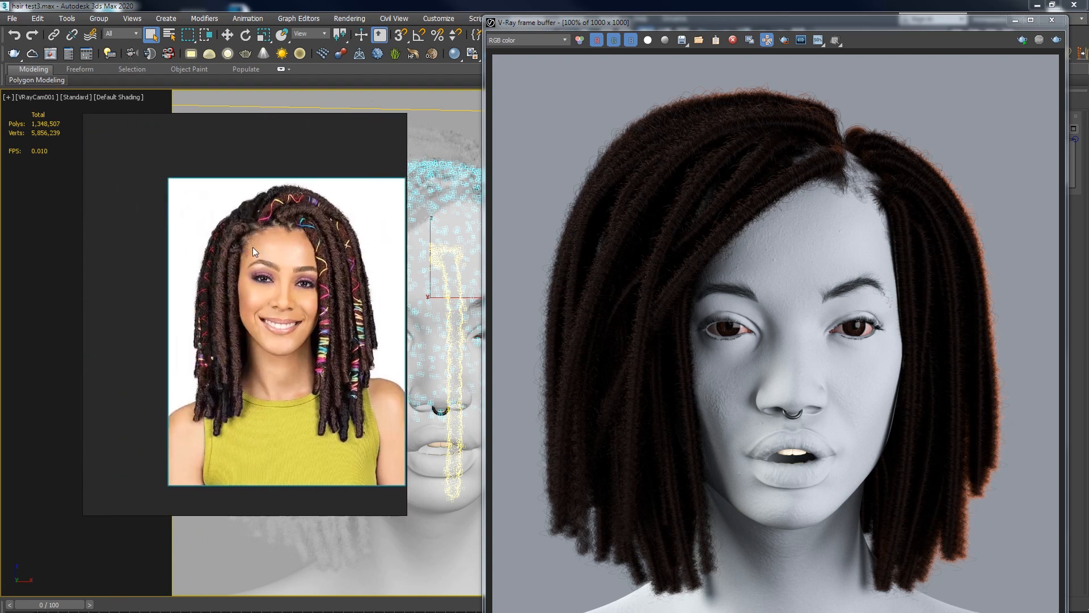
{"action": "scroll", "coordinate": [326, 321], "scroll_direction": "down", "scroll_amount": 5}
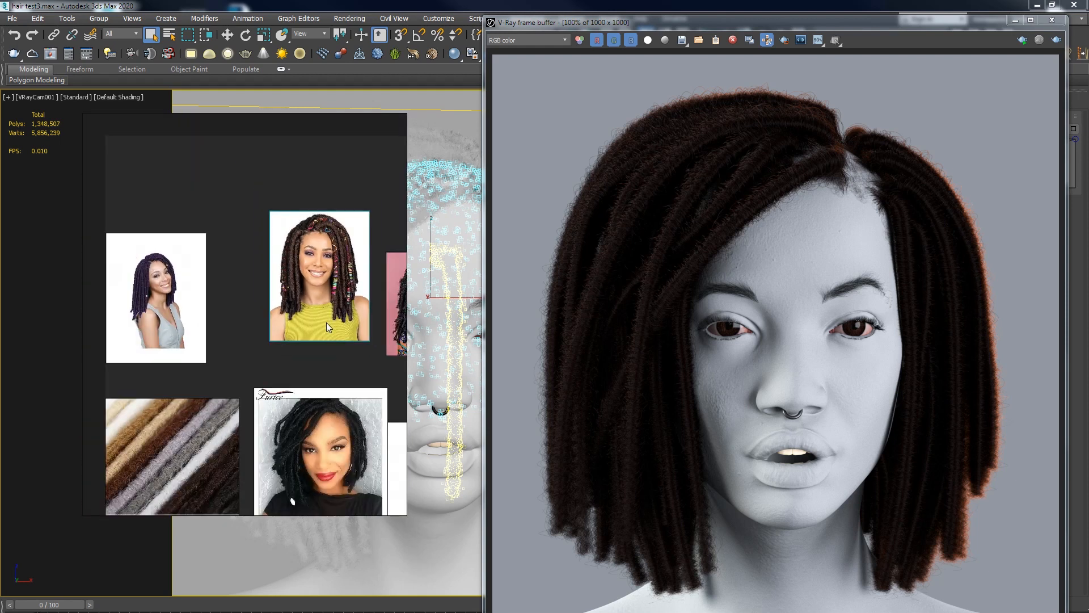
{"action": "mouse_move", "coordinate": [290, 360]}
{"action": "middle_mouse_down"}
{"action": "mouse_move", "coordinate": [280, 380]}
{"action": "mouse_move", "coordinate": [310, 360]}
{"action": "mouse_move", "coordinate": [303, 349]}
{"action": "middle_mouse_up"}
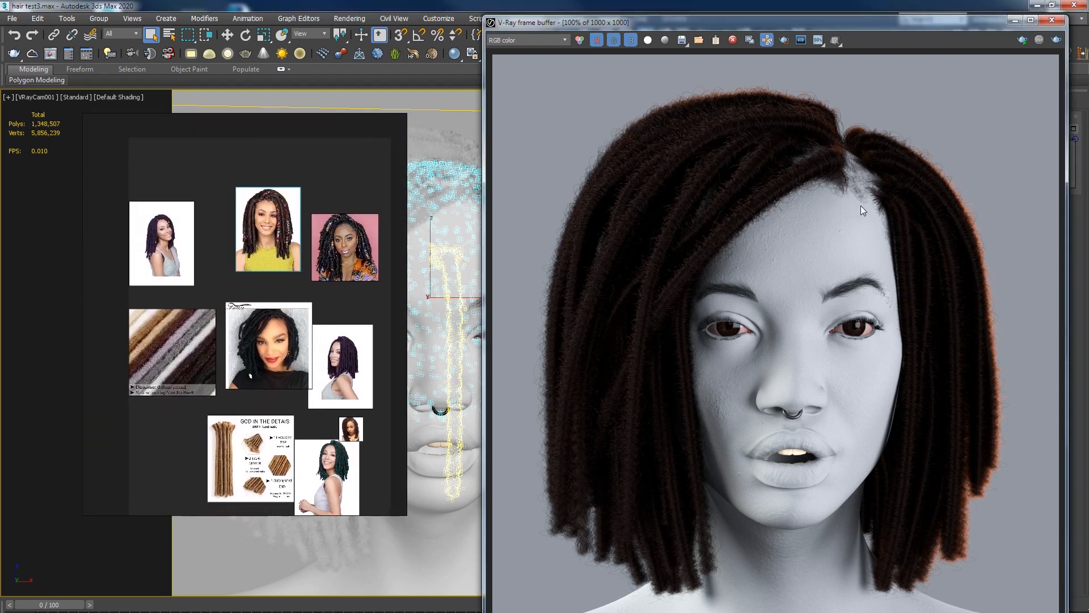
Compare the hairline and parting in the render with a close-up of the yellow-top reference photo
{"action": "scroll", "coordinate": [861, 206], "scroll_direction": "up", "scroll_amount": 2}
{"action": "scroll", "coordinate": [876, 187], "scroll_direction": "down", "scroll_amount": 1}
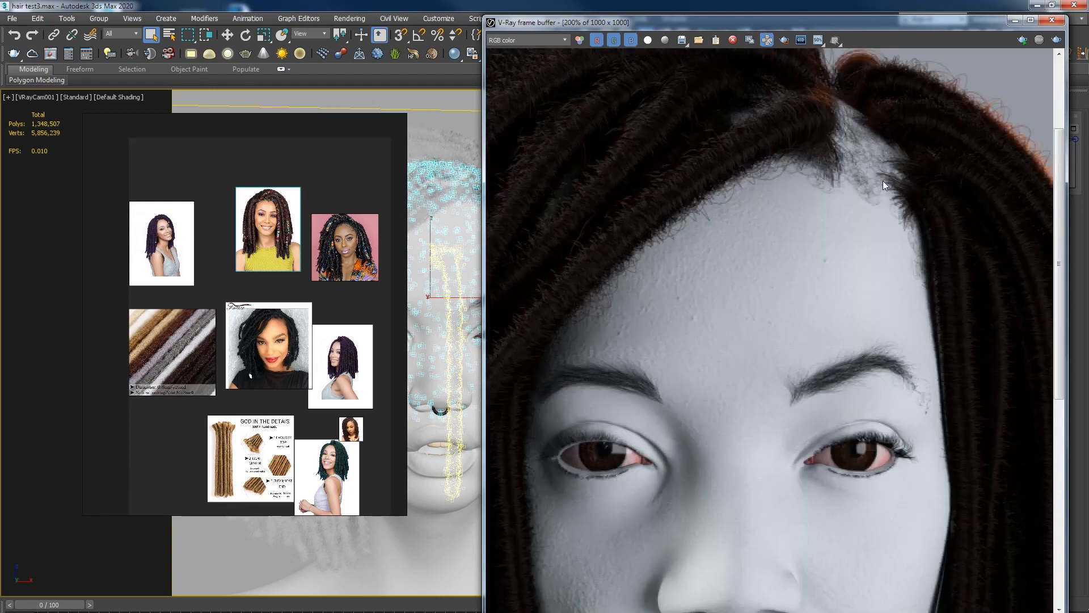
{"action": "middle_click_drag", "start_coordinate": [856, 181], "coordinate": [753, 169]}
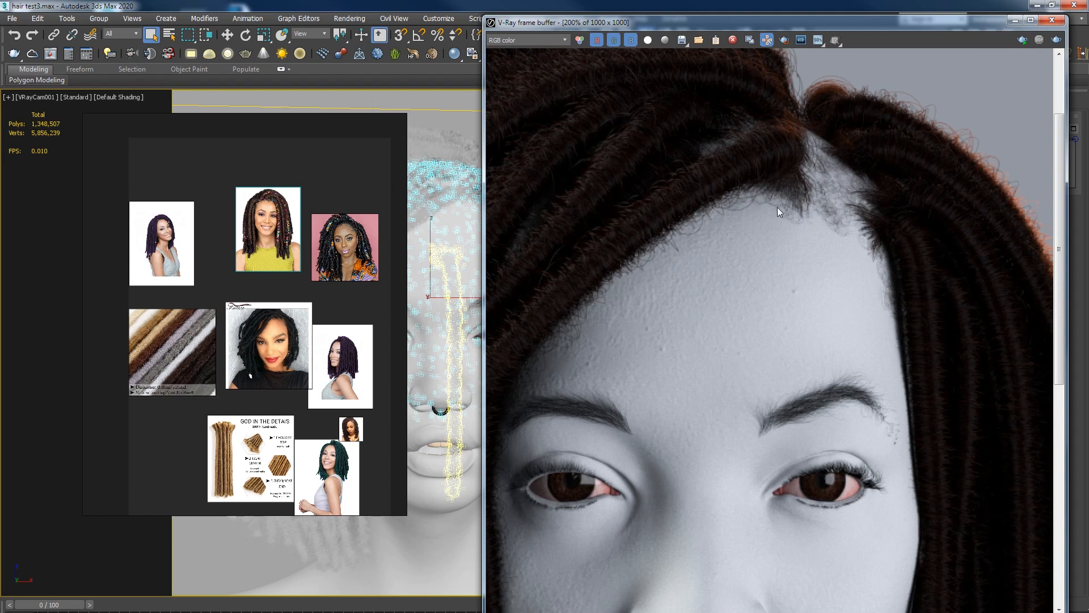
{"action": "scroll", "coordinate": [265, 268], "scroll_direction": "up", "scroll_amount": 5}
{"action": "scroll", "coordinate": [307, 250], "scroll_direction": "up", "scroll_amount": 4}
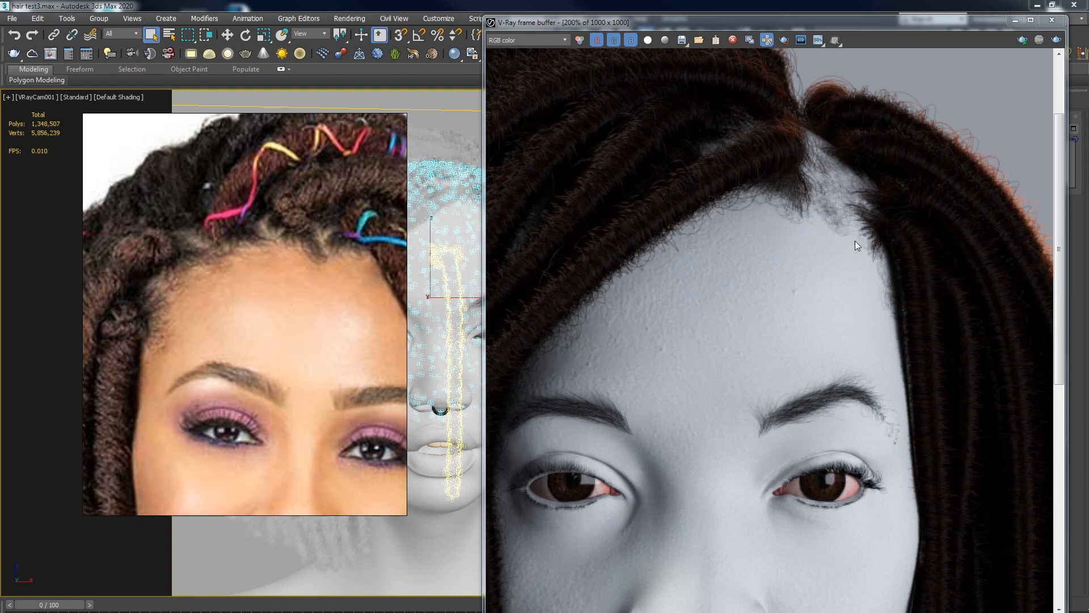
{"action": "scroll", "coordinate": [778, 266], "scroll_direction": "down", "scroll_amount": 3}
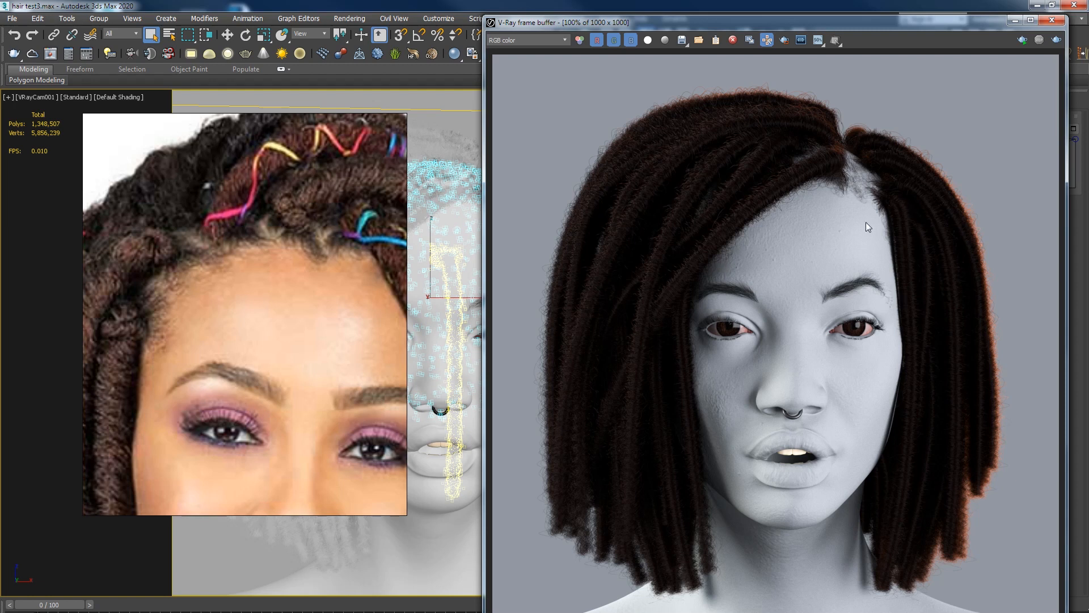
Clear the render and reference windows from the viewport and switch from the camera to the perspective view
{"action": "left_click_drag", "start_coordinate": [809, 25], "coordinate": [1088, 25]}
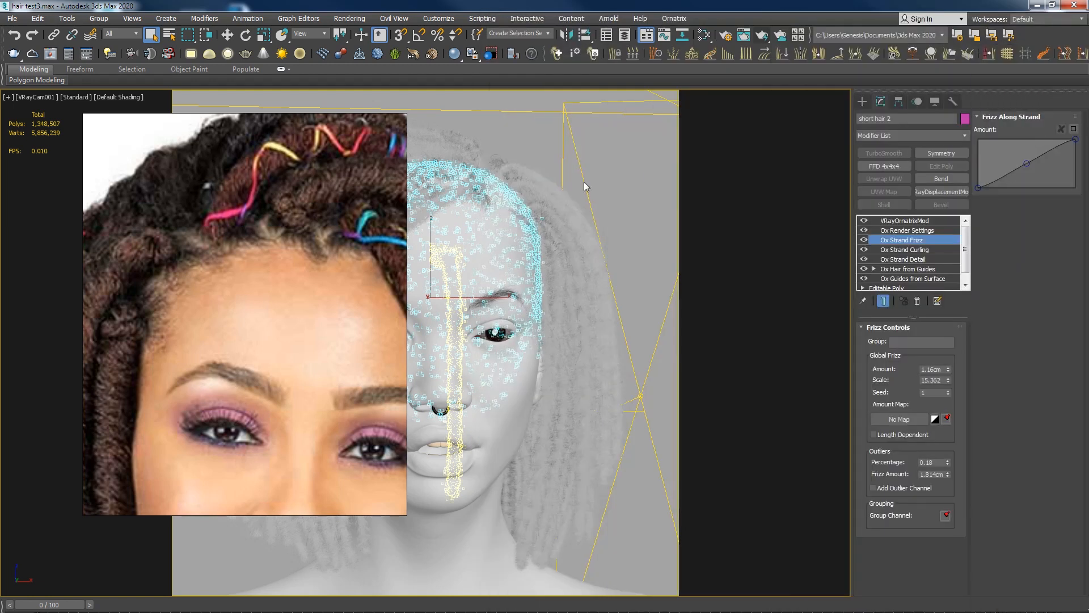
{"action": "scroll", "coordinate": [290, 234], "scroll_direction": "down", "scroll_amount": 5}
{"action": "middle_click_drag", "start_coordinate": [246, 308], "coordinate": [267, 233]}
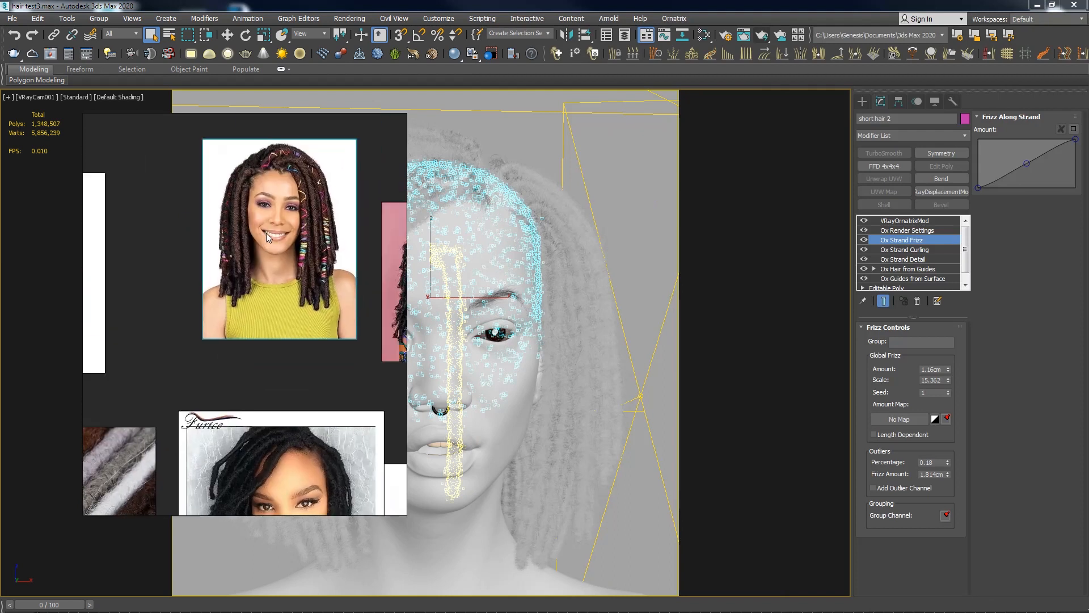
{"action": "right_click_drag", "start_coordinate": [281, 261], "coordinate": [1088, 295]}
{"action": "left_click", "coordinate": [623, 204]}
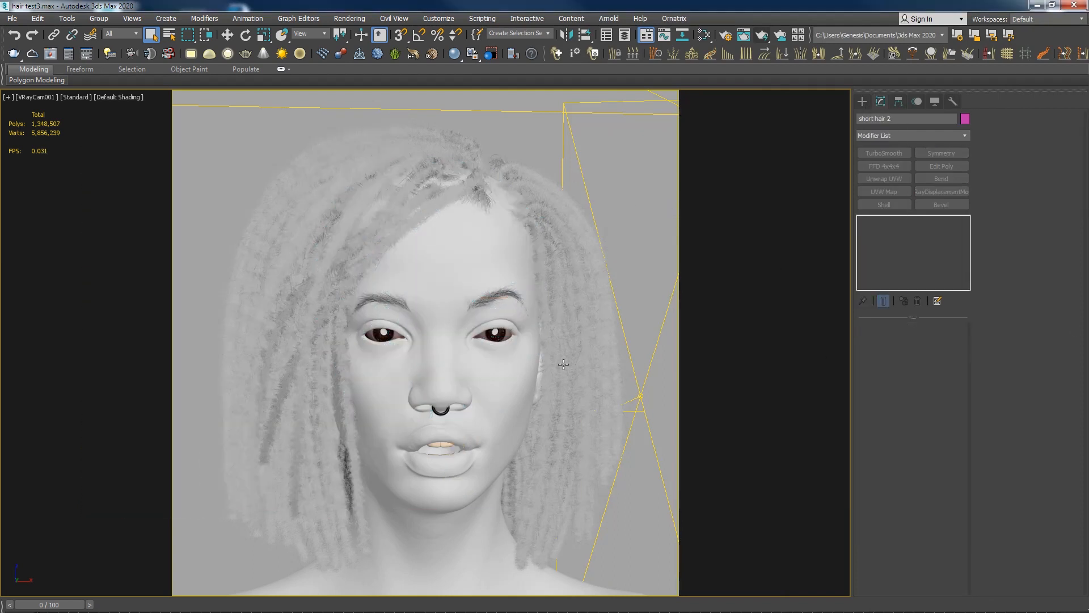
{"action": "key", "text": "p"}
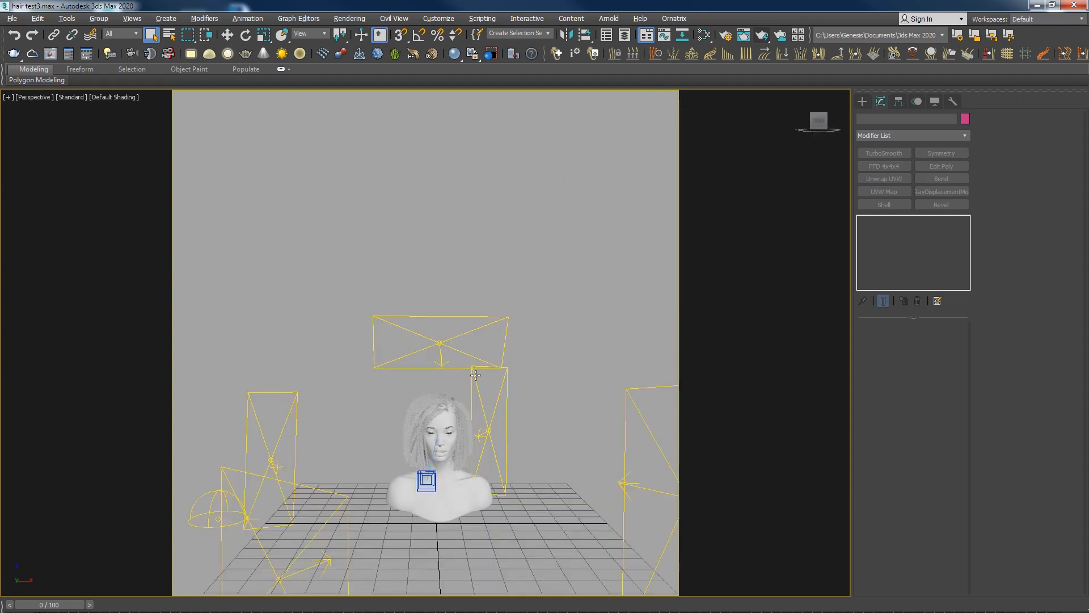
Set the environment background colour to black
{"action": "left_click", "coordinate": [357, 21]}
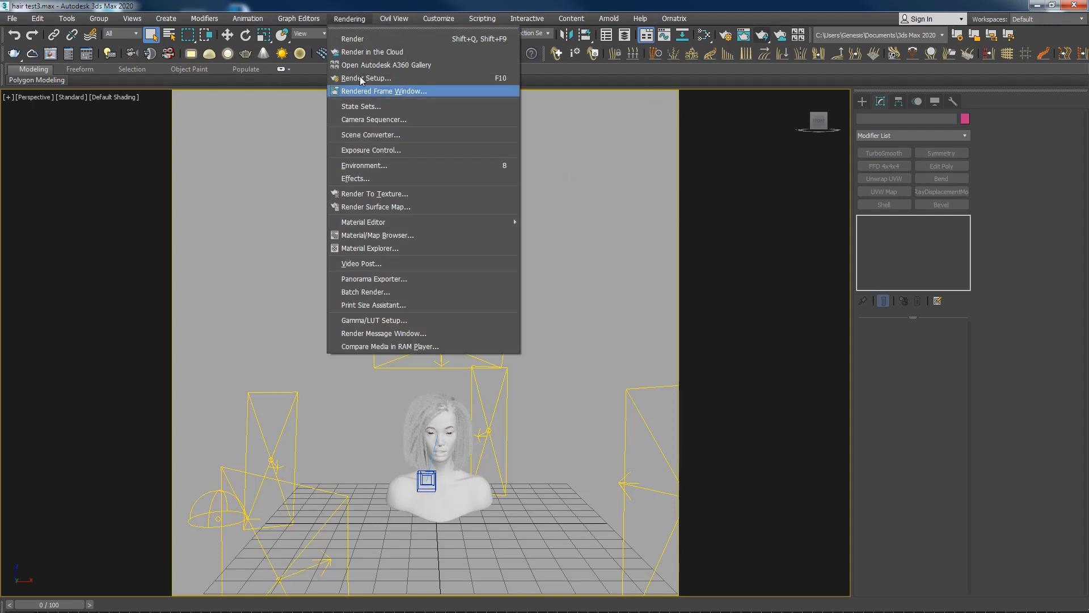
{"action": "left_click", "coordinate": [365, 166]}
{"action": "left_click", "coordinate": [292, 149]}
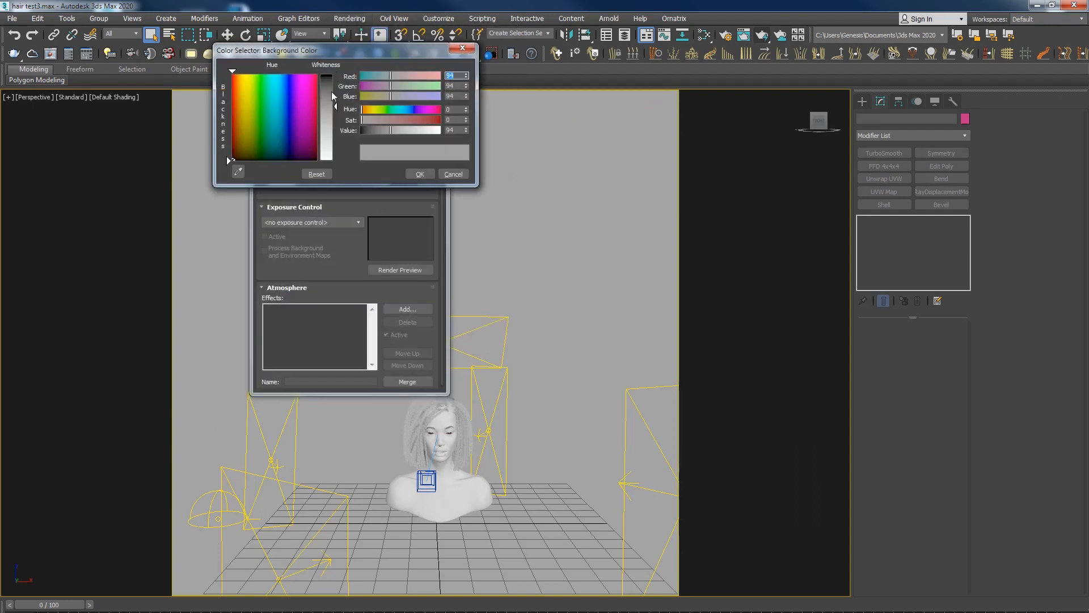
{"action": "left_click_drag", "start_coordinate": [334, 97], "coordinate": [335, 78]}
{"action": "left_click", "coordinate": [420, 175]}
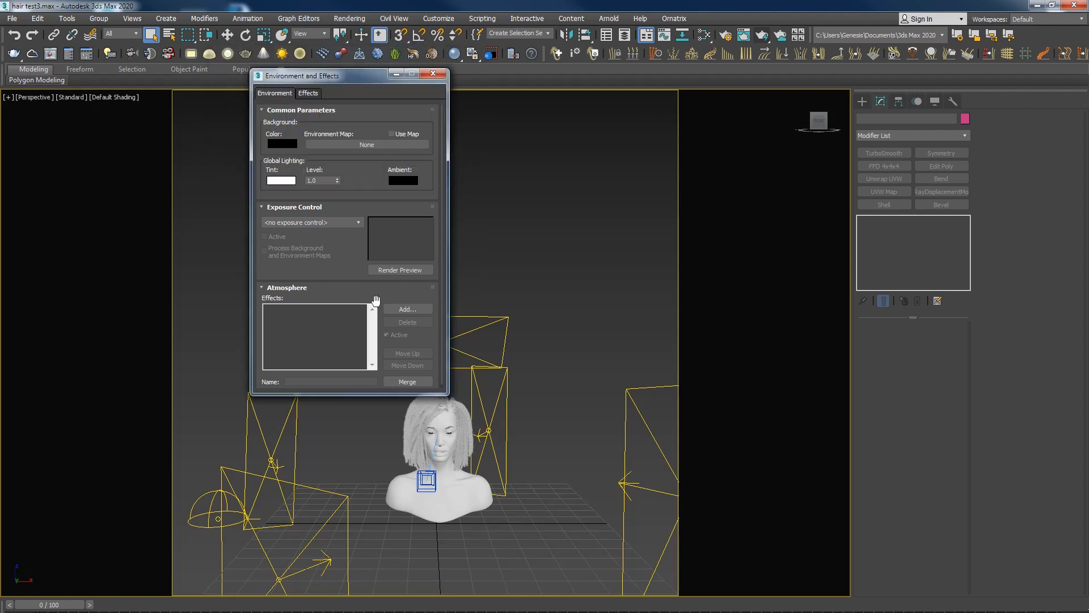
{"action": "left_click", "coordinate": [434, 73]}
Review the lights around the bust alongside the rendered hair, moving the frame buffer out of the way
{"action": "middle_click_drag", "start_coordinate": [550, 394], "coordinate": [539, 427], "text": "alt"}
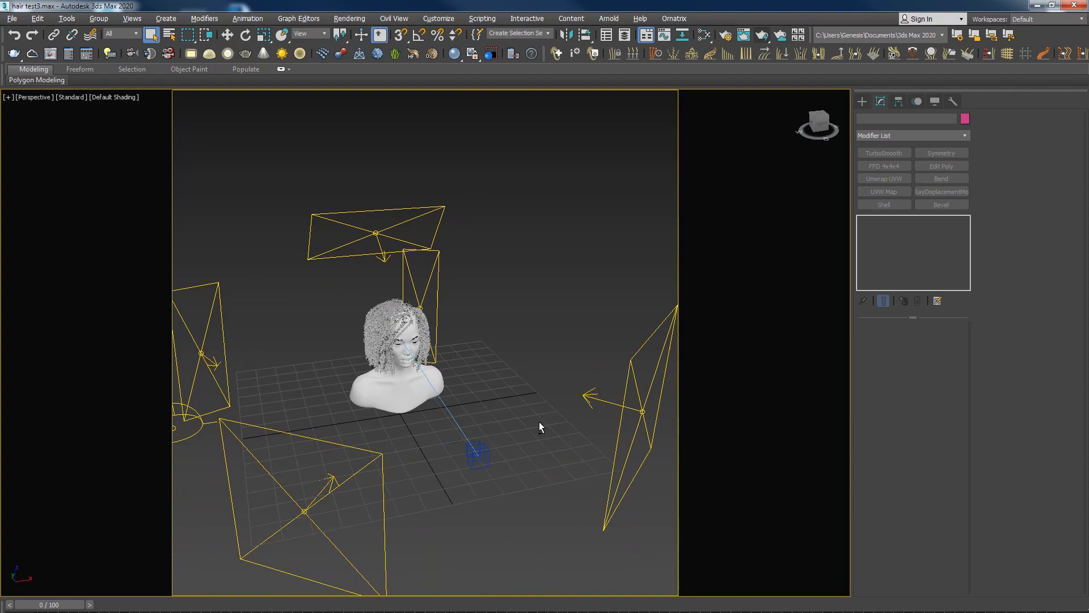
{"action": "middle_click_drag", "start_coordinate": [204, 428], "coordinate": [267, 407]}
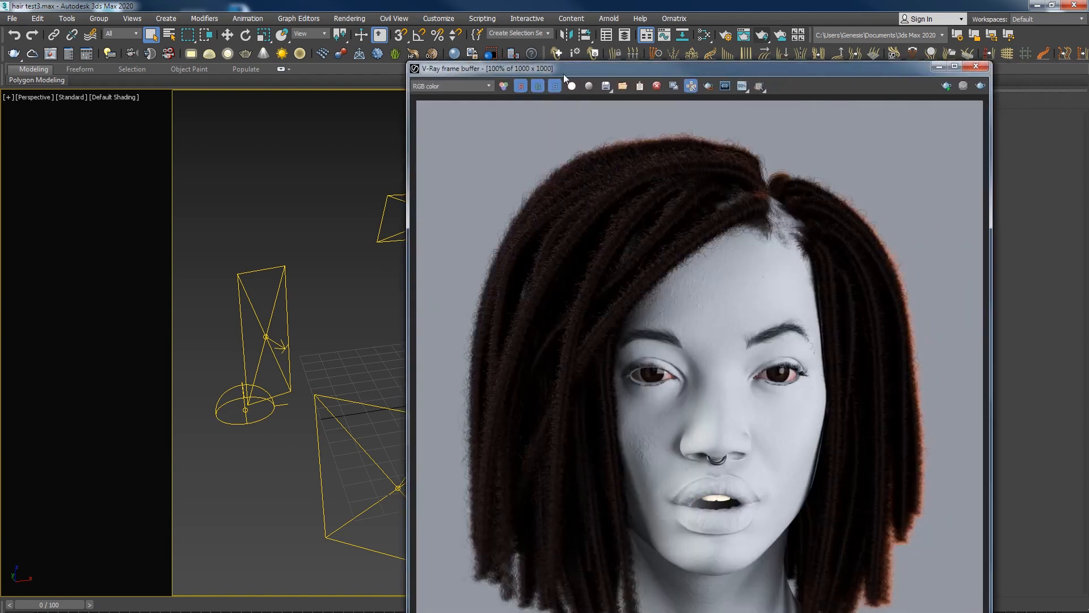
{"action": "left_click_drag", "start_coordinate": [564, 71], "coordinate": [535, 67]}
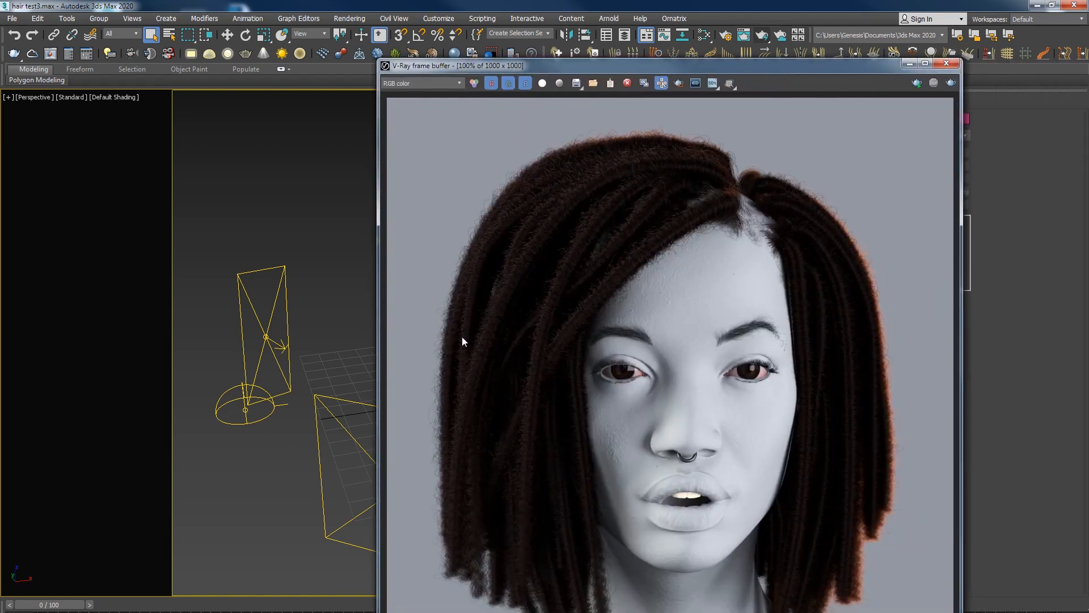
{"action": "left_click_drag", "start_coordinate": [697, 66], "coordinate": [637, 53]}
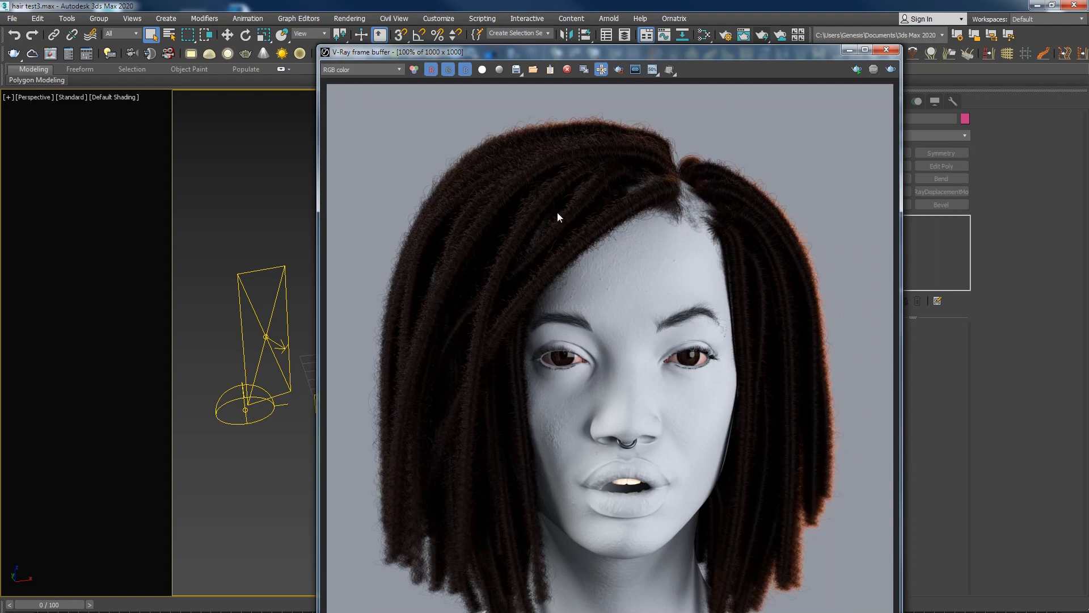
{"action": "left_click_drag", "start_coordinate": [591, 52], "coordinate": [1088, 52]}
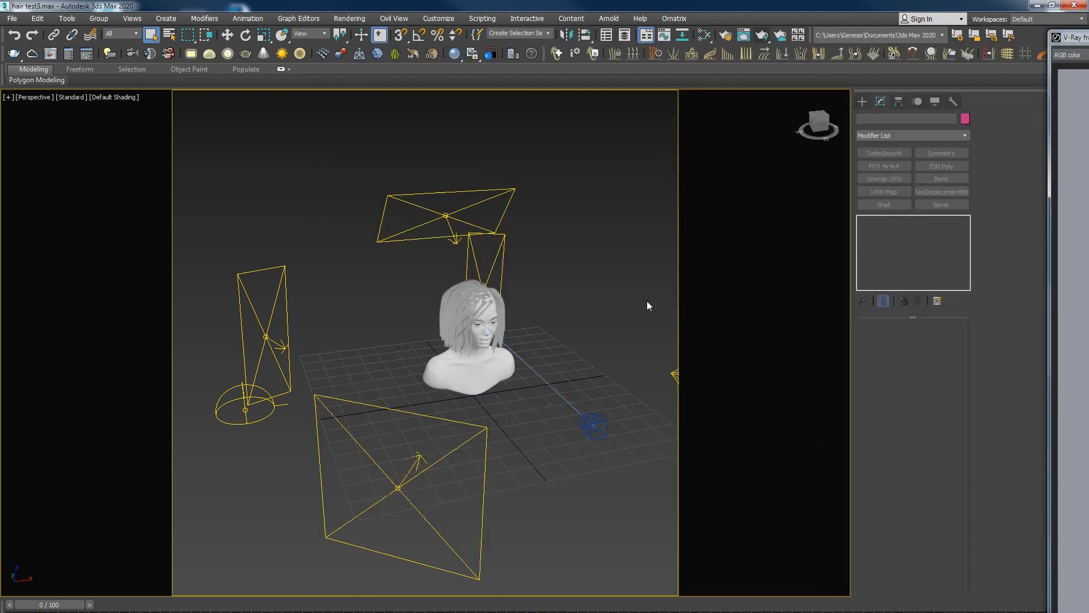
{"action": "middle_click_drag", "start_coordinate": [692, 292], "coordinate": [523, 311], "text": "alt"}
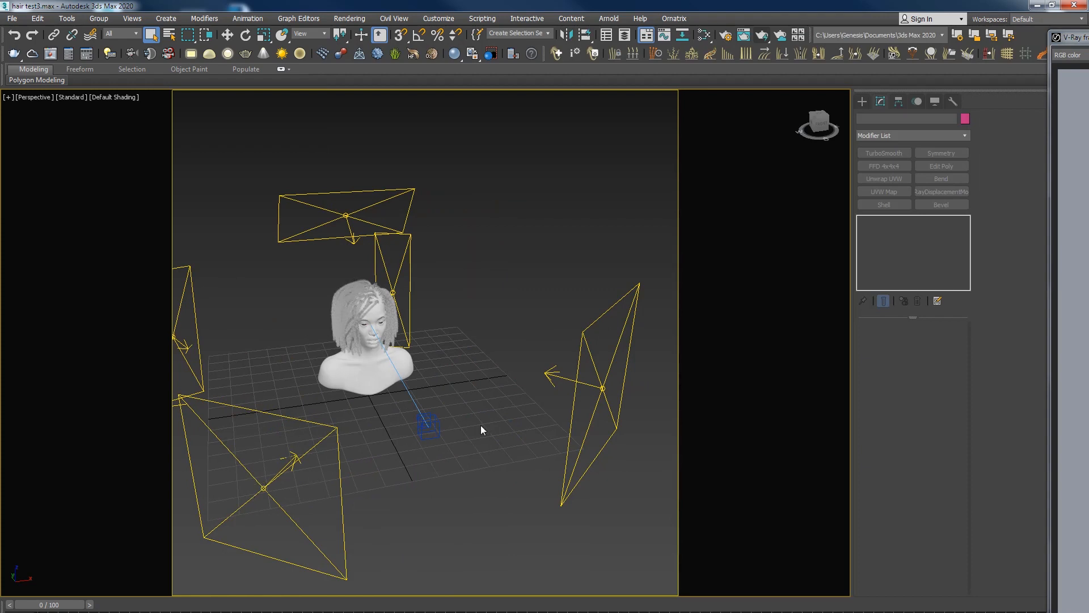
Select the five rectangular V-Ray lights around the bust and hide them through the Scene Explorer
{"action": "left_click_drag", "start_coordinate": [650, 497], "coordinate": [613, 343]}
{"action": "left_click_drag", "start_coordinate": [305, 161], "coordinate": [417, 254], "text": "ctrl"}
{"action": "left_click", "coordinate": [188, 364], "text": "ctrl"}
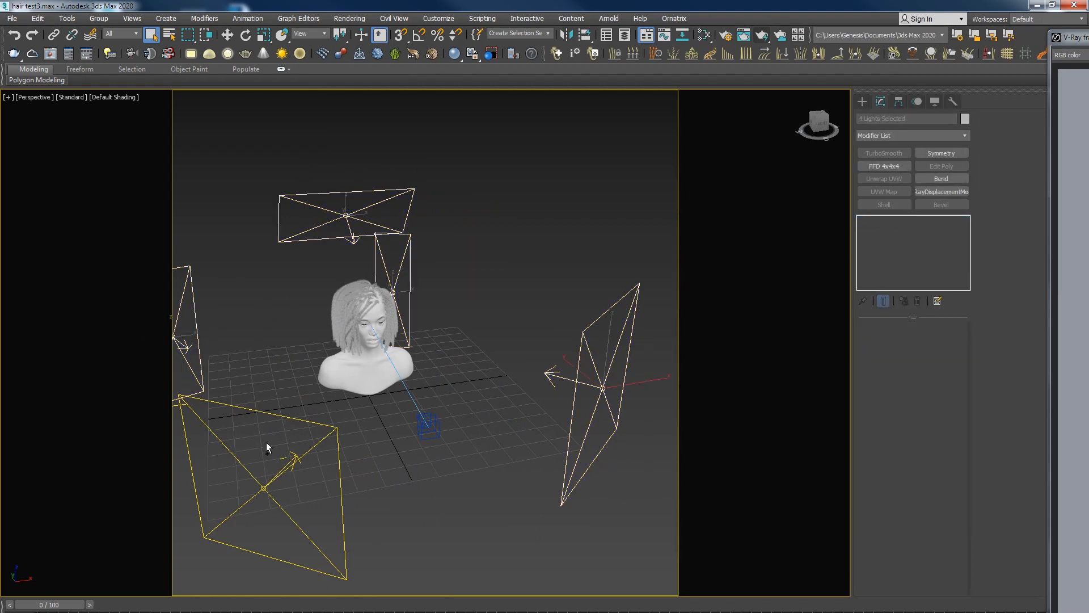
{"action": "left_click", "coordinate": [250, 503], "text": "ctrl"}
{"action": "left_click", "coordinate": [612, 36]}
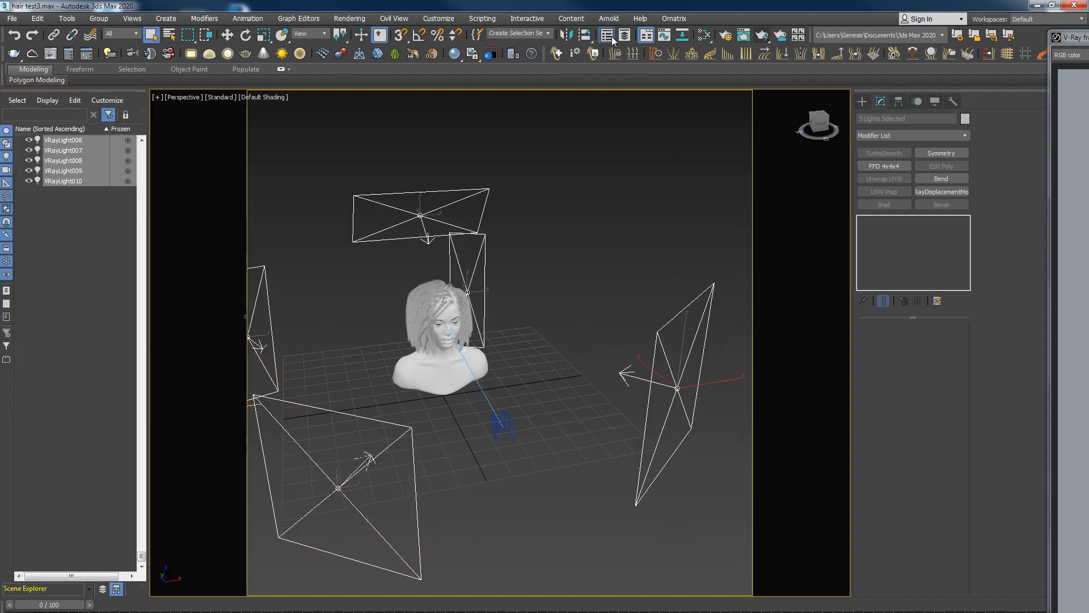
{"action": "left_click", "coordinate": [28, 140]}
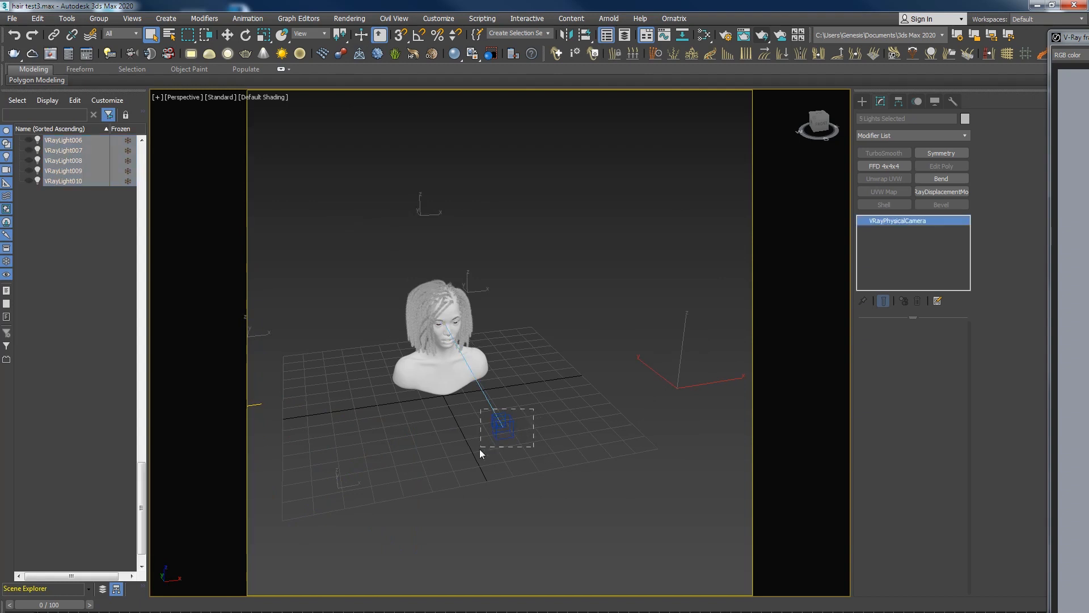
Hide the camera VRayCam001 and the dome light VRayLight005, leaving nothing selected
{"action": "left_click", "coordinate": [497, 434]}
{"action": "left_click", "coordinate": [30, 518]}
{"action": "middle_click_drag", "start_coordinate": [479, 419], "coordinate": [366, 479], "text": "alt"}
{"action": "left_click", "coordinate": [311, 457]}
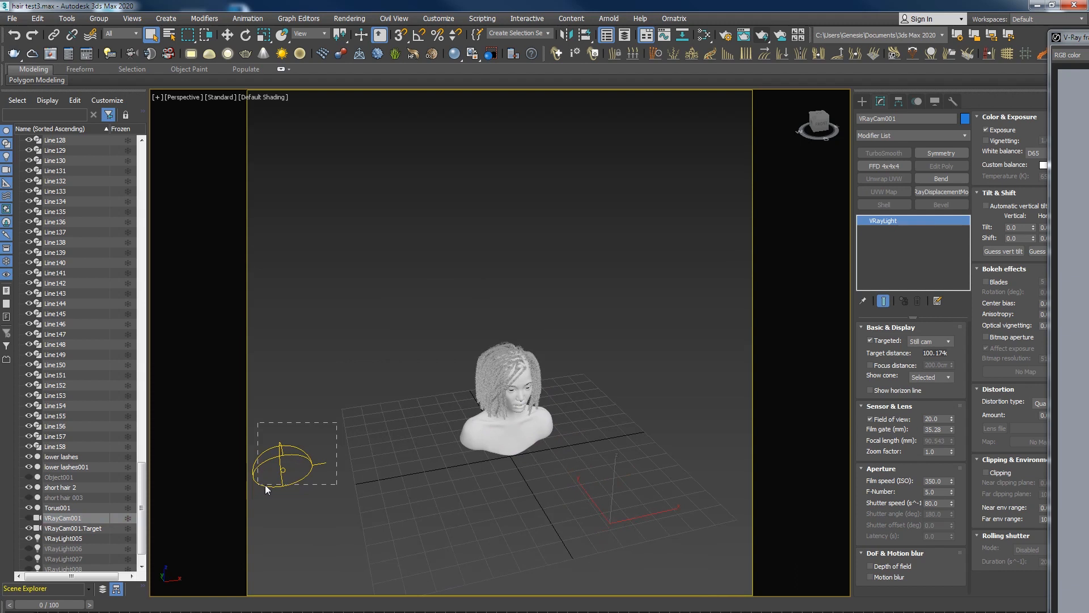
{"action": "left_click", "coordinate": [29, 538]}
{"action": "left_click", "coordinate": [547, 445]}
Frame the head closely and show the spline creation tools
{"action": "middle_click_drag", "start_coordinate": [570, 423], "coordinate": [478, 397], "text": "alt"}
{"action": "scroll", "coordinate": [533, 373], "scroll_direction": "up", "scroll_amount": 3}
{"action": "scroll", "coordinate": [534, 374], "scroll_direction": "up", "scroll_amount": 4}
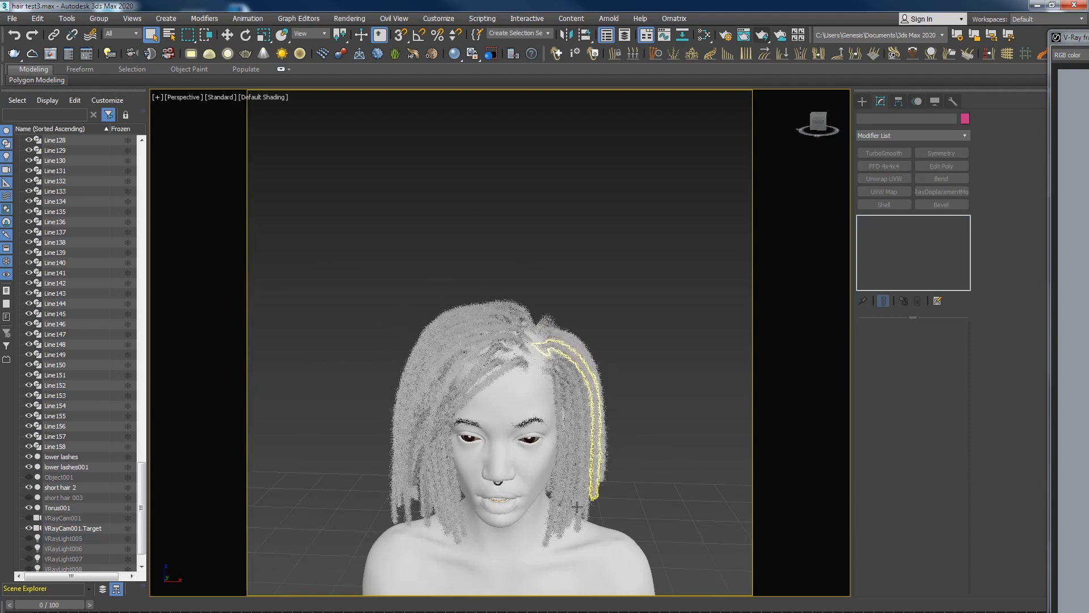
{"action": "scroll", "coordinate": [136, 480], "scroll_direction": "up", "scroll_amount": 2}
{"action": "scroll", "coordinate": [124, 484], "scroll_direction": "down", "scroll_amount": 2}
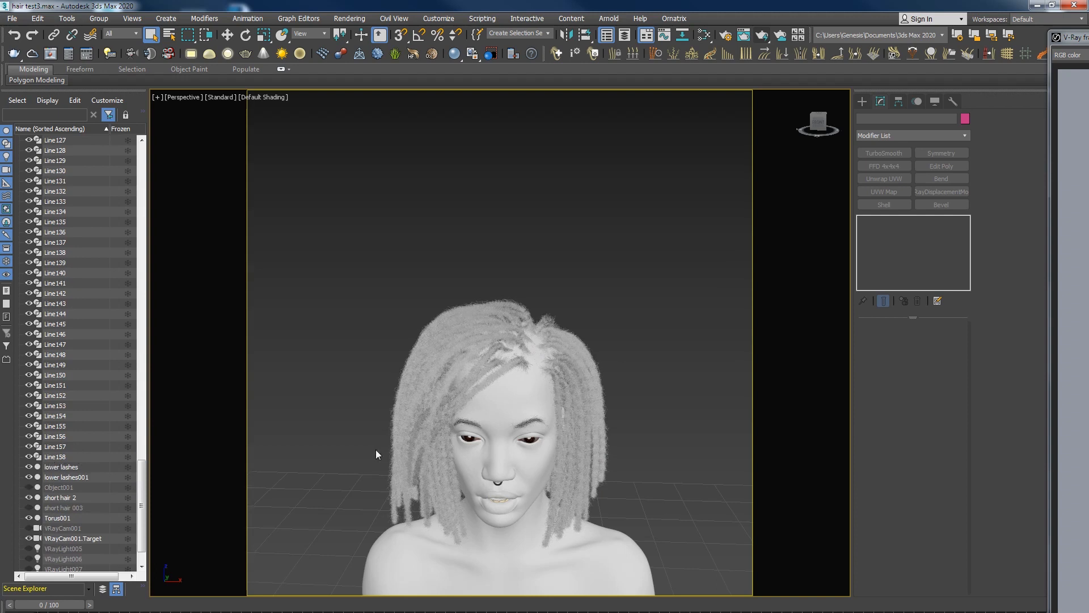
{"action": "left_click", "coordinate": [863, 102]}
{"action": "left_click", "coordinate": [876, 117]}
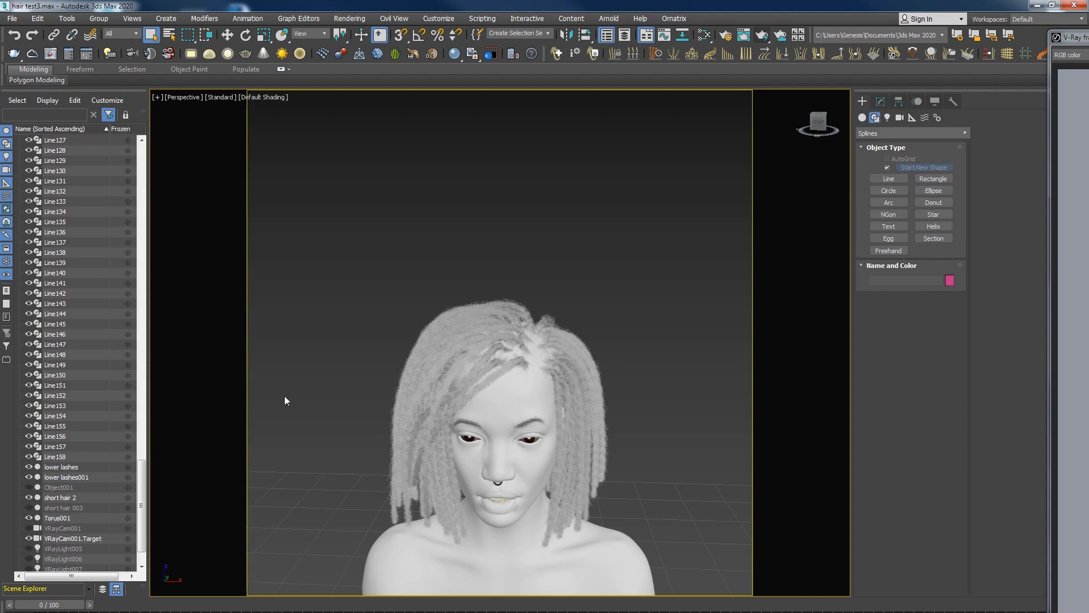
Select the dreadlock Line003 hanging beside the face near the front hairline
{"action": "middle_click_drag", "start_coordinate": [485, 423], "coordinate": [486, 396]}
{"action": "middle_click_drag", "start_coordinate": [591, 403], "coordinate": [570, 361], "text": "alt"}
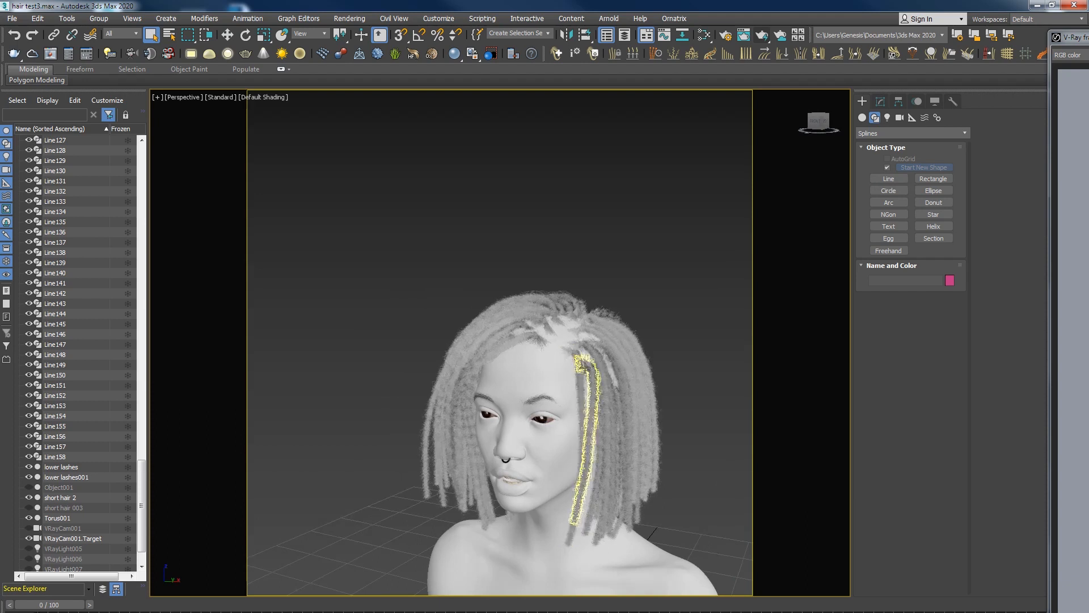
{"action": "middle_click_drag", "start_coordinate": [616, 390], "coordinate": [580, 387], "text": "alt"}
{"action": "left_click", "coordinate": [583, 362]}
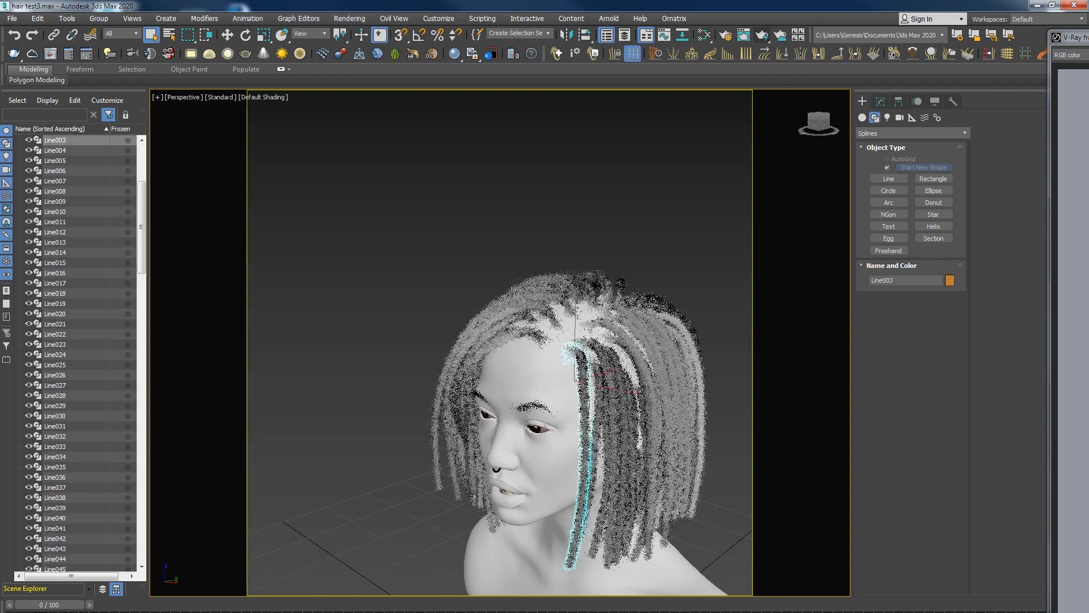
Show the modifier stack of Line003 at its Editable Spline base and turn off the end result to display the bare spline
{"action": "left_click", "coordinate": [881, 102]}
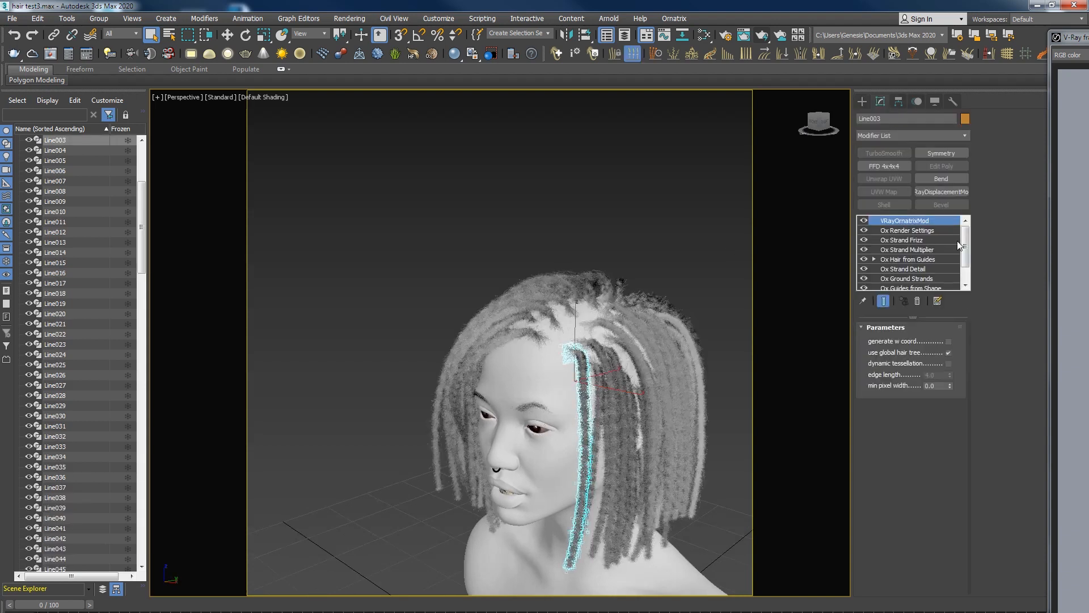
{"action": "left_click_drag", "start_coordinate": [961, 245], "coordinate": [965, 290]}
{"action": "left_click", "coordinate": [878, 281]}
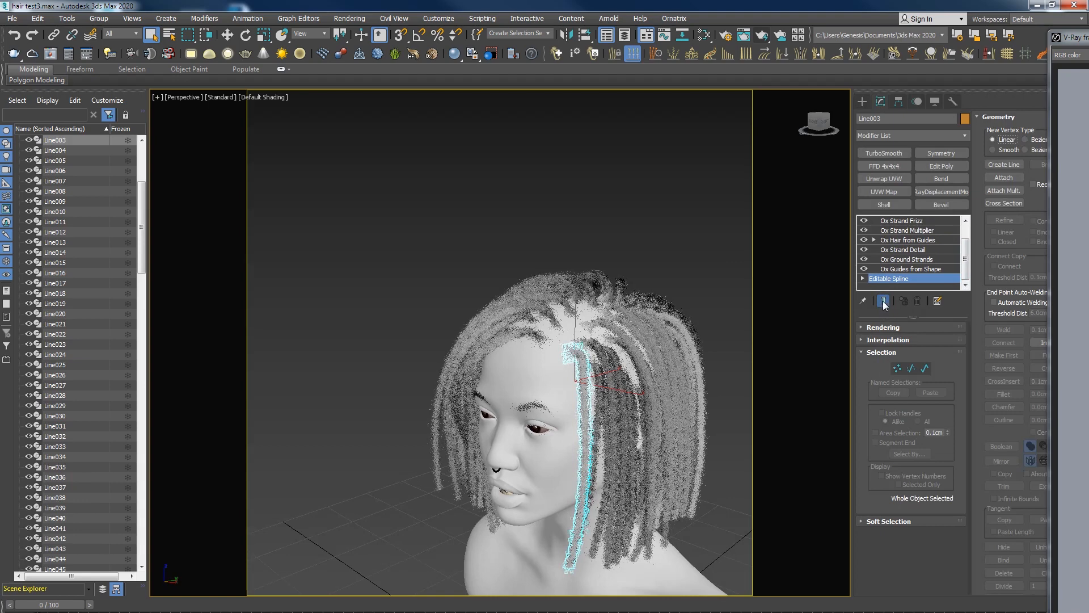
Examine the bare spline's root and fall beside the face from front and side angles, and turn the stack's end result back on
{"action": "middle_click_drag", "start_coordinate": [640, 490], "coordinate": [689, 455], "text": "alt"}
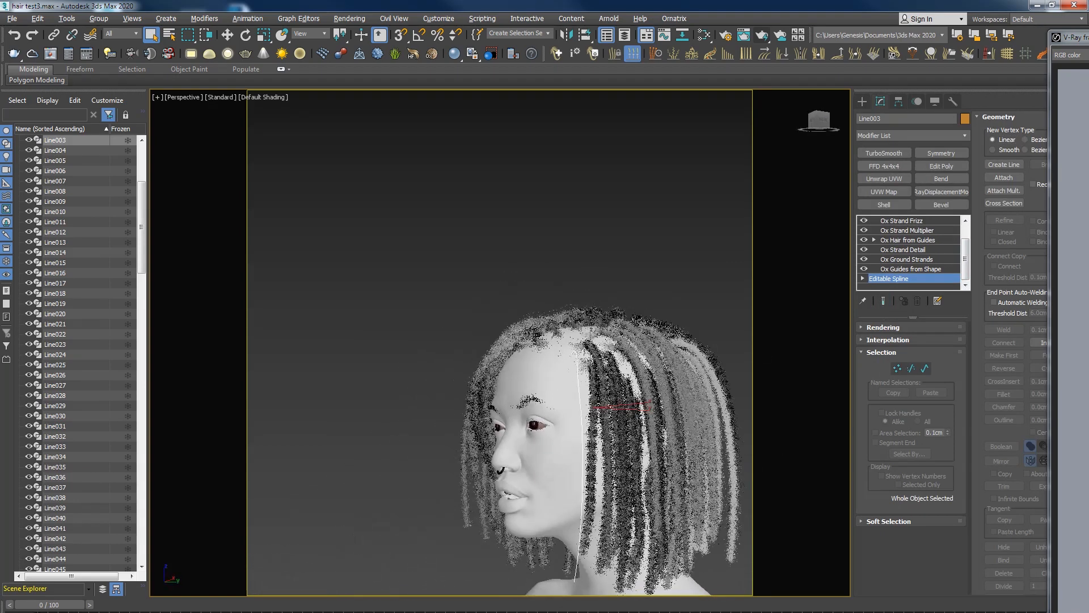
{"action": "middle_click_drag", "start_coordinate": [608, 404], "coordinate": [539, 359], "text": "alt"}
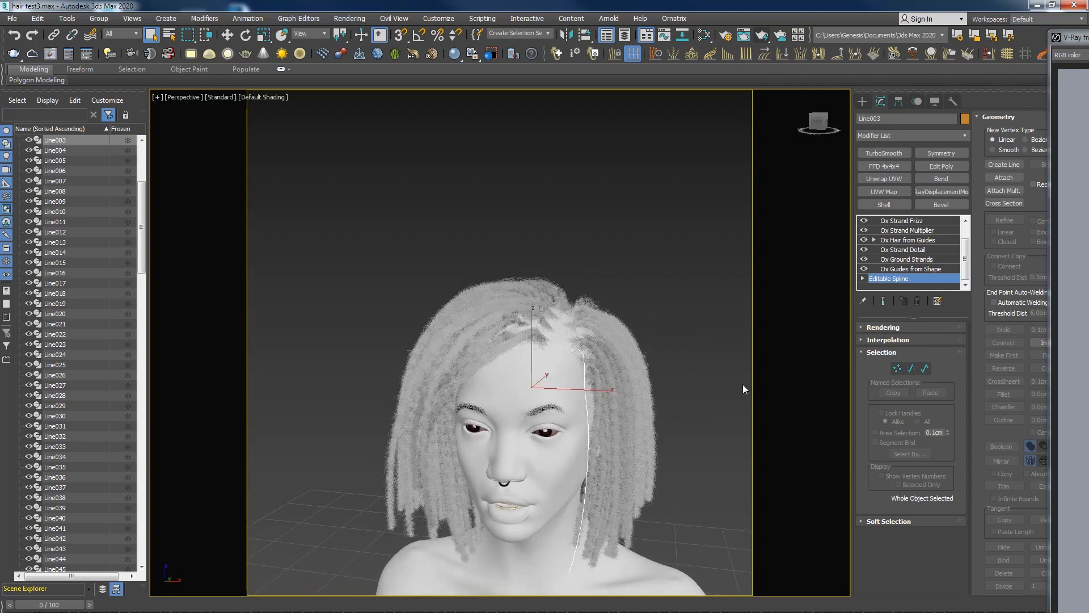
{"action": "middle_click_drag", "start_coordinate": [587, 427], "coordinate": [681, 375], "text": "alt"}
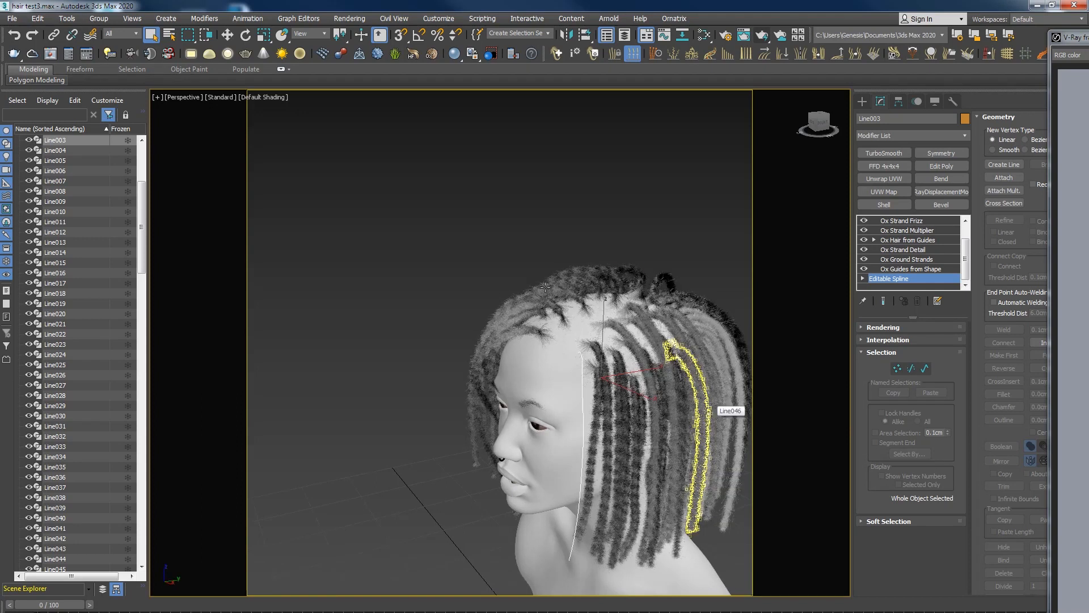
{"action": "middle_click_drag", "start_coordinate": [565, 351], "coordinate": [620, 350], "text": "alt"}
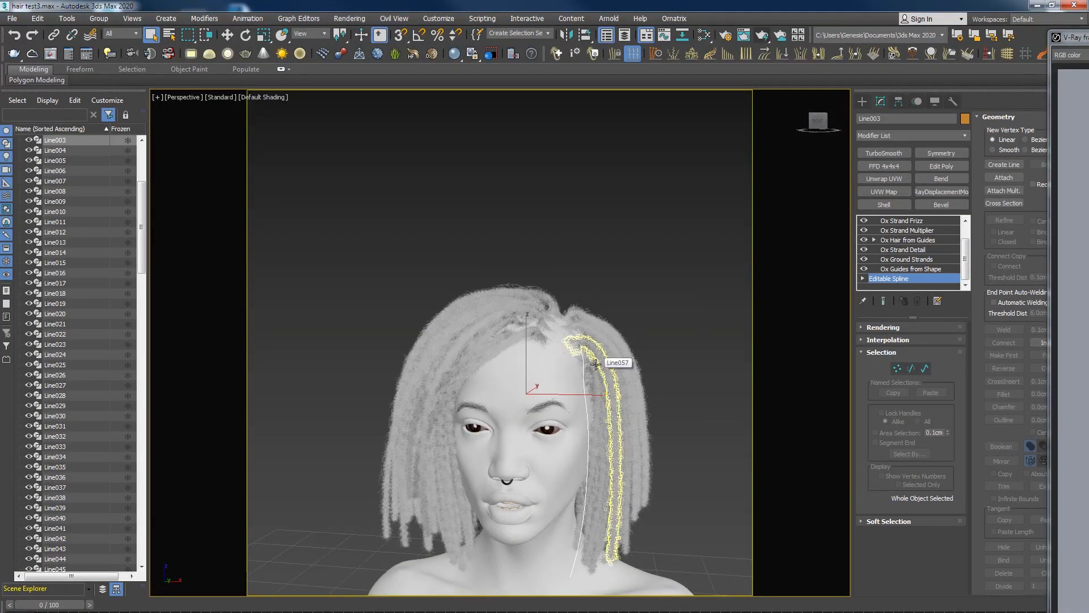
{"action": "middle_click_drag", "start_coordinate": [596, 369], "coordinate": [567, 351]}
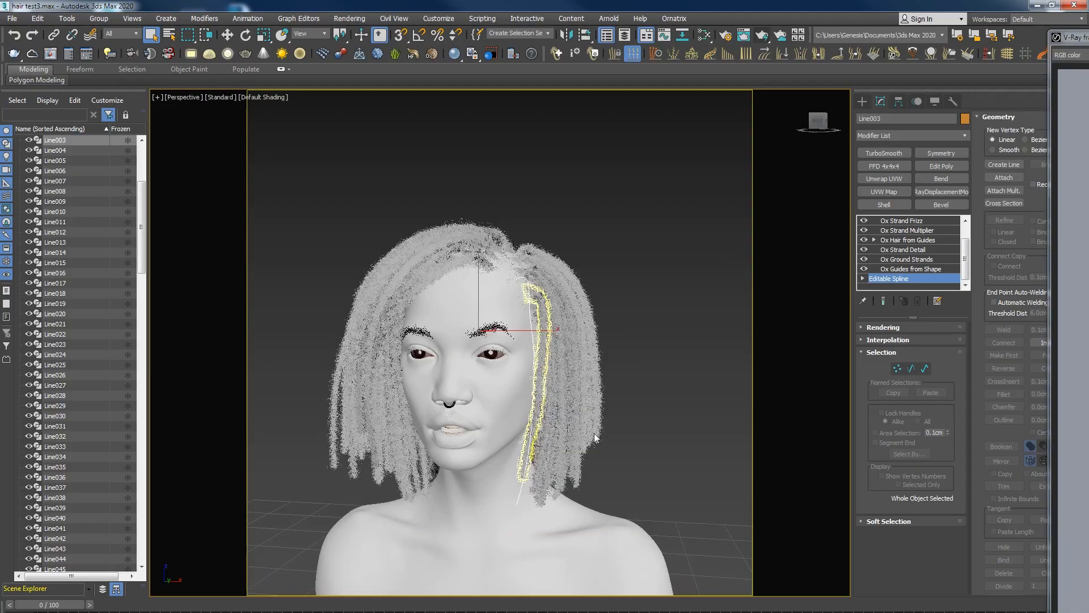
{"action": "middle_click_drag", "start_coordinate": [591, 429], "coordinate": [638, 406], "text": "alt"}
{"action": "middle_click_drag", "start_coordinate": [525, 353], "coordinate": [585, 324]}
{"action": "middle_click_drag", "start_coordinate": [608, 376], "coordinate": [552, 389], "text": "alt"}
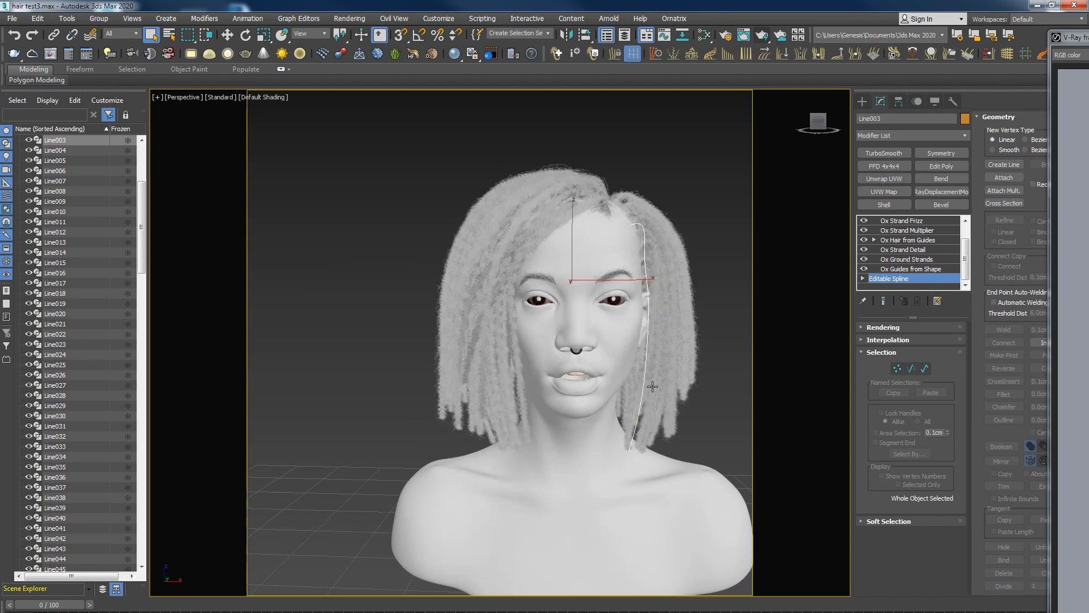
{"action": "middle_click_drag", "start_coordinate": [662, 381], "coordinate": [598, 392], "text": "alt"}
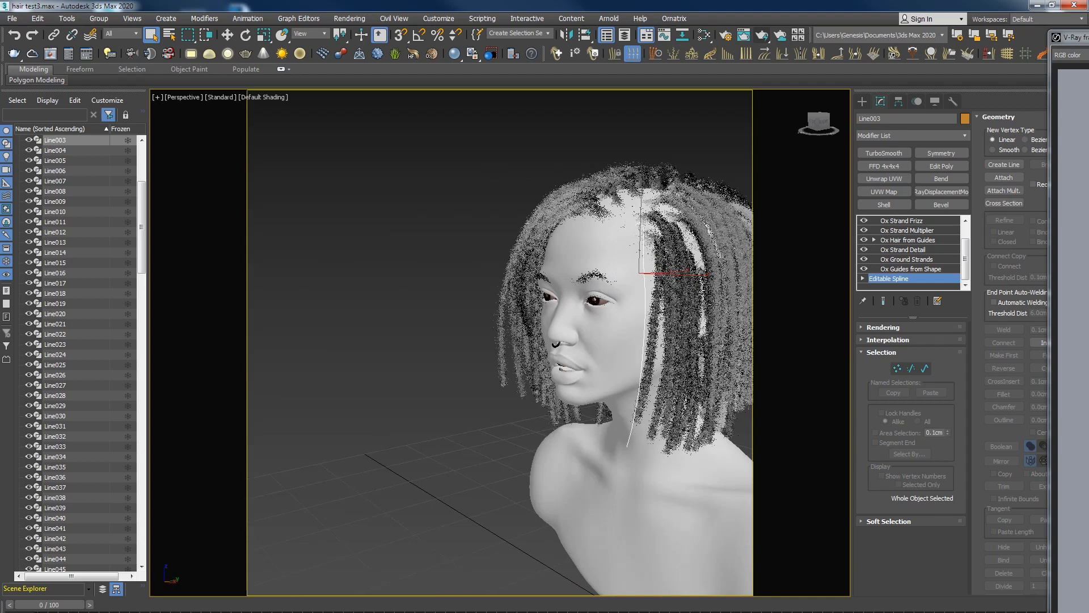
{"action": "middle_click_drag", "start_coordinate": [554, 348], "coordinate": [540, 355], "text": "alt"}
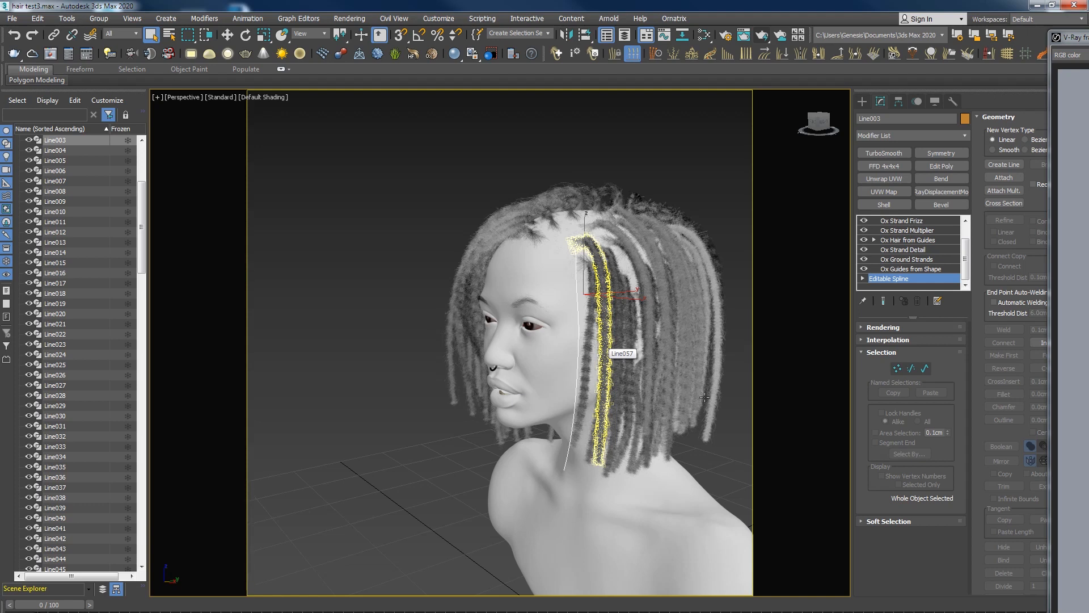
{"action": "middle_click_drag", "start_coordinate": [569, 363], "coordinate": [643, 343], "text": "alt"}
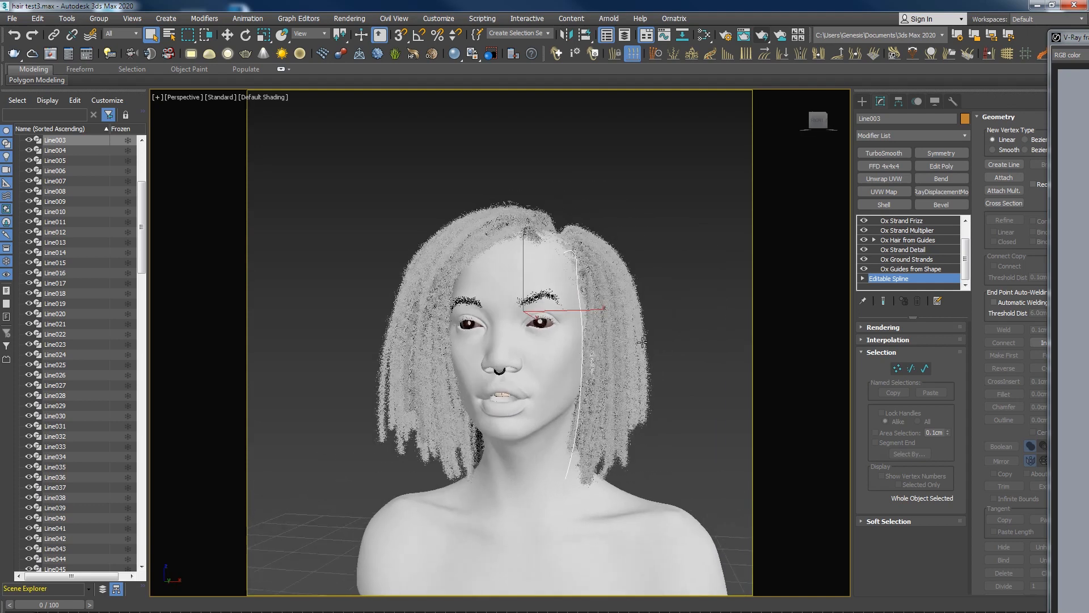
{"action": "scroll", "coordinate": [134, 216], "scroll_direction": "up", "scroll_amount": 5}
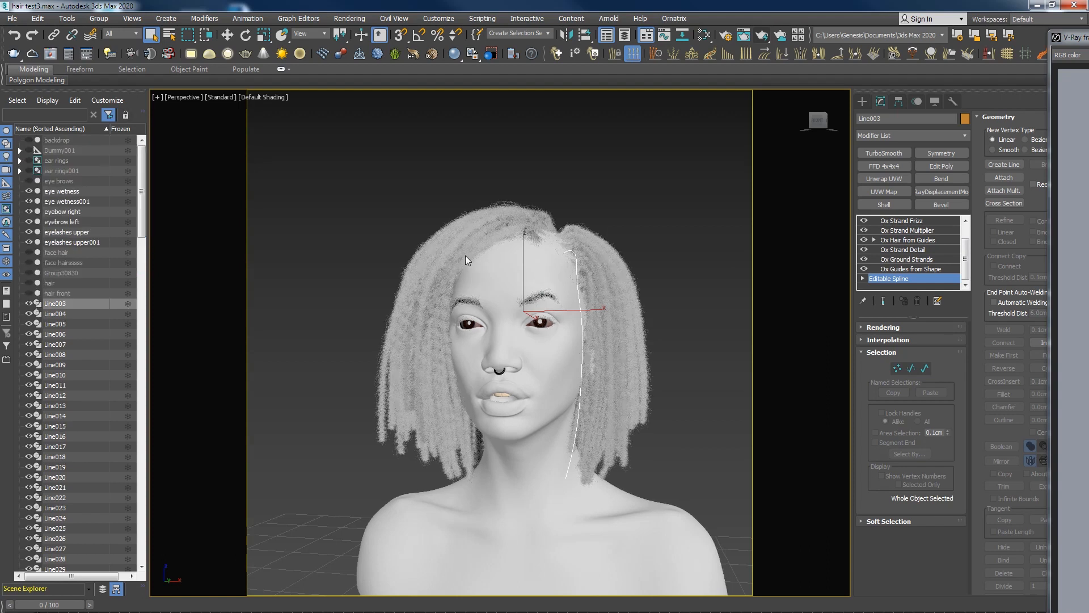
{"action": "left_click", "coordinate": [884, 302]}
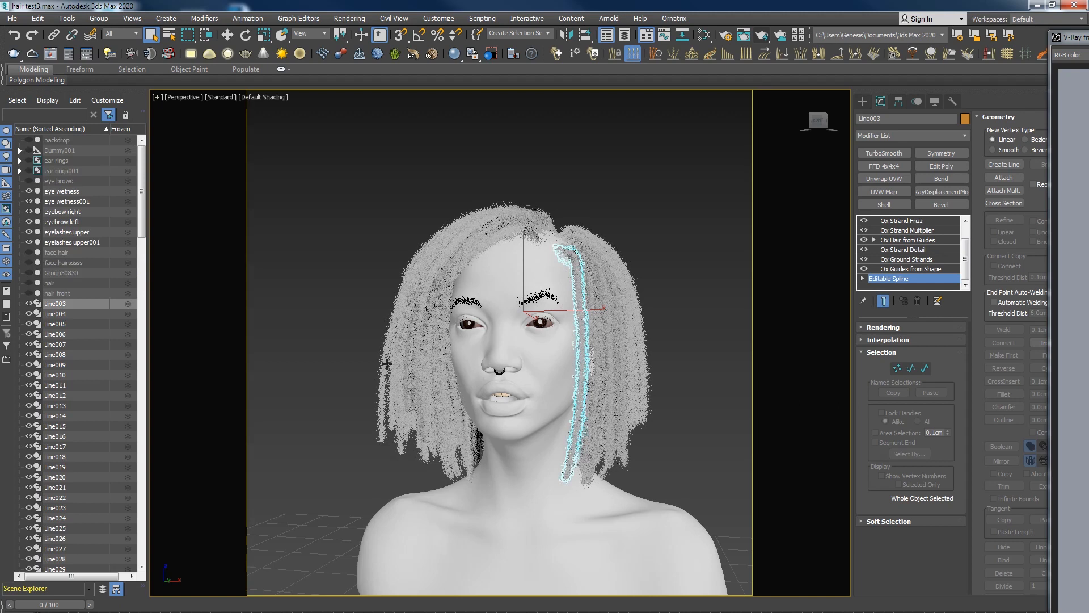
Group all dreadlock splines from Line003 through Line158 under the name hair, and hide the group
{"action": "left_click", "coordinate": [109, 22]}
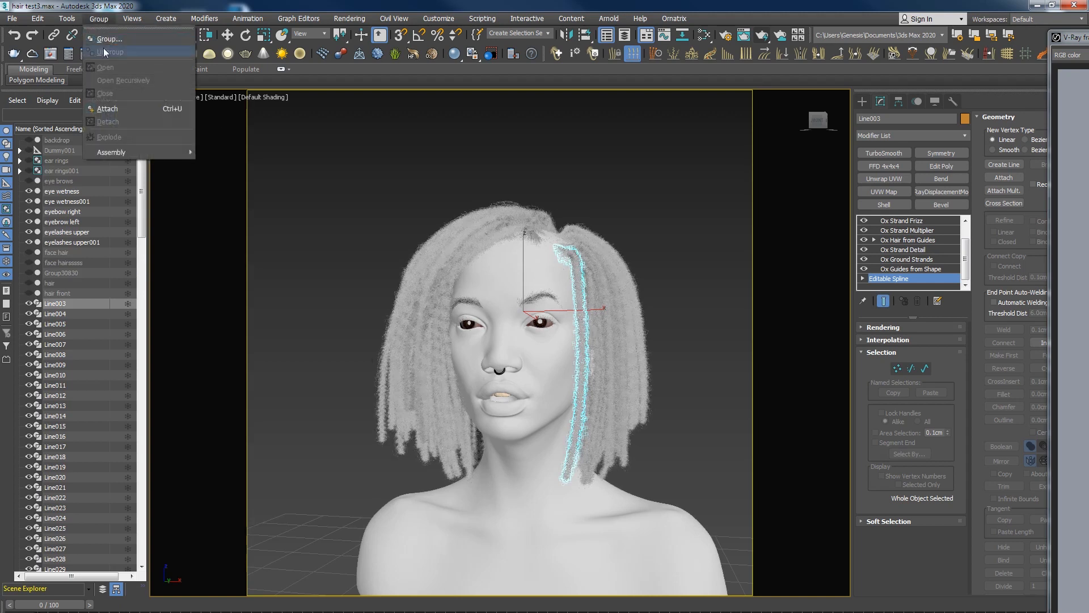
{"action": "left_click", "coordinate": [50, 303]}
{"action": "left_click_drag", "start_coordinate": [139, 222], "coordinate": [127, 556]}
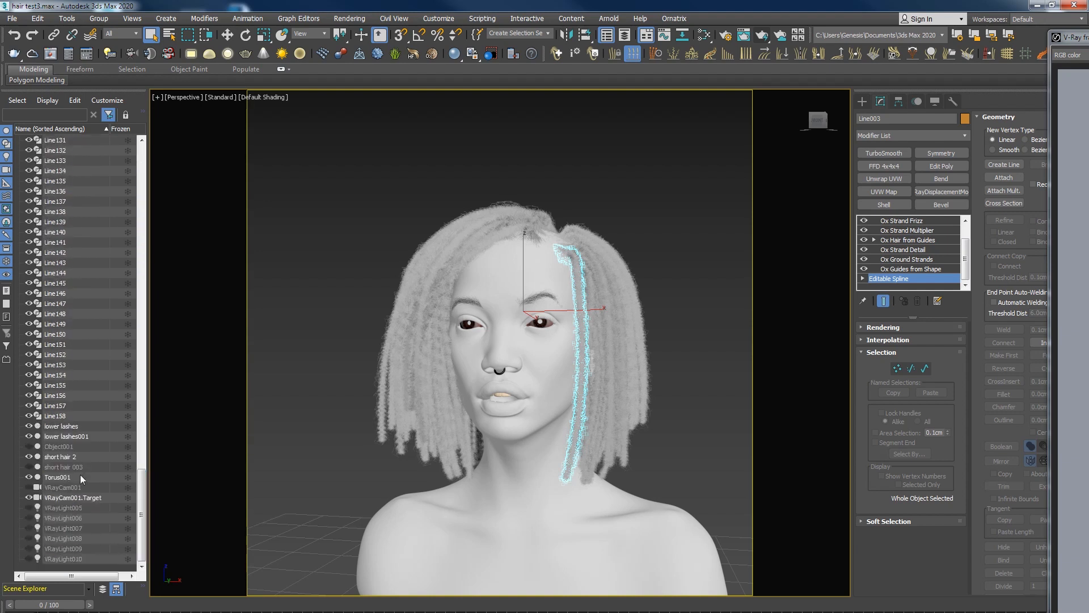
{"action": "left_click", "coordinate": [59, 415], "text": "shift"}
{"action": "left_click", "coordinate": [98, 18]}
{"action": "left_click", "coordinate": [105, 38]}
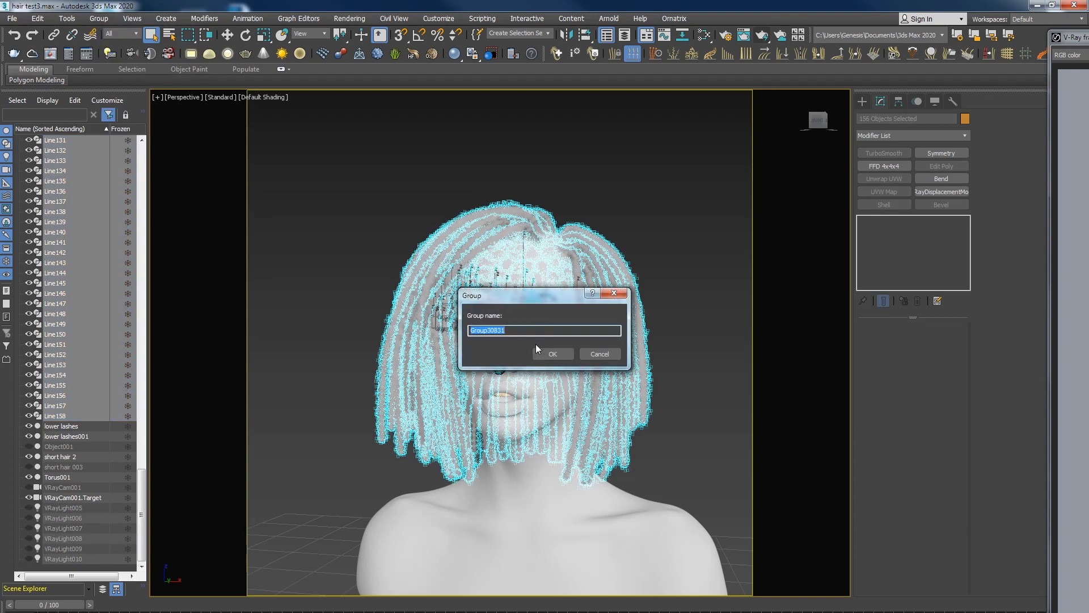
{"action": "type", "text": "hair"}
{"action": "key", "text": "Return"}
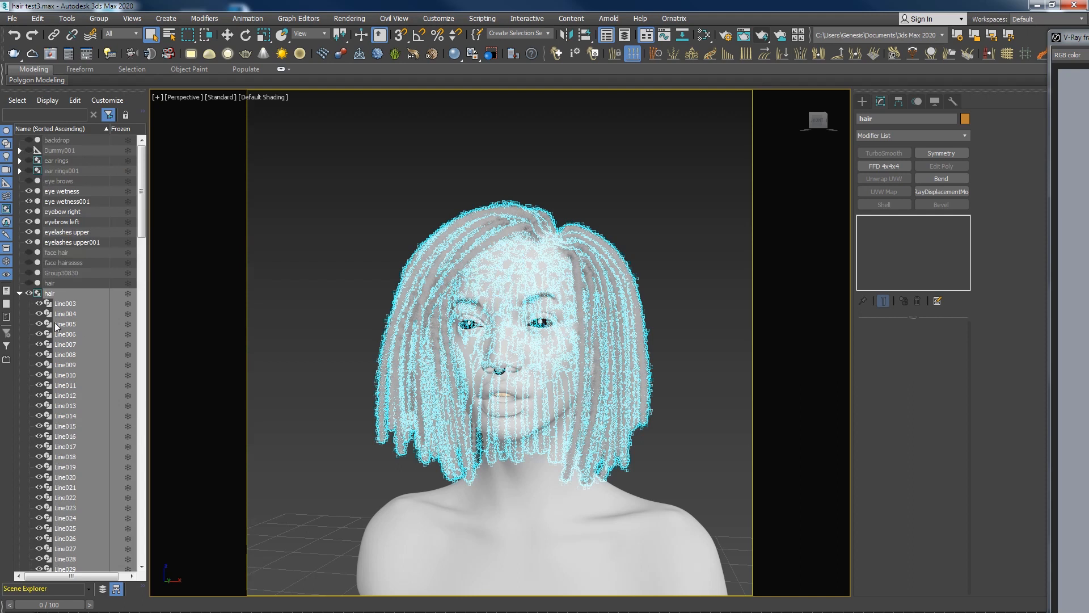
{"action": "left_click", "coordinate": [29, 294]}
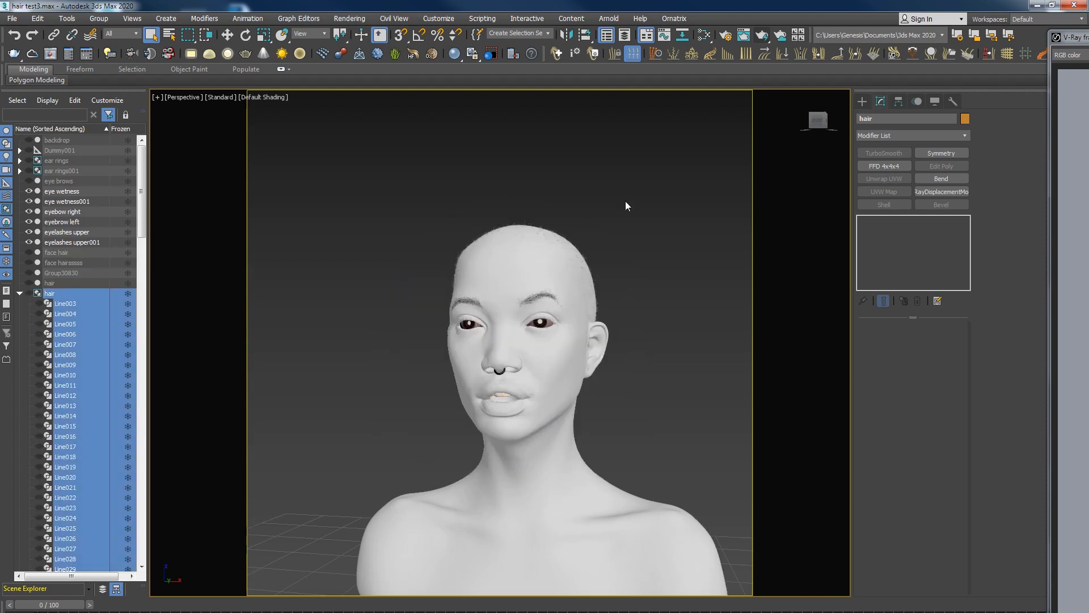
Select the scalp hair object short hair 2 and examine its coverage over the scalp and hairline from several angles
{"action": "left_click", "coordinate": [581, 248]}
{"action": "middle_click_drag", "start_coordinate": [590, 266], "coordinate": [601, 296], "text": "alt"}
{"action": "scroll", "coordinate": [601, 297], "scroll_direction": "up", "scroll_amount": 5}
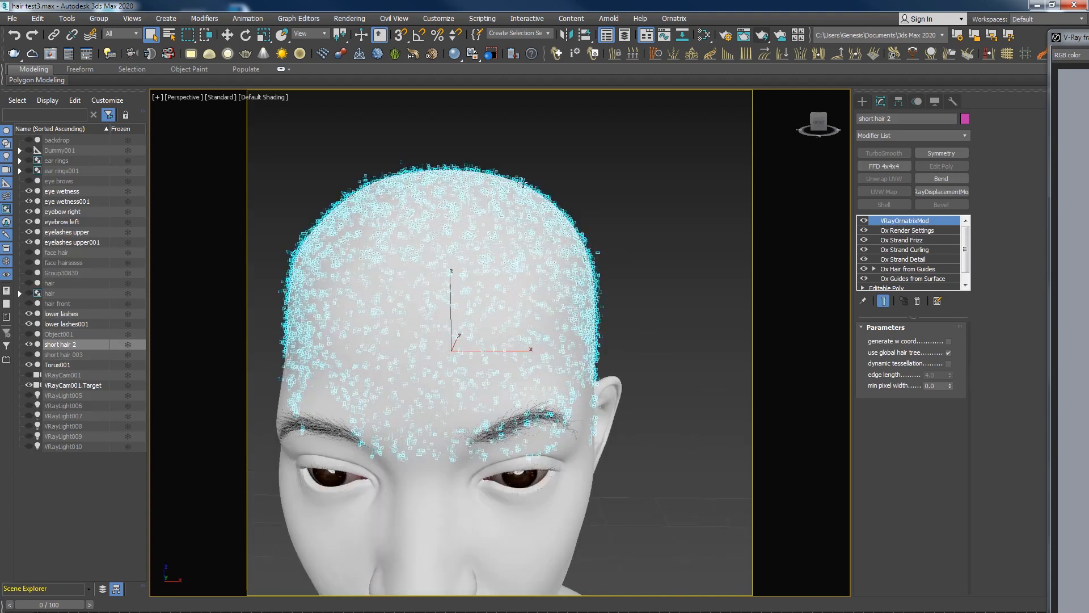
{"action": "middle_click_drag", "start_coordinate": [519, 199], "coordinate": [548, 200], "text": "alt"}
{"action": "middle_click_drag", "start_coordinate": [597, 264], "coordinate": [665, 161], "text": "alt"}
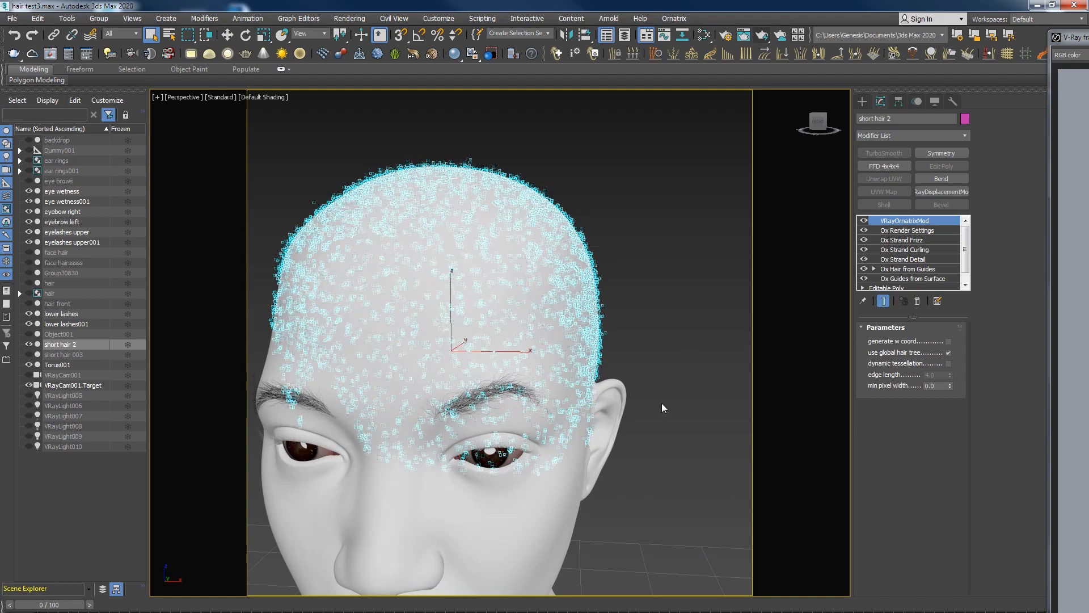
{"action": "middle_click_drag", "start_coordinate": [662, 403], "coordinate": [672, 397], "text": "alt"}
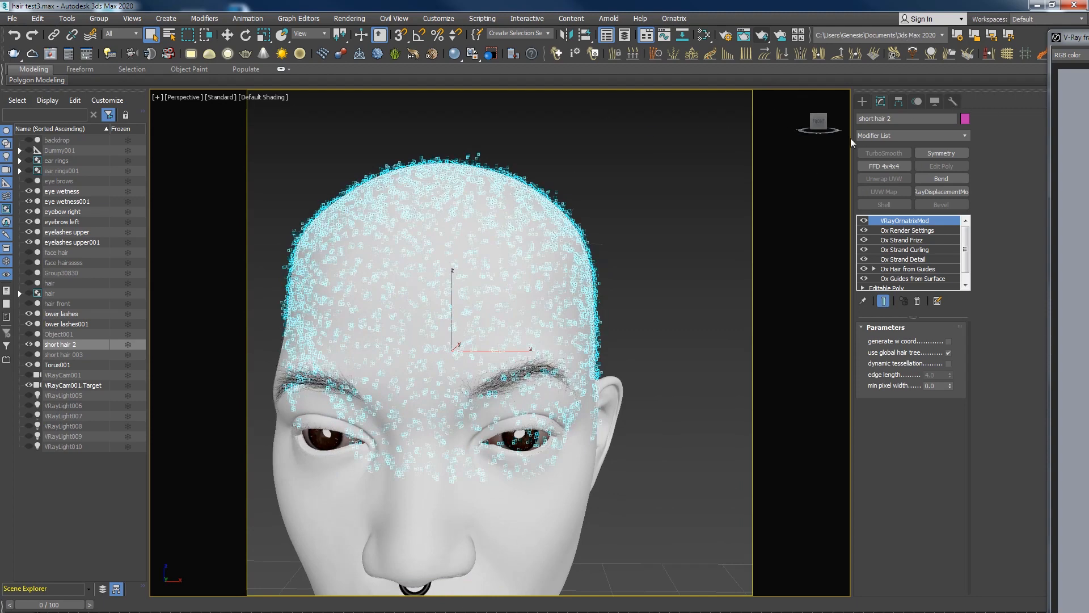
{"action": "mouse_move", "coordinate": [581, 298]}
{"action": "middle_mouse_down", "text": "alt"}
{"action": "mouse_move", "coordinate": [550, 308]}
{"action": "mouse_move", "coordinate": [572, 301]}
{"action": "middle_mouse_up", "text": "alt"}
{"action": "middle_click_drag", "start_coordinate": [557, 219], "coordinate": [543, 247], "text": "alt"}
{"action": "mouse_move", "coordinate": [555, 372]}
{"action": "middle_mouse_down", "text": "alt"}
{"action": "mouse_move", "coordinate": [542, 372]}
{"action": "mouse_move", "coordinate": [567, 370]}
{"action": "middle_mouse_up", "text": "alt"}
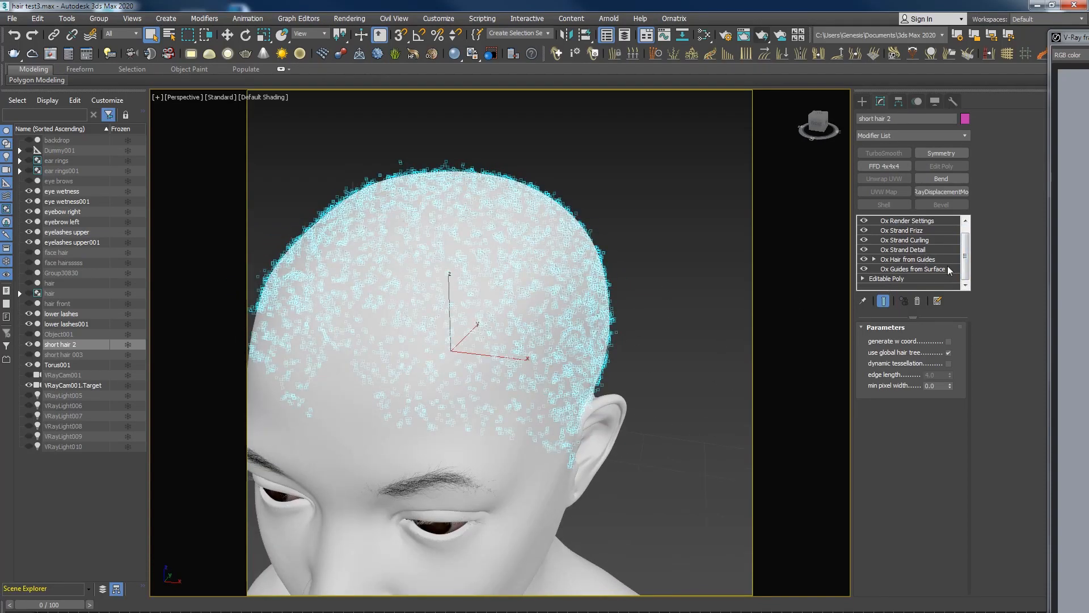
Review the Ox Strand Detail, Ox Hair from Guides, Ox Strand Curling and Ox Strand Frizz settings of short hair 2
{"action": "left_click", "coordinate": [957, 250]}
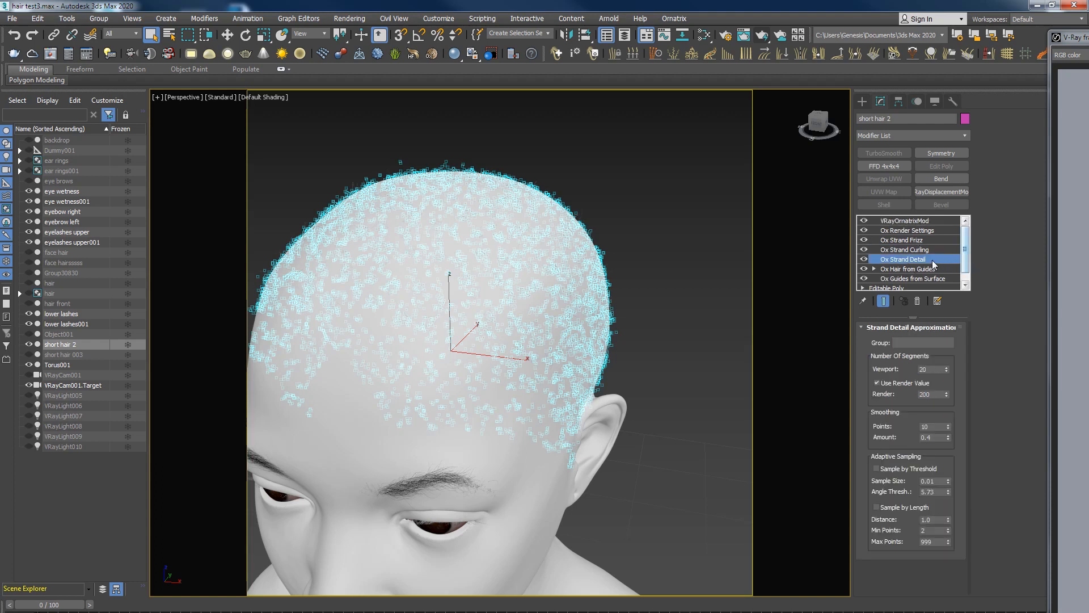
{"action": "left_click", "coordinate": [922, 270]}
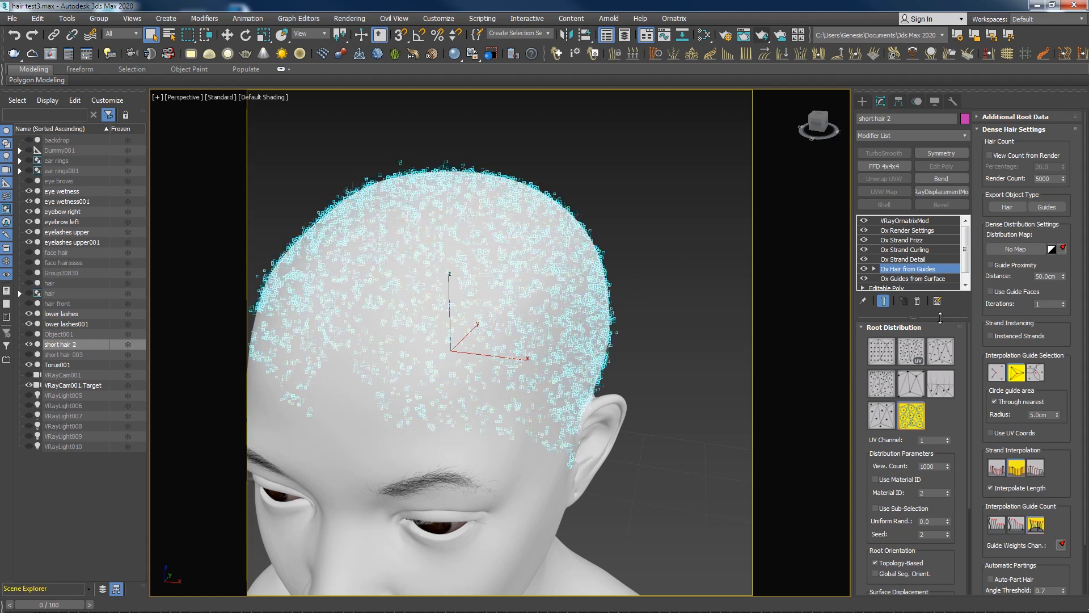
{"action": "left_click", "coordinate": [920, 251]}
{"action": "left_click", "coordinate": [918, 241]}
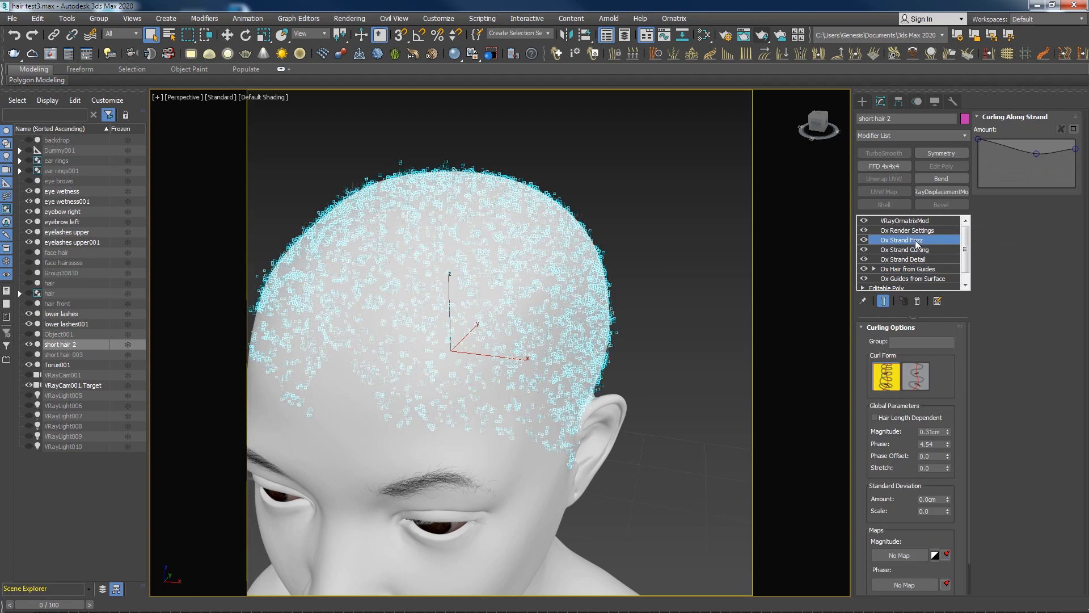
{"action": "middle_click_drag", "start_coordinate": [564, 312], "coordinate": [553, 267], "text": "alt"}
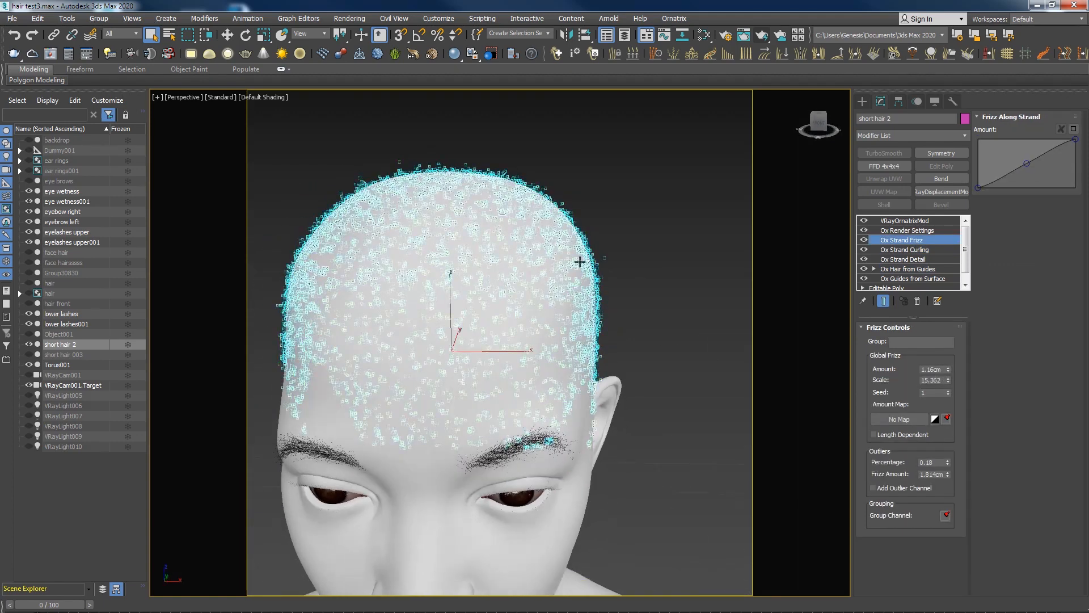
Bring the V-Ray frame buffer into view, inspect the short hairs along the parting and hairline up close, and move it away
{"action": "left_click_drag", "start_coordinate": [1028, 64], "coordinate": [563, 86]}
{"action": "scroll", "coordinate": [763, 247], "scroll_direction": "up", "scroll_amount": 2}
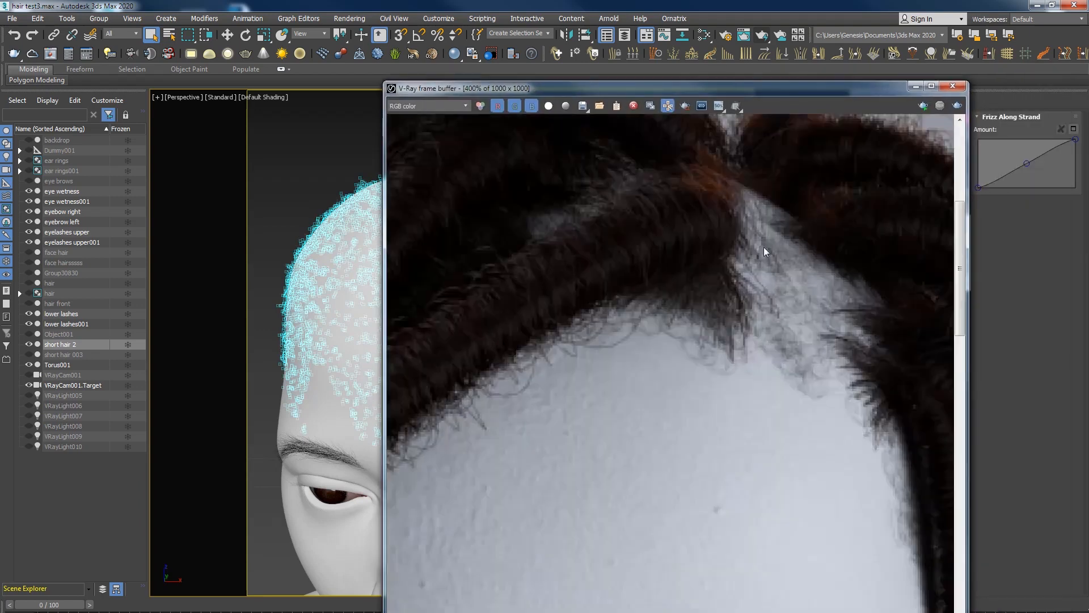
{"action": "scroll", "coordinate": [790, 330], "scroll_direction": "down", "scroll_amount": 1}
{"action": "scroll", "coordinate": [801, 368], "scroll_direction": "up", "scroll_amount": 1}
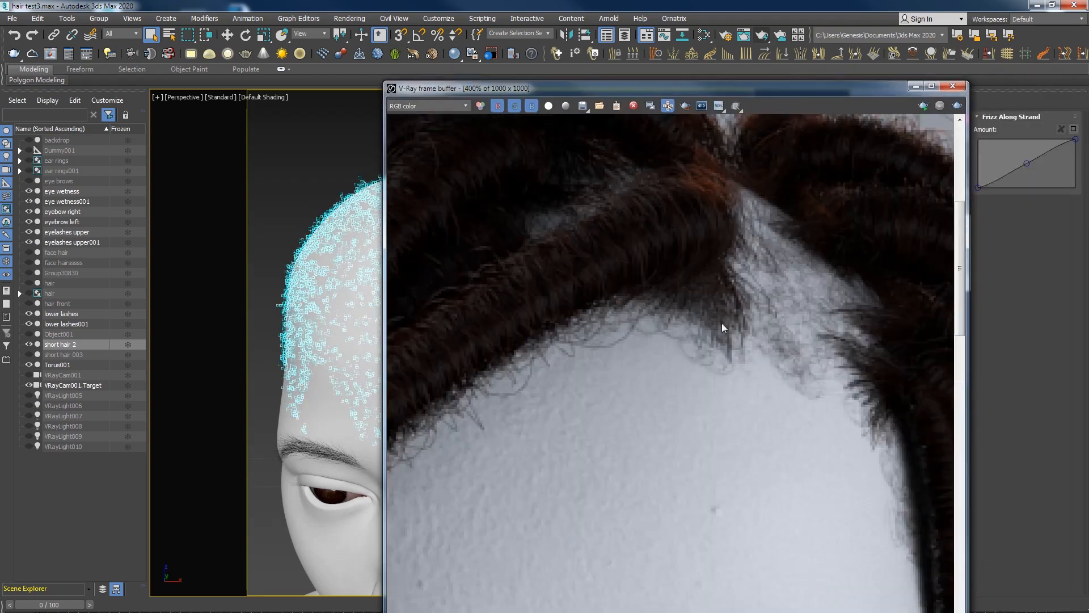
{"action": "scroll", "coordinate": [811, 366], "scroll_direction": "down", "scroll_amount": 1}
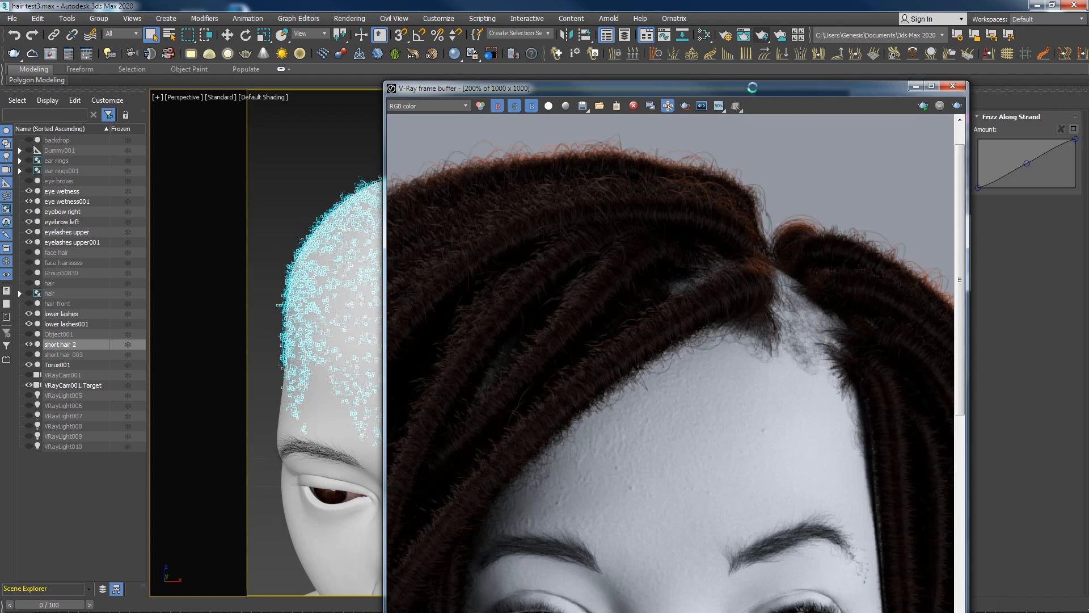
{"action": "left_click_drag", "start_coordinate": [753, 87], "coordinate": [1088, 6]}
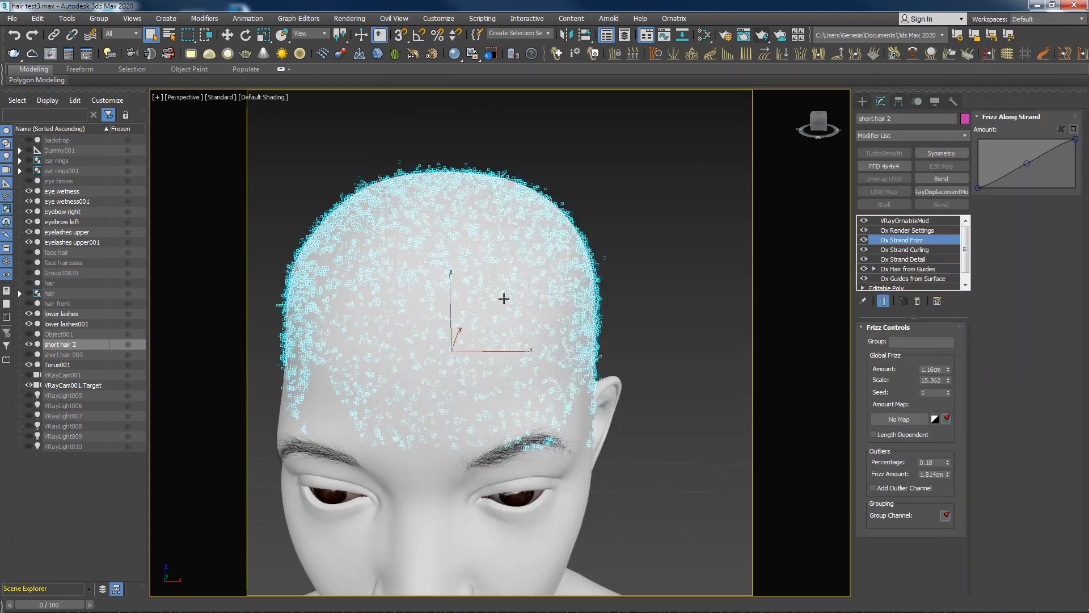
Hide short hair 2, unhide the scalp mesh short hair 003 and select it
{"action": "left_click", "coordinate": [28, 344]}
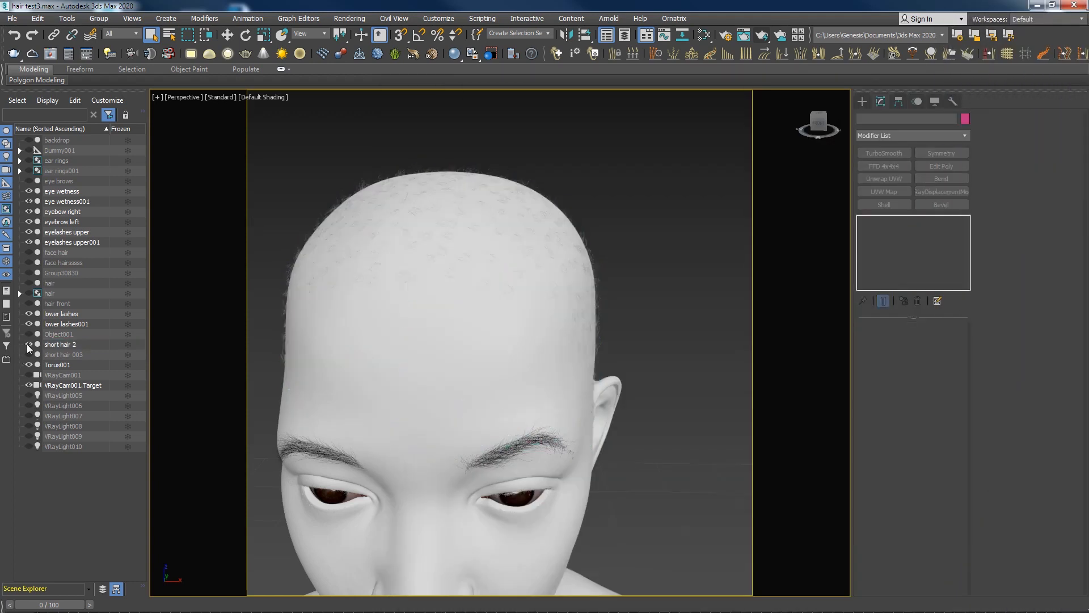
{"action": "left_click", "coordinate": [29, 355]}
{"action": "middle_click_drag", "start_coordinate": [454, 340], "coordinate": [572, 292], "text": "alt"}
{"action": "left_click", "coordinate": [571, 292]}
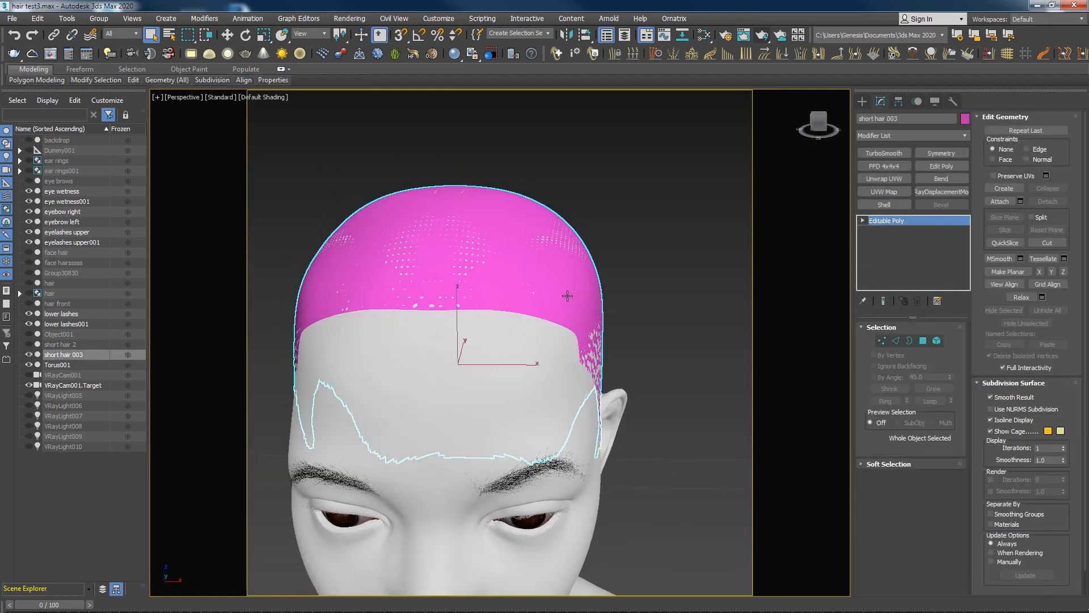
Clone the scalp mesh as an independent copy named short hair 004
{"action": "right_click", "coordinate": [570, 298]}
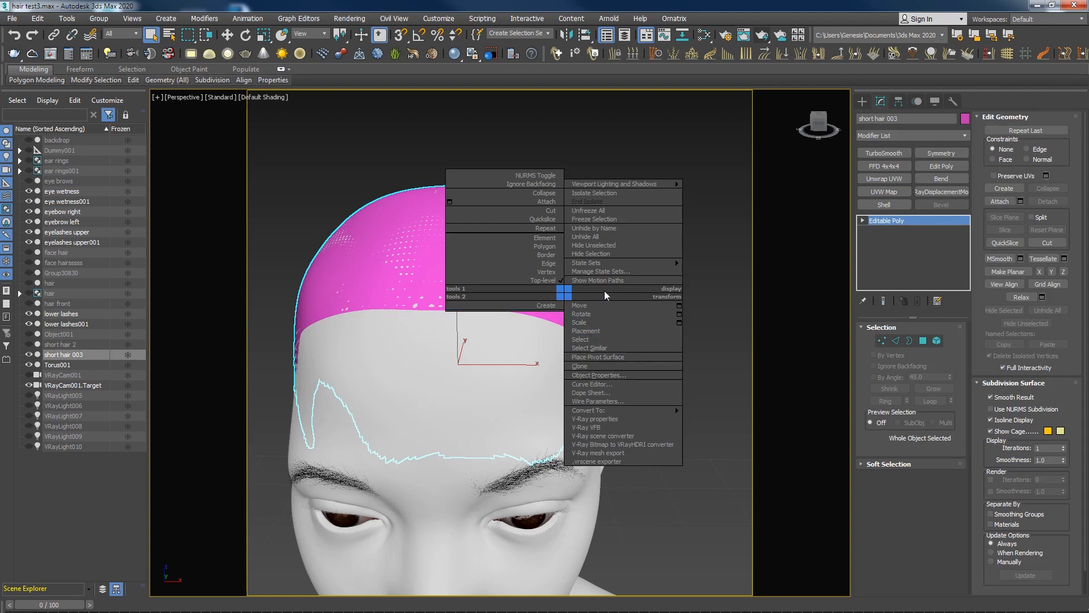
{"action": "left_click", "coordinate": [579, 367]}
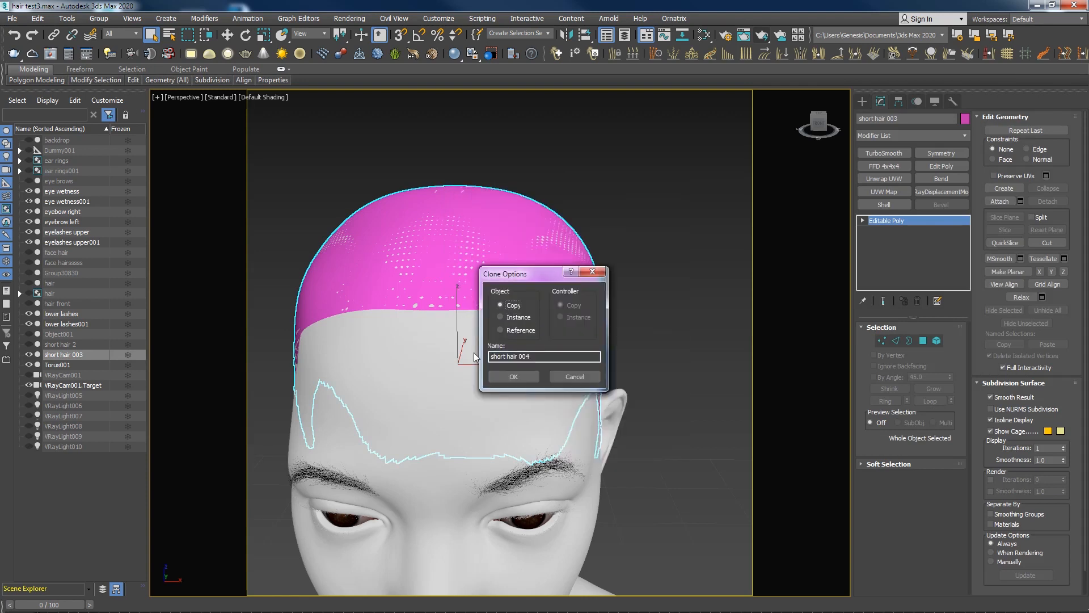
{"action": "left_click", "coordinate": [526, 378]}
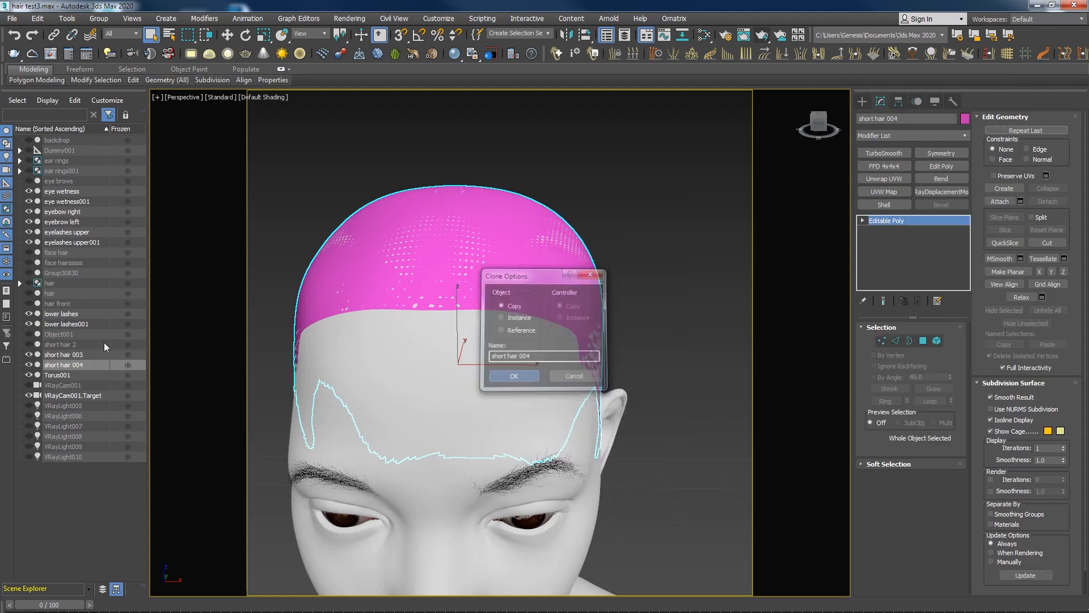
Hide the cloned scalp mesh short hair 004
{"action": "left_click", "coordinate": [36, 363]}
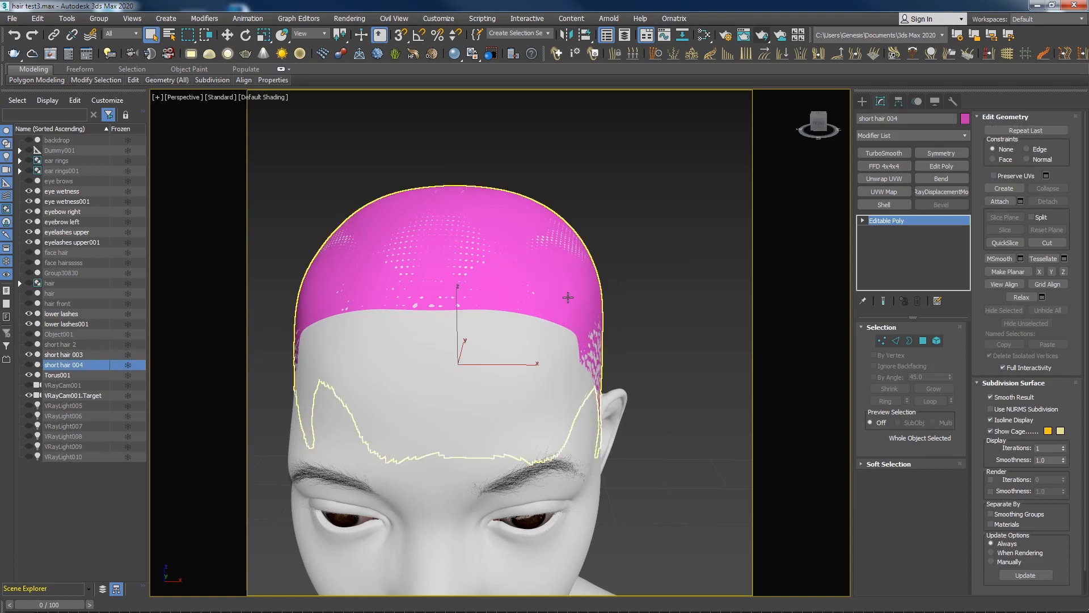
{"action": "scroll", "coordinate": [584, 229], "scroll_direction": "down", "scroll_amount": 5}
{"action": "mouse_move", "coordinate": [576, 295]}
{"action": "middle_mouse_down"}
{"action": "mouse_move", "coordinate": [583, 228]}
{"action": "mouse_move", "coordinate": [580, 287]}
{"action": "mouse_move", "coordinate": [534, 289]}
{"action": "mouse_move", "coordinate": [593, 278]}
{"action": "mouse_move", "coordinate": [580, 276]}
{"action": "middle_mouse_up"}
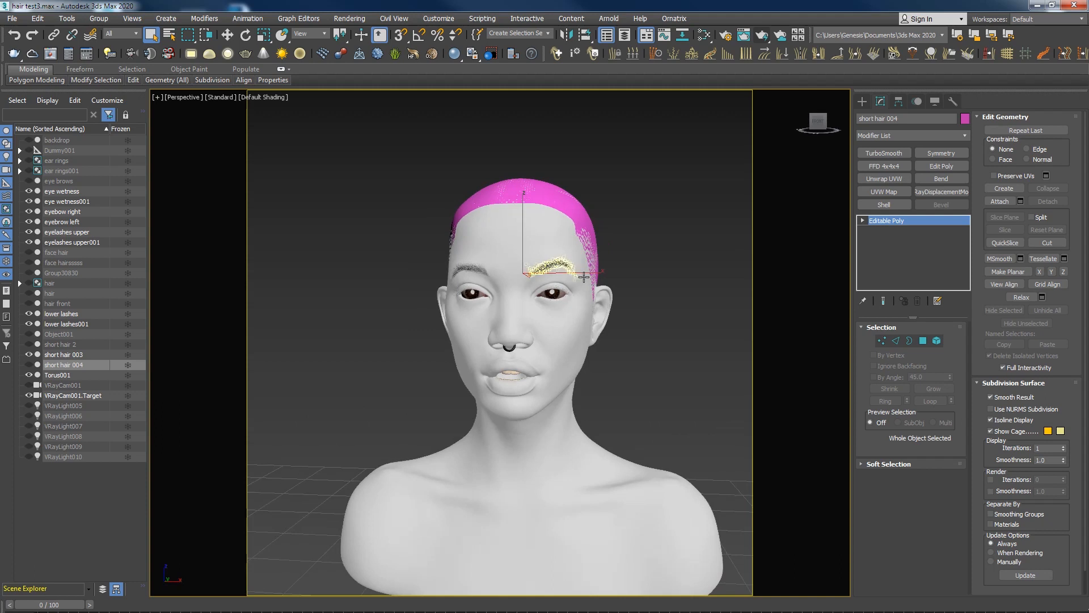
{"action": "middle_click_drag", "start_coordinate": [616, 357], "coordinate": [584, 297], "text": "alt"}
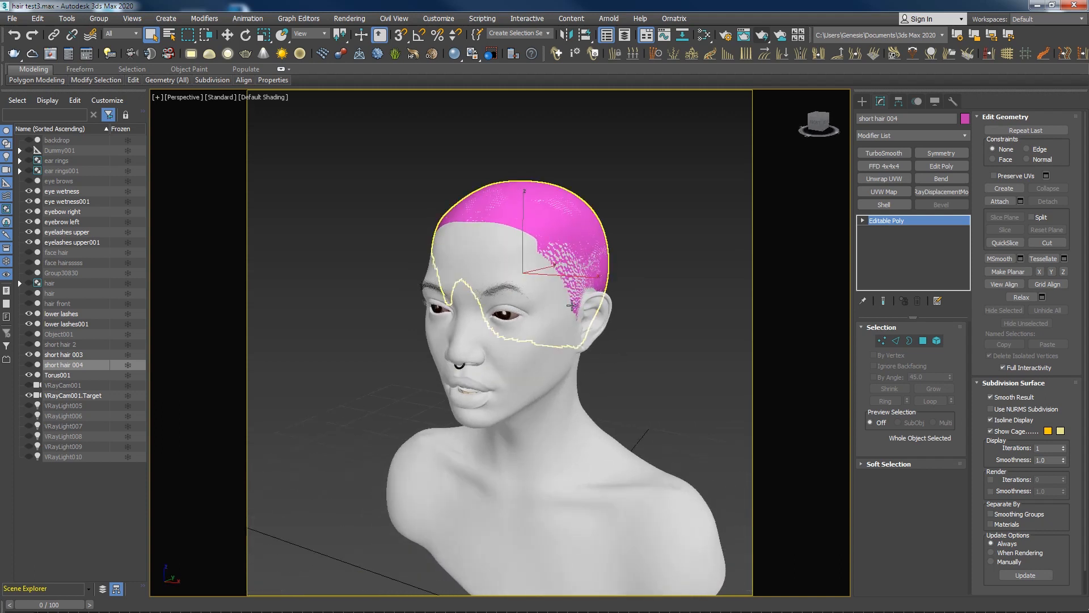
{"action": "middle_click_drag", "start_coordinate": [532, 333], "coordinate": [565, 328], "text": "alt"}
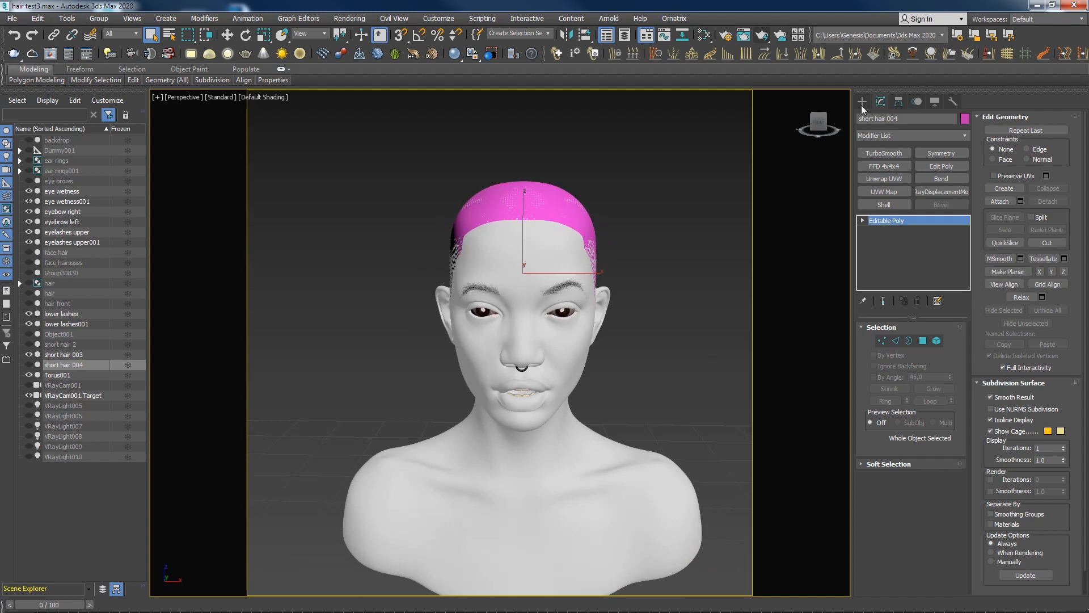
Start the Line tool in the front view and place the dreadlock reference board beside the head
{"action": "left_click", "coordinate": [896, 107]}
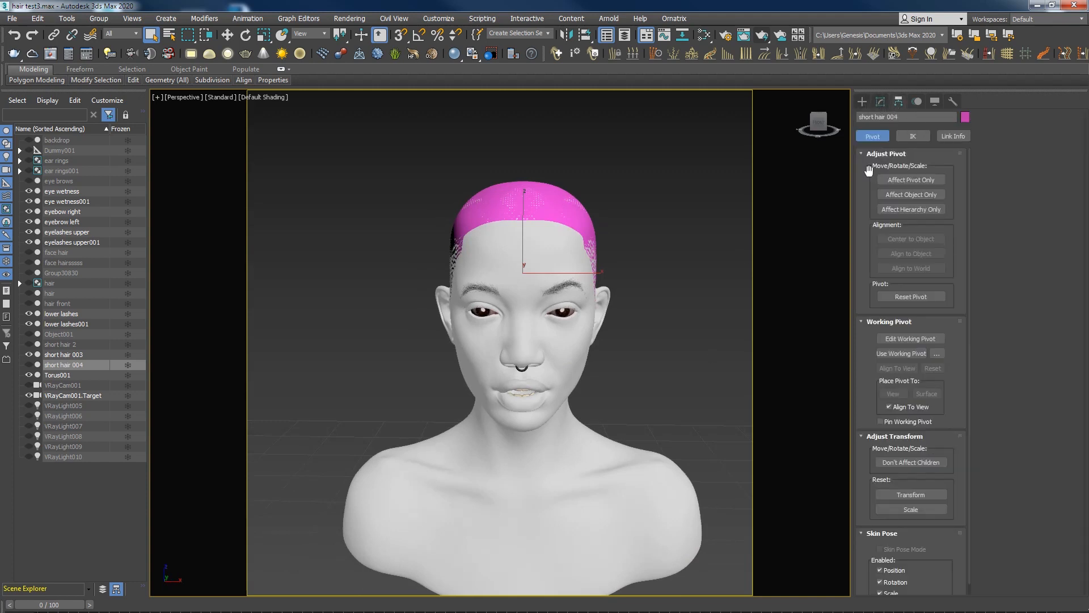
{"action": "left_click", "coordinate": [862, 101]}
{"action": "left_click", "coordinate": [889, 179]}
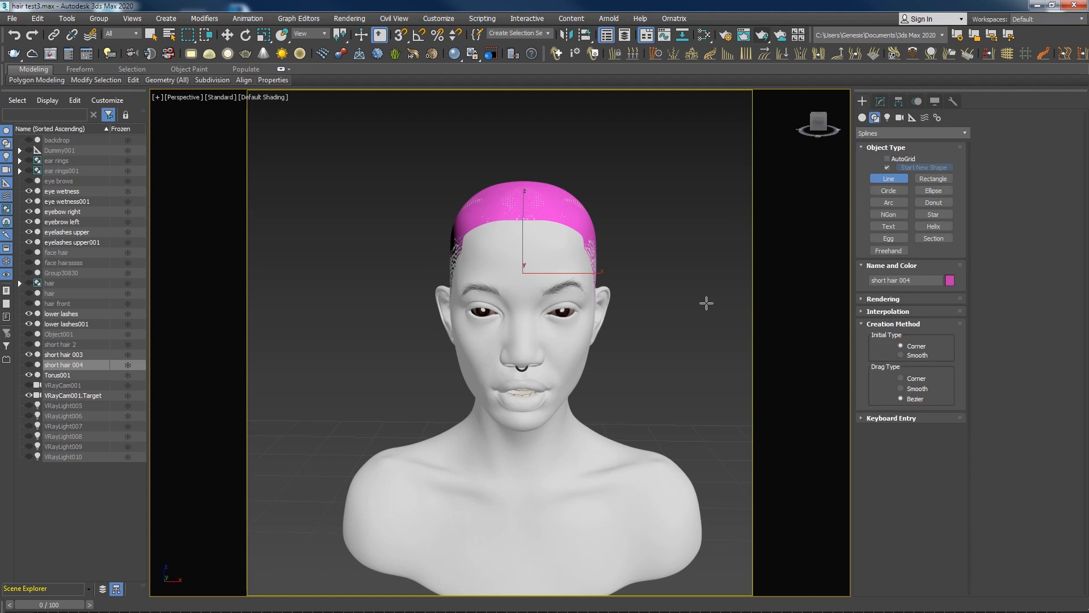
{"action": "key", "text": "f"}
{"action": "scroll", "coordinate": [508, 297], "scroll_direction": "up", "scroll_amount": 5}
{"action": "mouse_move", "coordinate": [508, 297]}
{"action": "middle_mouse_down"}
{"action": "mouse_move", "coordinate": [487, 350]}
{"action": "mouse_move", "coordinate": [522, 294]}
{"action": "middle_mouse_up"}
{"action": "scroll", "coordinate": [510, 338], "scroll_direction": "up", "scroll_amount": 6}
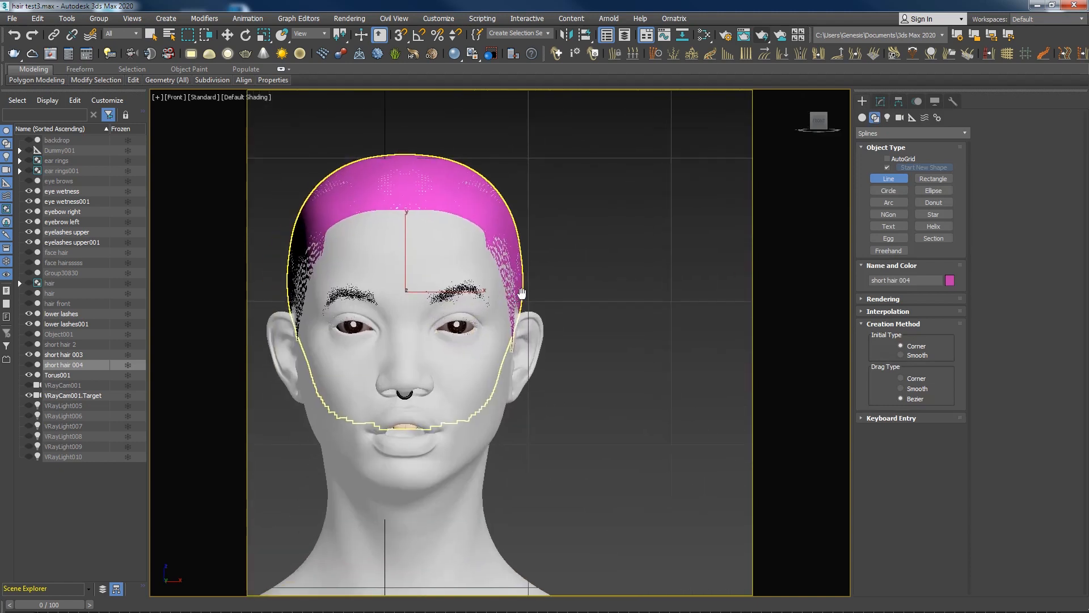
{"action": "scroll", "coordinate": [522, 293], "scroll_direction": "up", "scroll_amount": 4}
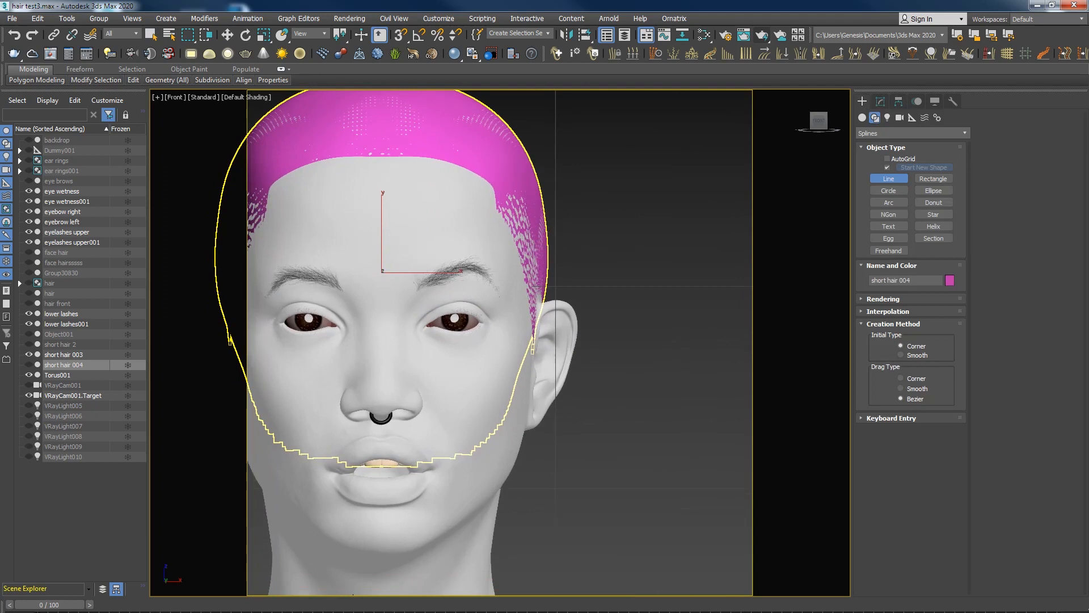
{"action": "key", "text": "alt+Tab"}
{"action": "left_click_drag", "start_coordinate": [475, 221], "coordinate": [71, 181]}
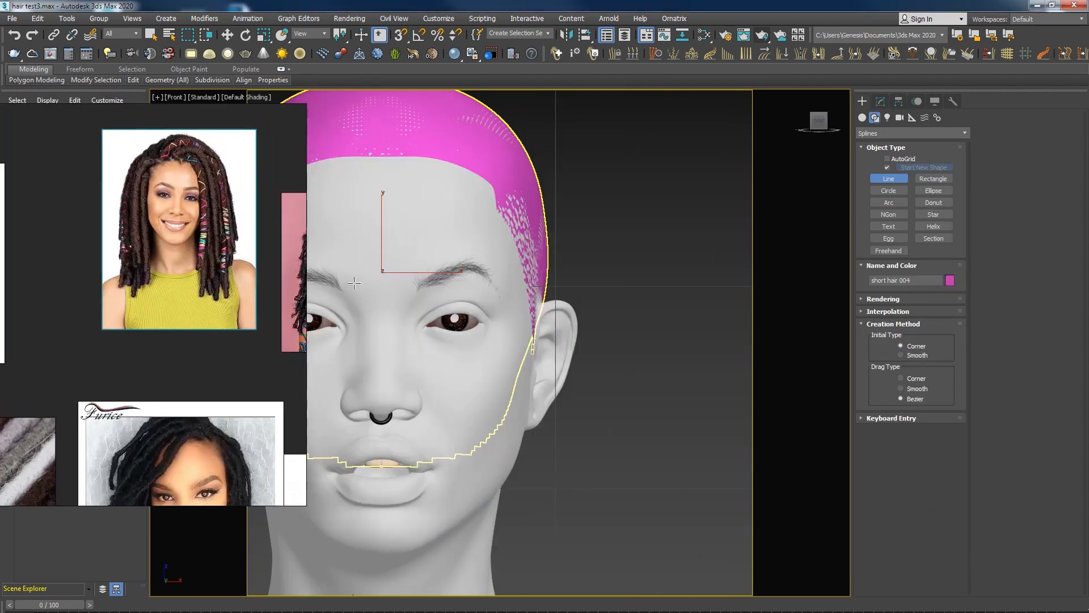
{"action": "middle_click_drag", "start_coordinate": [350, 291], "coordinate": [464, 294]}
{"action": "scroll", "coordinate": [154, 441], "scroll_direction": "down", "scroll_amount": 5}
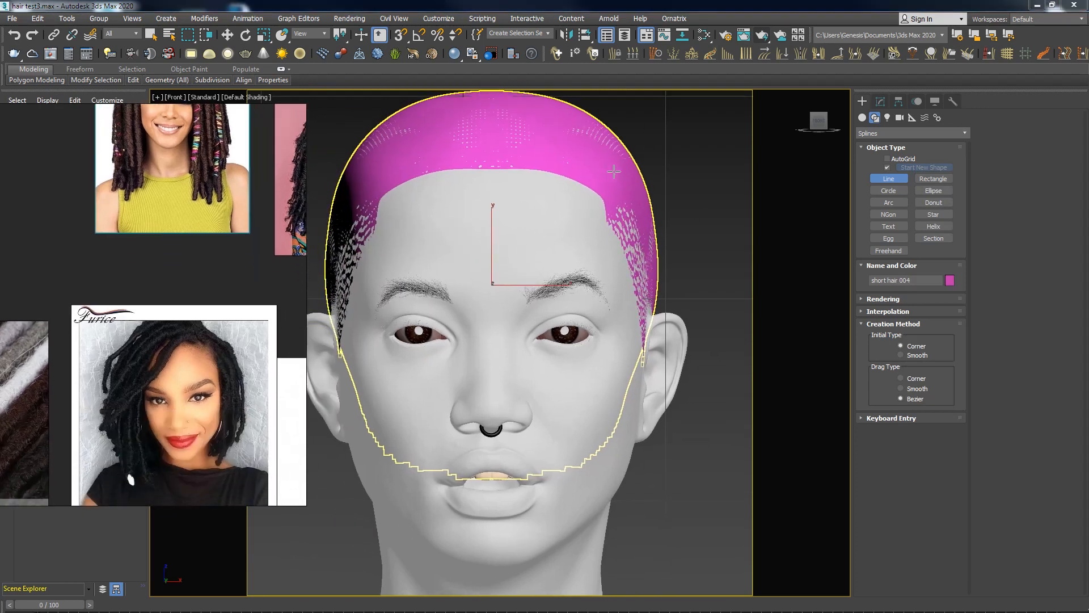
Draw an eight-point guide line from the side of the scalp down past the ear, curving in at the neck
{"action": "left_click", "coordinate": [634, 185]}
{"action": "left_click_drag", "start_coordinate": [678, 209], "coordinate": [661, 326]}
{"action": "left_click", "coordinate": [677, 293]}
{"action": "left_click", "coordinate": [671, 391]}
{"action": "left_click", "coordinate": [661, 482]}
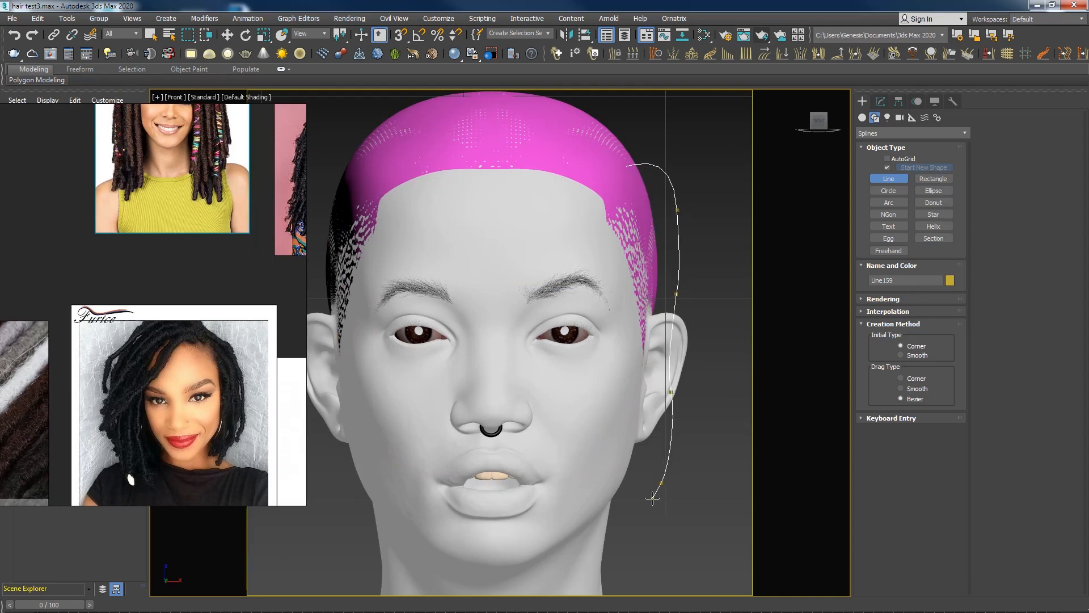
{"action": "left_click", "coordinate": [648, 541]}
{"action": "left_click", "coordinate": [631, 594]}
{"action": "left_click", "coordinate": [598, 594]}
{"action": "middle_click_drag", "start_coordinate": [632, 535], "coordinate": [632, 433]}
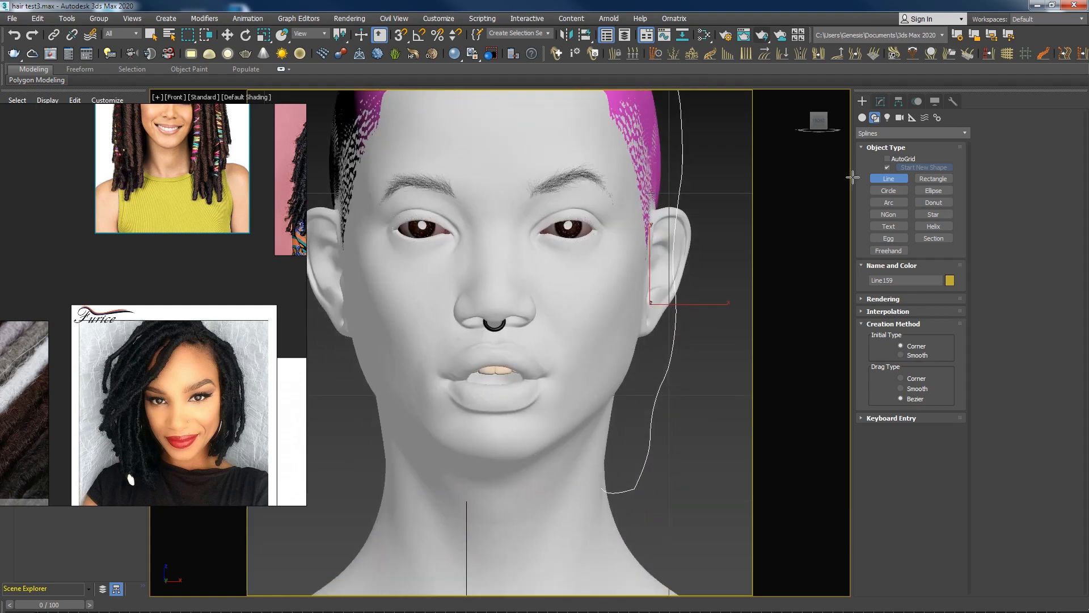
{"action": "middle_click_drag", "start_coordinate": [631, 211], "coordinate": [631, 265]}
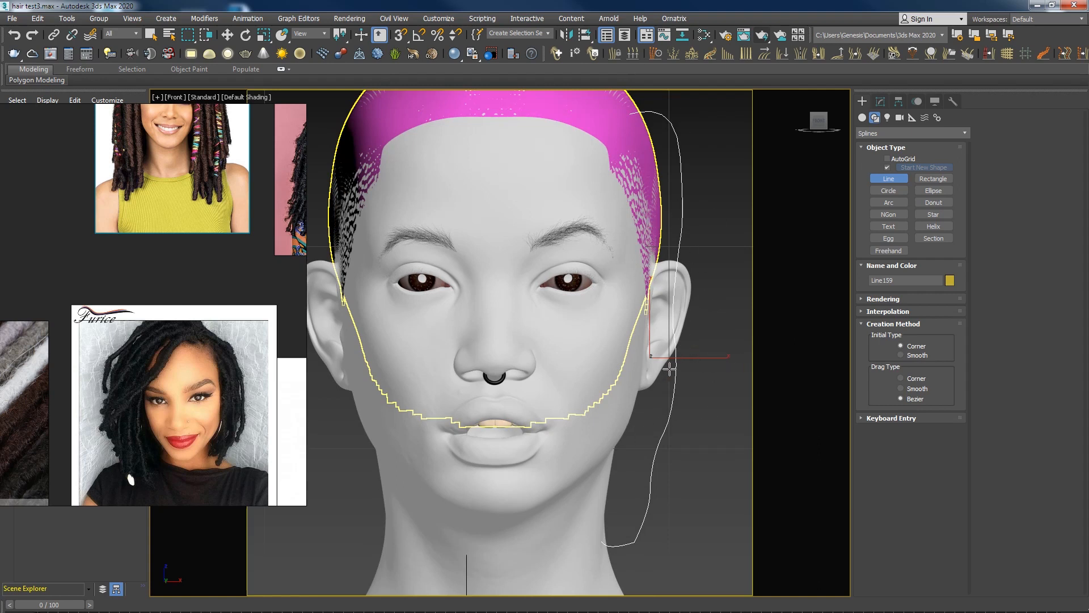
Convert all vertices of the new line to Smooth
{"action": "left_click", "coordinate": [881, 101]}
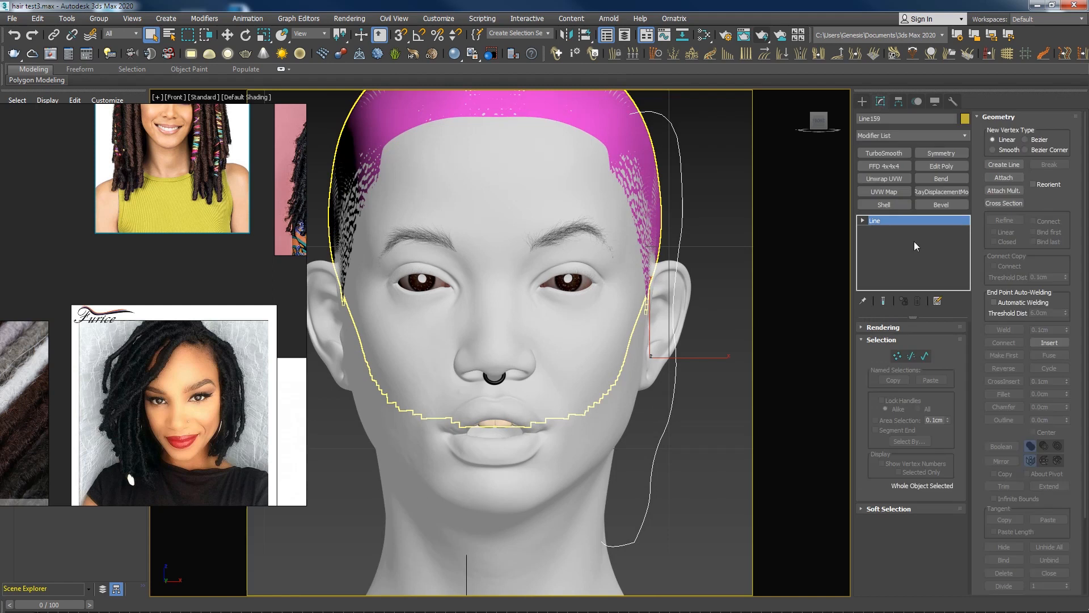
{"action": "left_click", "coordinate": [897, 355]}
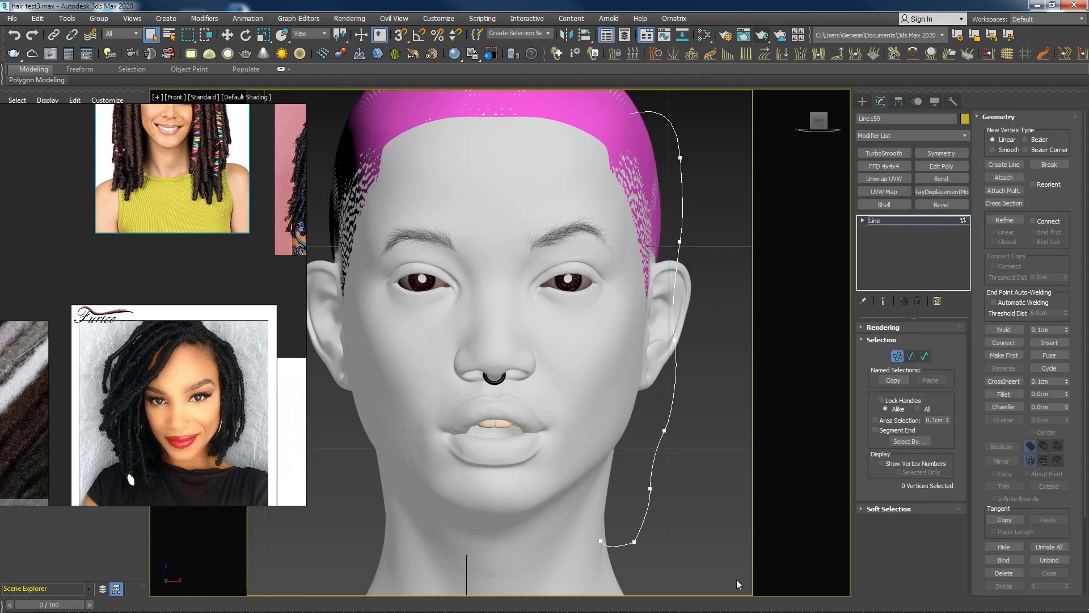
{"action": "key", "text": "ctrl+a"}
{"action": "right_click", "coordinate": [677, 242]}
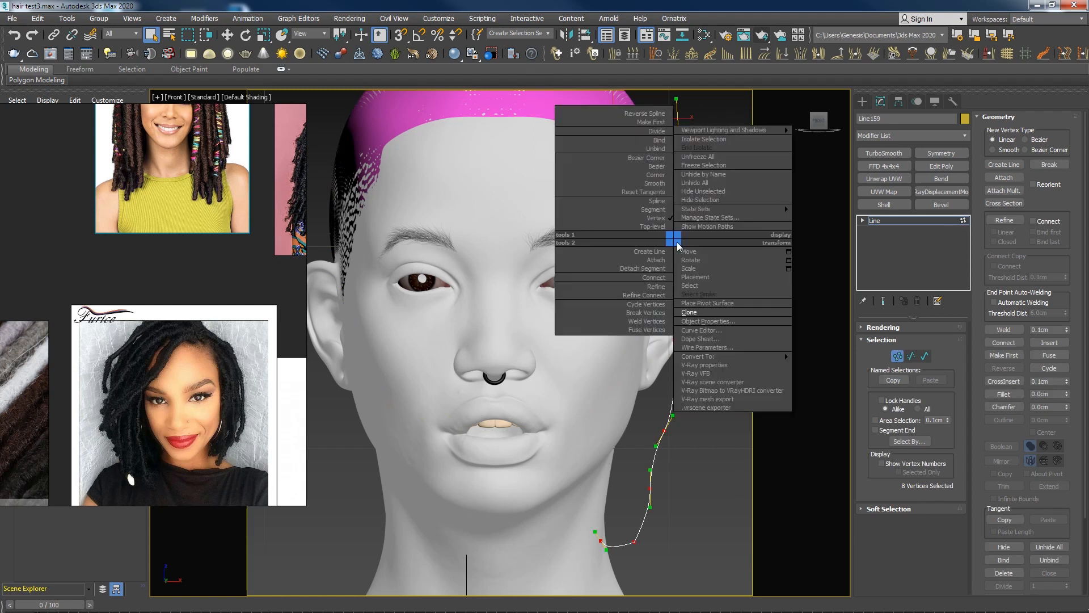
{"action": "left_click", "coordinate": [658, 183]}
{"action": "left_click", "coordinate": [661, 185]}
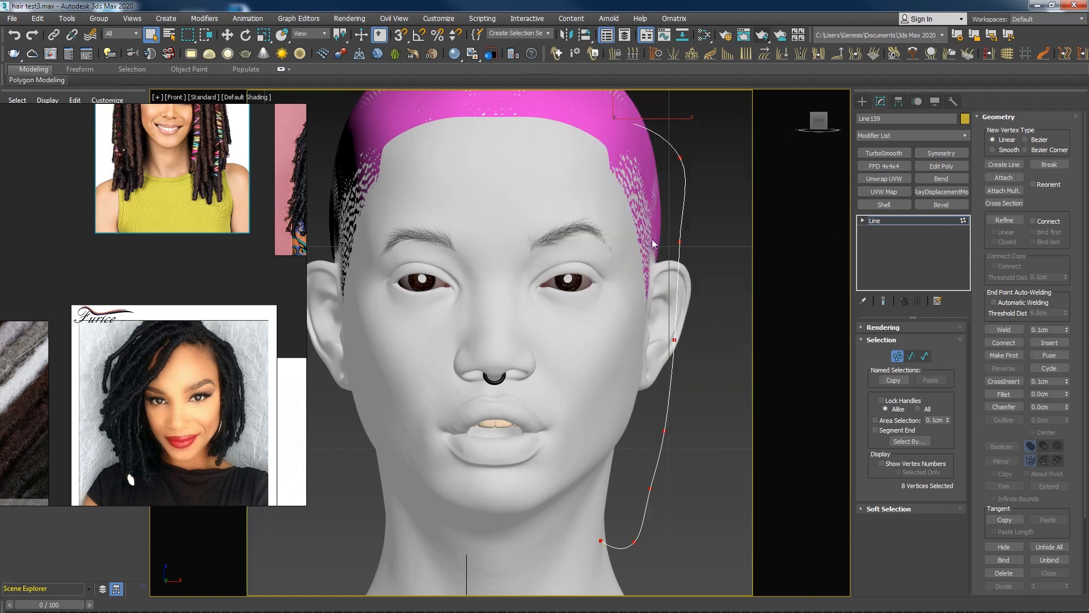
Move the line's end vertex down and outward from the neck so the tip no longer hooks inward
{"action": "middle_click_drag", "start_coordinate": [670, 486], "coordinate": [663, 448]}
{"action": "left_click", "coordinate": [594, 519]}
{"action": "key", "text": "w"}
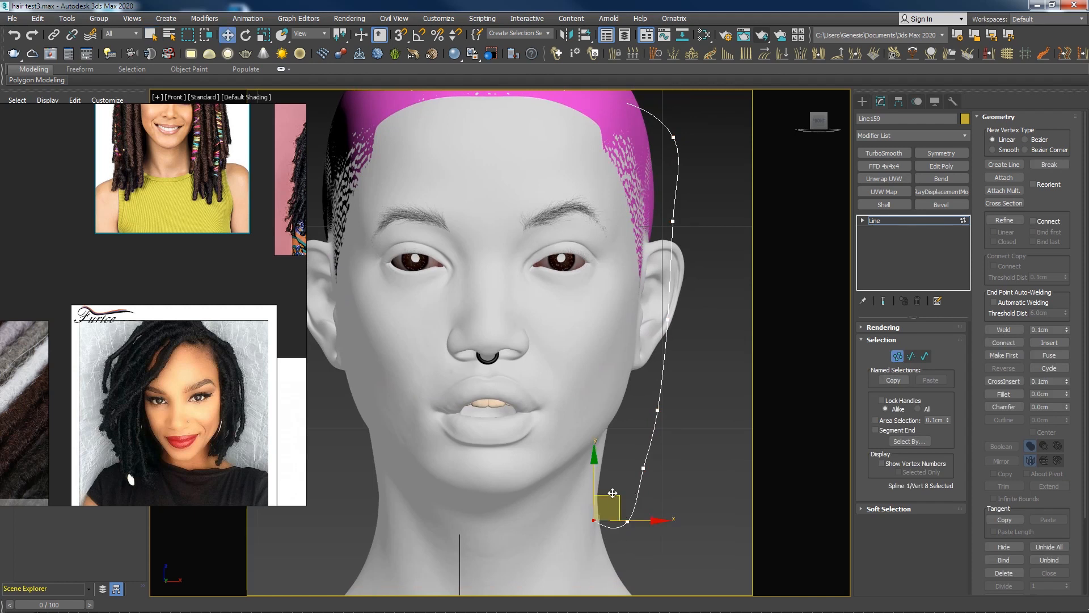
{"action": "left_click_drag", "start_coordinate": [613, 497], "coordinate": [636, 524]}
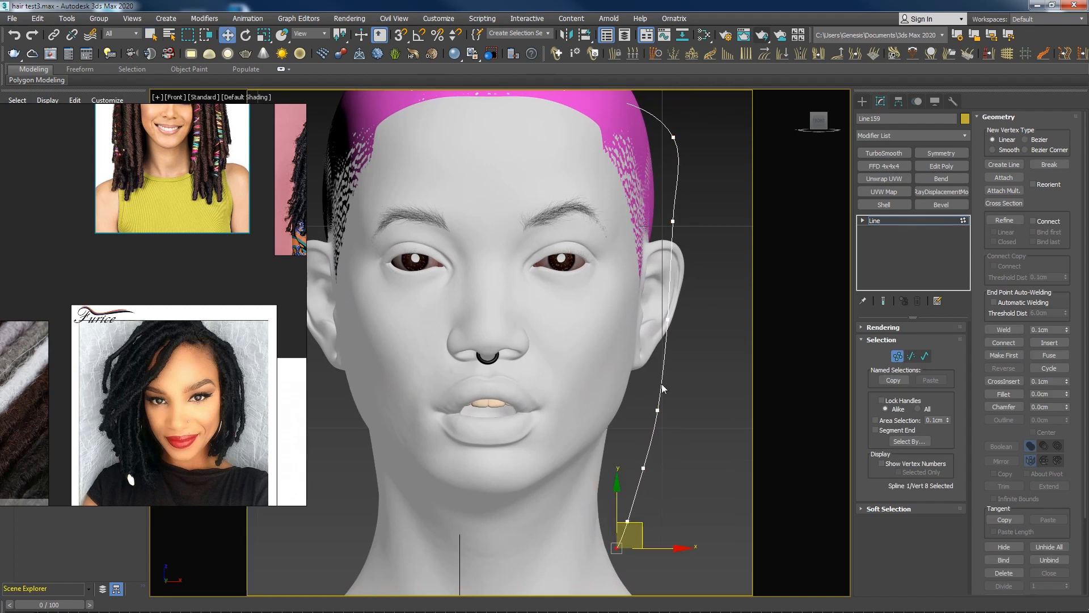
{"action": "left_click", "coordinate": [672, 222]}
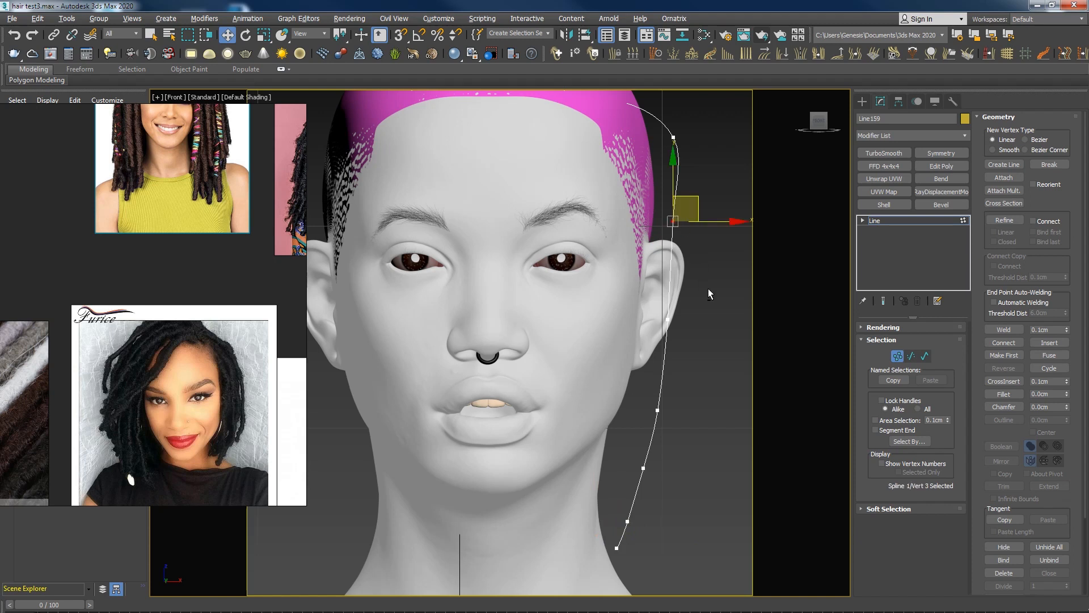
In the perspective view, move all the line's vertices back and inward so its root sits on the scalp above the ear
{"action": "key", "text": "p"}
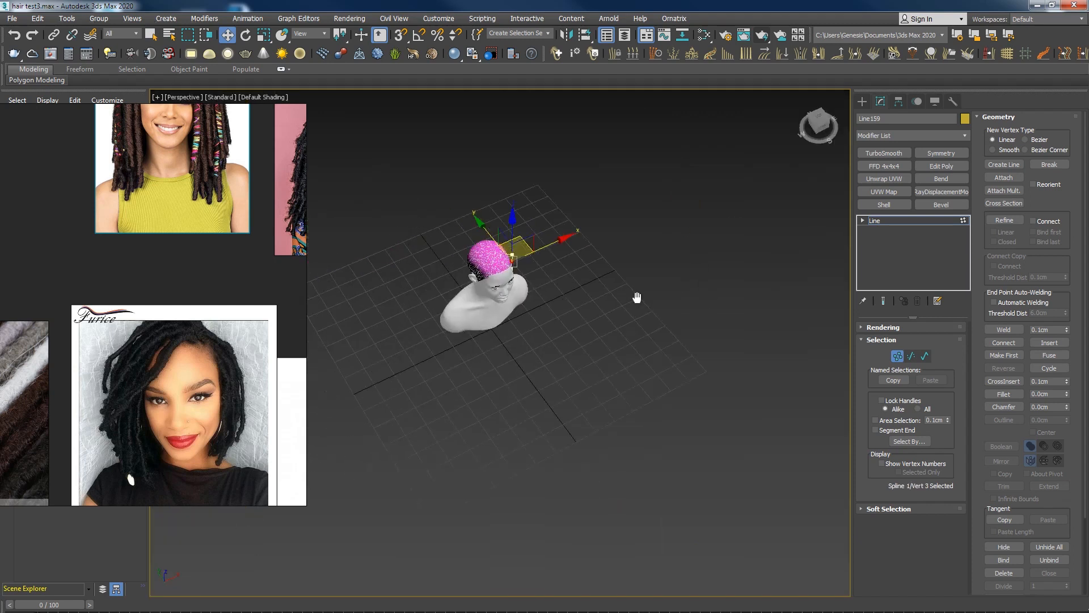
{"action": "key", "text": "z"}
{"action": "scroll", "coordinate": [514, 306], "scroll_direction": "up", "scroll_amount": 5}
{"action": "middle_click_drag", "start_coordinate": [590, 287], "coordinate": [540, 214], "text": "alt"}
{"action": "scroll", "coordinate": [547, 255], "scroll_direction": "up", "scroll_amount": 1}
{"action": "left_click", "coordinate": [517, 228]}
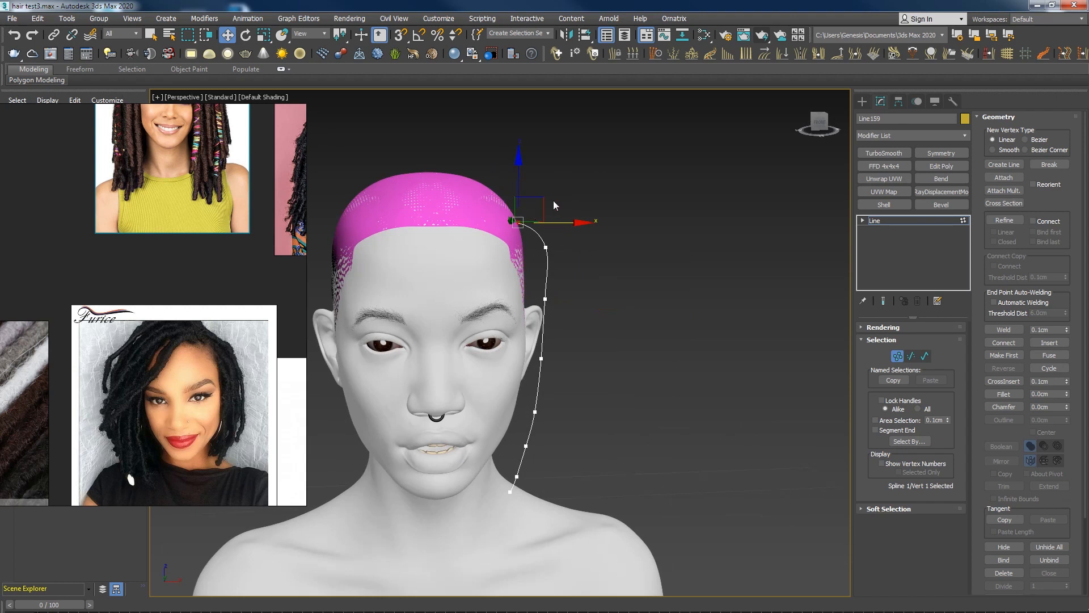
{"action": "middle_click_drag", "start_coordinate": [545, 210], "coordinate": [555, 232], "text": "alt"}
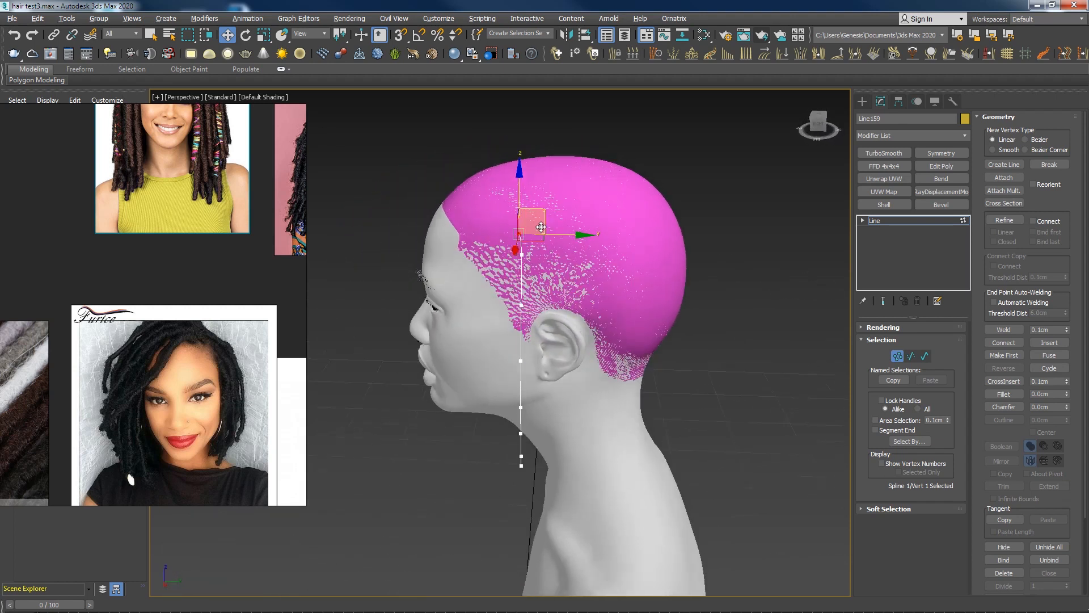
{"action": "left_click_drag", "start_coordinate": [555, 234], "coordinate": [559, 234]}
{"action": "left_click_drag", "start_coordinate": [470, 172], "coordinate": [469, 172]}
{"action": "left_click_drag", "start_coordinate": [572, 233], "coordinate": [542, 233]}
{"action": "mouse_move", "coordinate": [542, 233]}
{"action": "middle_mouse_down", "text": "alt"}
{"action": "mouse_move", "coordinate": [532, 256]}
{"action": "mouse_move", "coordinate": [528, 246]}
{"action": "middle_mouse_up", "text": "alt"}
{"action": "left_click_drag", "start_coordinate": [534, 230], "coordinate": [525, 229]}
{"action": "middle_click_drag", "start_coordinate": [525, 231], "coordinate": [564, 244], "text": "alt"}
{"action": "left_click_drag", "start_coordinate": [534, 235], "coordinate": [512, 239]}
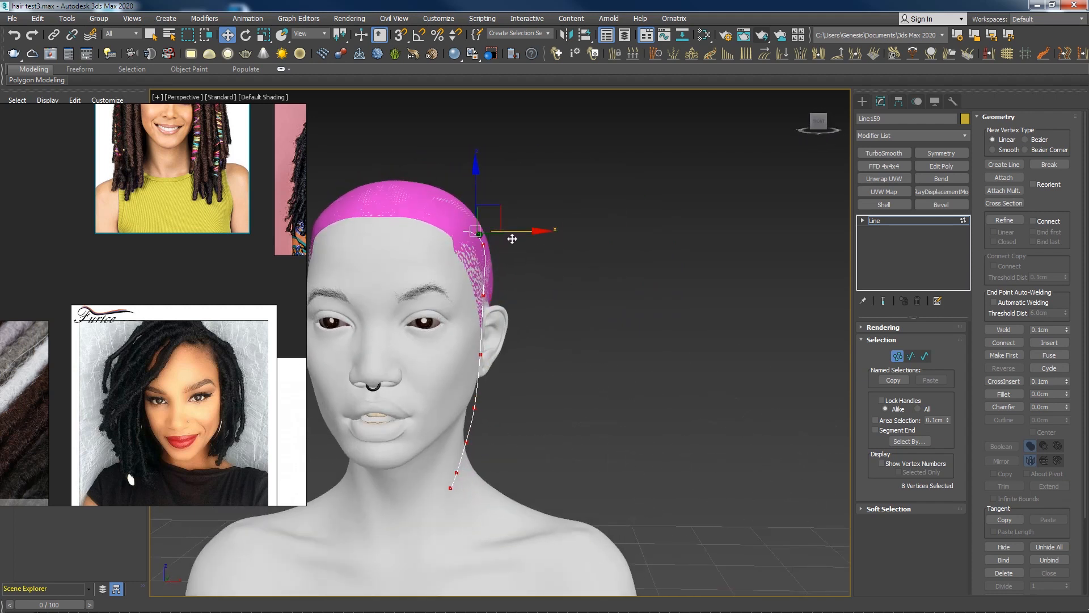
{"action": "middle_click_drag", "start_coordinate": [513, 239], "coordinate": [525, 282], "text": "alt"}
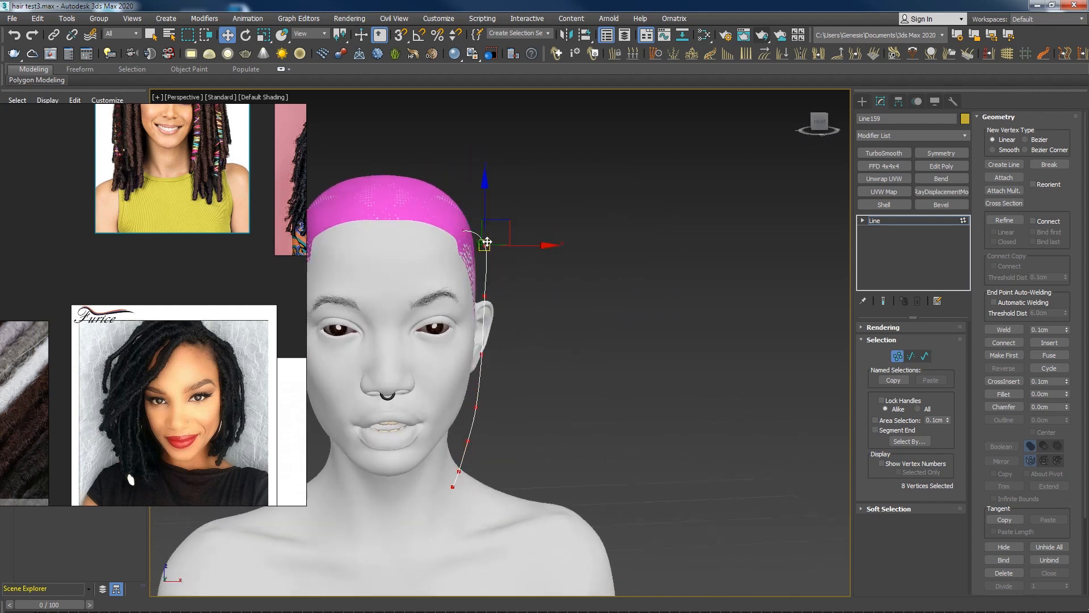
Move the line's fourth vertex outward beside the ear and examine how the dreadlocks hang in the reference photos
{"action": "middle_click_drag", "start_coordinate": [487, 242], "coordinate": [505, 227]}
{"action": "mouse_move", "coordinate": [521, 351]}
{"action": "left_mouse_down"}
{"action": "mouse_move", "coordinate": [493, 326]}
{"action": "mouse_move", "coordinate": [532, 339]}
{"action": "left_mouse_up"}
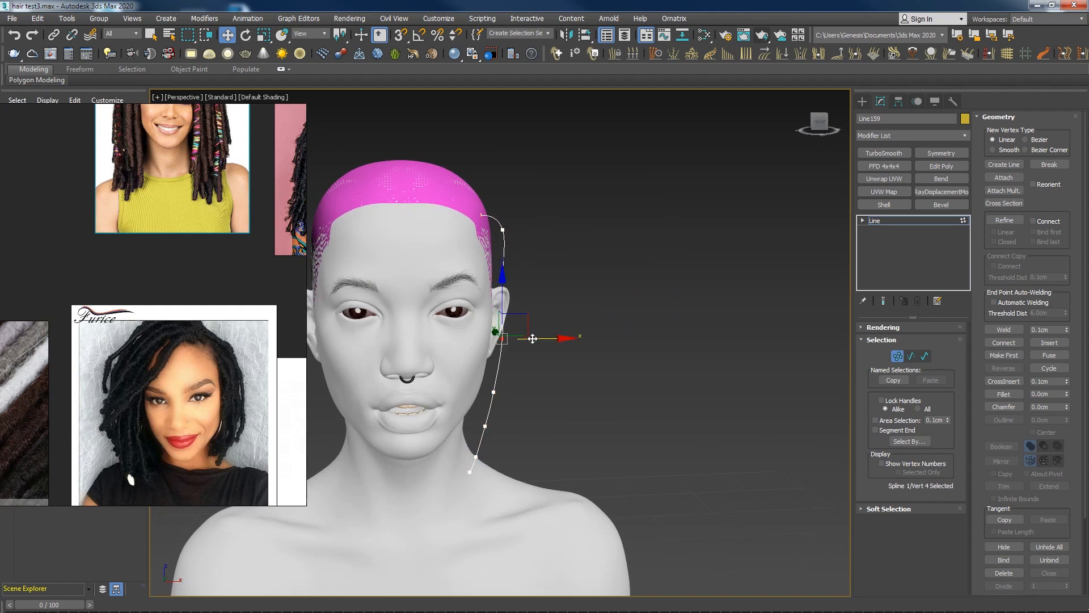
{"action": "scroll", "coordinate": [183, 174], "scroll_direction": "up", "scroll_amount": 8}
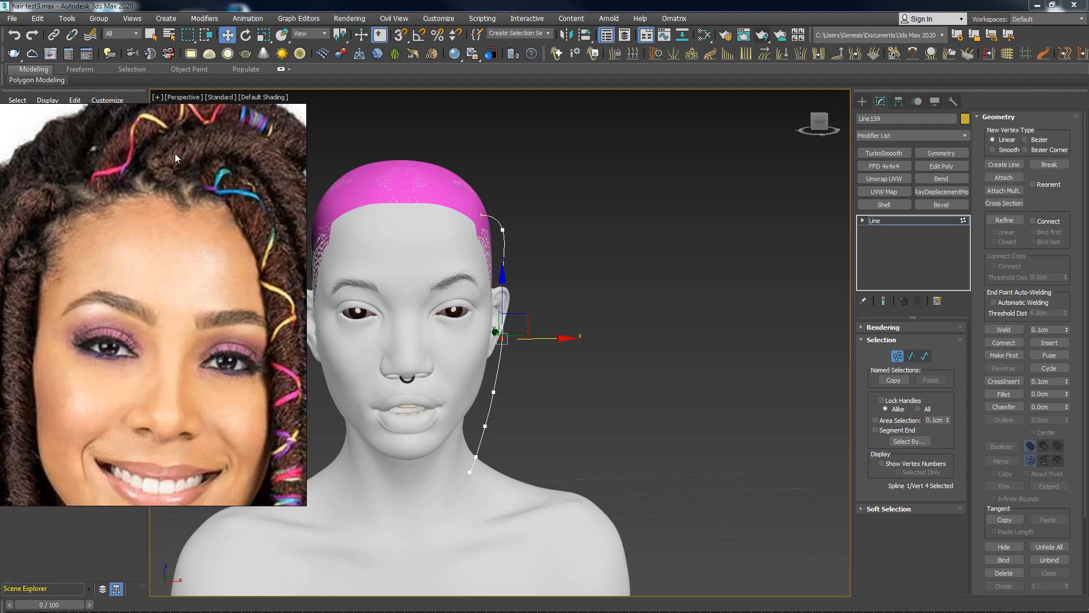
{"action": "middle_click_drag", "start_coordinate": [188, 437], "coordinate": [91, 193]}
{"action": "scroll", "coordinate": [90, 193], "scroll_direction": "down", "scroll_amount": 8}
{"action": "scroll", "coordinate": [265, 212], "scroll_direction": "up", "scroll_amount": 3}
{"action": "middle_click_drag", "start_coordinate": [268, 211], "coordinate": [174, 265]}
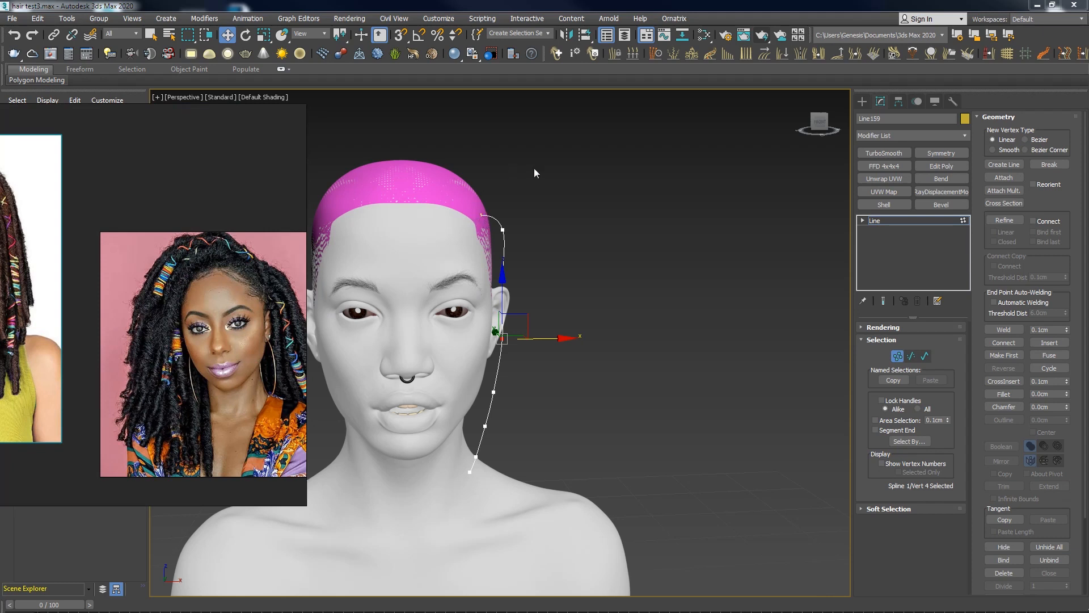
Adjust the line's third, fifth and sixth vertices to refine its curve beside the ear and neck, and leave vertex editing
{"action": "middle_click_drag", "start_coordinate": [495, 322], "coordinate": [555, 331]}
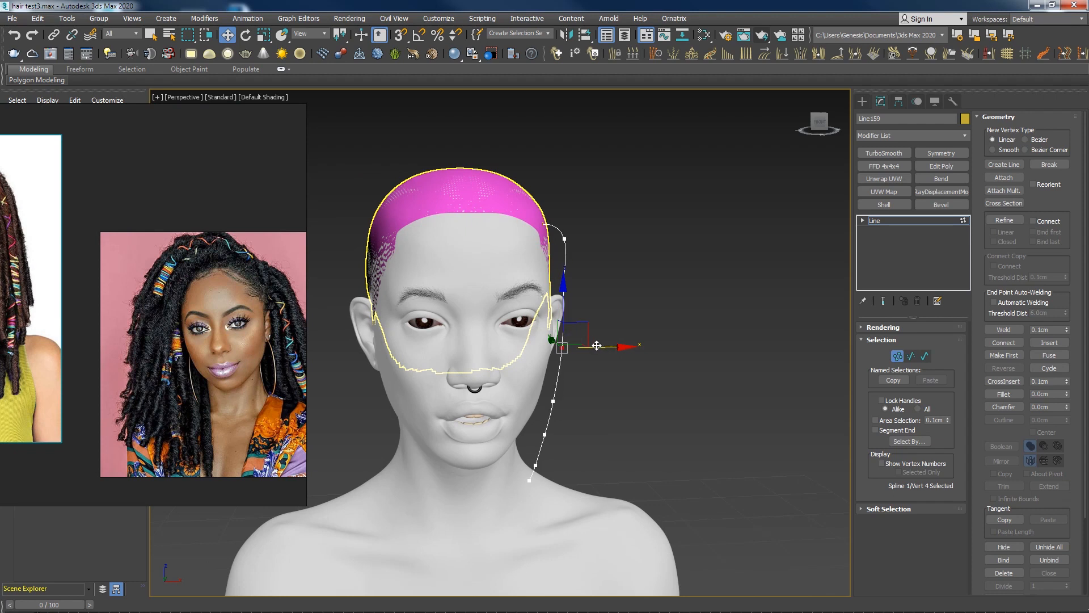
{"action": "left_click", "coordinate": [564, 290]}
{"action": "left_click_drag", "start_coordinate": [606, 293], "coordinate": [610, 293]}
{"action": "mouse_move", "coordinate": [549, 454]}
{"action": "middle_mouse_down", "text": "alt"}
{"action": "mouse_move", "coordinate": [463, 455]}
{"action": "mouse_move", "coordinate": [551, 445]}
{"action": "middle_mouse_up", "text": "alt"}
{"action": "left_click", "coordinate": [554, 402]}
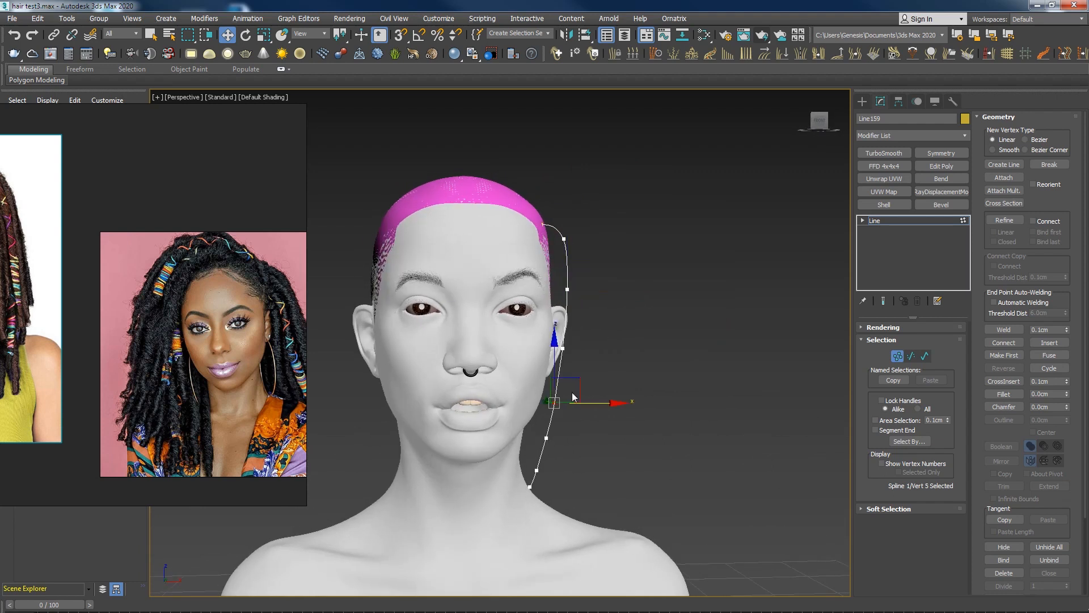
{"action": "left_click_drag", "start_coordinate": [546, 441], "coordinate": [546, 440]}
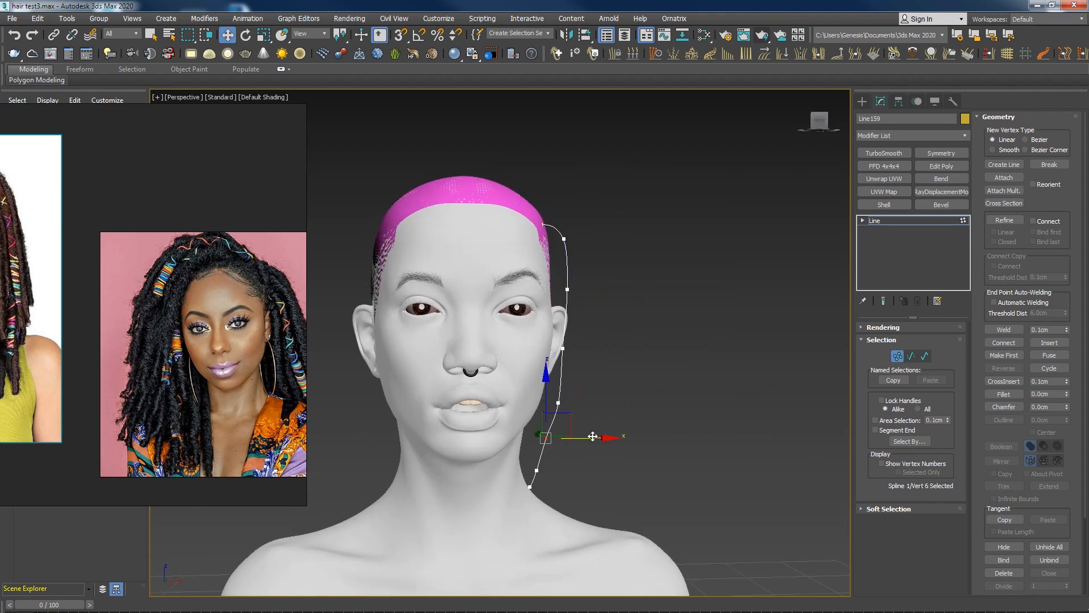
{"action": "middle_click_drag", "start_coordinate": [587, 373], "coordinate": [550, 376], "text": "alt"}
{"action": "left_click", "coordinate": [897, 355]}
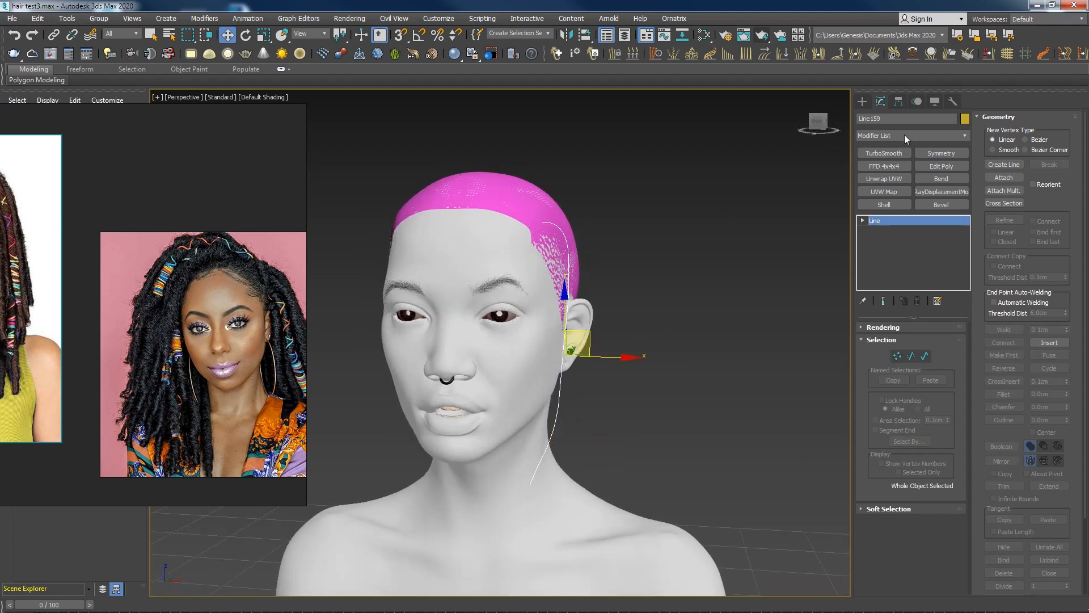
Align the guide line's pivot to the scalp mesh, orient it to the world axes, and leave pivot adjustment
{"action": "left_click", "coordinate": [898, 102]}
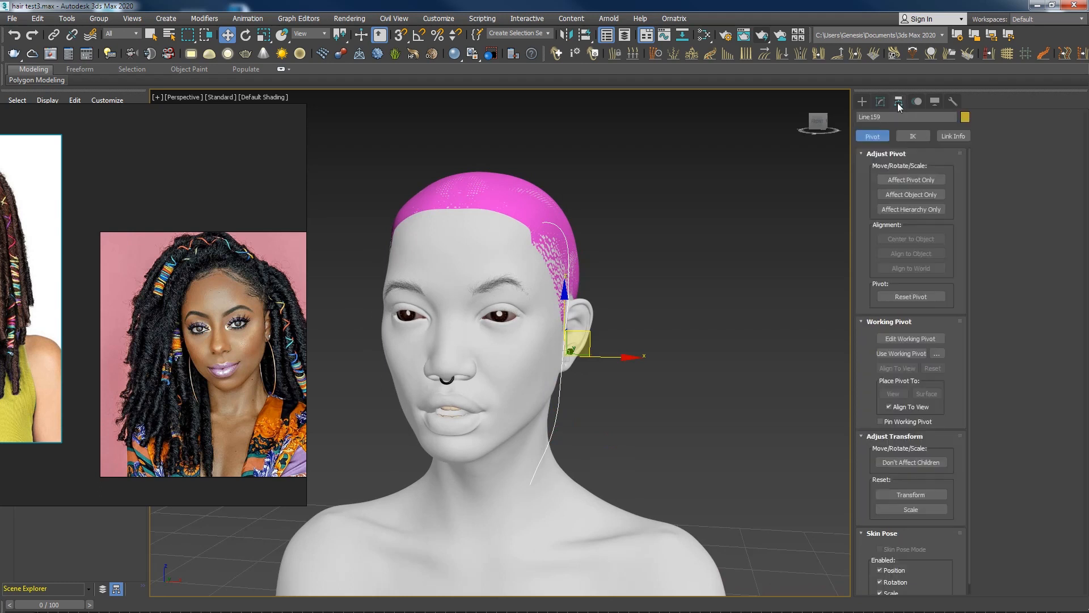
{"action": "left_click", "coordinate": [908, 179]}
{"action": "left_click", "coordinate": [914, 241]}
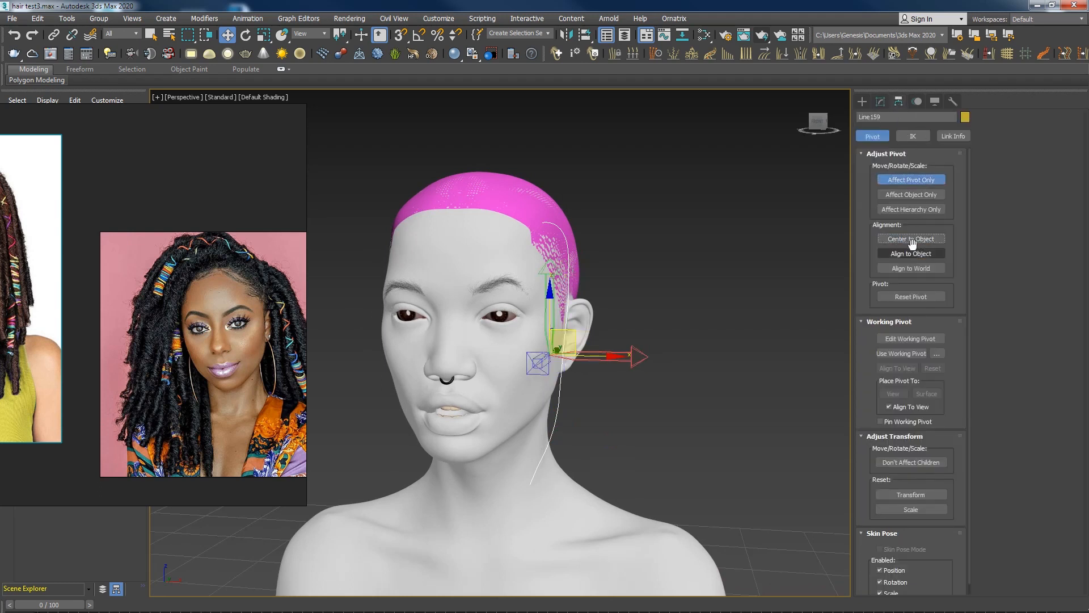
{"action": "left_click_drag", "start_coordinate": [579, 36], "coordinate": [584, 73]}
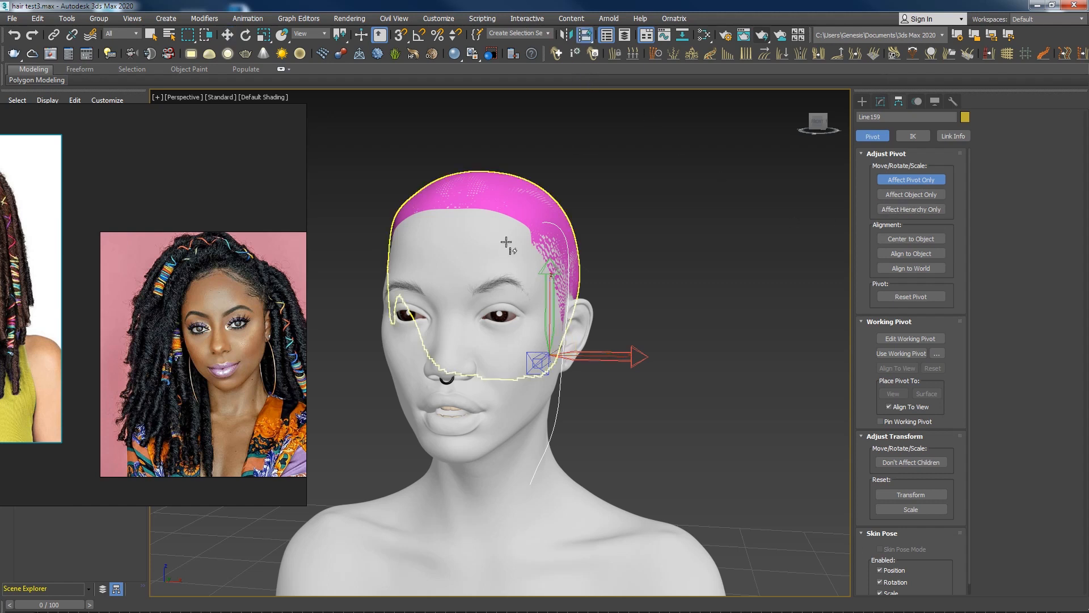
{"action": "left_click", "coordinate": [509, 193]}
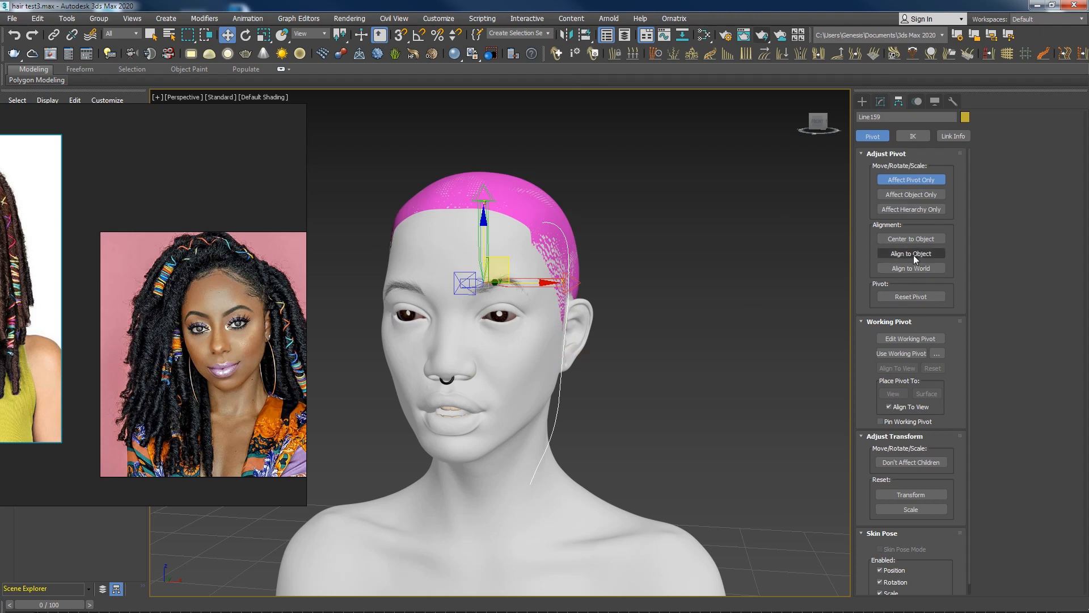
{"action": "left_click", "coordinate": [919, 267]}
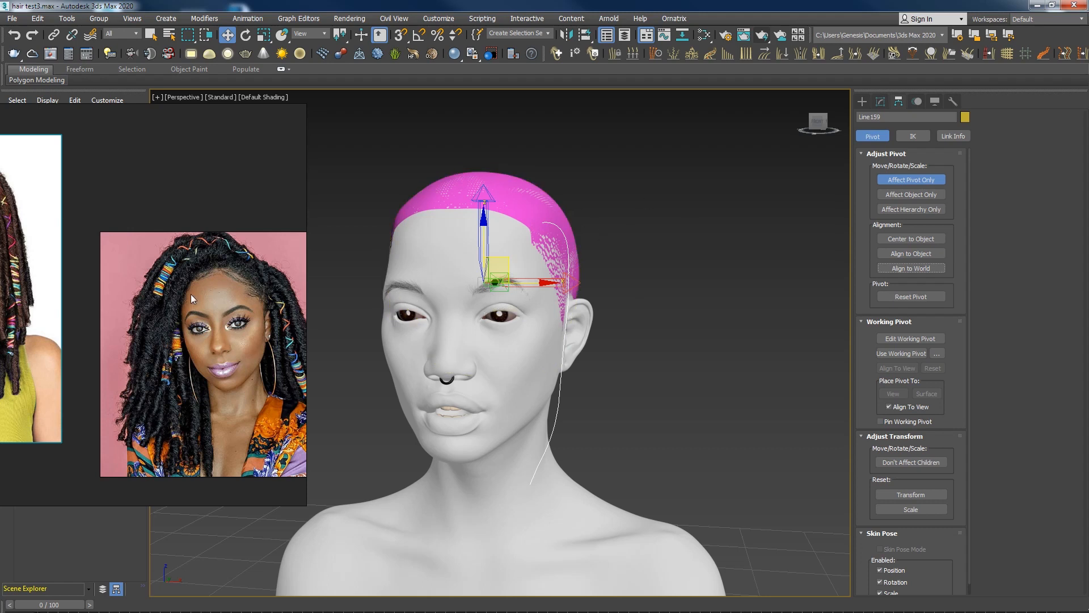
{"action": "left_click", "coordinate": [939, 178]}
Move the reference photos out of the way and reset the line's transform with the Transform Toolbox, collapsing its stack
{"action": "middle_click_drag", "start_coordinate": [209, 228], "coordinate": [312, 250]}
{"action": "right_click_drag", "start_coordinate": [230, 242], "coordinate": [1088, 239]}
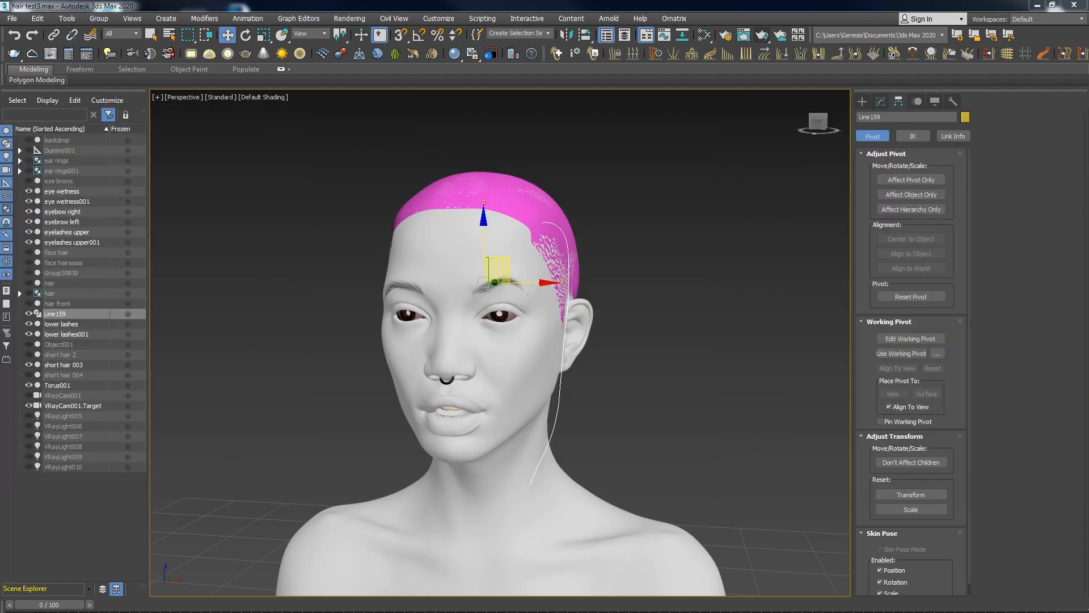
{"action": "left_click", "coordinate": [37, 17]}
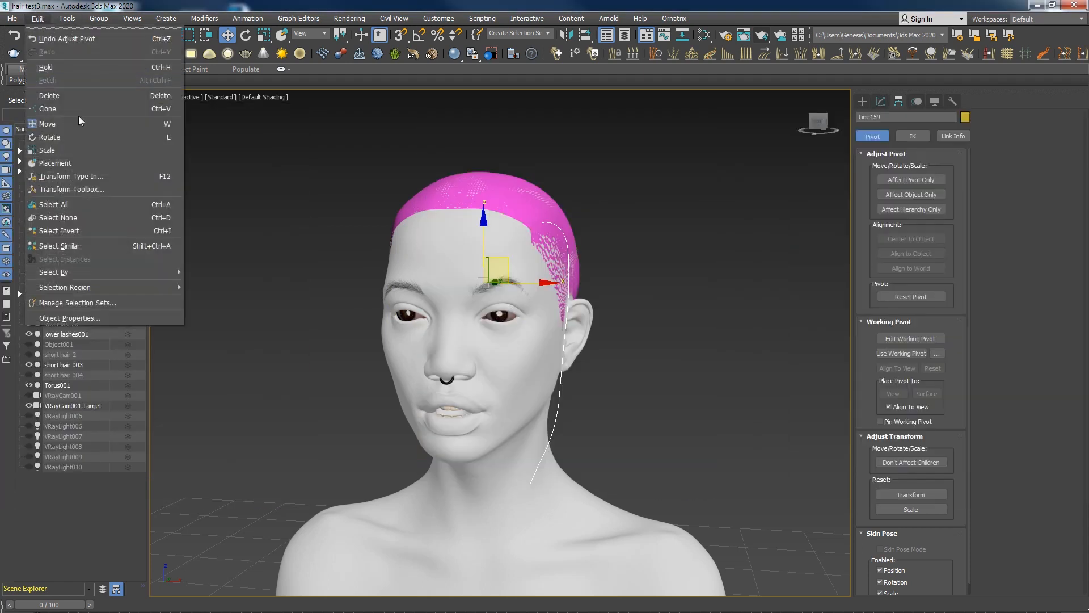
{"action": "left_click", "coordinate": [104, 189]}
{"action": "left_click", "coordinate": [157, 269]}
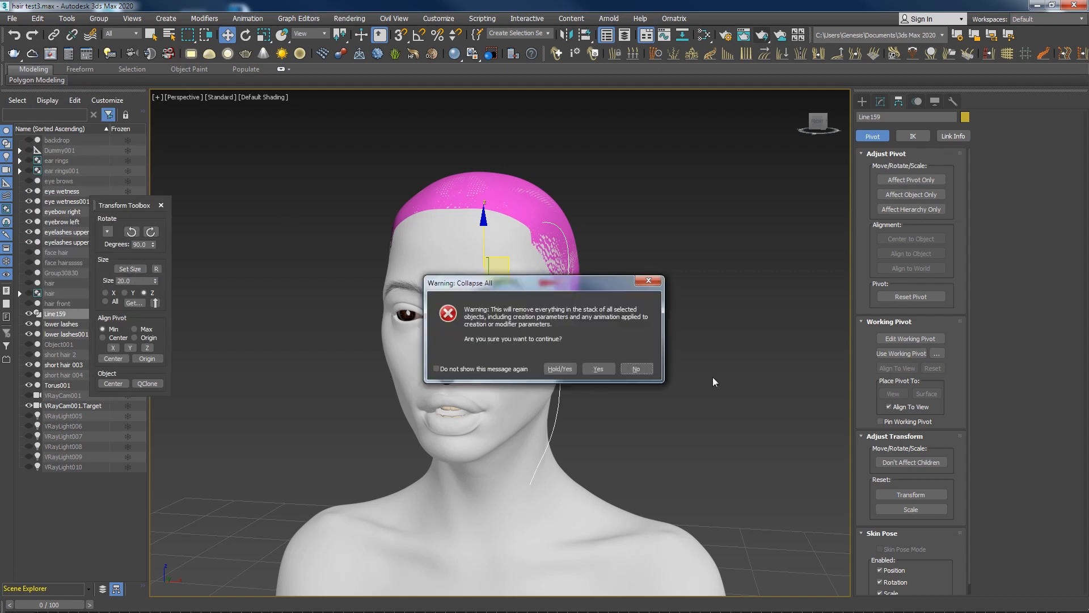
{"action": "left_click", "coordinate": [599, 371]}
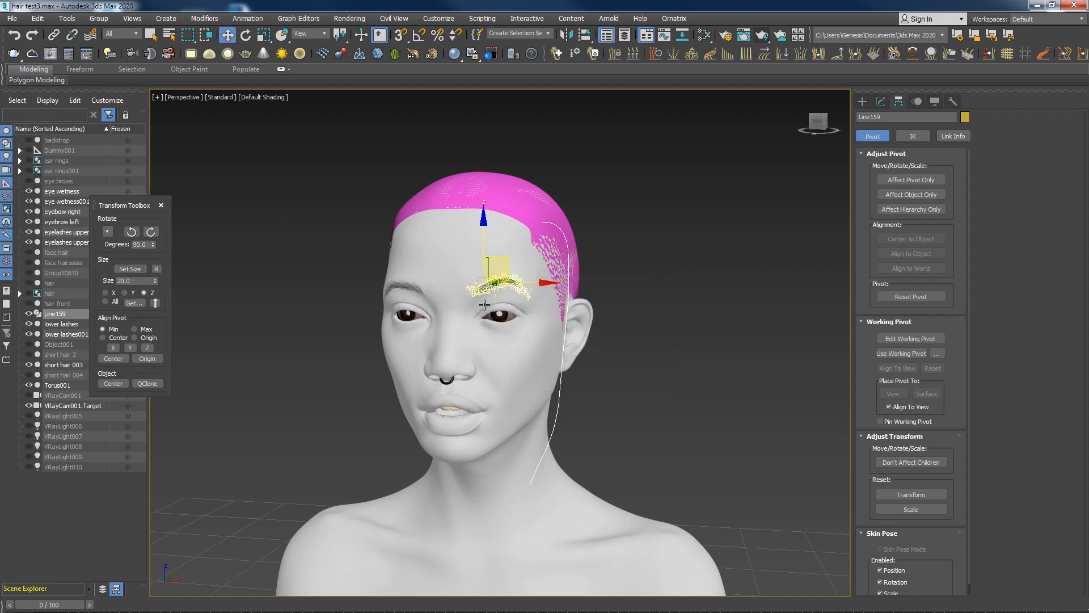
{"action": "left_click", "coordinate": [161, 206]}
Add the Ox Guides from Shape modifier to the collapsed spline
{"action": "middle_click_drag", "start_coordinate": [494, 304], "coordinate": [501, 305], "text": "alt"}
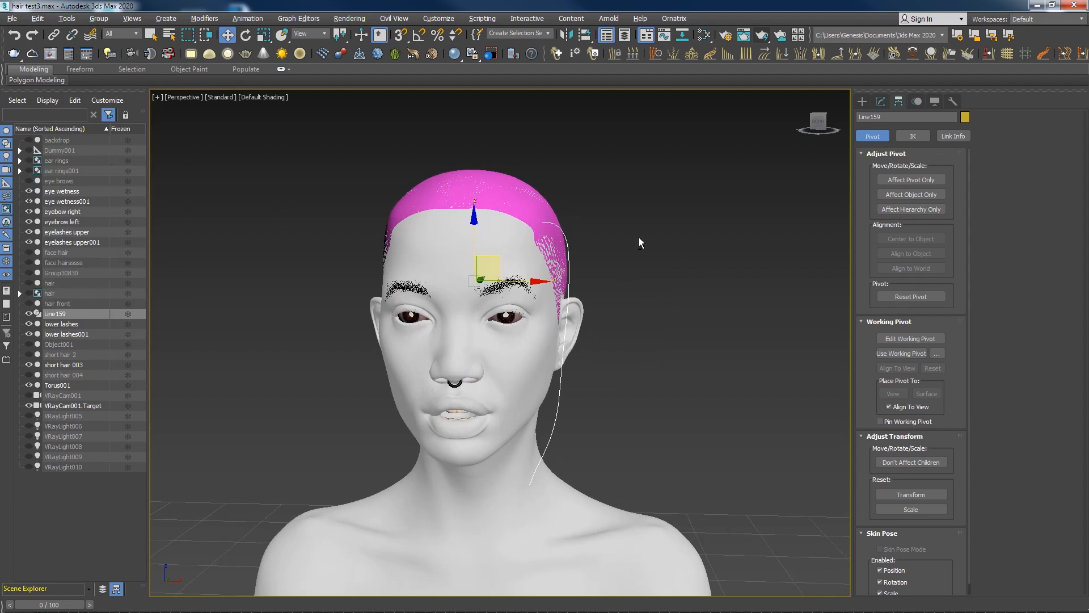
{"action": "left_click", "coordinate": [881, 102]}
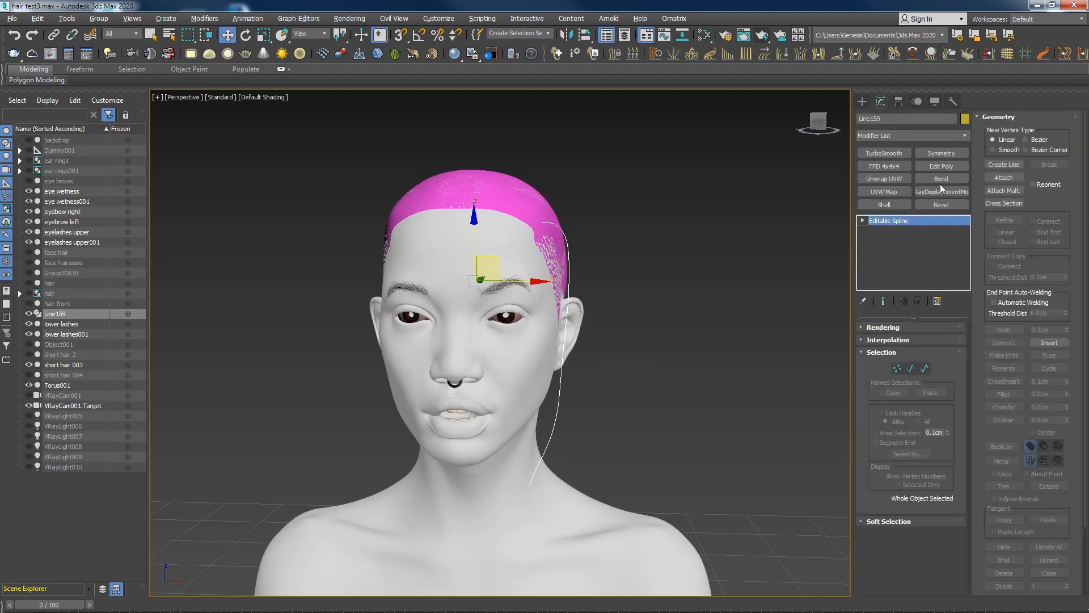
{"action": "left_click", "coordinate": [901, 133]}
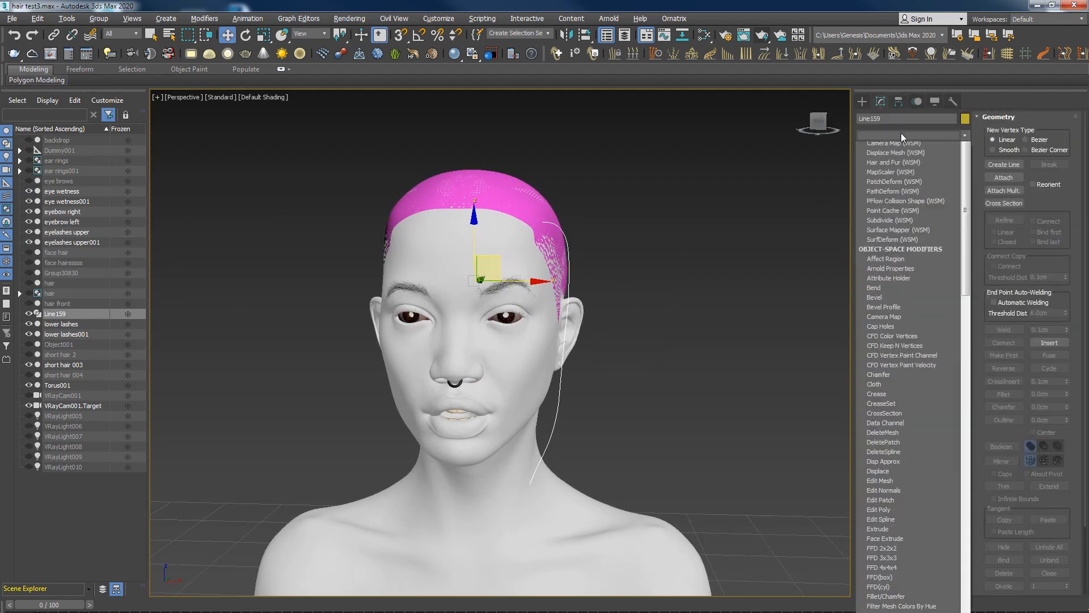
{"action": "left_click_drag", "start_coordinate": [968, 298], "coordinate": [966, 477]}
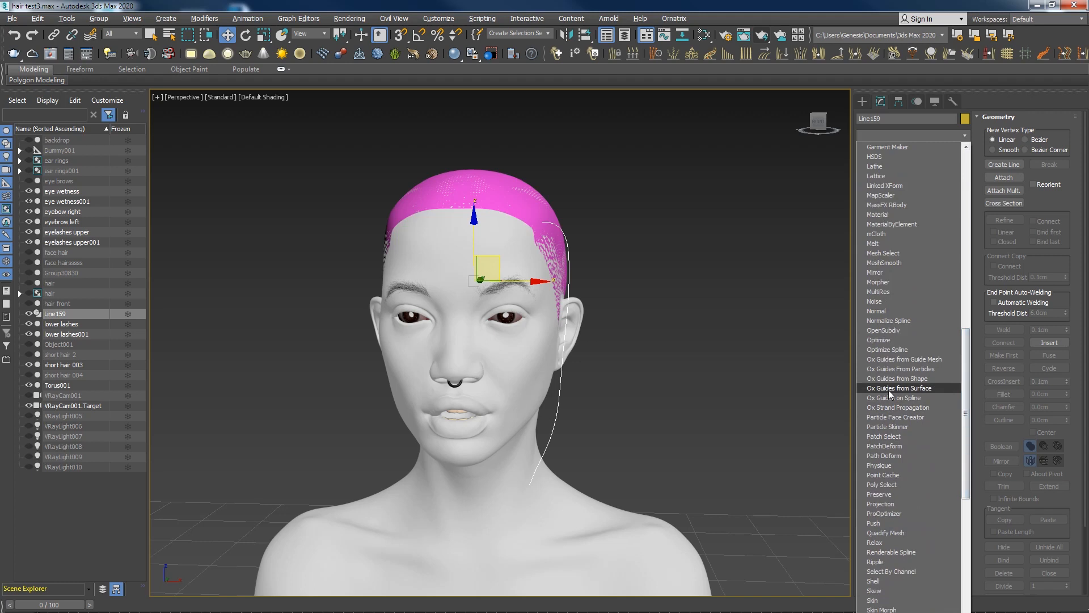
{"action": "left_click", "coordinate": [908, 379]}
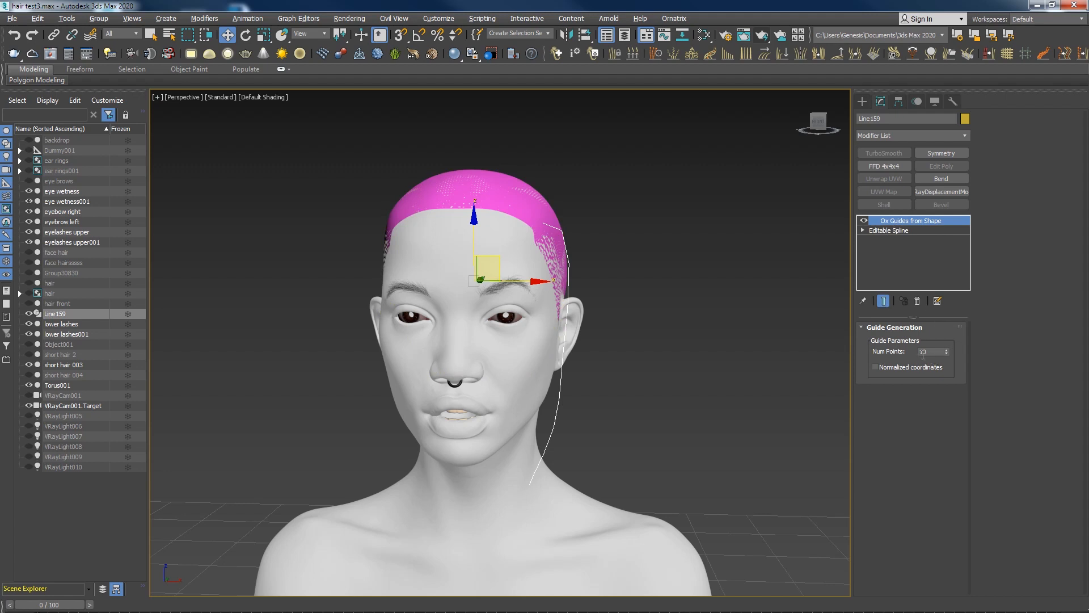
Add the Ox Ground Strands modifier and pick the scalp mesh short hair 003 as its base surface
{"action": "middle_click_drag", "start_coordinate": [519, 313], "coordinate": [568, 321], "text": "alt"}
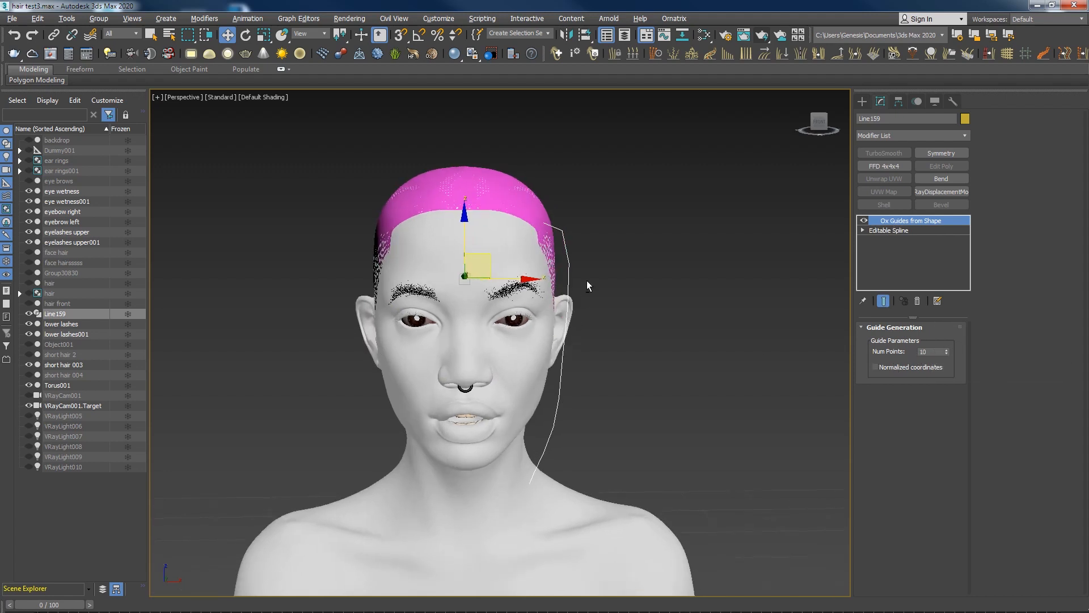
{"action": "left_click", "coordinate": [914, 136]}
{"action": "scroll", "coordinate": [893, 551], "scroll_direction": "down", "scroll_amount": 3}
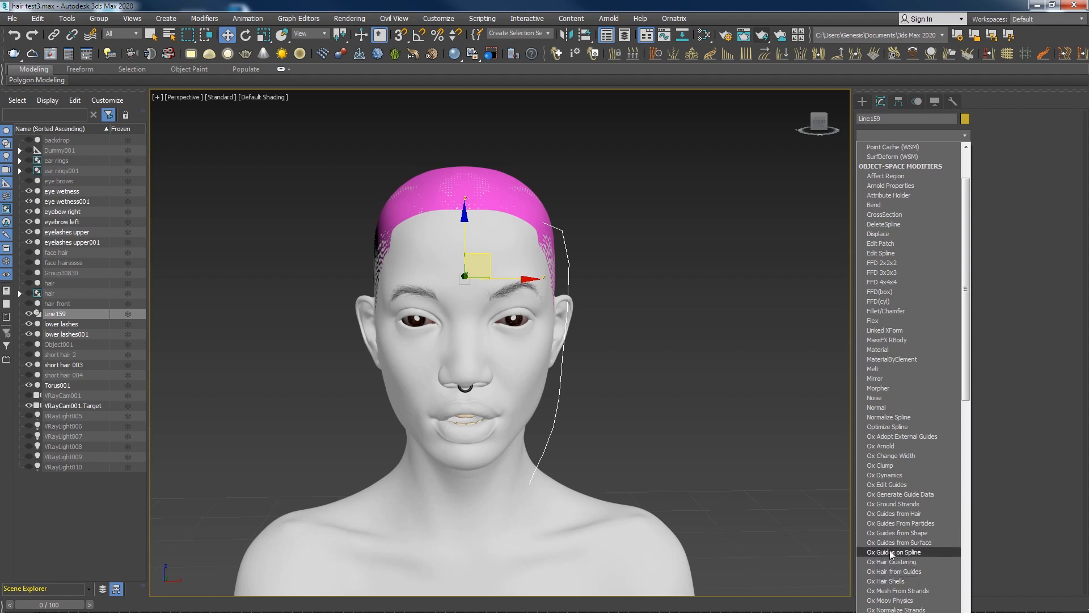
{"action": "left_click", "coordinate": [886, 505]}
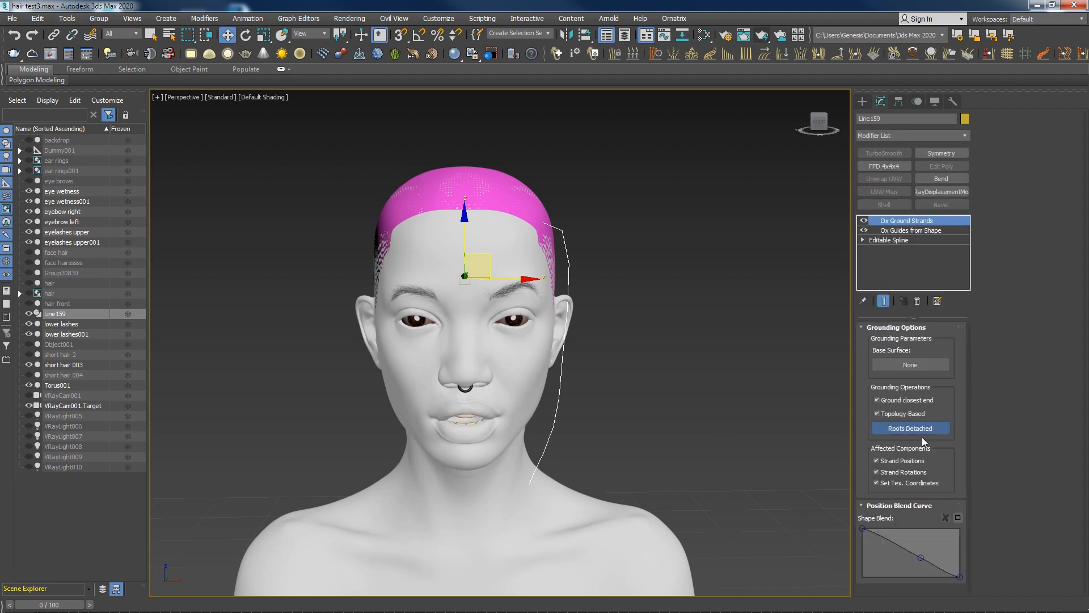
{"action": "left_click", "coordinate": [897, 365]}
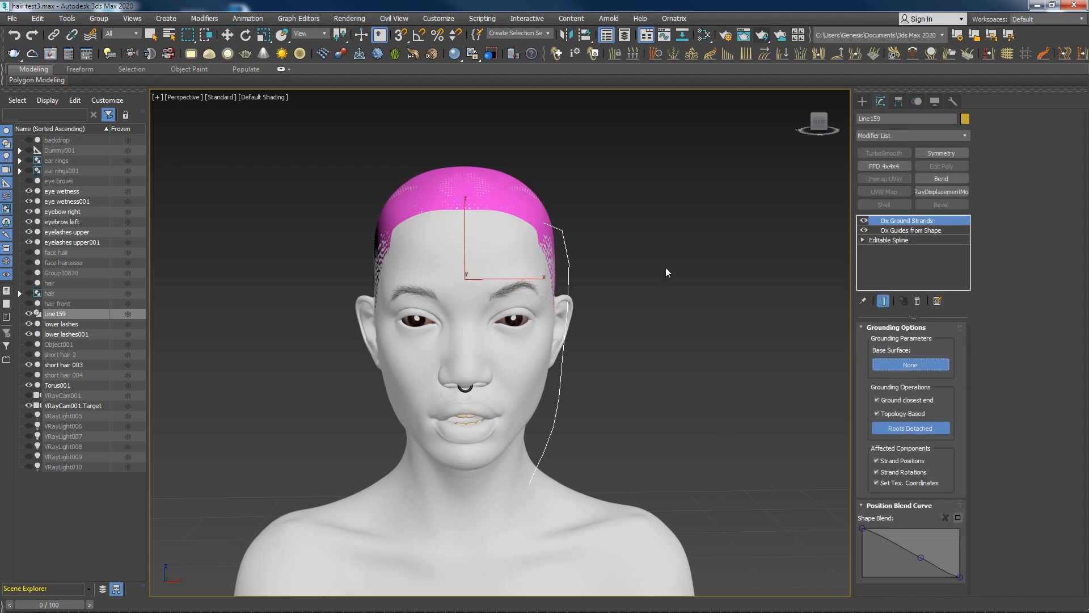
{"action": "left_click", "coordinate": [516, 196]}
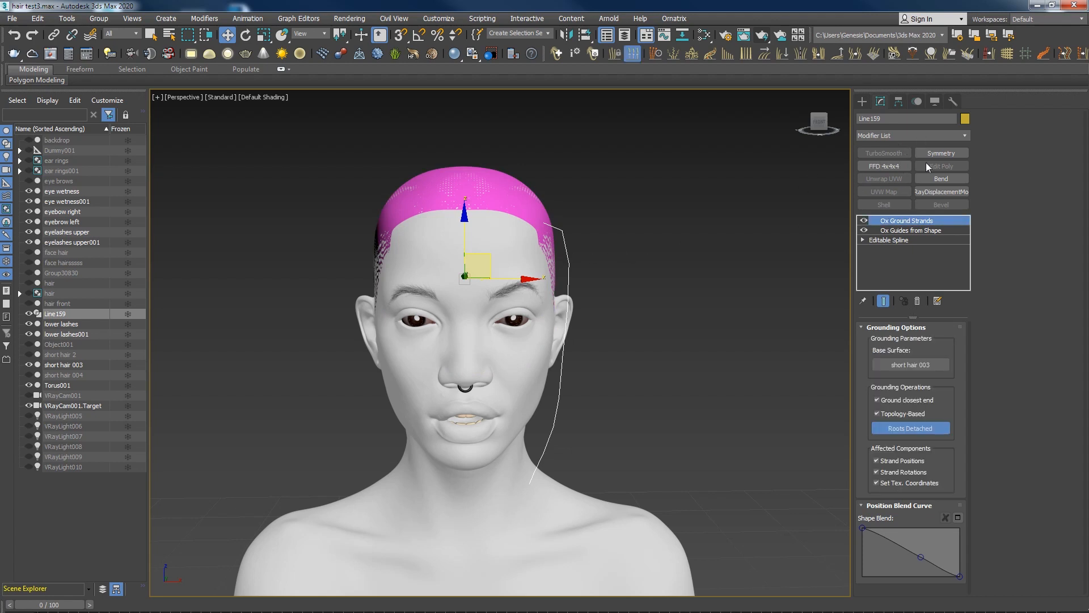
Add the Ox Hair from Guides modifier and set its root distribution to grow hair at the guide's root
{"action": "left_click", "coordinate": [931, 138]}
{"action": "left_click_drag", "start_coordinate": [966, 357], "coordinate": [965, 497]}
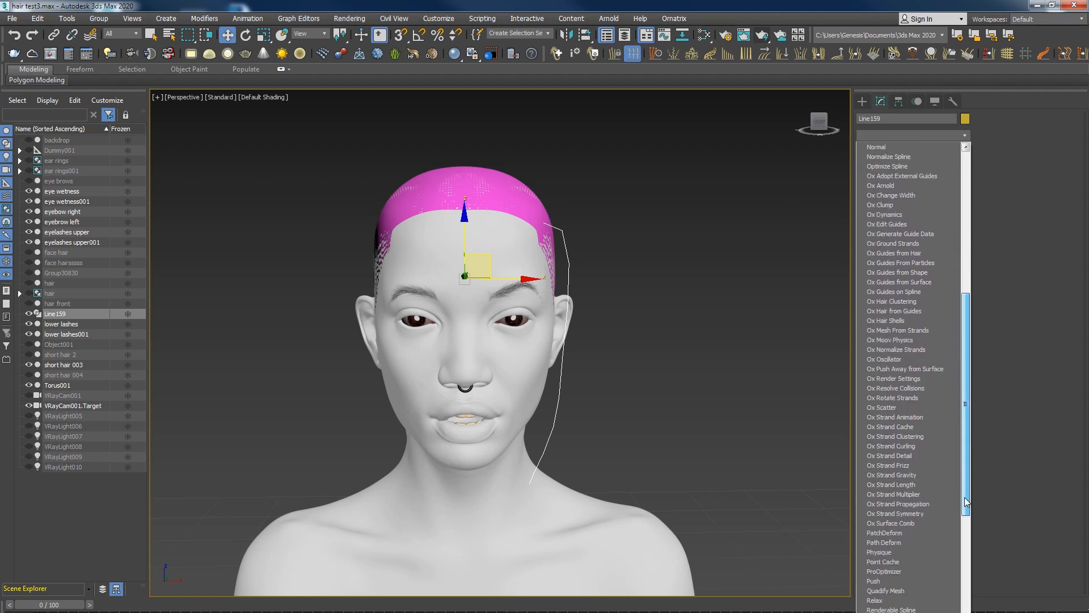
{"action": "left_click", "coordinate": [890, 310]}
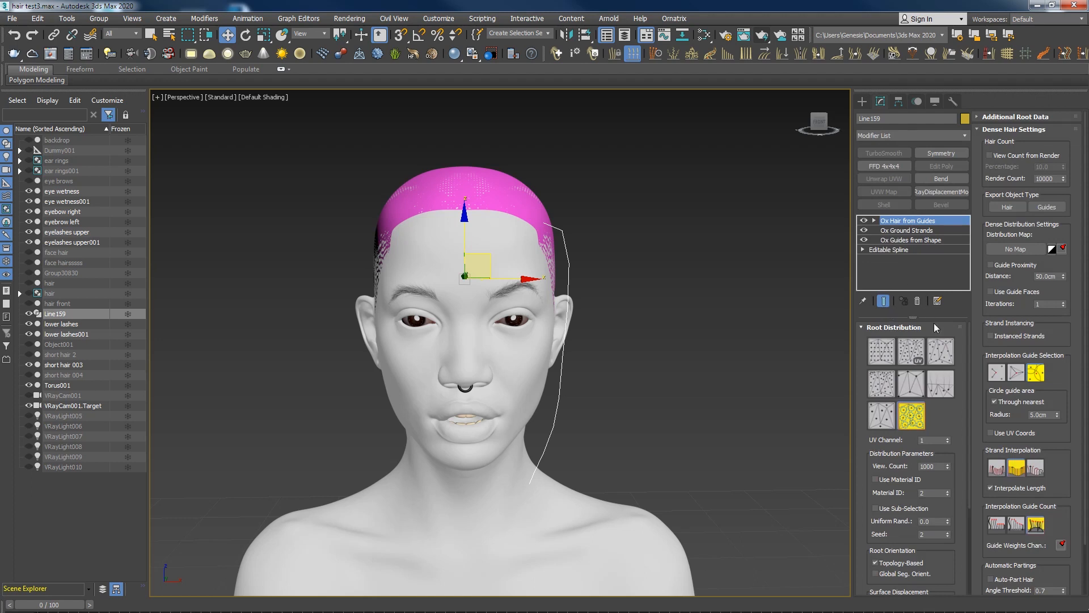
{"action": "left_click", "coordinate": [941, 384]}
{"action": "middle_click_drag", "start_coordinate": [499, 239], "coordinate": [593, 234], "text": "alt"}
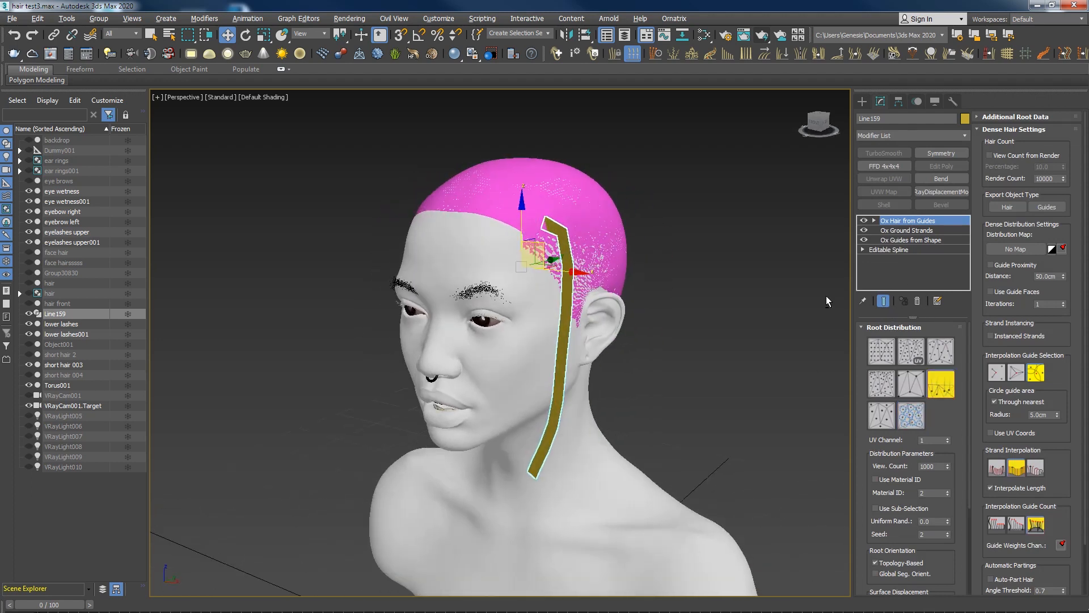
Add the Ox Render Settings modifier above Ox Hair from Guides
{"action": "left_click", "coordinate": [913, 135]}
{"action": "left_click_drag", "start_coordinate": [970, 254], "coordinate": [969, 335]}
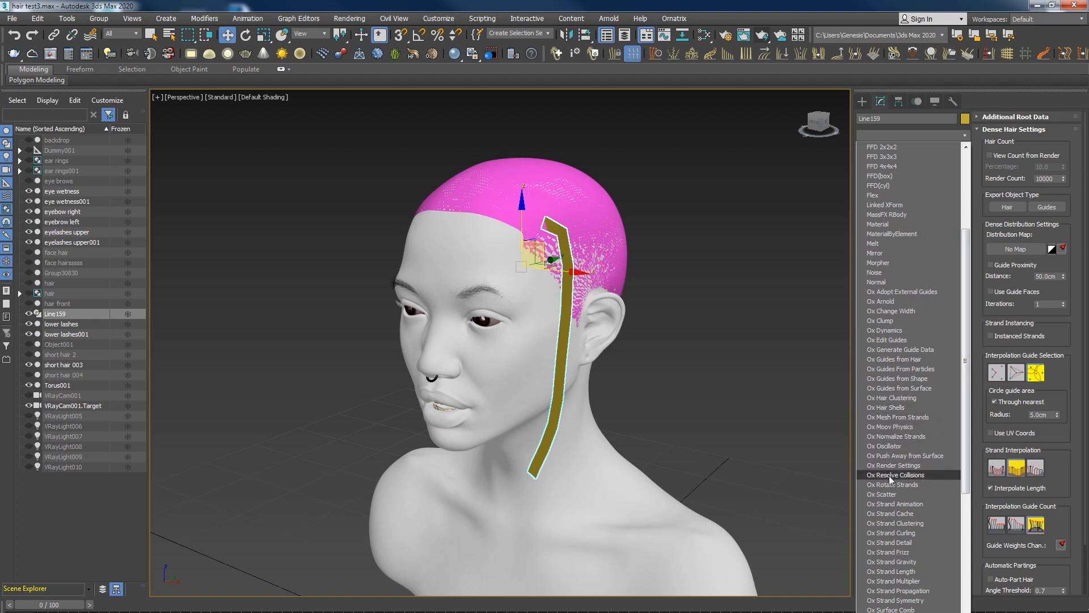
{"action": "left_click", "coordinate": [905, 466]}
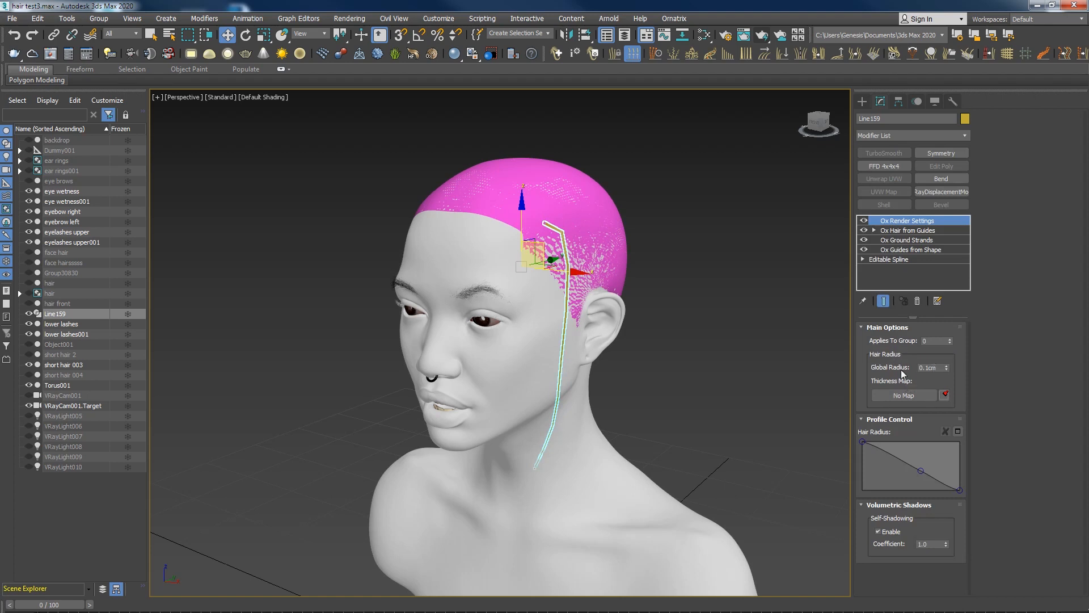
Flatten the hair radius profile curve by lowering its start to about 0.05 and removing the middle point, keeping the tip near zero
{"action": "left_click_drag", "start_coordinate": [864, 440], "coordinate": [856, 483]}
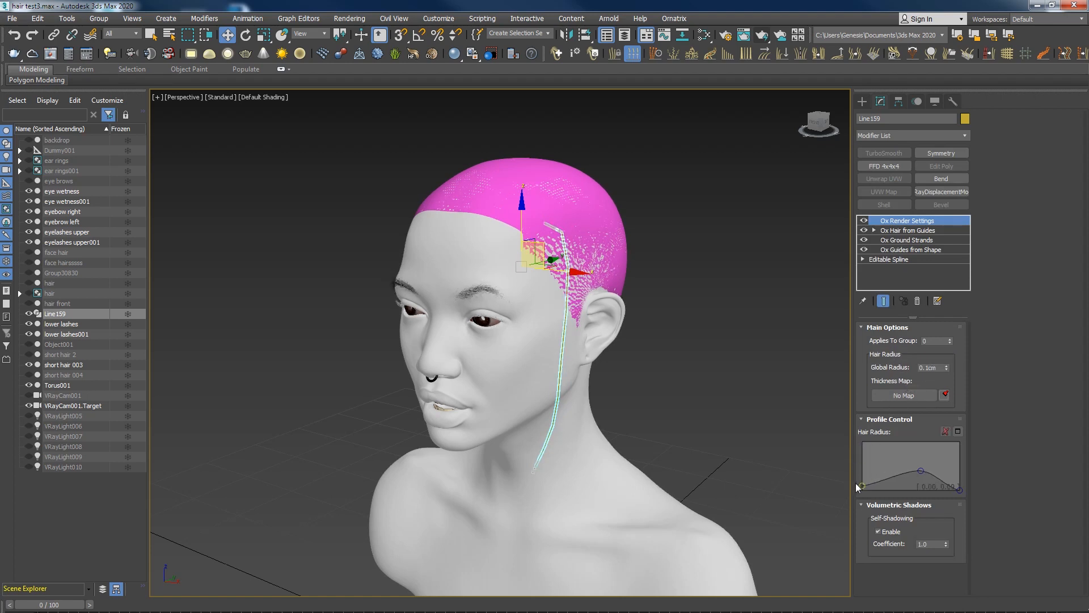
{"action": "left_click", "coordinate": [946, 432]}
{"action": "right_click", "coordinate": [921, 471]}
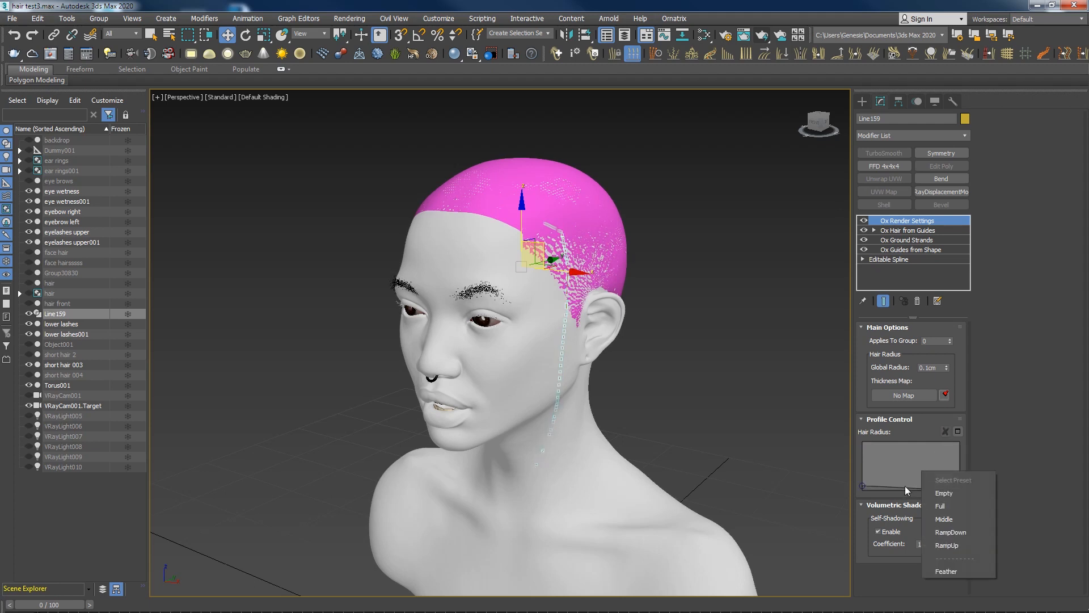
{"action": "left_click", "coordinate": [900, 475]}
{"action": "right_click", "coordinate": [901, 475]}
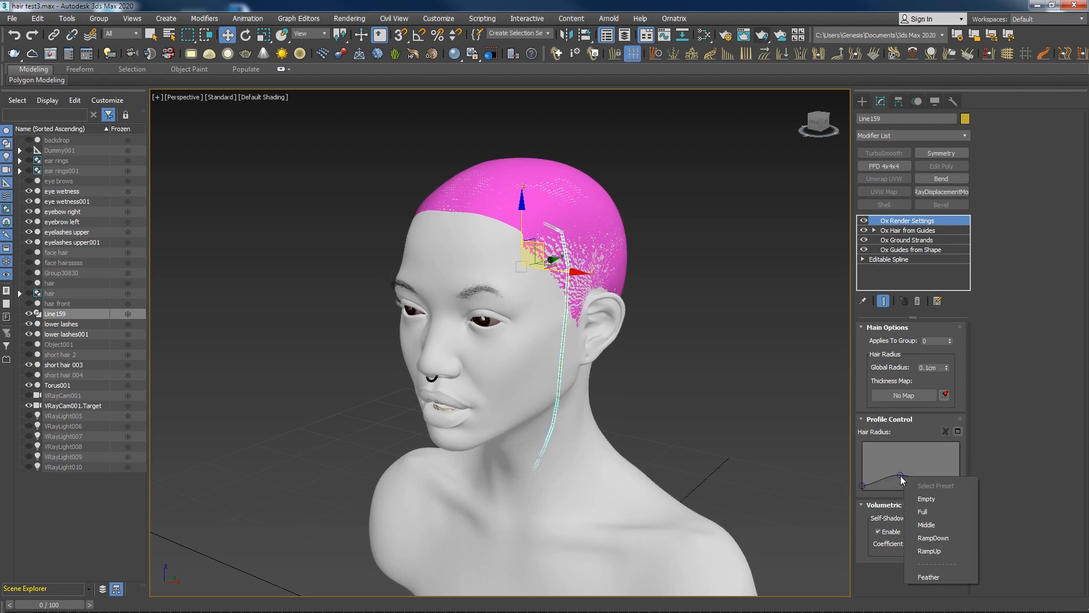
{"action": "left_click", "coordinate": [862, 486]}
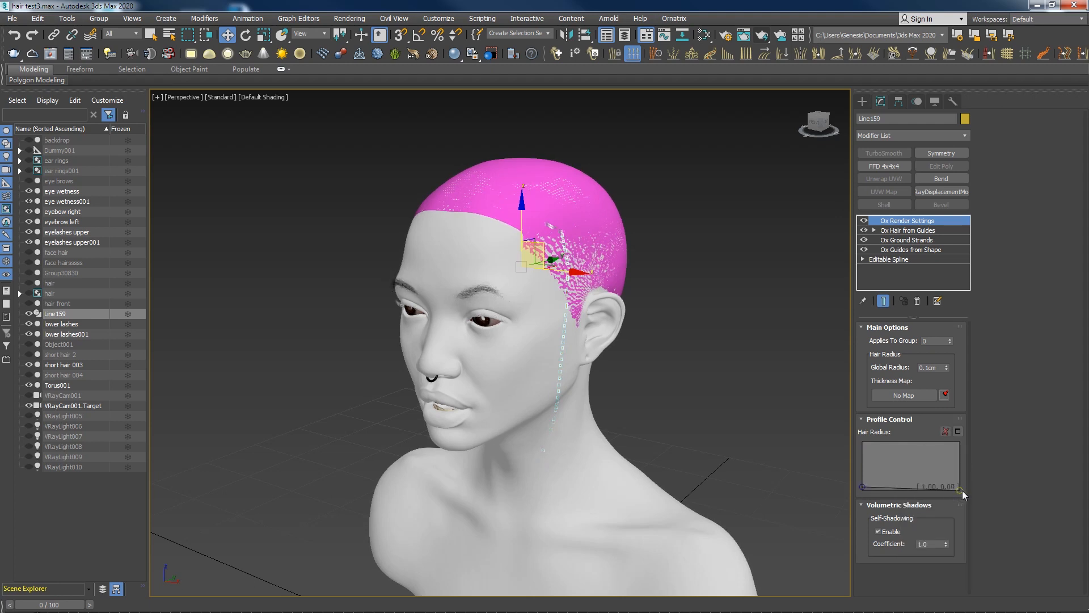
{"action": "left_click_drag", "start_coordinate": [965, 490], "coordinate": [967, 491]}
{"action": "left_click_drag", "start_coordinate": [863, 487], "coordinate": [863, 488]}
{"action": "middle_click_drag", "start_coordinate": [569, 420], "coordinate": [681, 343], "text": "alt"}
{"action": "scroll", "coordinate": [659, 377], "scroll_direction": "up", "scroll_amount": 3}
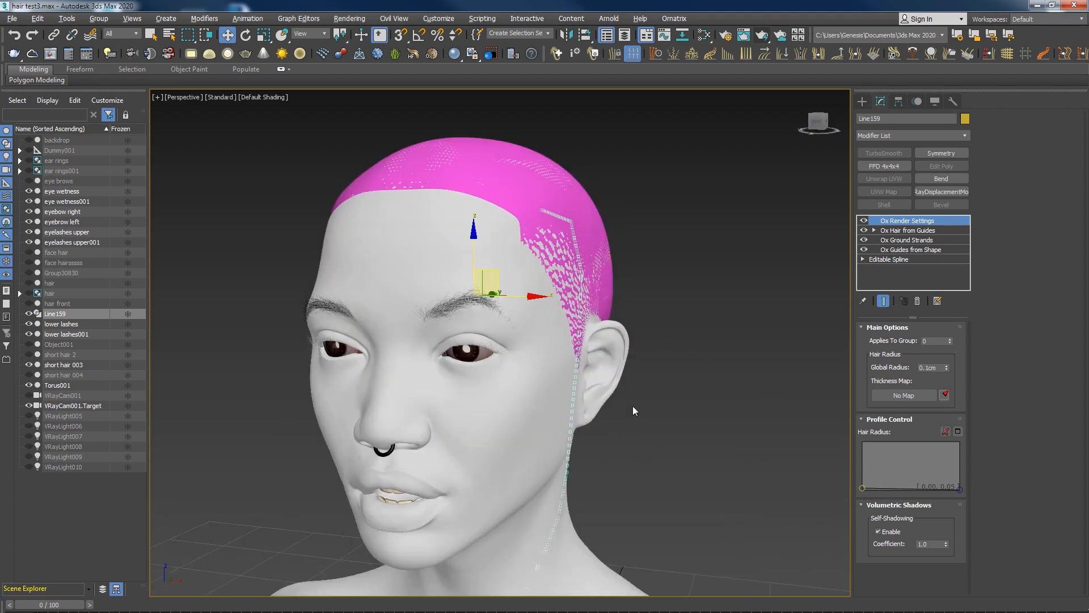
Add the VRayOrnatrixMod modifier on top of the line's modifier stack
{"action": "left_click", "coordinate": [919, 136]}
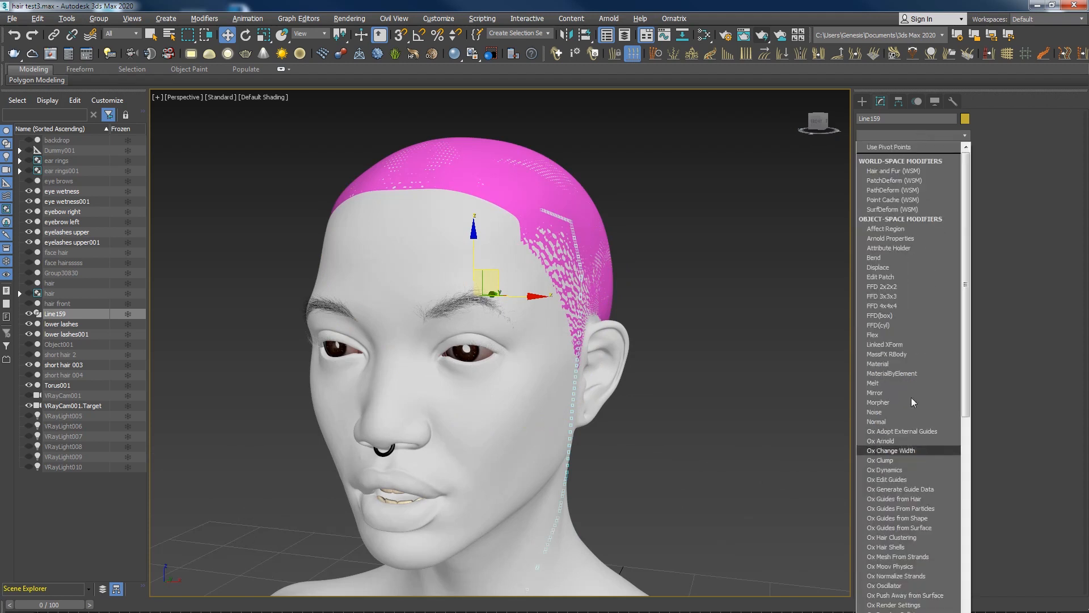
{"action": "left_click_drag", "start_coordinate": [966, 366], "coordinate": [968, 569]}
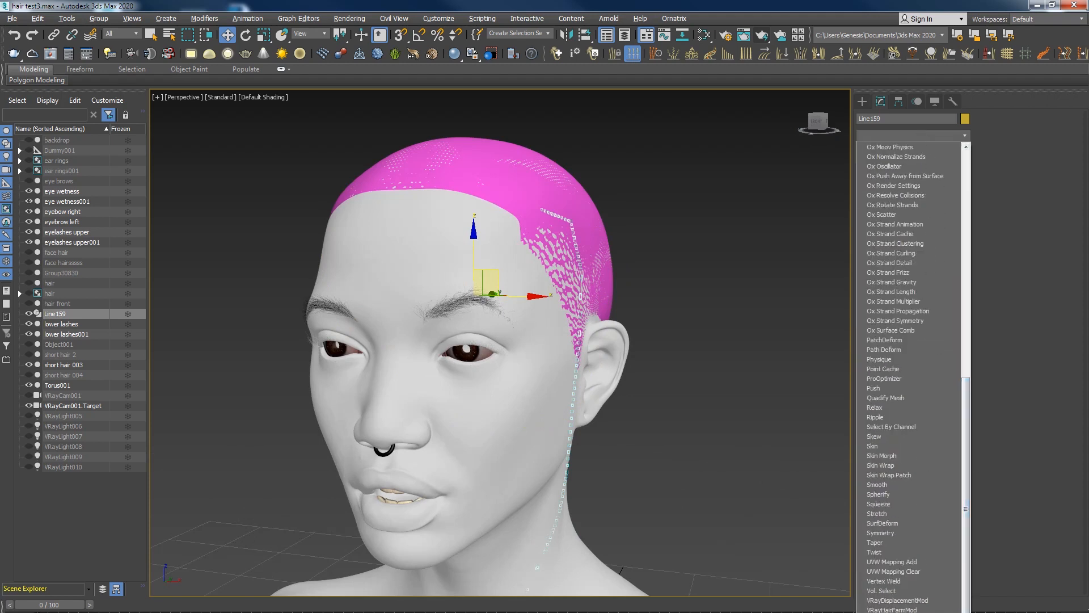
{"action": "left_click", "coordinate": [866, 591]}
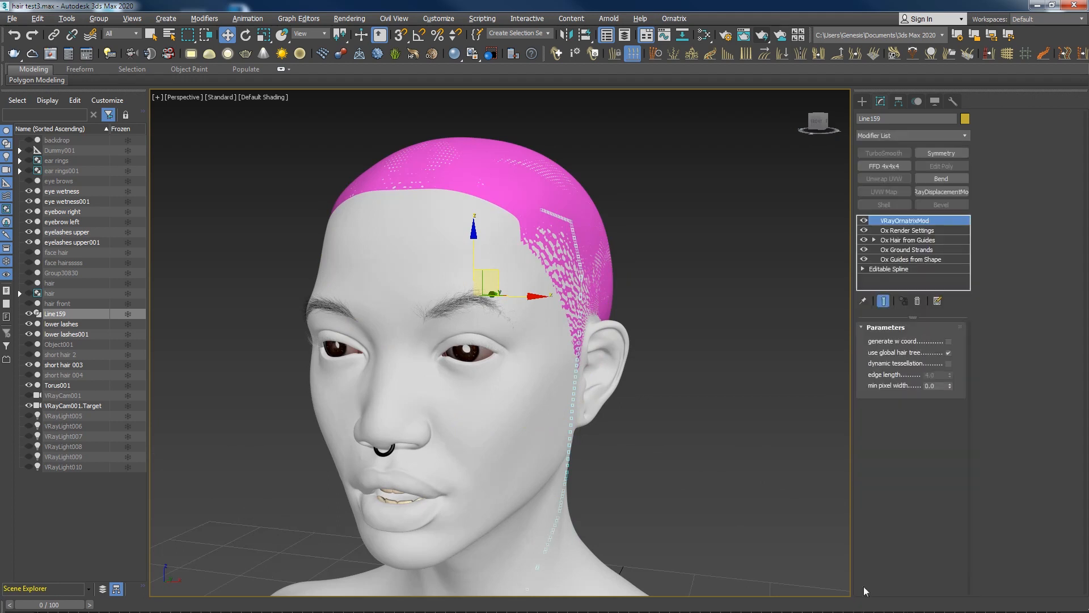
{"action": "middle_click_drag", "start_coordinate": [795, 258], "coordinate": [652, 369], "text": "alt"}
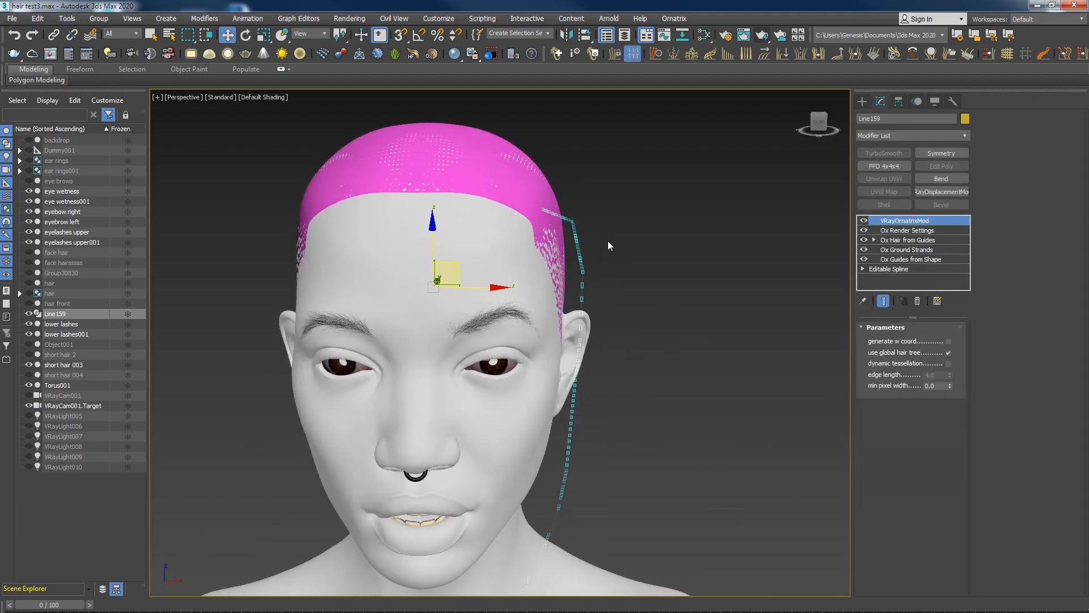
{"action": "mouse_move", "coordinate": [597, 325]}
{"action": "middle_mouse_down", "text": "alt"}
{"action": "mouse_move", "coordinate": [602, 340]}
{"action": "mouse_move", "coordinate": [591, 326]}
{"action": "middle_mouse_up", "text": "alt"}
{"action": "key", "text": "shift+z"}
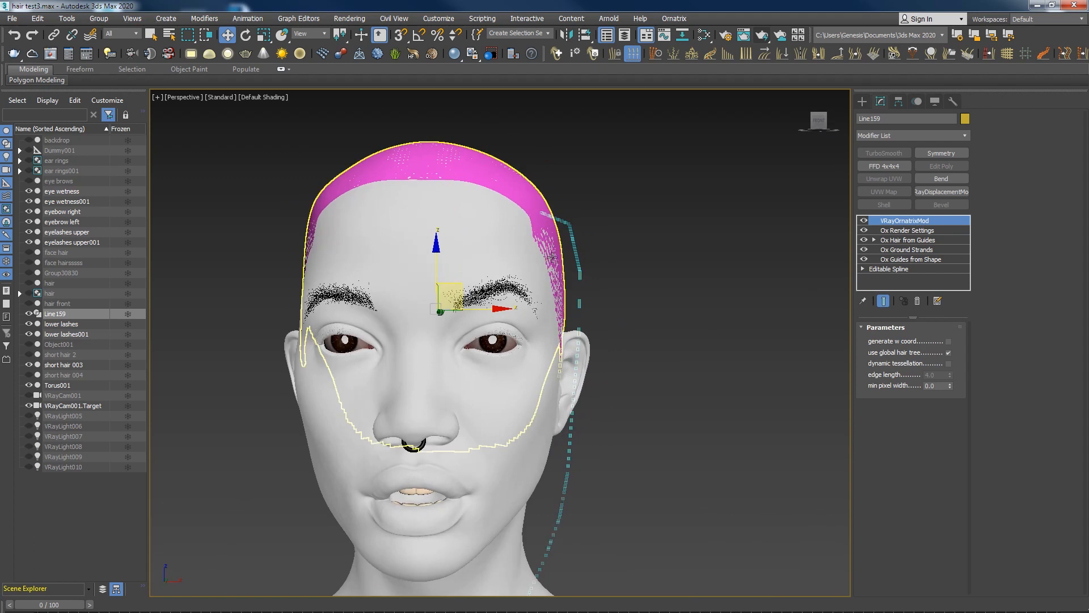
{"action": "middle_click_drag", "start_coordinate": [645, 360], "coordinate": [808, 306], "text": "alt"}
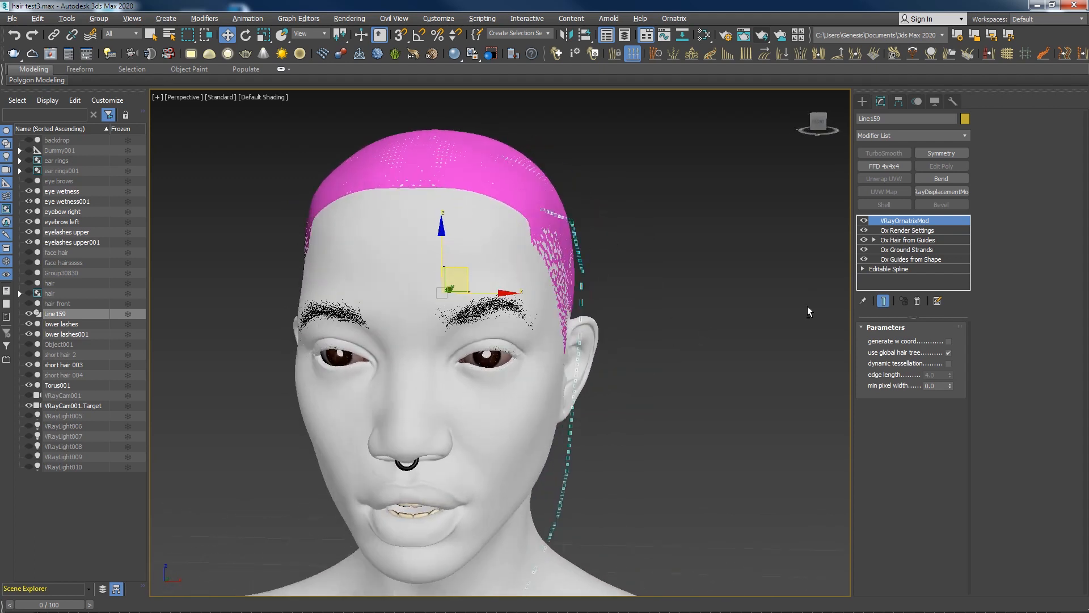
Add the Ox Strand Detail modifier and move it below Ox Hair from Guides, directly above Ox Ground Strands
{"action": "left_click", "coordinate": [907, 139]}
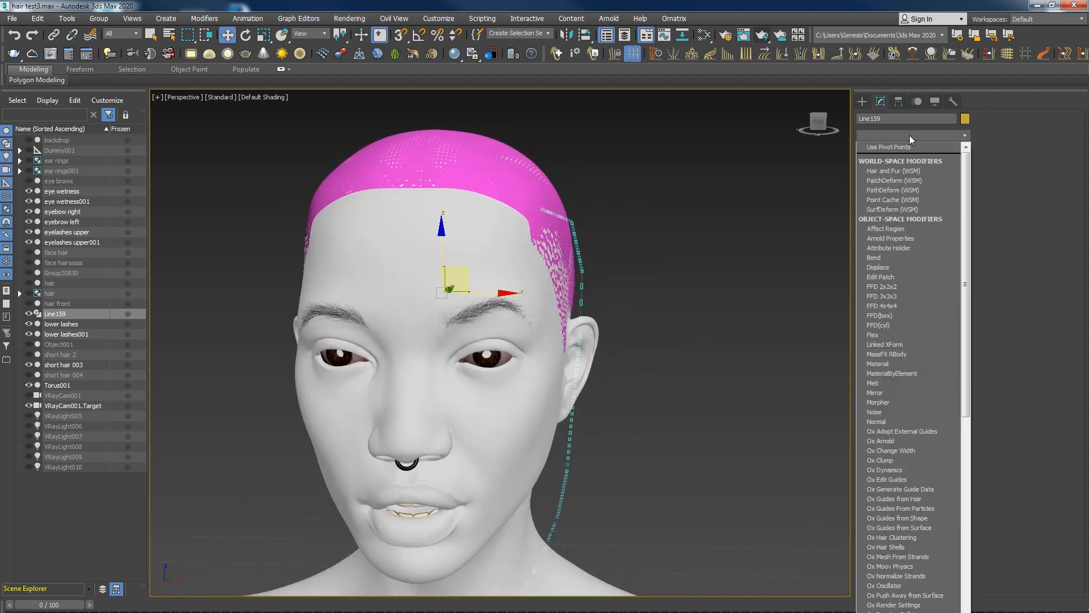
{"action": "scroll", "coordinate": [964, 482], "scroll_direction": "down", "scroll_amount": 5}
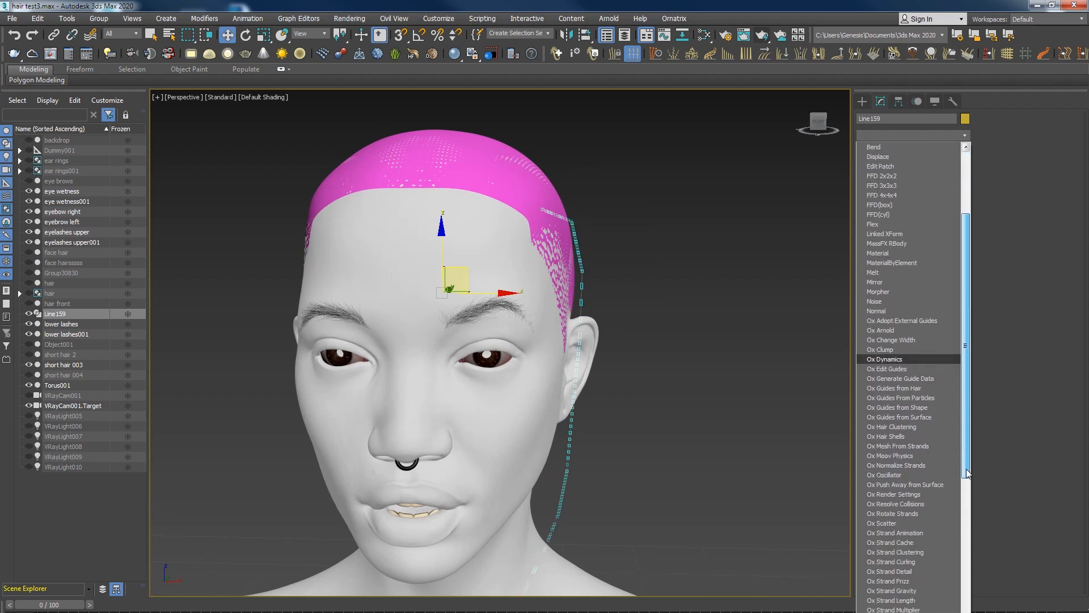
{"action": "scroll", "coordinate": [966, 496], "scroll_direction": "down", "scroll_amount": 2}
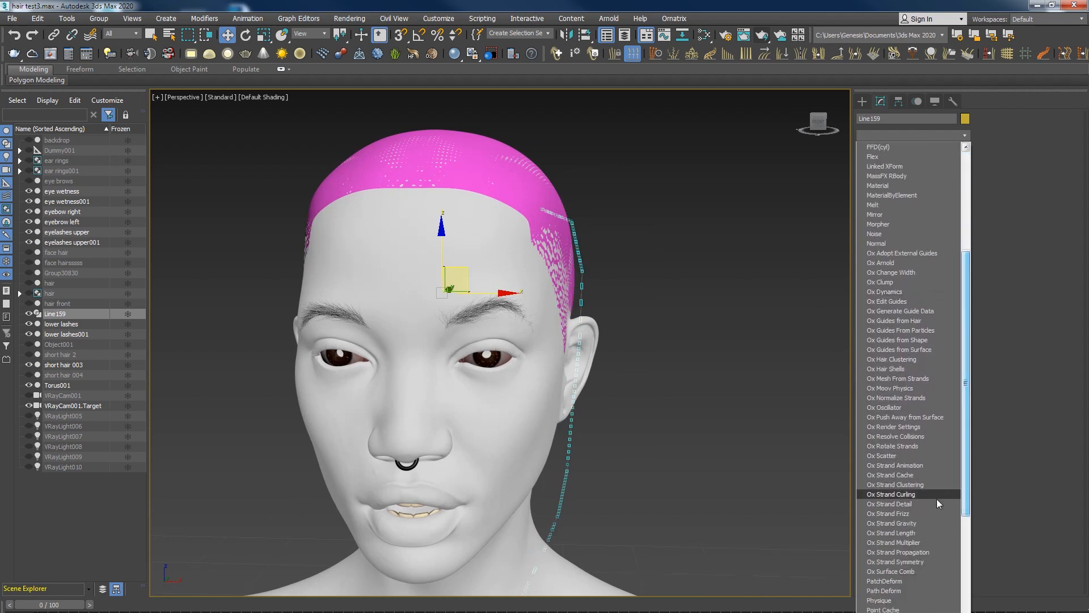
{"action": "left_click", "coordinate": [914, 504]}
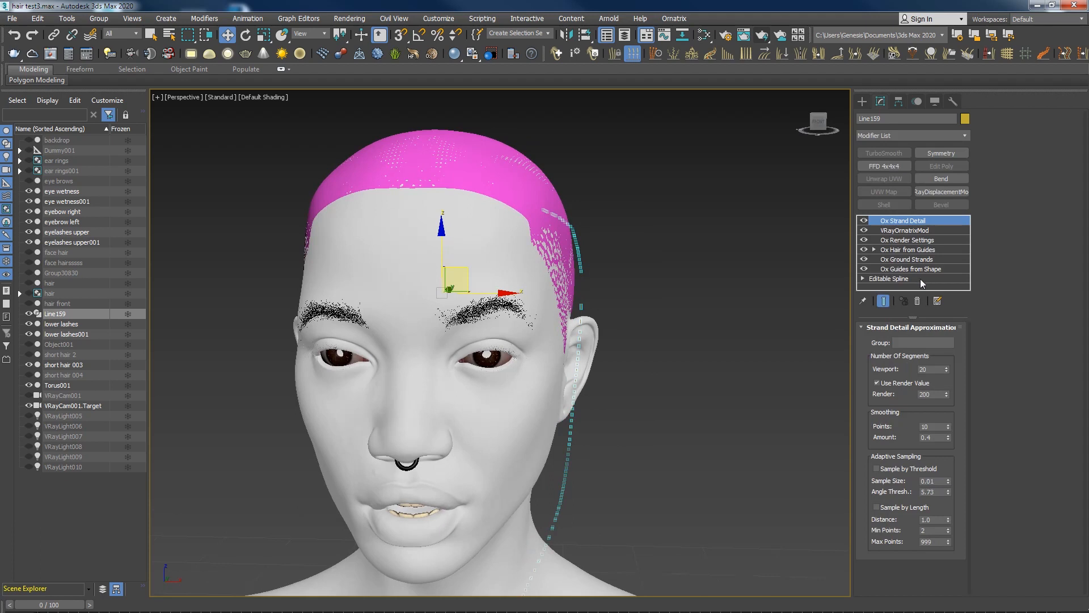
{"action": "left_click_drag", "start_coordinate": [906, 223], "coordinate": [906, 260]}
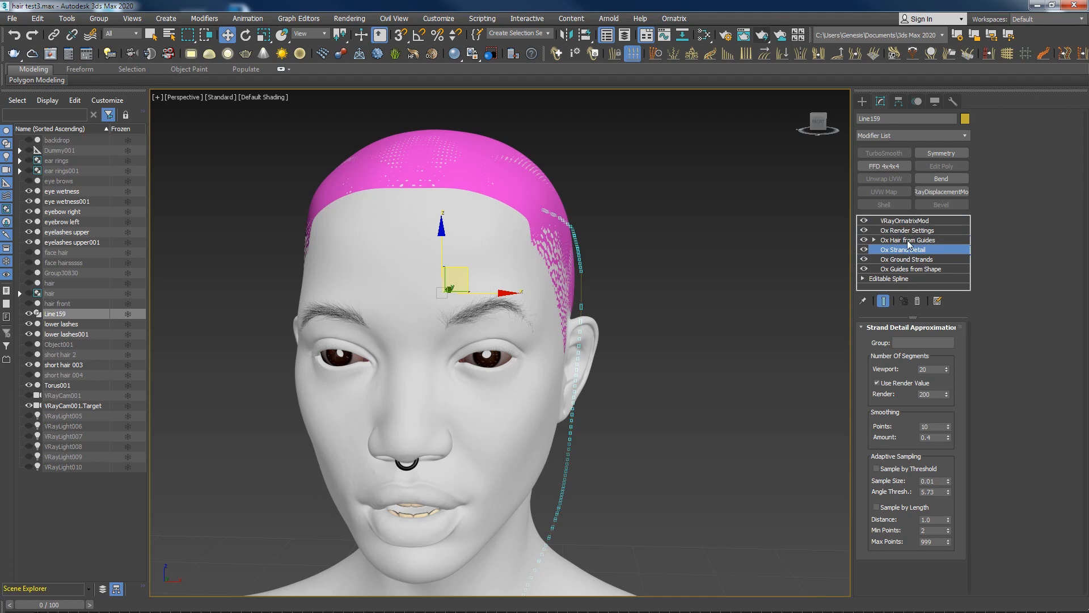
{"action": "middle_click_drag", "start_coordinate": [655, 257], "coordinate": [598, 322], "text": "alt"}
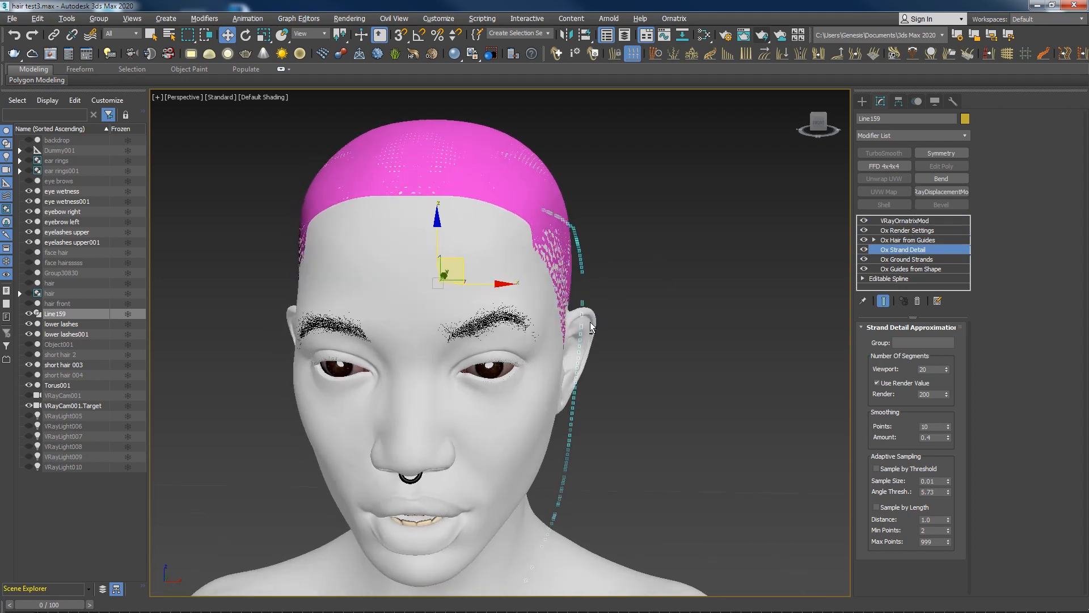
{"action": "middle_click_drag", "start_coordinate": [623, 457], "coordinate": [606, 447], "text": "alt"}
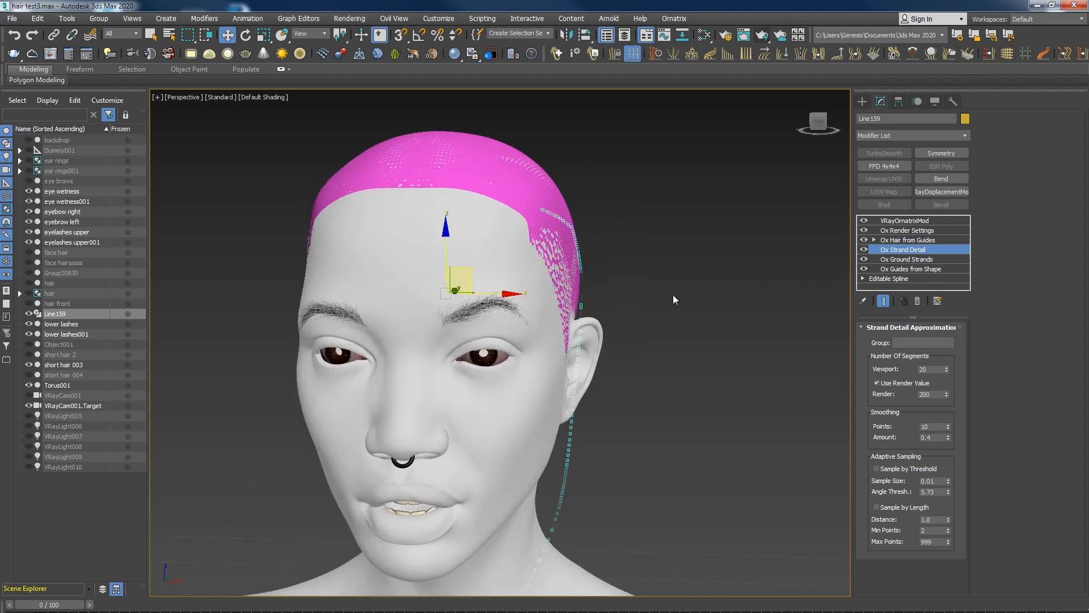
Nudge the guide spline's vertex beside the neck slightly down and toward the neck at the Editable Spline level
{"action": "left_click", "coordinate": [883, 279]}
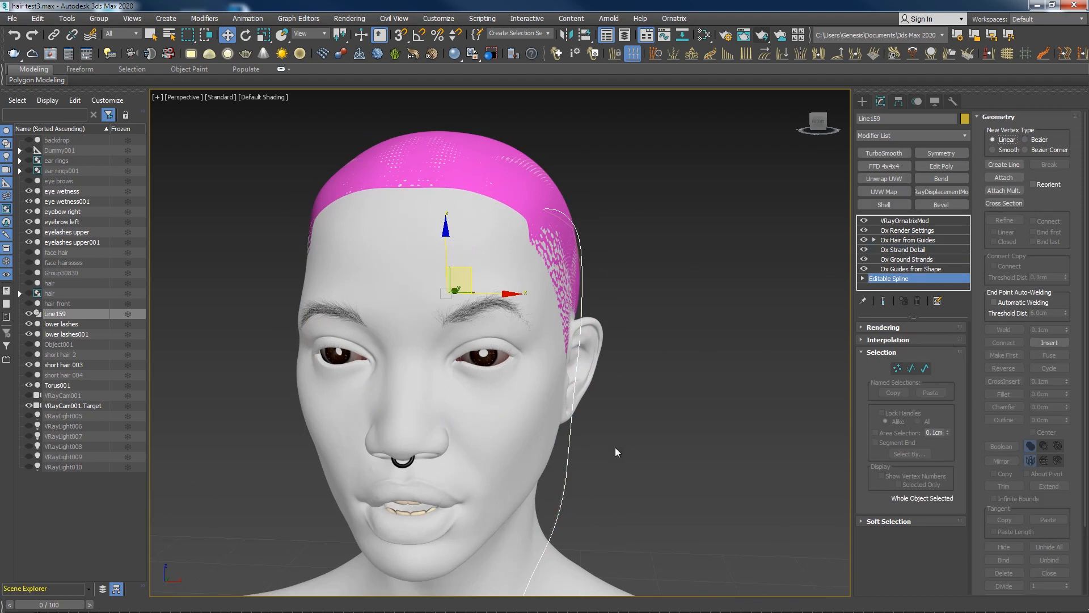
{"action": "middle_click_drag", "start_coordinate": [615, 448], "coordinate": [619, 399], "text": "alt"}
{"action": "left_click", "coordinate": [897, 368]}
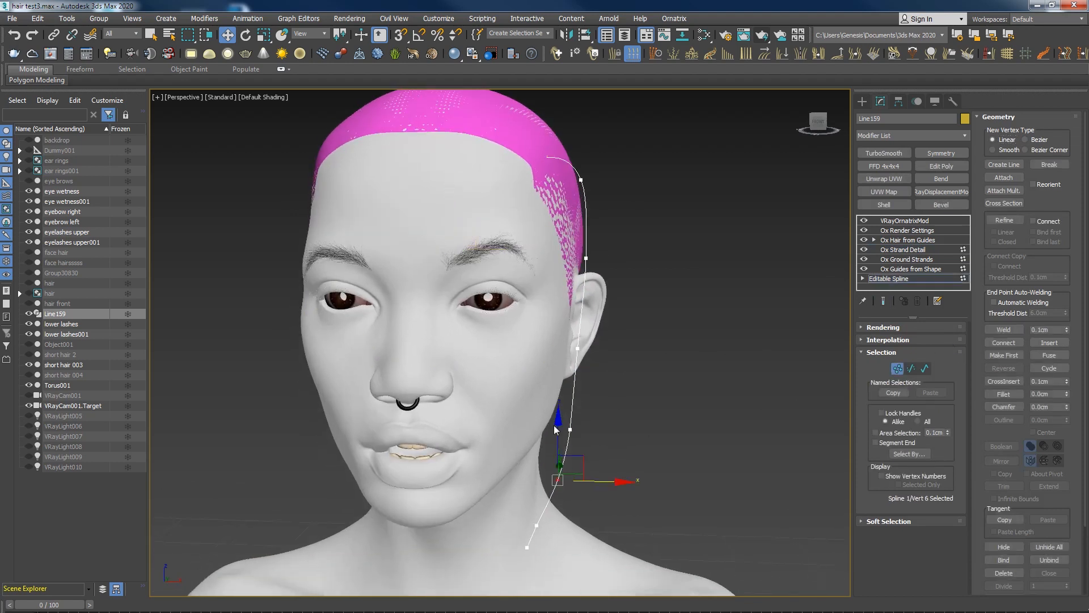
{"action": "left_click_drag", "start_coordinate": [582, 466], "coordinate": [578, 471]}
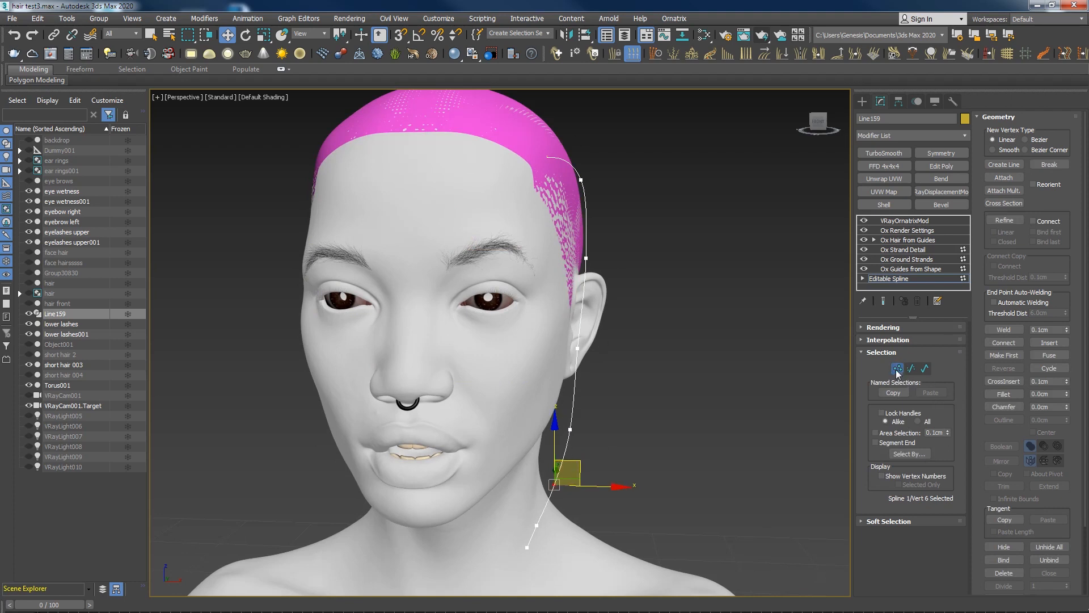
{"action": "left_click", "coordinate": [942, 278]}
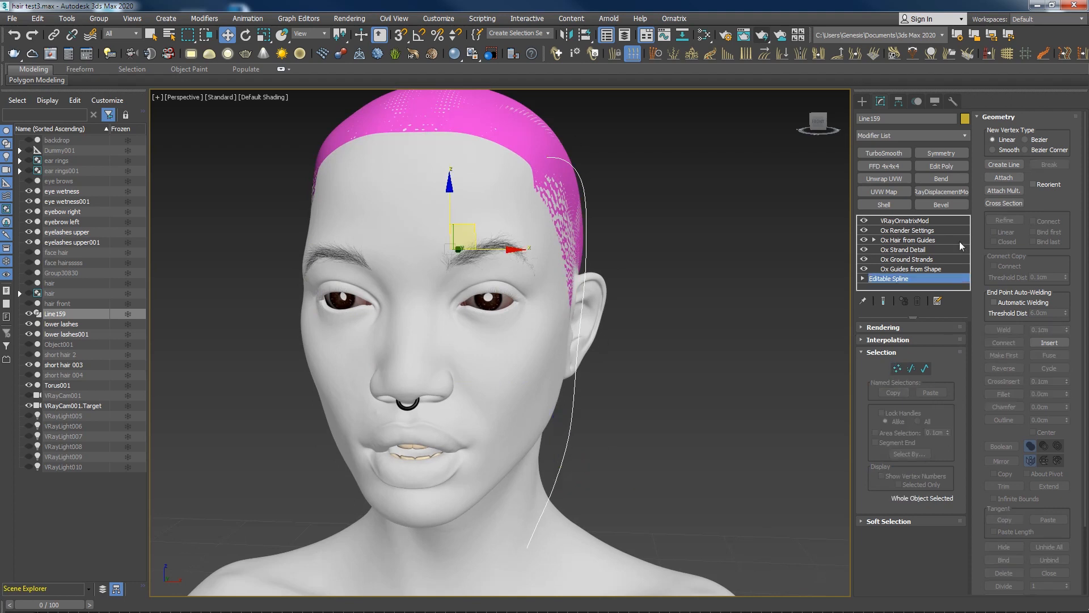
Add the Ox Strand Multiplier modifier directly above Ox Hair from Guides
{"action": "left_click", "coordinate": [909, 242]}
{"action": "mouse_move", "coordinate": [648, 345]}
{"action": "middle_mouse_down", "text": "alt"}
{"action": "mouse_move", "coordinate": [632, 356]}
{"action": "mouse_move", "coordinate": [651, 350]}
{"action": "middle_mouse_up", "text": "alt"}
{"action": "left_click", "coordinate": [916, 135]}
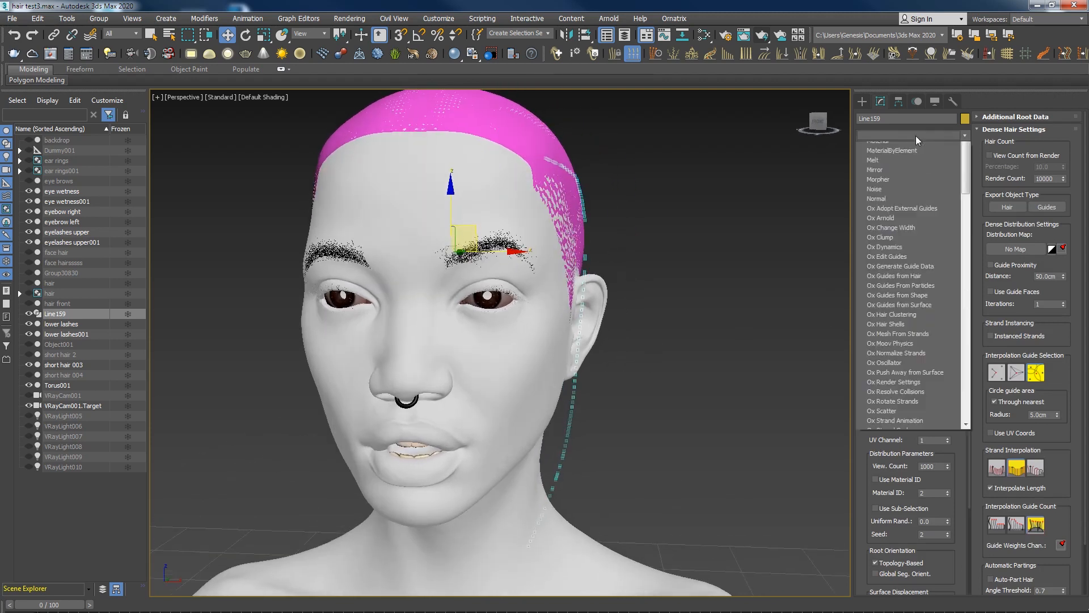
{"action": "scroll", "coordinate": [962, 452], "scroll_direction": "down", "scroll_amount": 3}
{"action": "left_click_drag", "start_coordinate": [962, 452], "coordinate": [958, 513]}
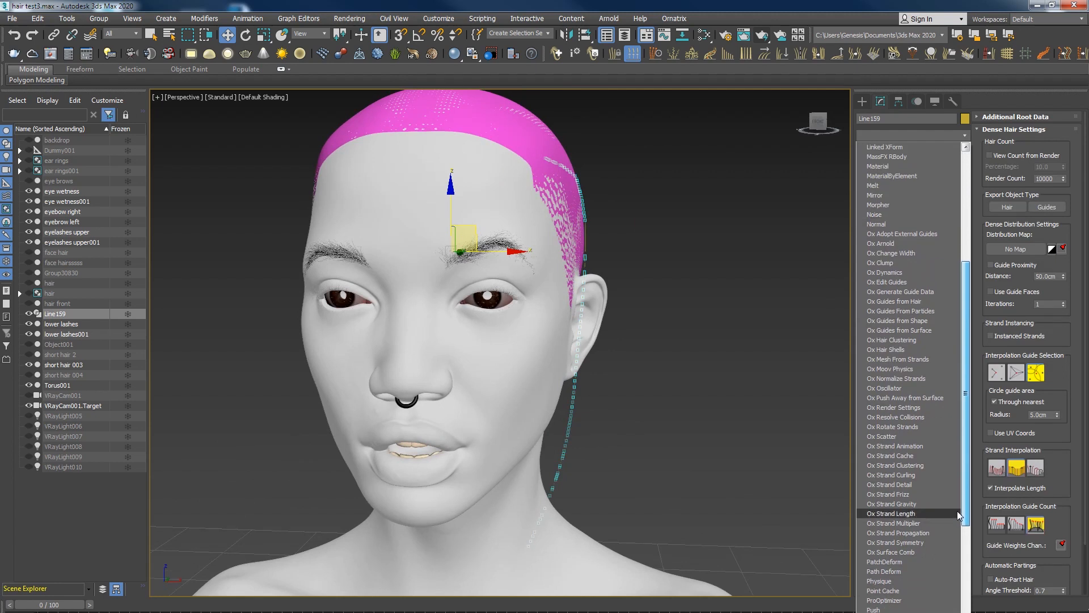
{"action": "left_click", "coordinate": [927, 523]}
{"action": "middle_click_drag", "start_coordinate": [607, 342], "coordinate": [632, 341], "text": "alt"}
{"action": "scroll", "coordinate": [601, 423], "scroll_direction": "up", "scroll_amount": 2}
{"action": "mouse_move", "coordinate": [609, 421]}
{"action": "middle_mouse_down", "text": "alt"}
{"action": "mouse_move", "coordinate": [556, 417]}
{"action": "mouse_move", "coordinate": [608, 427]}
{"action": "middle_mouse_up", "text": "alt"}
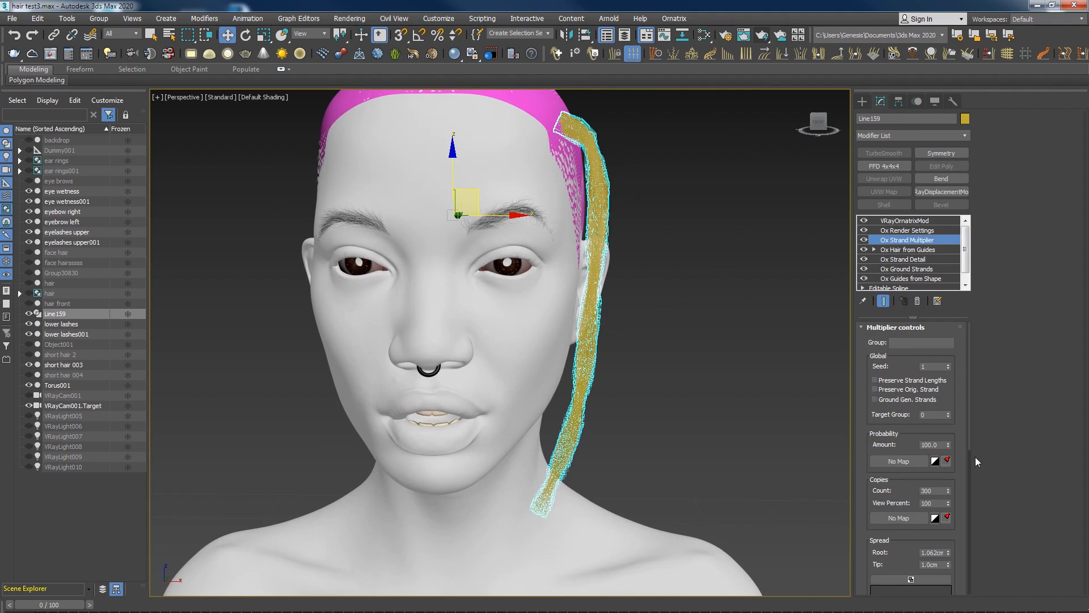
Set the strand multiplier's copy count to 3 and its spread to 0 cm at the root and 3 cm at the tip
{"action": "double_click", "coordinate": [938, 493]}
{"action": "type", "text": "3"}
{"action": "key", "text": "Return"}
{"action": "scroll", "coordinate": [975, 471], "scroll_direction": "down", "scroll_amount": 3}
{"action": "double_click", "coordinate": [931, 471]}
{"action": "type", "text": "0"}
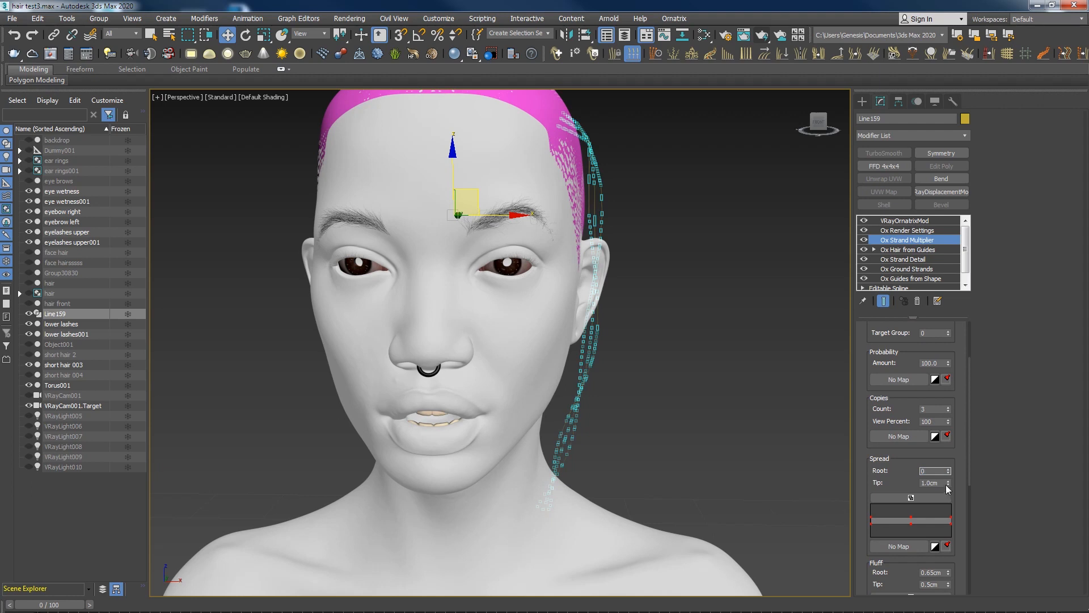
{"action": "left_click_drag", "start_coordinate": [943, 483], "coordinate": [863, 494]}
{"action": "type", "text": "3"}
Set the strand multiplier's fluff to 3 cm at the tip and 0 cm at the root
{"action": "left_click_drag", "start_coordinate": [970, 469], "coordinate": [972, 489]}
{"action": "double_click", "coordinate": [934, 536]}
{"action": "type", "text": "3"}
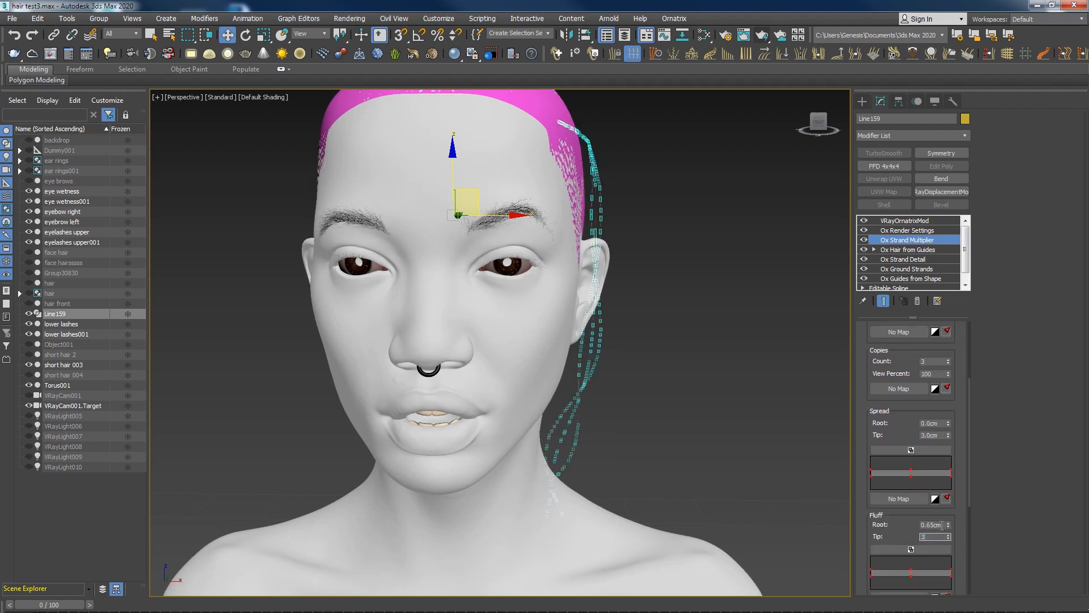
{"action": "double_click", "coordinate": [942, 525]}
{"action": "type", "text": "0"}
Set the strand multiplier's twist to 0
{"action": "left_click_drag", "start_coordinate": [970, 502], "coordinate": [965, 584]}
{"action": "left_click", "coordinate": [934, 542]}
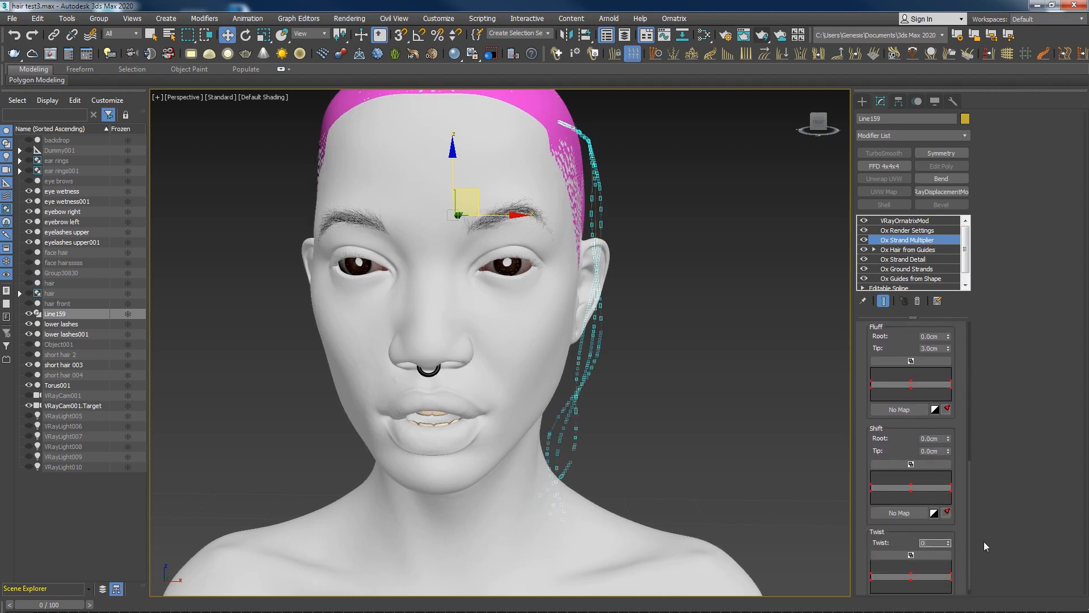
{"action": "left_click_drag", "start_coordinate": [968, 510], "coordinate": [968, 421]}
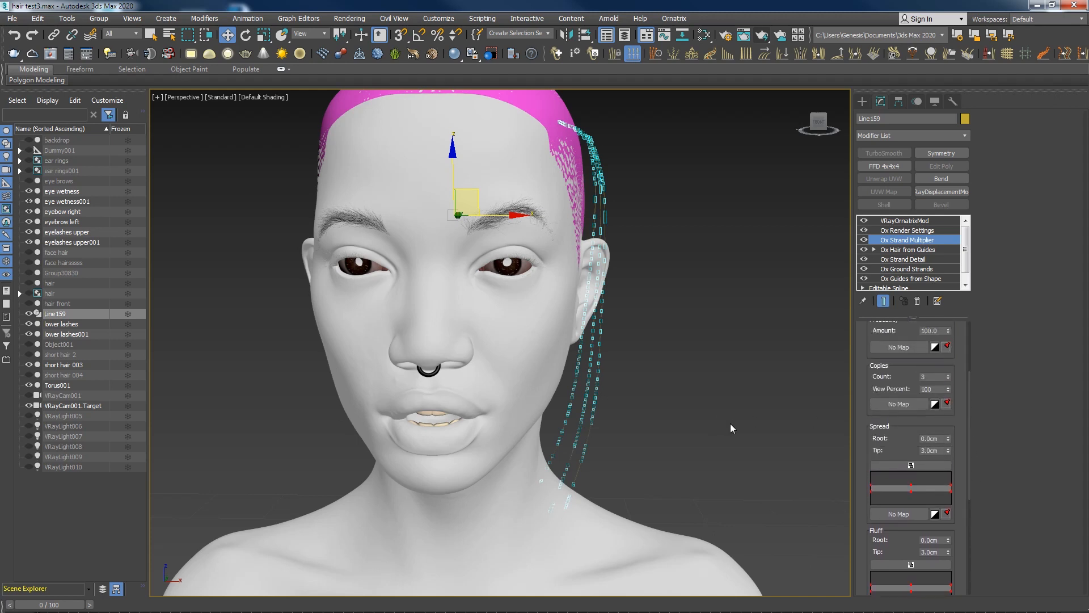
Examine the multiplied strands around the head together with the multiplier's copies, spread and fluff settings
{"action": "middle_click_drag", "start_coordinate": [731, 429], "coordinate": [707, 392], "text": "alt"}
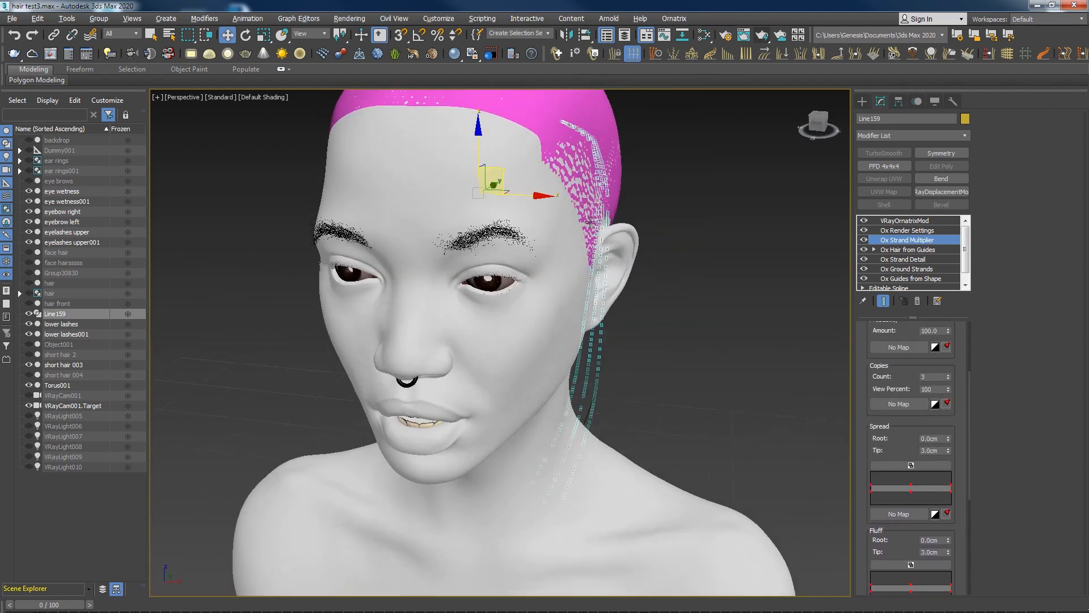
{"action": "middle_click_drag", "start_coordinate": [628, 255], "coordinate": [646, 243], "text": "alt"}
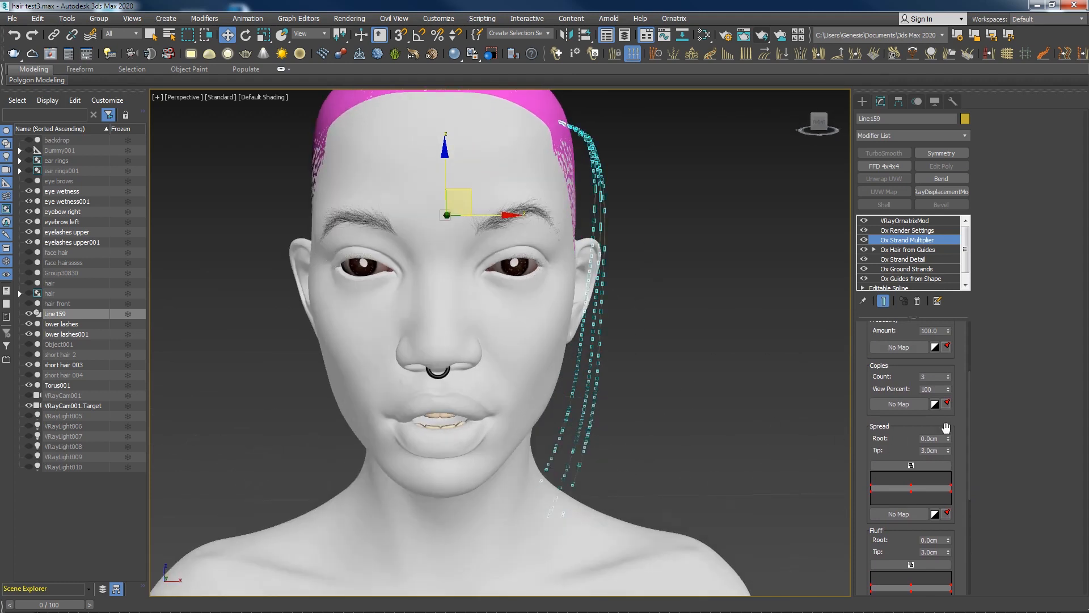
{"action": "scroll", "coordinate": [971, 438], "scroll_direction": "up", "scroll_amount": 5}
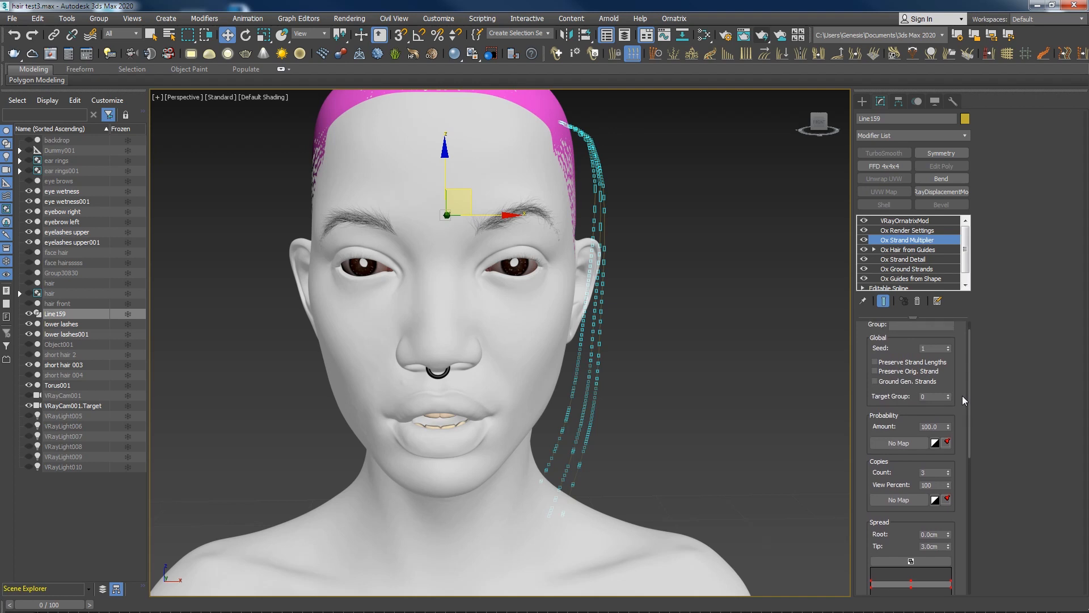
{"action": "scroll", "coordinate": [956, 407], "scroll_direction": "down", "scroll_amount": 4}
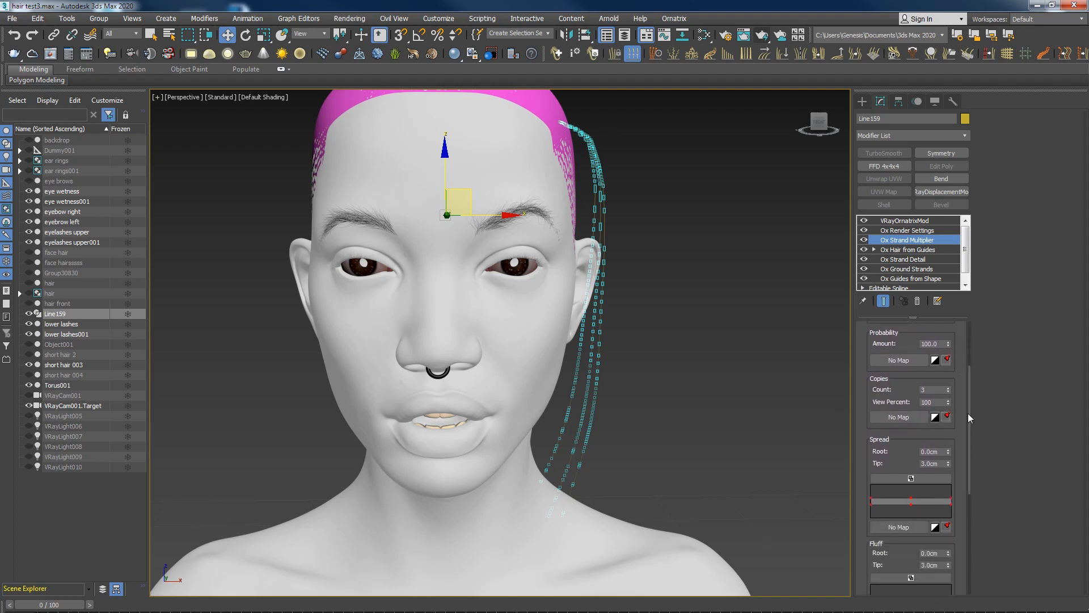
{"action": "left_click_drag", "start_coordinate": [967, 413], "coordinate": [968, 424]}
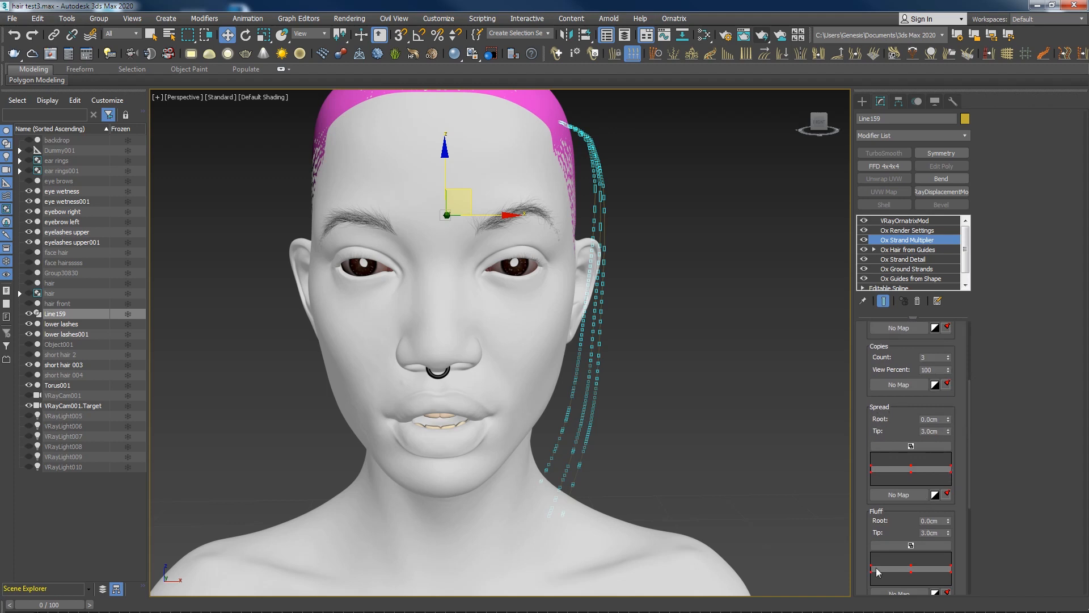
{"action": "mouse_move", "coordinate": [968, 460]}
{"action": "left_mouse_down"}
{"action": "mouse_move", "coordinate": [963, 548]}
{"action": "mouse_move", "coordinate": [961, 457]}
{"action": "left_mouse_up"}
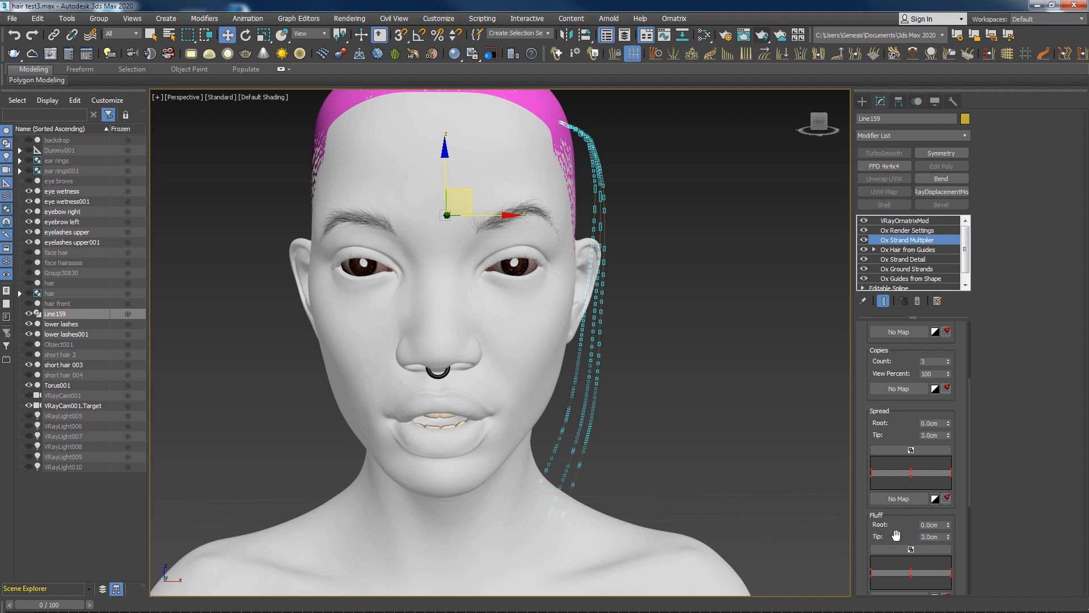
{"action": "middle_click_drag", "start_coordinate": [711, 438], "coordinate": [627, 387], "text": "alt"}
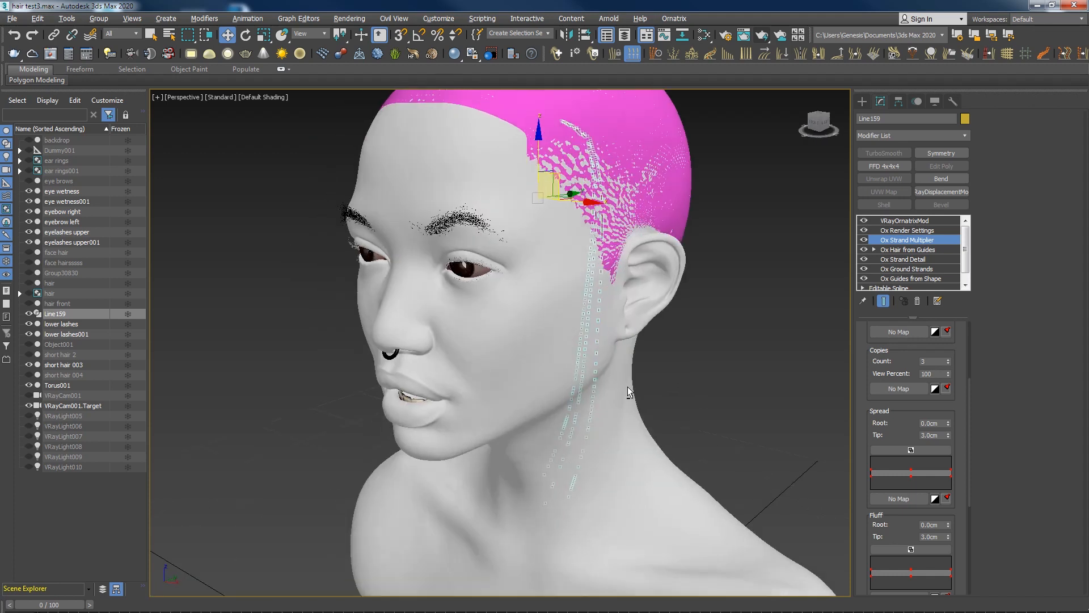
Raise the multiplier's spread root to 1.73 cm and its fluff root to 4.32 cm
{"action": "left_click_drag", "start_coordinate": [949, 423], "coordinate": [966, 328]}
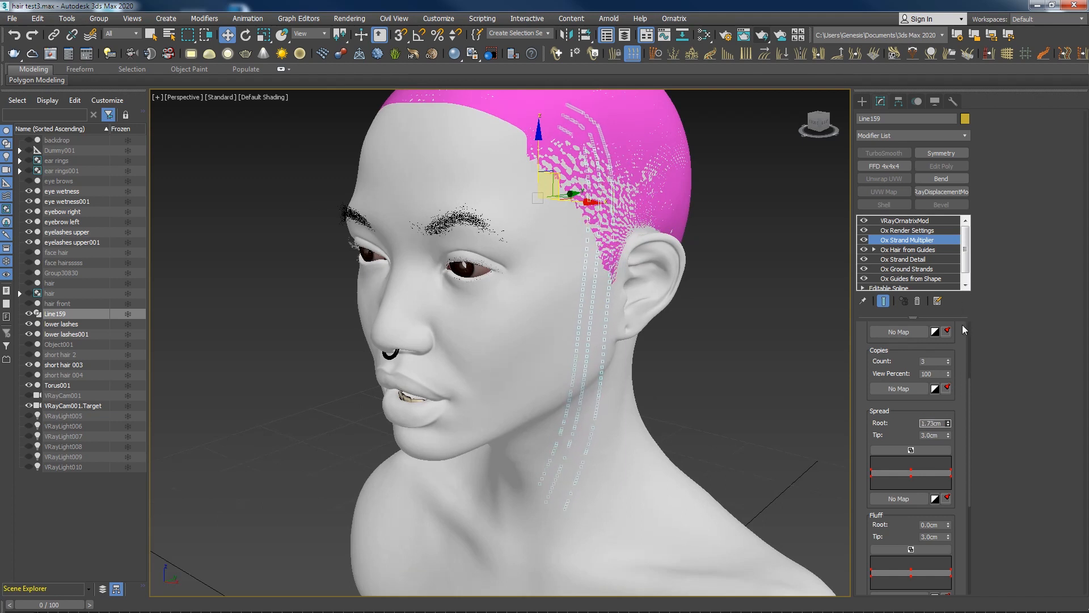
{"action": "left_click_drag", "start_coordinate": [948, 526], "coordinate": [885, 270]}
{"action": "middle_click_drag", "start_coordinate": [757, 306], "coordinate": [693, 335], "text": "alt"}
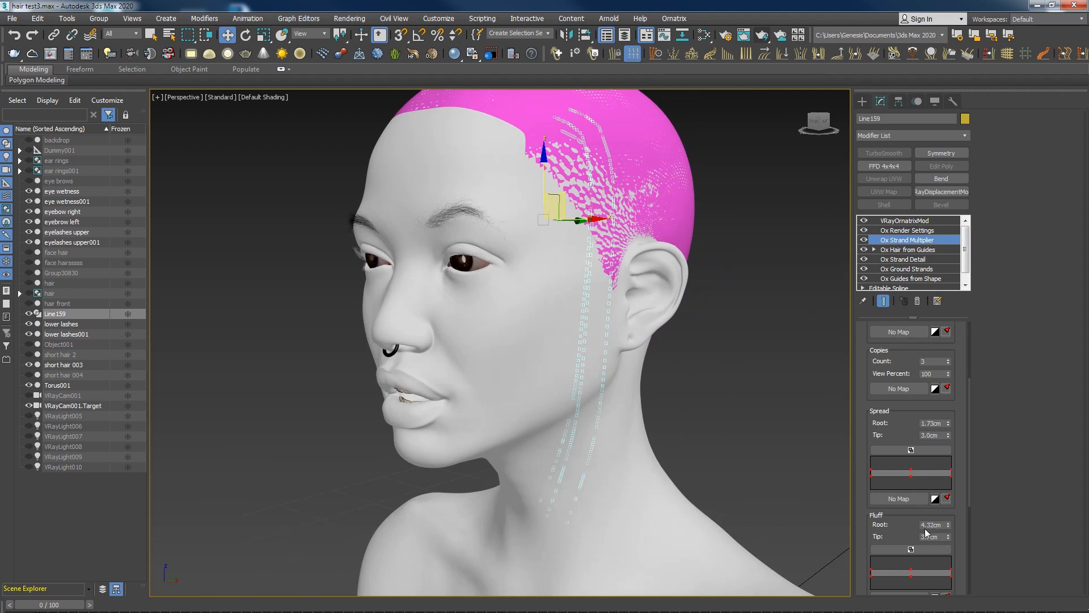
Set the multiplier's fluff to 0.5 cm at both root and tip
{"action": "double_click", "coordinate": [945, 525]}
{"action": "type", "text": "0.5"}
{"action": "key", "text": "Tab"}
{"action": "type", "text": "0.5"}
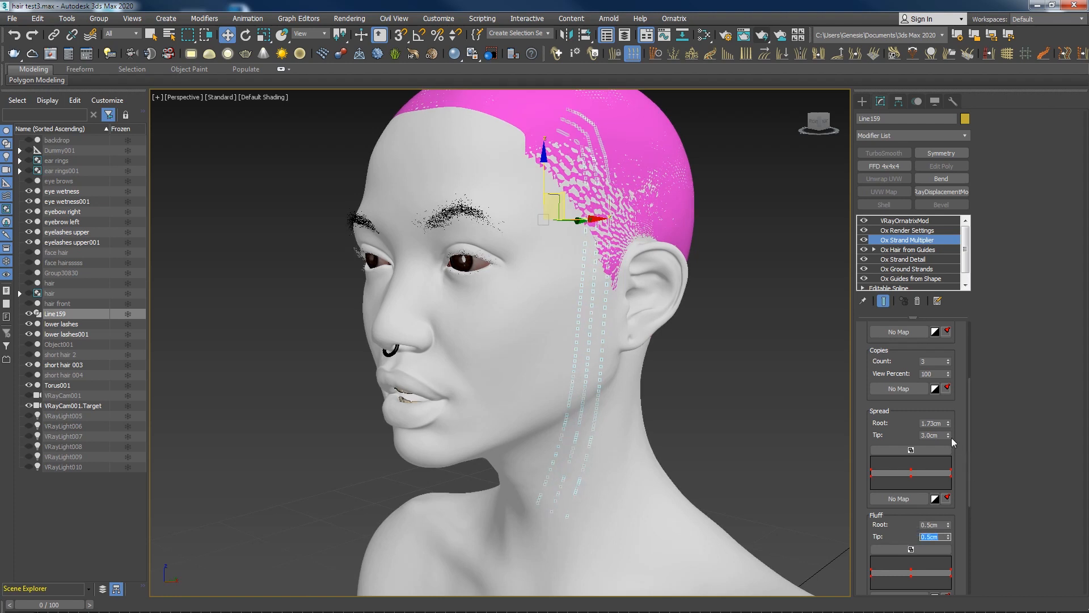
Set the multiplier's spread to 1 cm at both root and tip
{"action": "key", "text": "Tab"}
{"action": "type", "text": "1"}
{"action": "key", "text": "Tab"}
{"action": "type", "text": "1"}
{"action": "key", "text": "Return"}
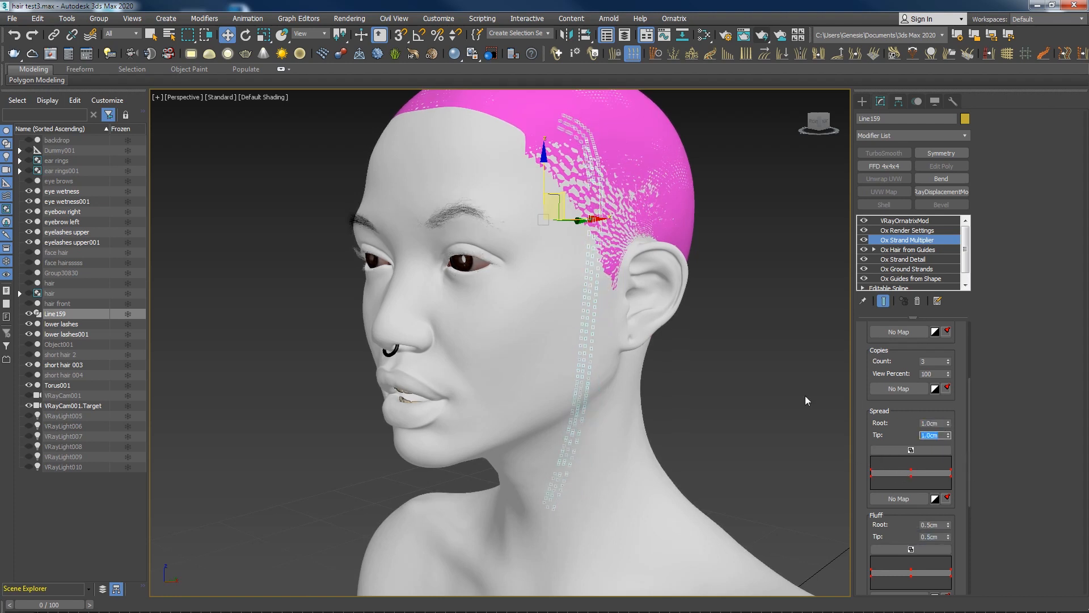
{"action": "middle_click_drag", "start_coordinate": [682, 311], "coordinate": [638, 261], "text": "alt"}
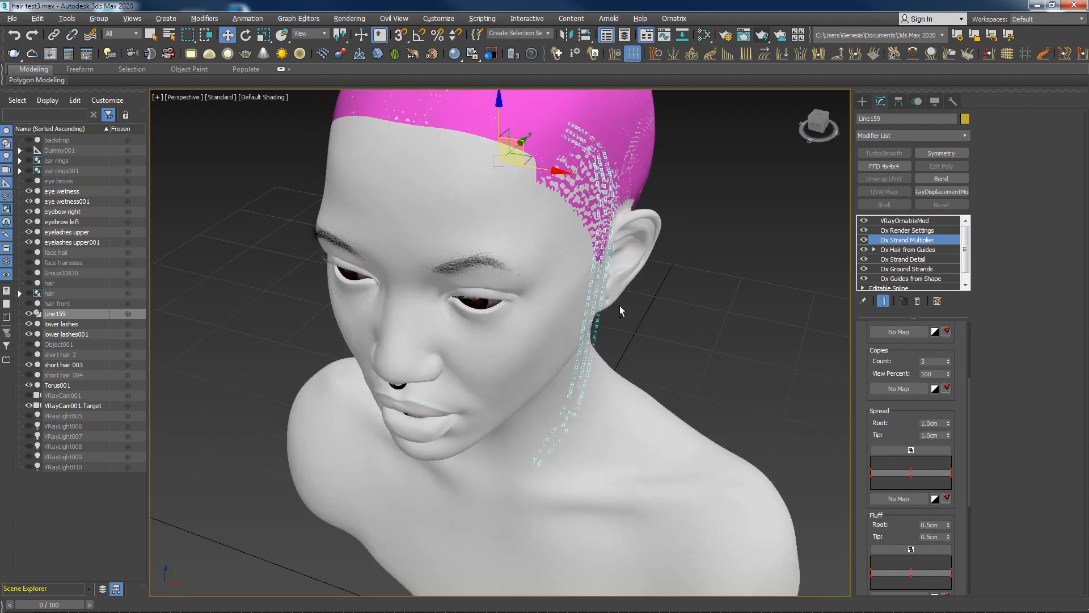
{"action": "middle_click_drag", "start_coordinate": [620, 305], "coordinate": [629, 302], "text": "alt"}
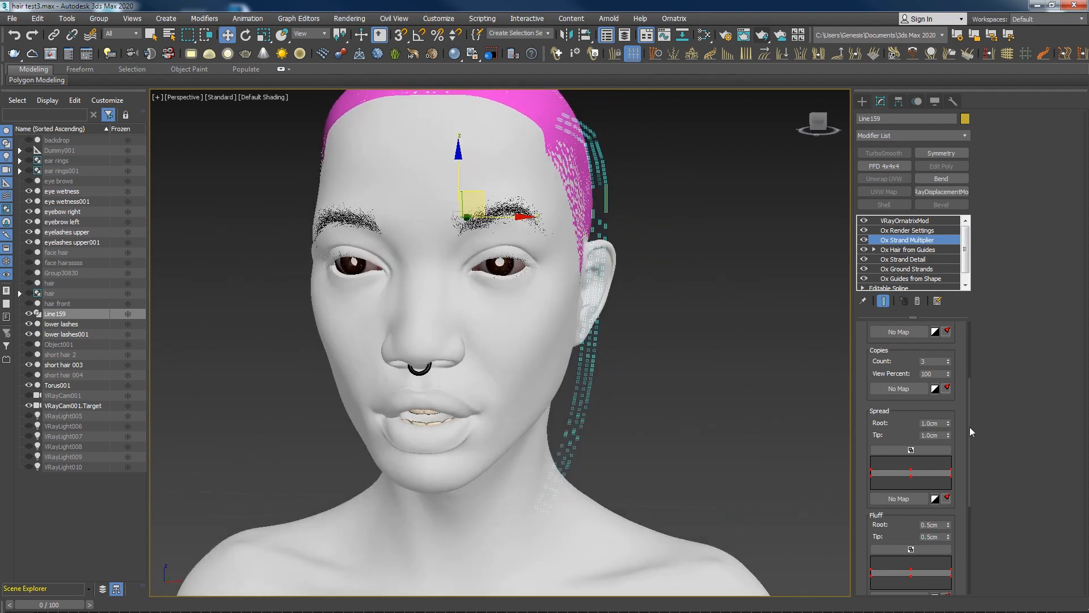
Set the strand multiplier's copy count to 300 and inspect the thickened lock from above and up close
{"action": "scroll", "coordinate": [968, 416], "scroll_direction": "up", "scroll_amount": 3}
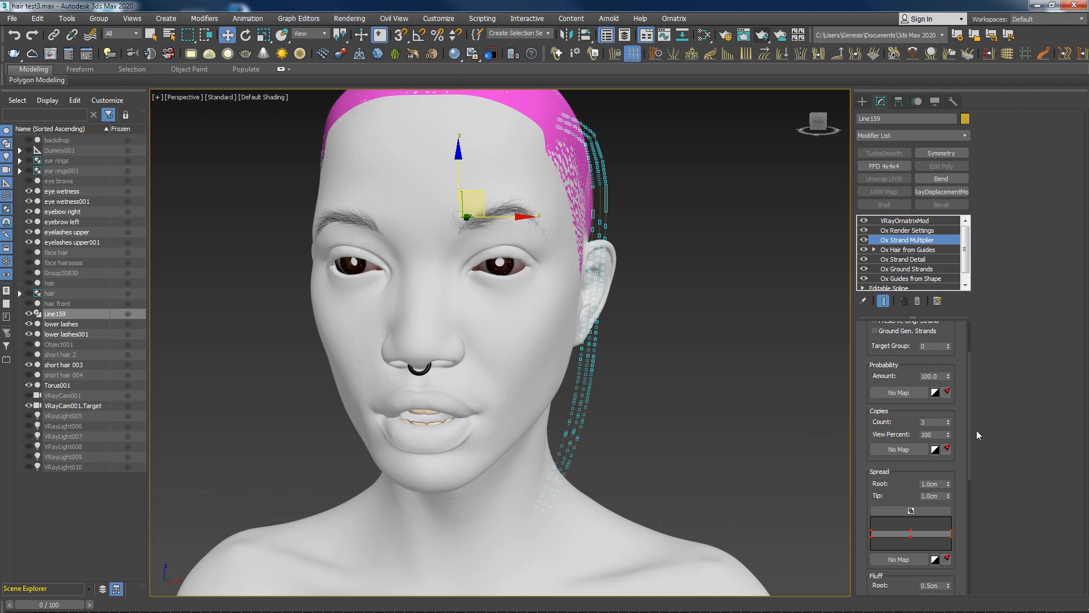
{"action": "left_click_drag", "start_coordinate": [969, 407], "coordinate": [947, 498]}
{"action": "scroll", "coordinate": [948, 498], "scroll_direction": "up", "scroll_amount": 10}
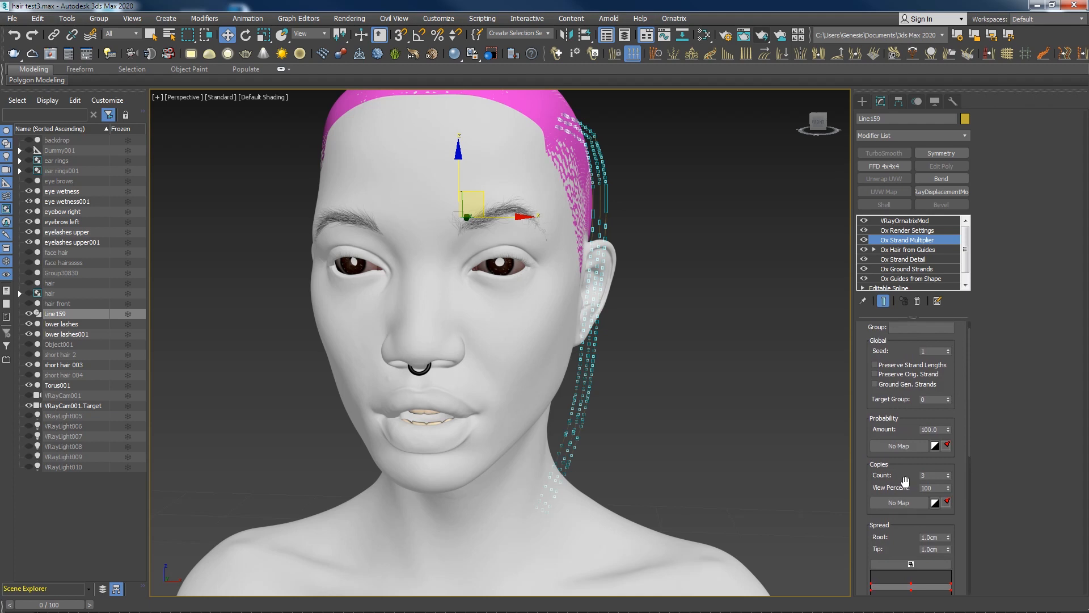
{"action": "double_click", "coordinate": [925, 476]}
{"action": "type", "text": "300"}
{"action": "key", "text": "Return"}
{"action": "middle_click_drag", "start_coordinate": [644, 311], "coordinate": [624, 326], "text": "alt"}
{"action": "middle_click_drag", "start_coordinate": [573, 162], "coordinate": [590, 216], "text": "alt"}
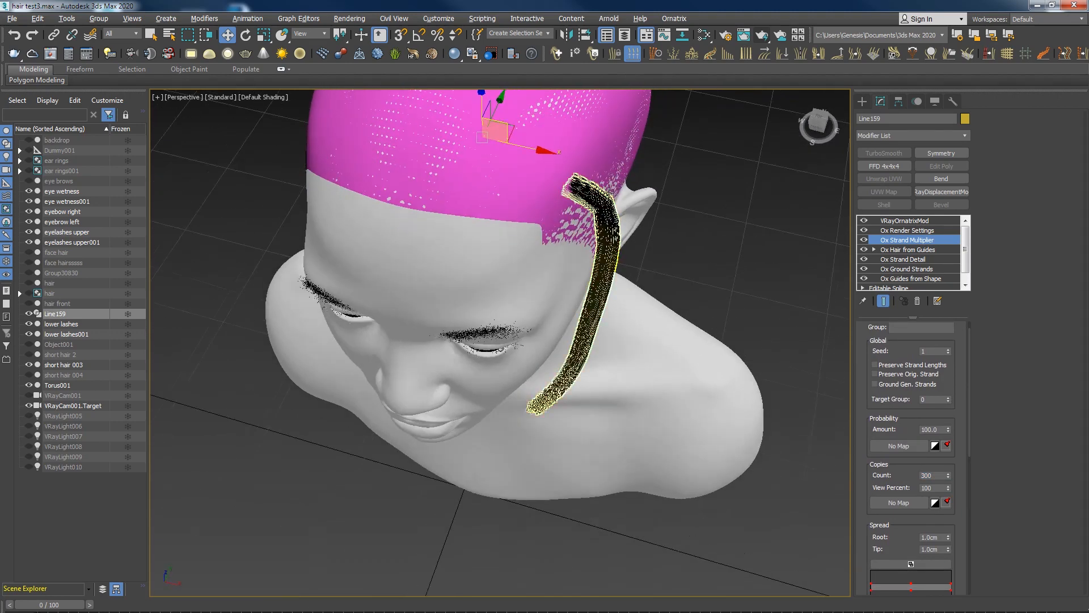
{"action": "scroll", "coordinate": [590, 215], "scroll_direction": "up", "scroll_amount": 5}
{"action": "middle_click_drag", "start_coordinate": [622, 398], "coordinate": [631, 360], "text": "alt"}
{"action": "scroll", "coordinate": [631, 361], "scroll_direction": "down", "scroll_amount": 3}
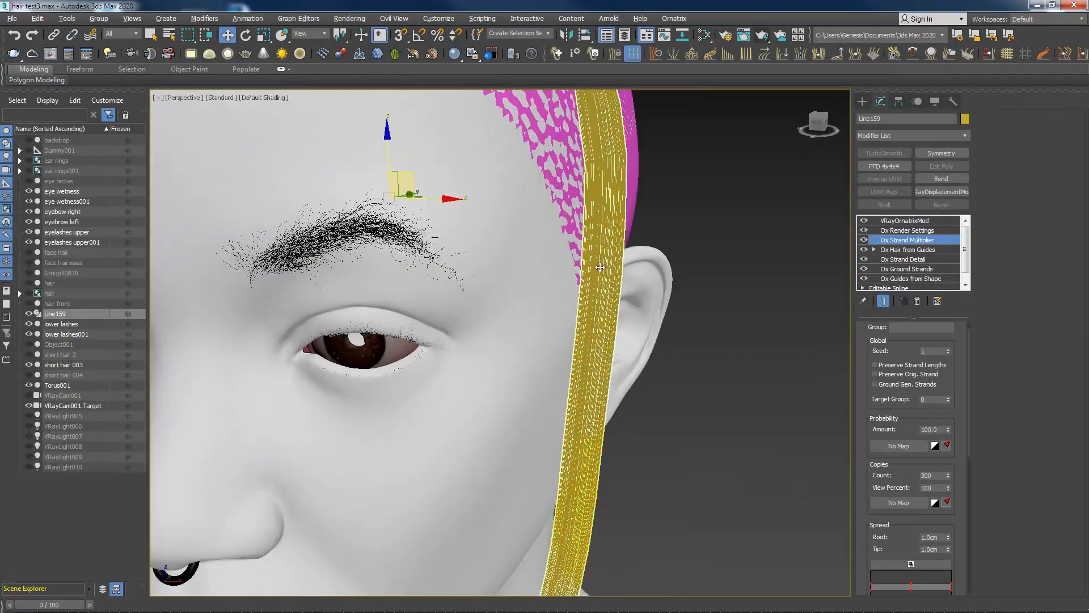
Twist the multiplied strands of the lock, raising the strand multiplier's twist to 80
{"action": "middle_click_drag", "start_coordinate": [775, 431], "coordinate": [749, 368], "text": "alt"}
{"action": "left_click_drag", "start_coordinate": [969, 434], "coordinate": [968, 591]}
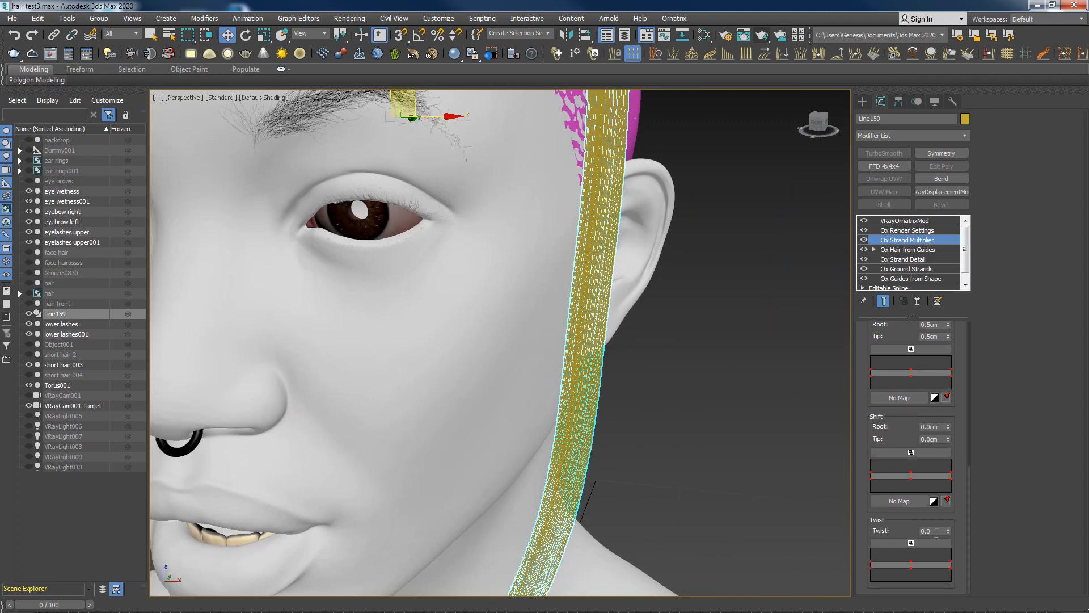
{"action": "left_click_drag", "start_coordinate": [948, 532], "coordinate": [978, 102]}
{"action": "scroll", "coordinate": [652, 321], "scroll_direction": "down", "scroll_amount": 8}
{"action": "middle_click_drag", "start_coordinate": [652, 321], "coordinate": [629, 401], "text": "alt"}
{"action": "scroll", "coordinate": [628, 400], "scroll_direction": "up", "scroll_amount": 2}
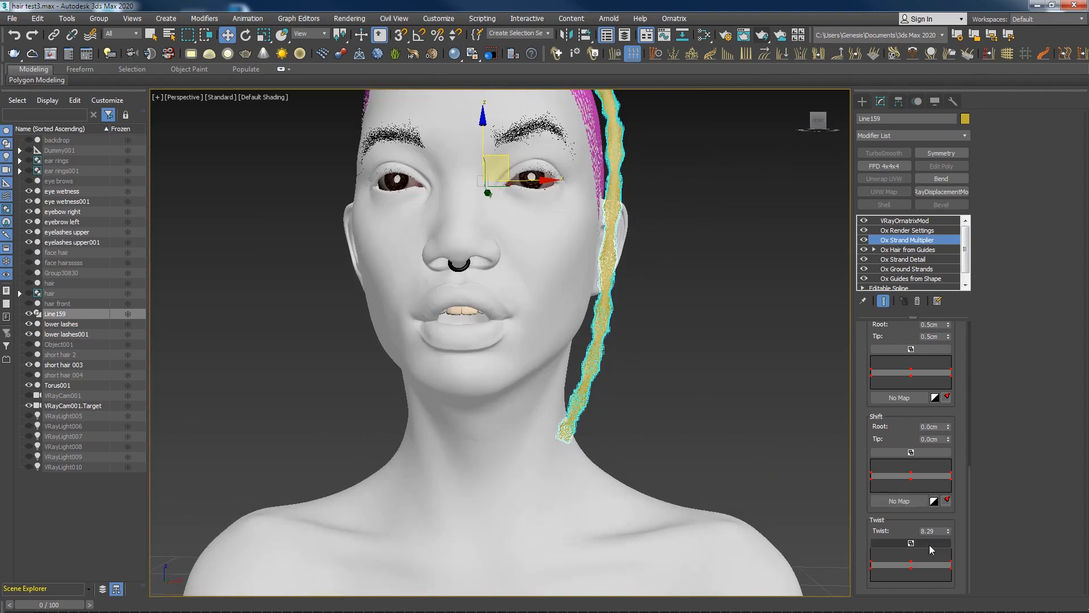
{"action": "left_click_drag", "start_coordinate": [948, 531], "coordinate": [969, 410]}
{"action": "double_click", "coordinate": [930, 530]}
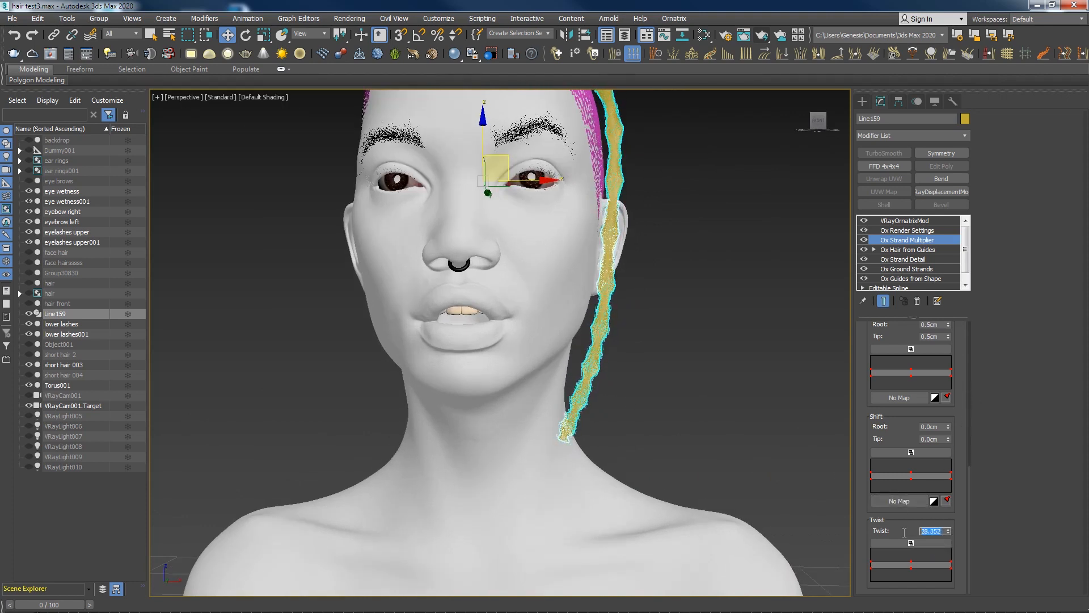
{"action": "type", "text": "80"}
{"action": "key", "text": "Return"}
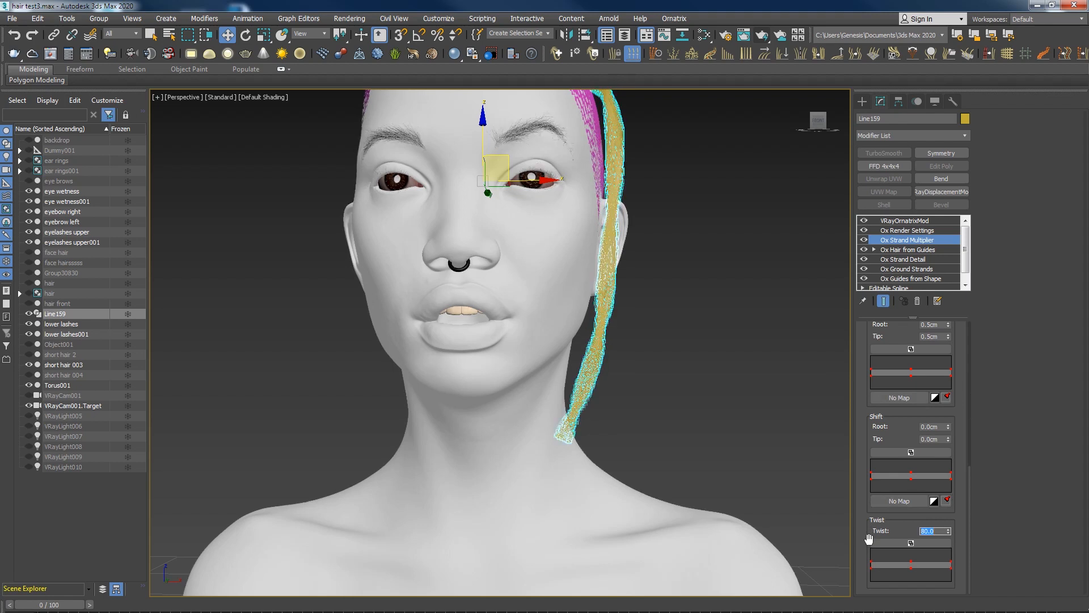
Set the strand multiplier's twist to 95.2 and inspect the lock up close from the side and front
{"action": "mouse_move", "coordinate": [949, 531]}
{"action": "left_mouse_down"}
{"action": "mouse_move", "coordinate": [951, 514]}
{"action": "mouse_move", "coordinate": [947, 523]}
{"action": "left_mouse_up"}
{"action": "middle_click_drag", "start_coordinate": [639, 382], "coordinate": [509, 430], "text": "alt"}
{"action": "scroll", "coordinate": [562, 322], "scroll_direction": "up", "scroll_amount": 4}
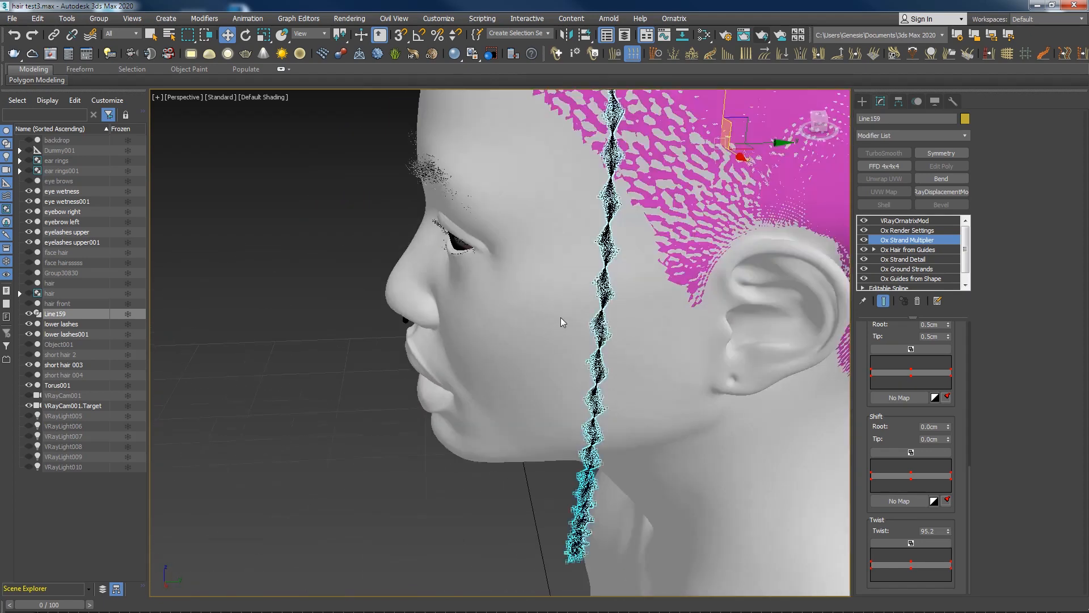
{"action": "scroll", "coordinate": [560, 318], "scroll_direction": "up", "scroll_amount": 3}
{"action": "middle_click_drag", "start_coordinate": [561, 318], "coordinate": [714, 322], "text": "alt"}
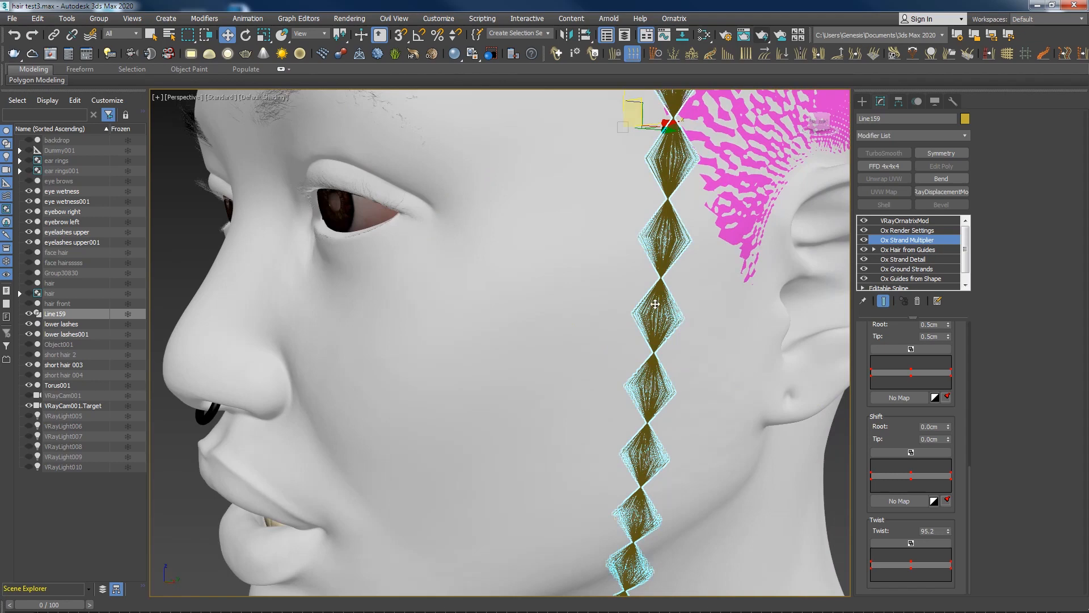
{"action": "middle_click_drag", "start_coordinate": [642, 454], "coordinate": [698, 448], "text": "alt"}
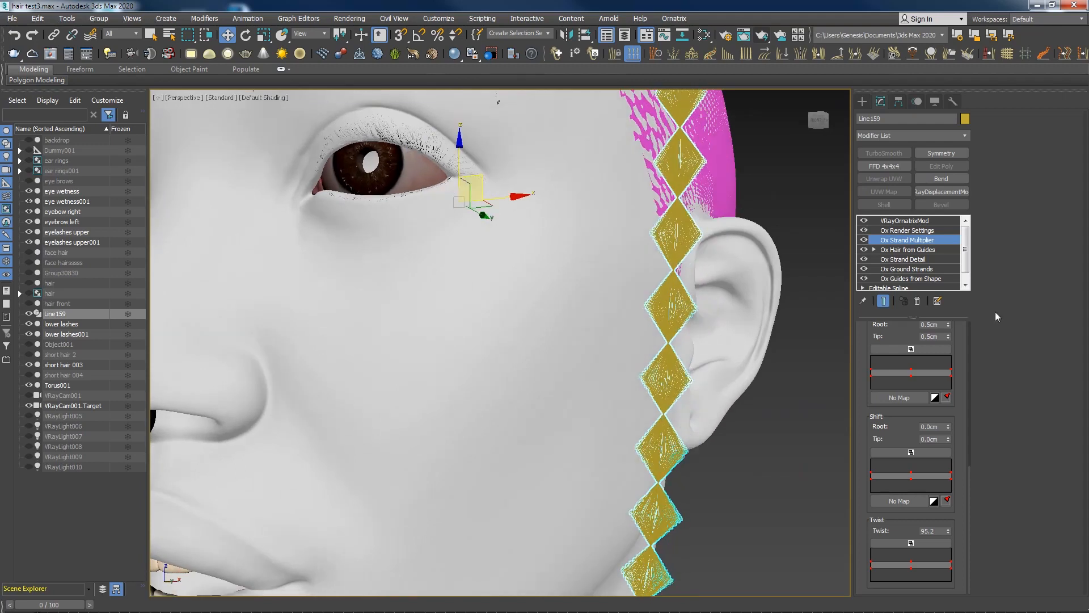
Set the Ox Strand Detail viewport segments to 100 and inspect the twisted lock down to its tip
{"action": "left_click", "coordinate": [904, 259]}
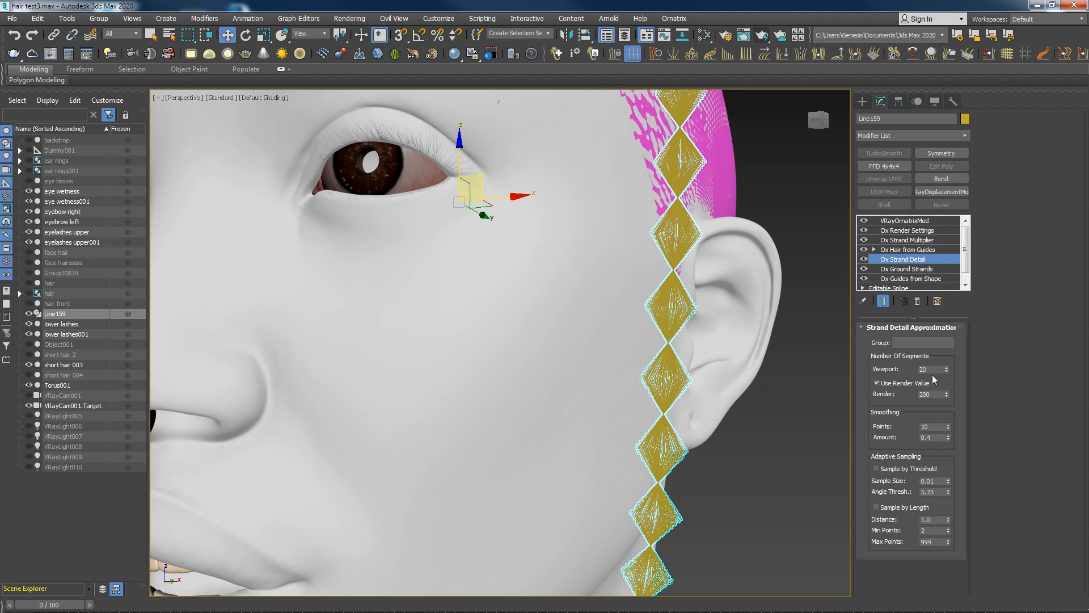
{"action": "left_click_drag", "start_coordinate": [947, 370], "coordinate": [961, 323]}
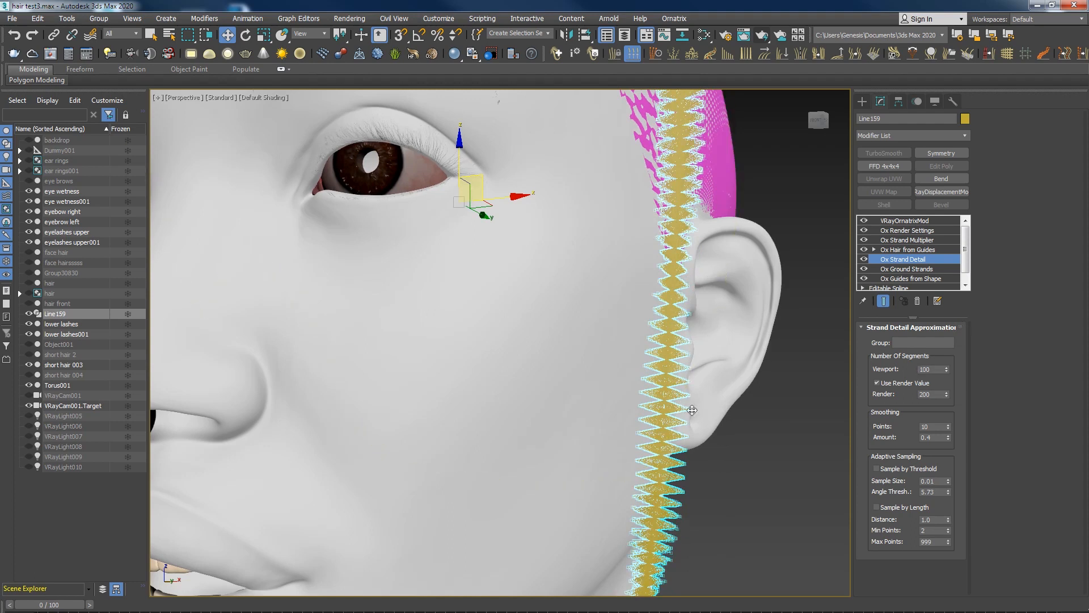
{"action": "middle_click_drag", "start_coordinate": [659, 531], "coordinate": [679, 380], "text": "alt"}
{"action": "middle_click_drag", "start_coordinate": [641, 513], "coordinate": [665, 491], "text": "alt"}
{"action": "middle_click_drag", "start_coordinate": [656, 532], "coordinate": [594, 482]}
{"action": "middle_click_drag", "start_coordinate": [845, 426], "coordinate": [659, 423], "text": "alt"}
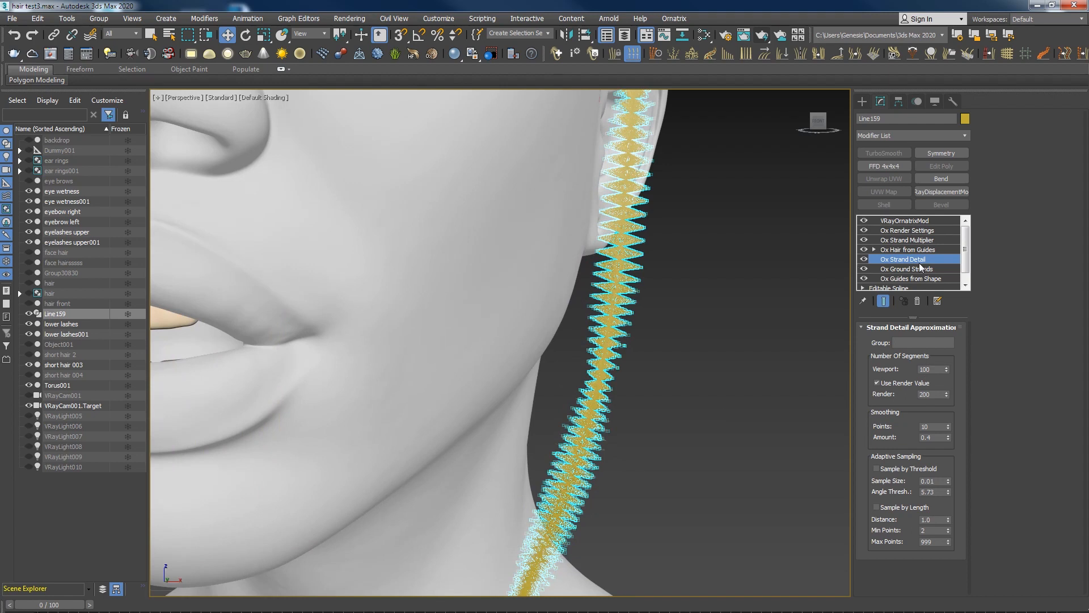
Try 50 viewport segments on the strand detail, then restore the value to 100
{"action": "mouse_move", "coordinate": [947, 370]}
{"action": "left_mouse_down"}
{"action": "mouse_move", "coordinate": [951, 387]}
{"action": "mouse_move", "coordinate": [948, 375]}
{"action": "left_mouse_up"}
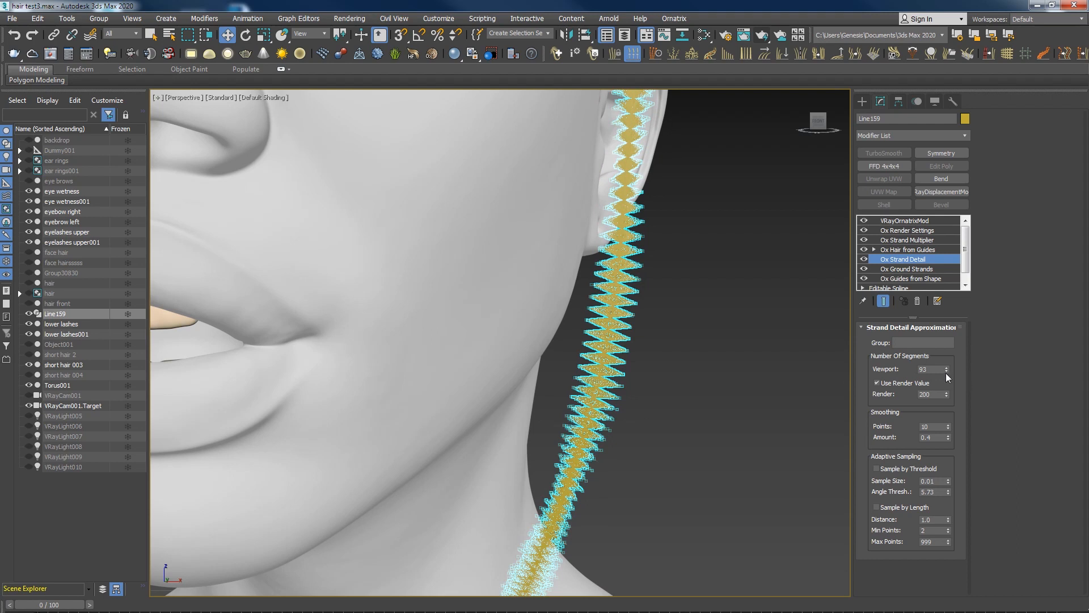
{"action": "left_click_drag", "start_coordinate": [945, 373], "coordinate": [946, 377]}
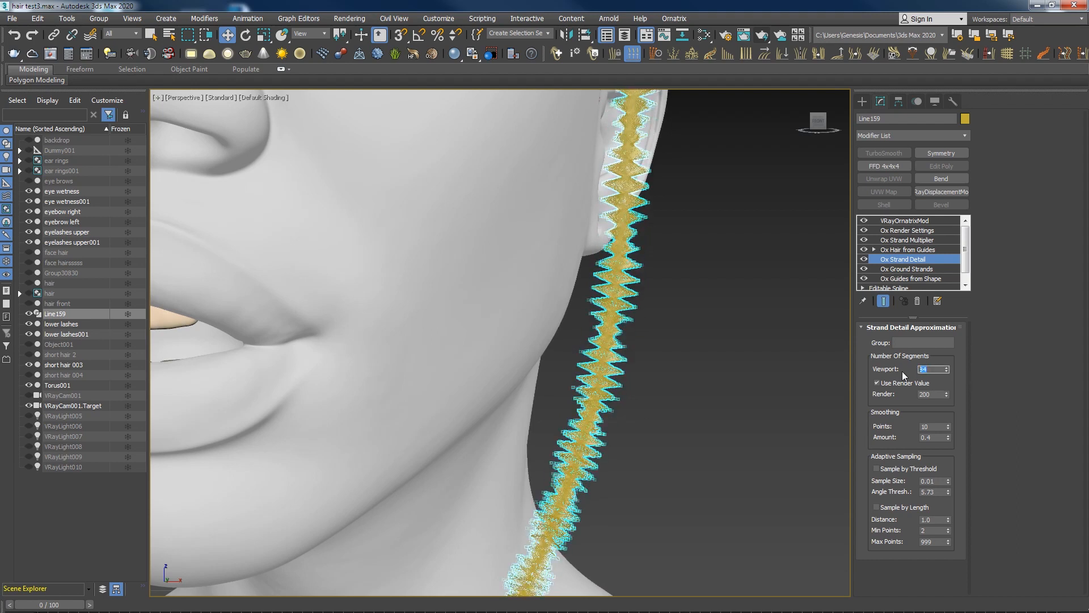
{"action": "type", "text": "0"}
{"action": "key", "text": "Return"}
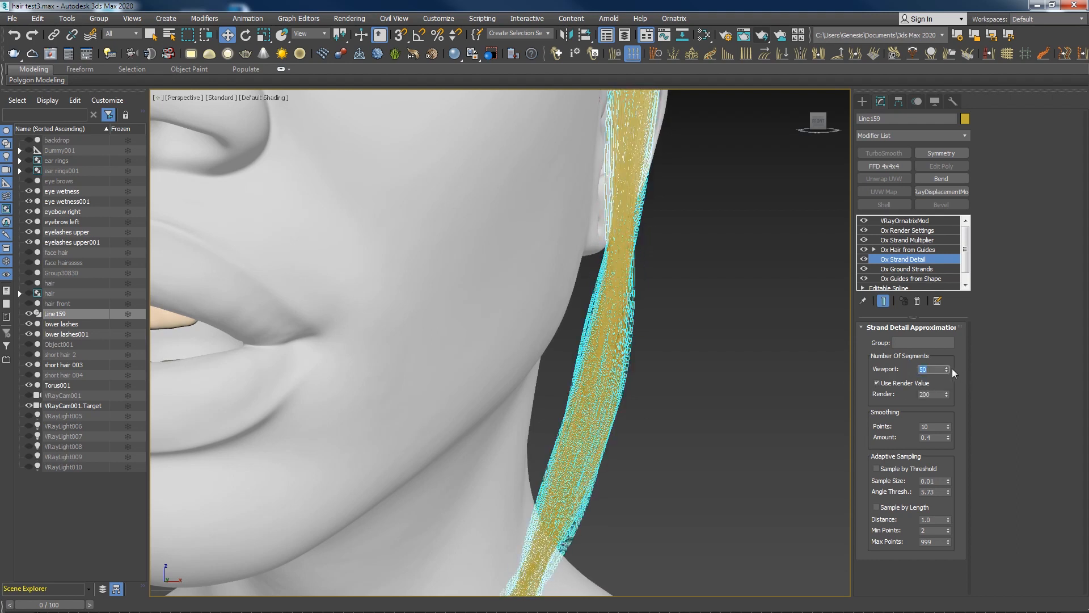
{"action": "type", "text": "100"}
{"action": "key", "text": "Return"}
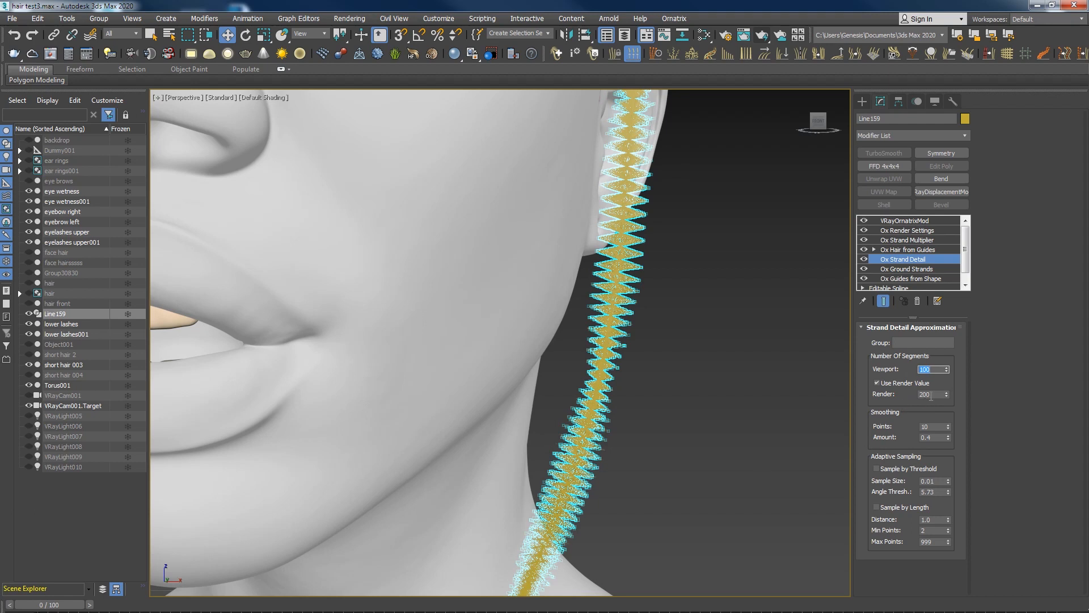
Set the strand detail's render segments to 800 and view the whole lower lock
{"action": "double_click", "coordinate": [933, 395]}
{"action": "type", "text": "800"}
{"action": "key", "text": "Return"}
{"action": "double_click", "coordinate": [936, 370]}
{"action": "middle_click_drag", "start_coordinate": [730, 317], "coordinate": [775, 230]}
{"action": "scroll", "coordinate": [775, 230], "scroll_direction": "down", "scroll_amount": 4}
{"action": "middle_click_drag", "start_coordinate": [775, 295], "coordinate": [748, 297], "text": "alt"}
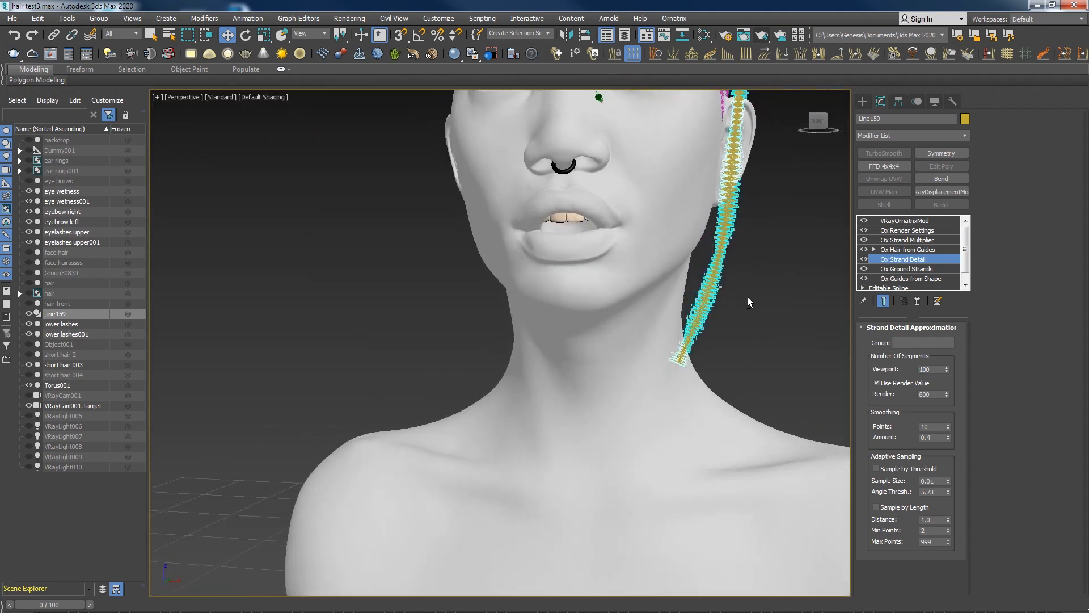
Add an Ox Strand Frizz modifier above the strand detail and inspect the frizzed lock up close
{"action": "left_click", "coordinate": [920, 135]}
{"action": "scroll", "coordinate": [930, 323], "scroll_direction": "down", "scroll_amount": 3}
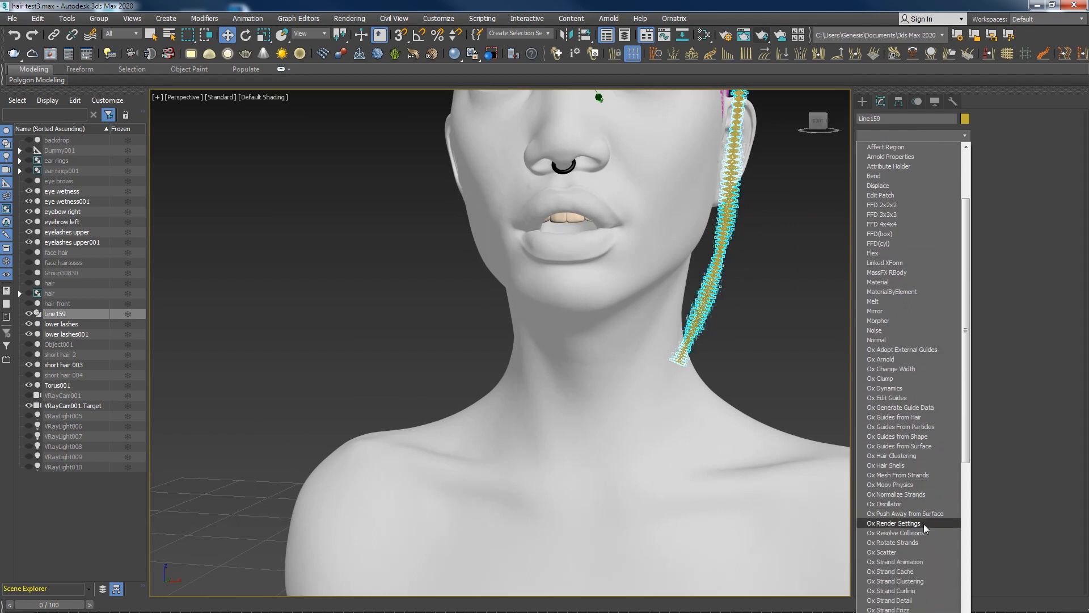
{"action": "left_click", "coordinate": [910, 609]}
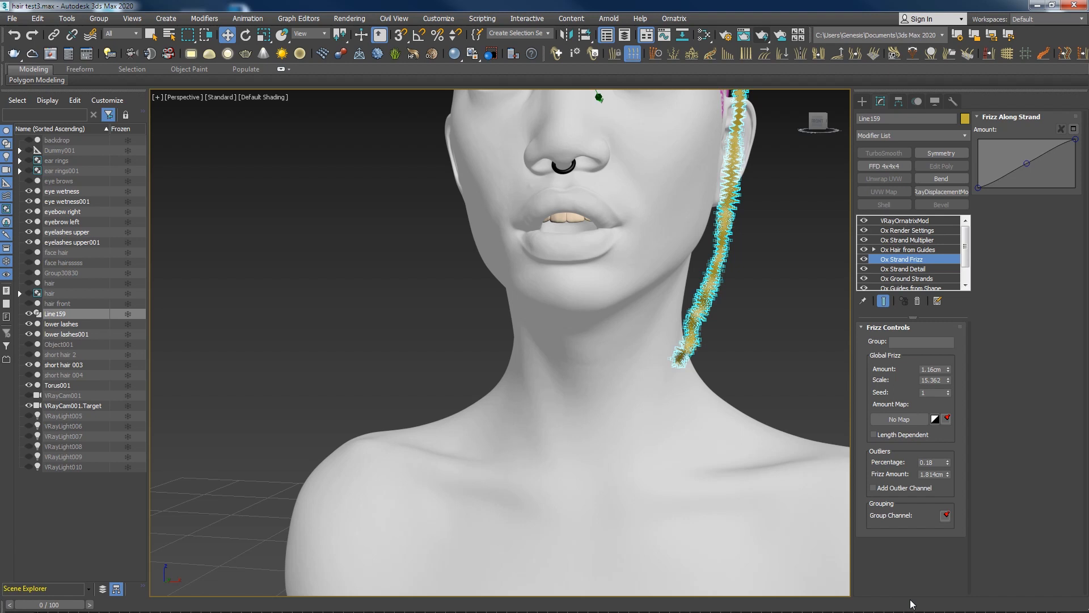
{"action": "middle_click_drag", "start_coordinate": [728, 284], "coordinate": [699, 272], "text": "alt"}
{"action": "middle_click_drag", "start_coordinate": [699, 199], "coordinate": [717, 396]}
{"action": "scroll", "coordinate": [671, 390], "scroll_direction": "up", "scroll_amount": 5}
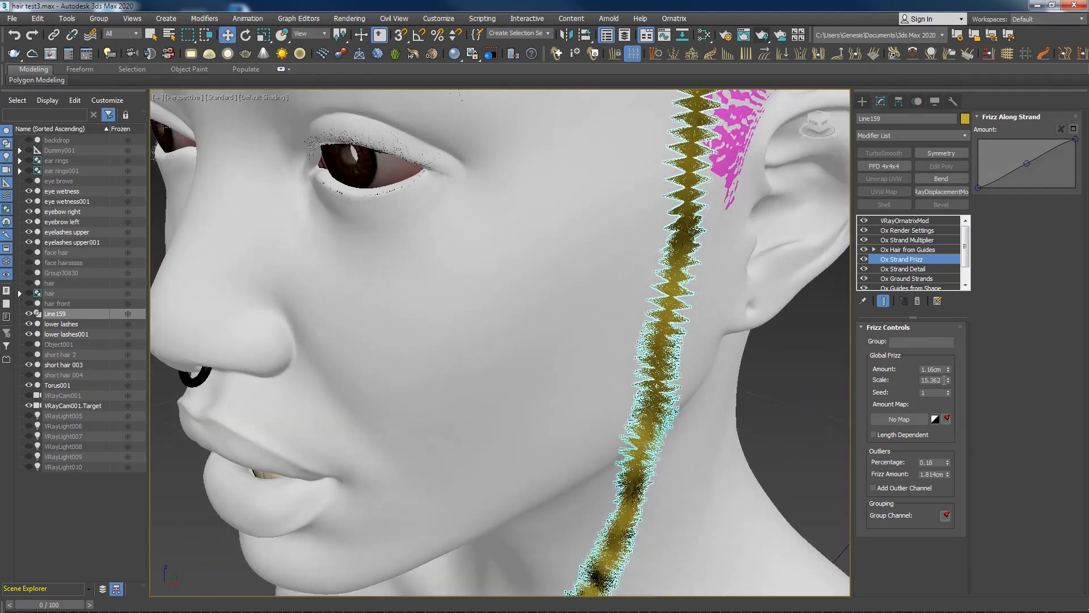
Set the global frizz scale to 6 and the frizz amount to 0.5 cm
{"action": "double_click", "coordinate": [943, 380]}
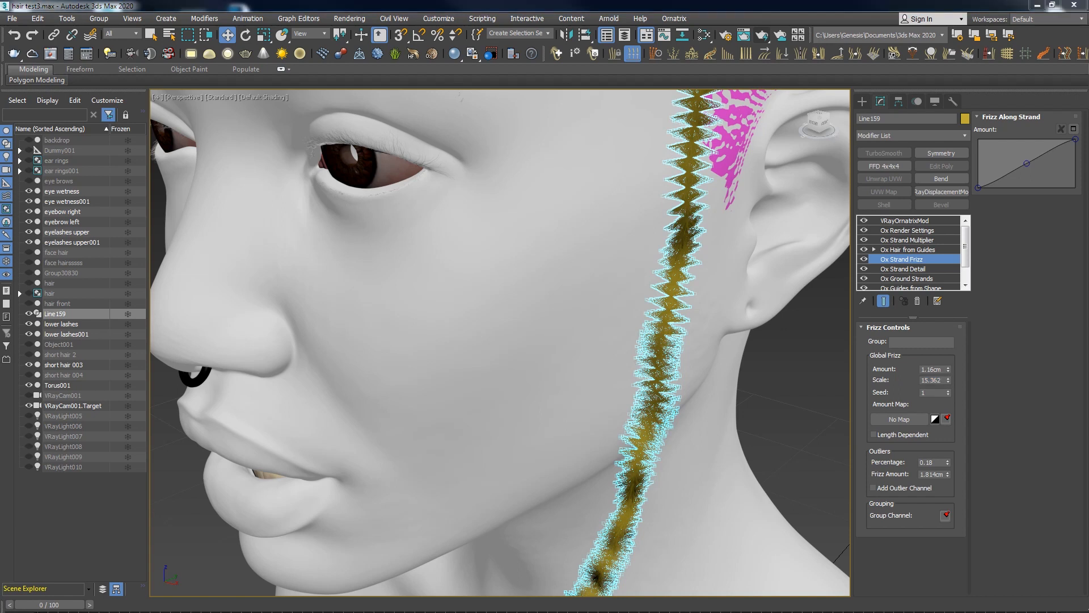
{"action": "double_click", "coordinate": [939, 379]}
{"action": "type", "text": "6"}
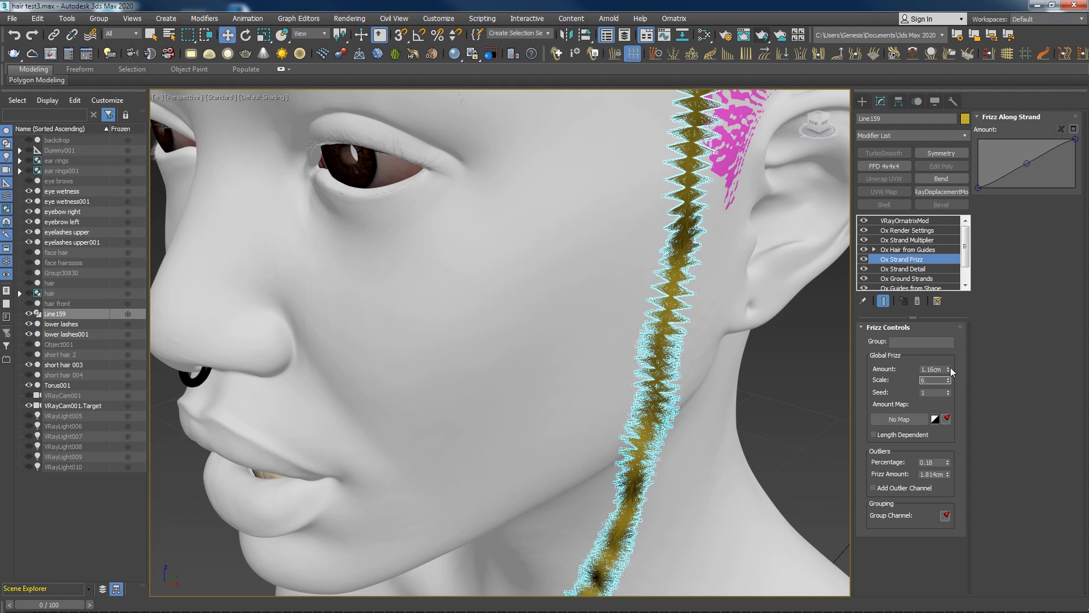
{"action": "key", "text": "Return"}
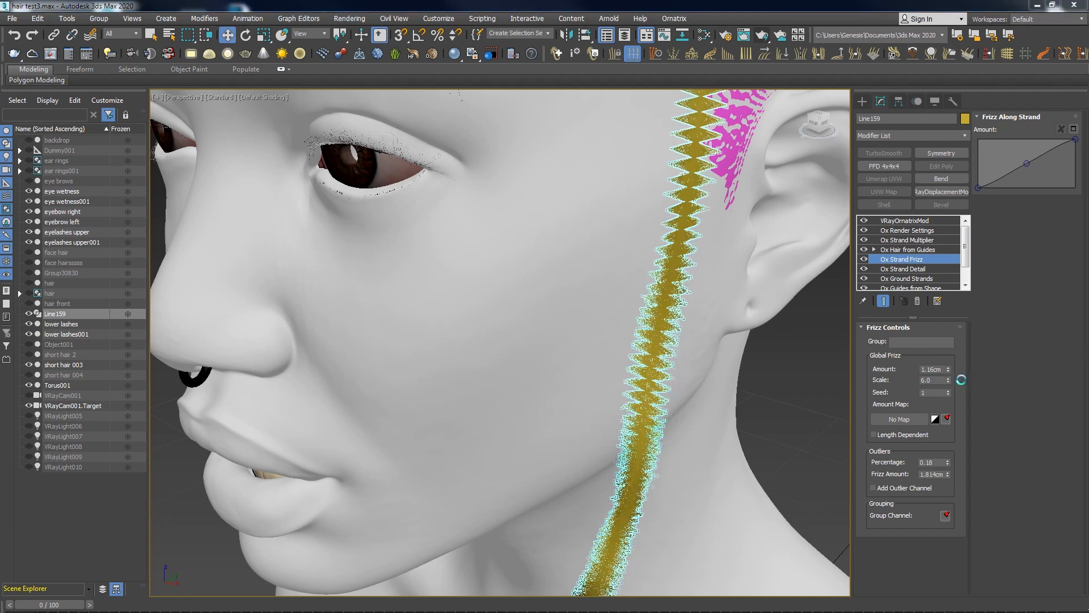
{"action": "left_click_drag", "start_coordinate": [943, 369], "coordinate": [877, 377]}
{"action": "type", "text": "0.5"}
{"action": "key", "text": "Return"}
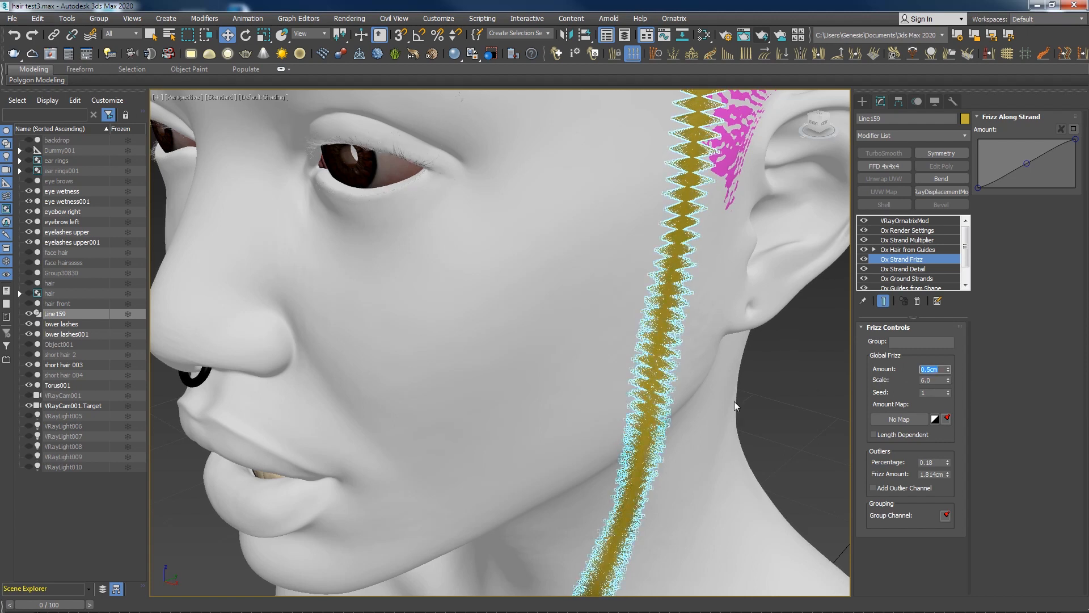
{"action": "middle_click_drag", "start_coordinate": [718, 407], "coordinate": [750, 421], "text": "alt"}
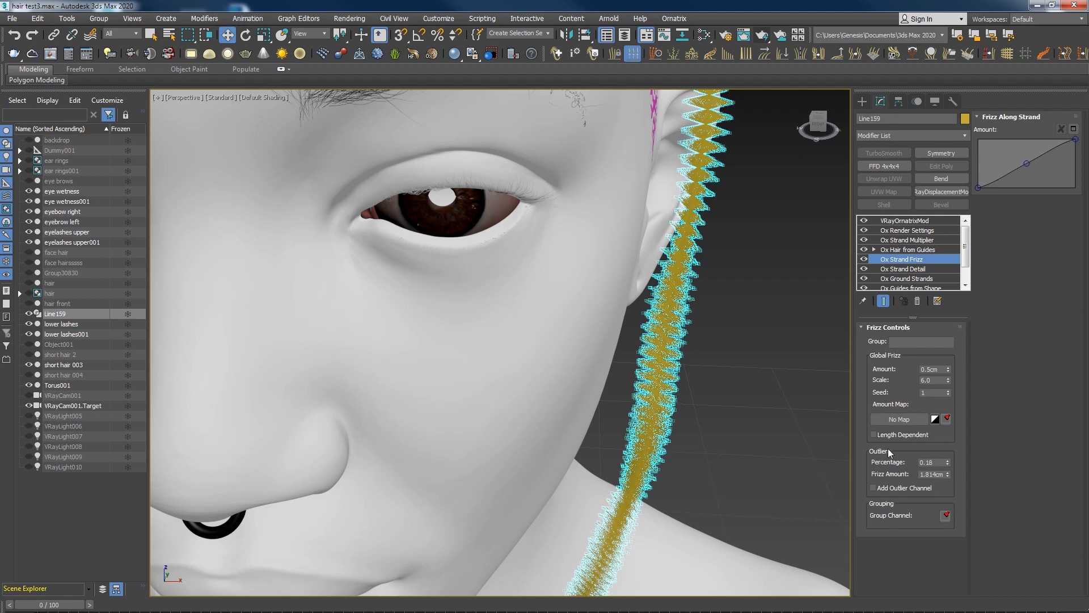
Examine the stray hairs along the edge of the dreadlock in the enlarged reference image
{"action": "right_click_drag", "start_coordinate": [1088, 328], "coordinate": [681, 334]}
{"action": "scroll", "coordinate": [634, 317], "scroll_direction": "up", "scroll_amount": 5}
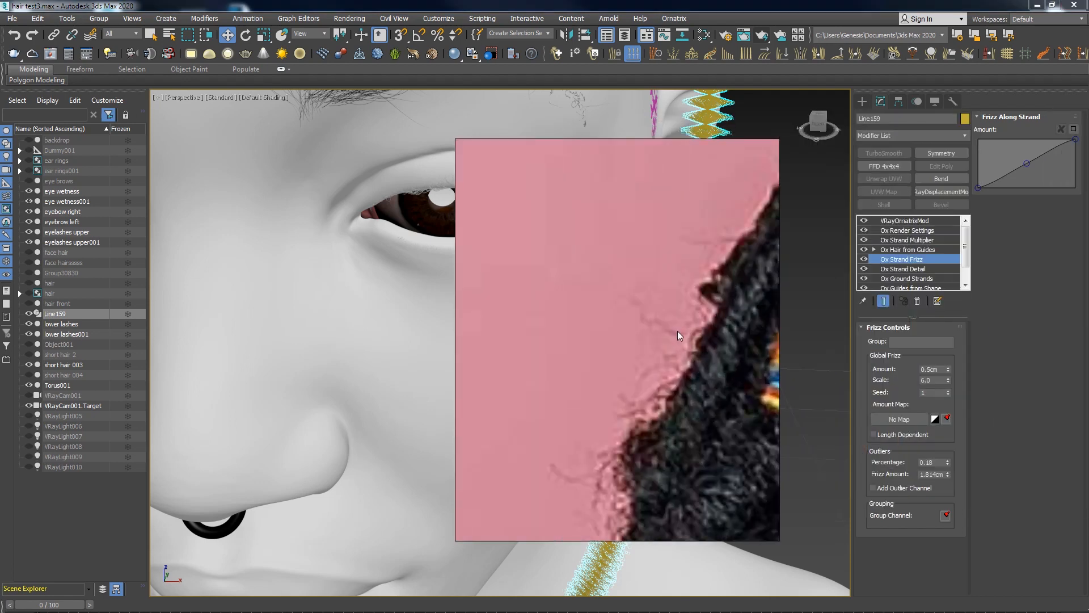
{"action": "right_click", "coordinate": [682, 356]}
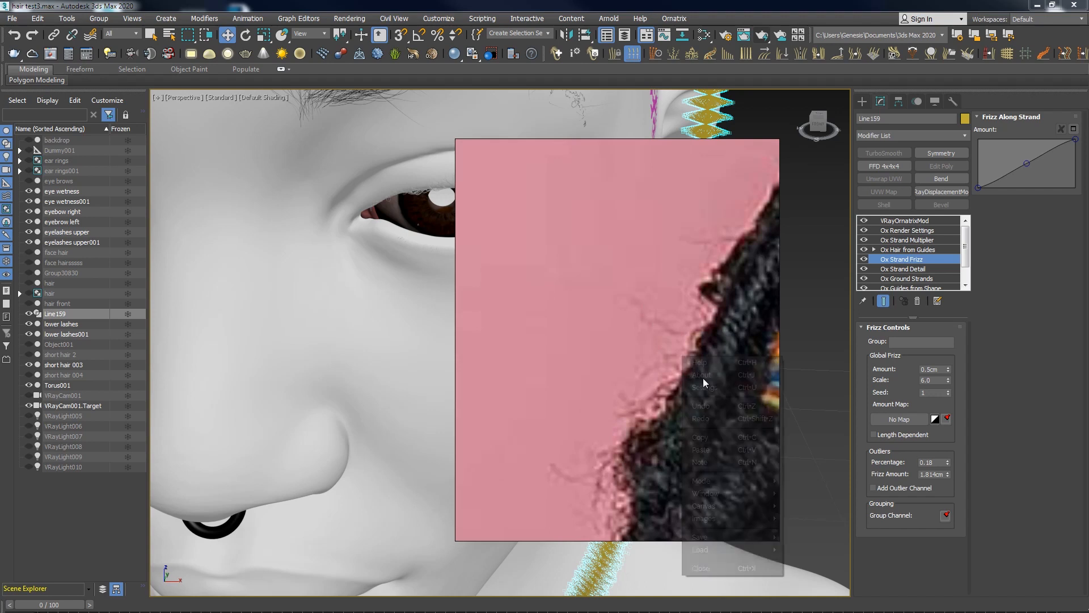
{"action": "right_click", "coordinate": [616, 358]}
{"action": "left_click", "coordinate": [690, 309]}
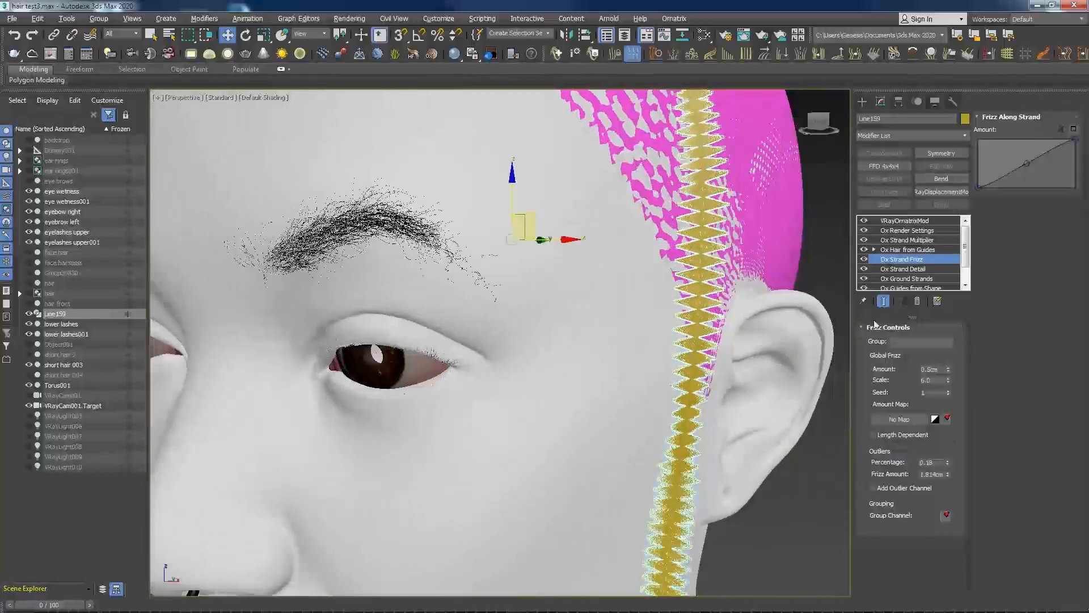
Move the Ox Strand Frizz modifier above the Ox Strand Multiplier in the stack and review the multiplier's settings
{"action": "left_click_drag", "start_coordinate": [920, 262], "coordinate": [923, 237]}
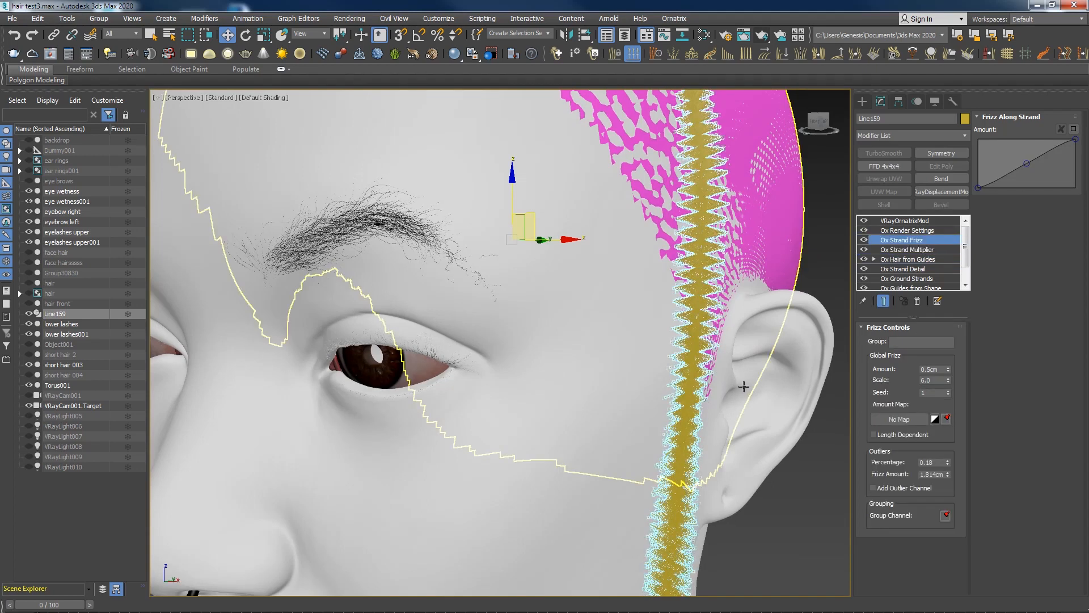
{"action": "left_click", "coordinate": [907, 250]}
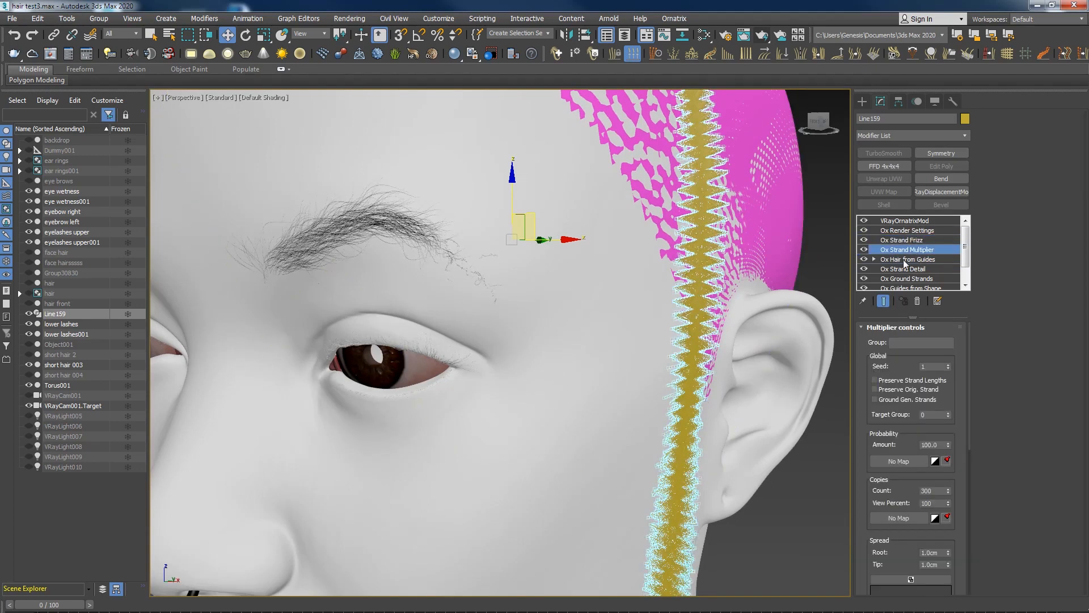
{"action": "left_click_drag", "start_coordinate": [969, 386], "coordinate": [959, 531]}
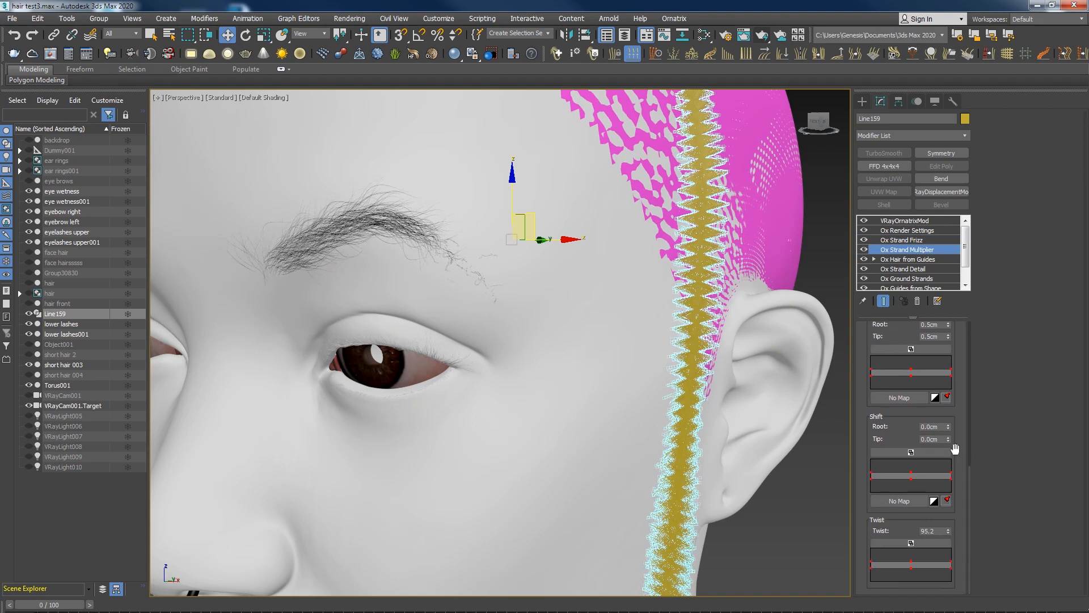
Raise the strand detail's viewport segments to 1103 to smooth the twisted, frizzed lock
{"action": "left_click", "coordinate": [915, 269]}
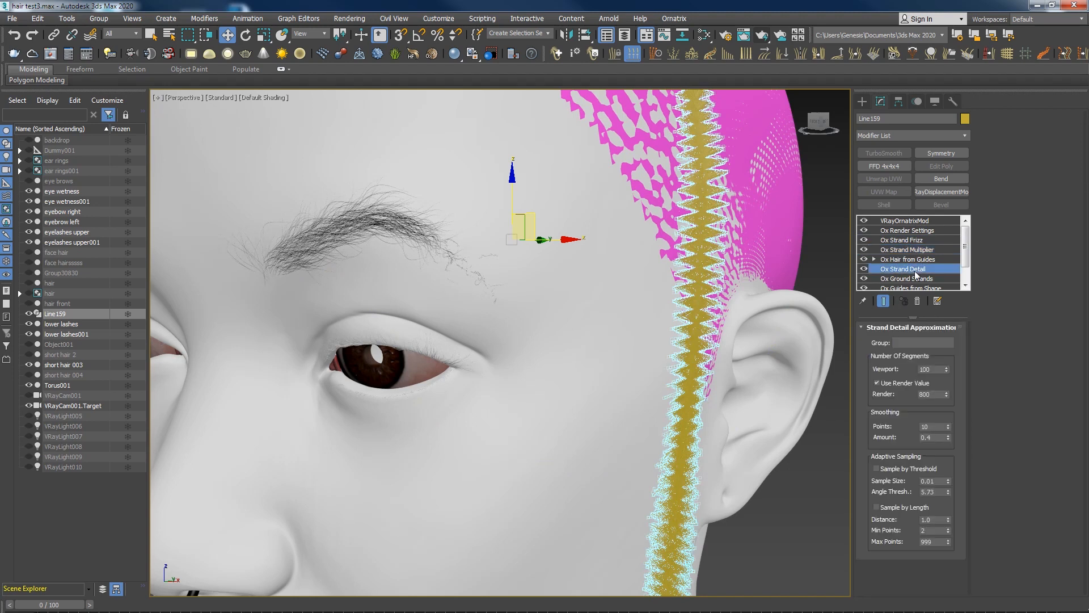
{"action": "left_click_drag", "start_coordinate": [946, 372], "coordinate": [947, 313]}
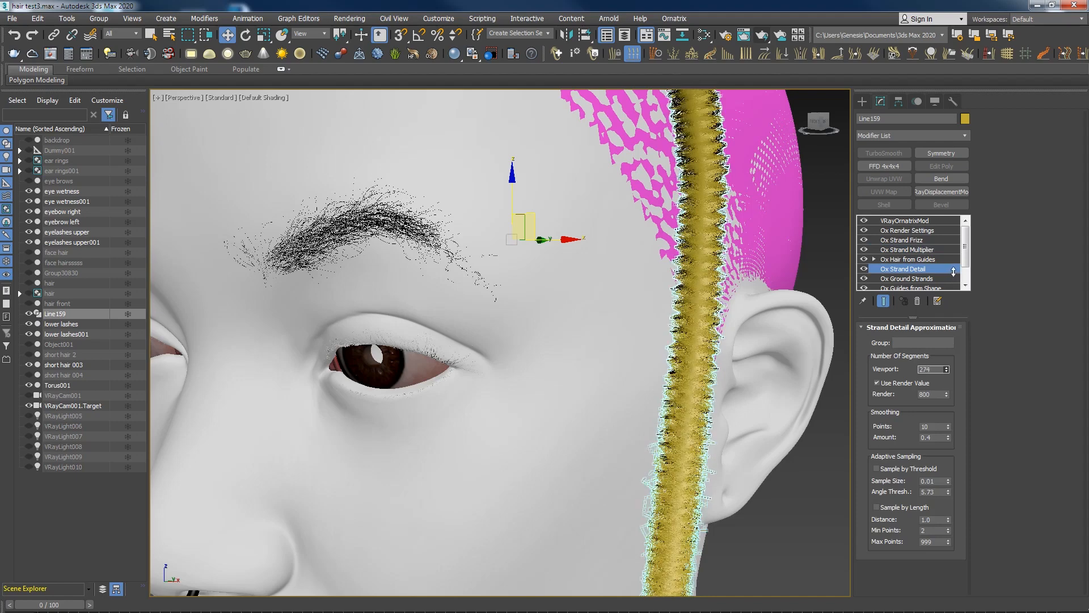
{"action": "left_click_drag", "start_coordinate": [957, 257], "coordinate": [947, 296]}
{"action": "left_click_drag", "start_coordinate": [941, 347], "coordinate": [950, 278]}
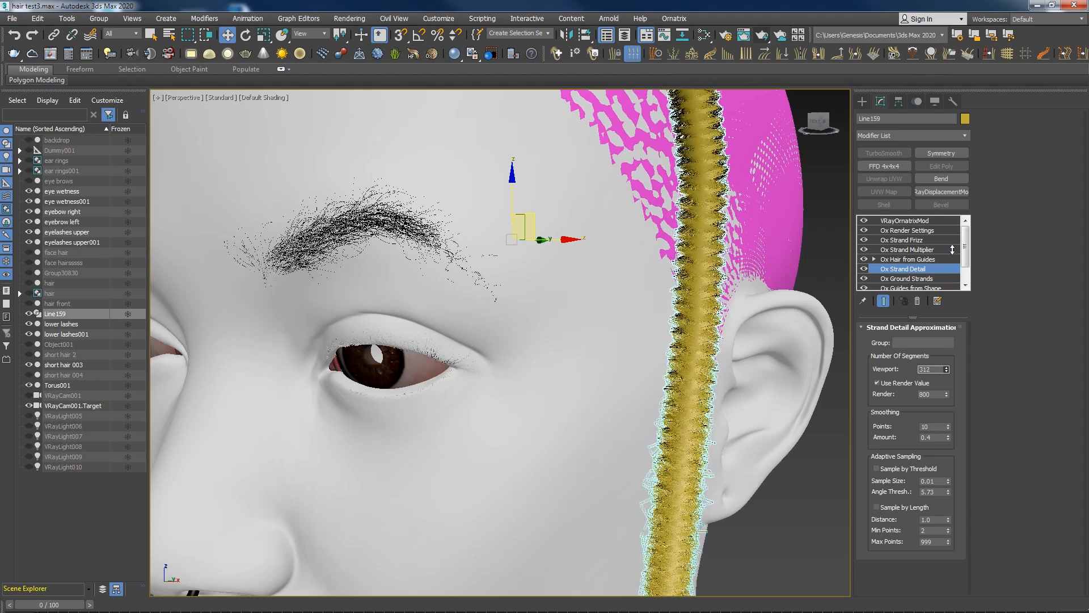
{"action": "left_click_drag", "start_coordinate": [953, 236], "coordinate": [954, 232]}
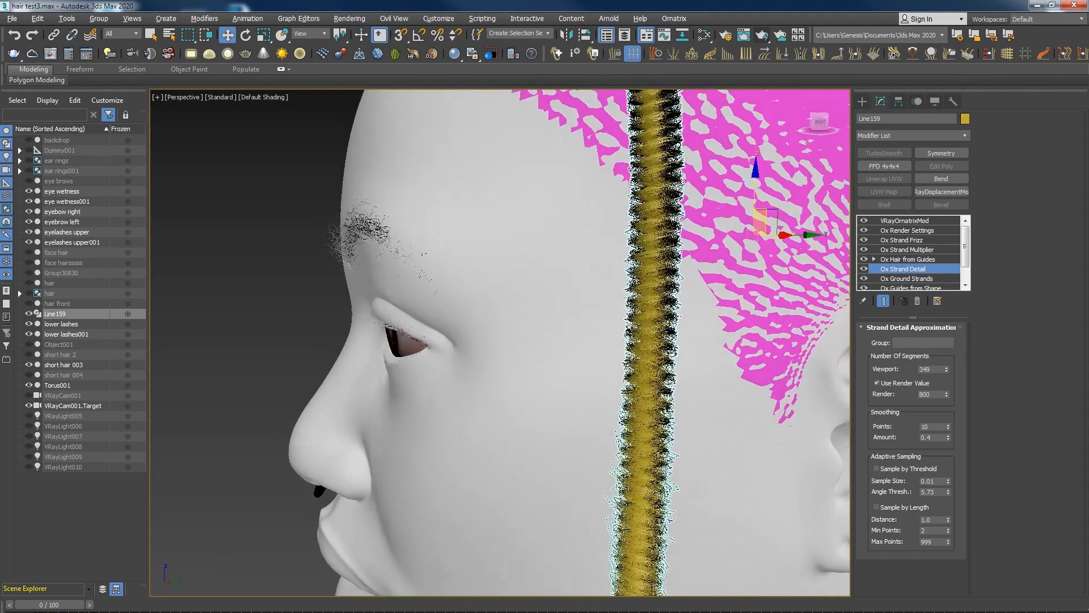
{"action": "middle_click_drag", "start_coordinate": [701, 326], "coordinate": [836, 321], "text": "alt"}
{"action": "left_click_drag", "start_coordinate": [948, 369], "coordinate": [956, 318]}
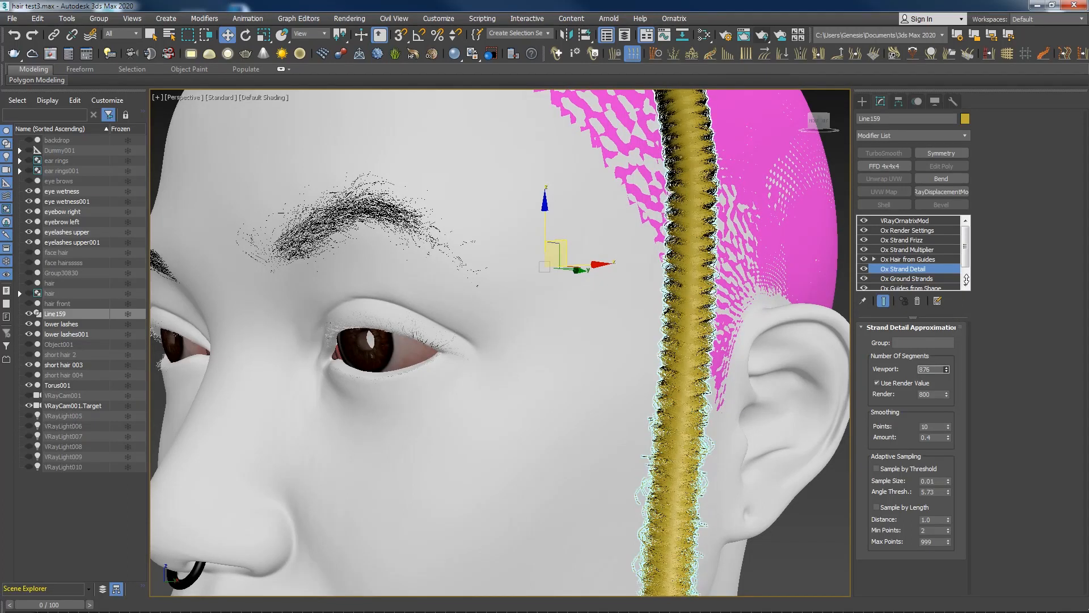
{"action": "left_click_drag", "start_coordinate": [970, 265], "coordinate": [979, 241]}
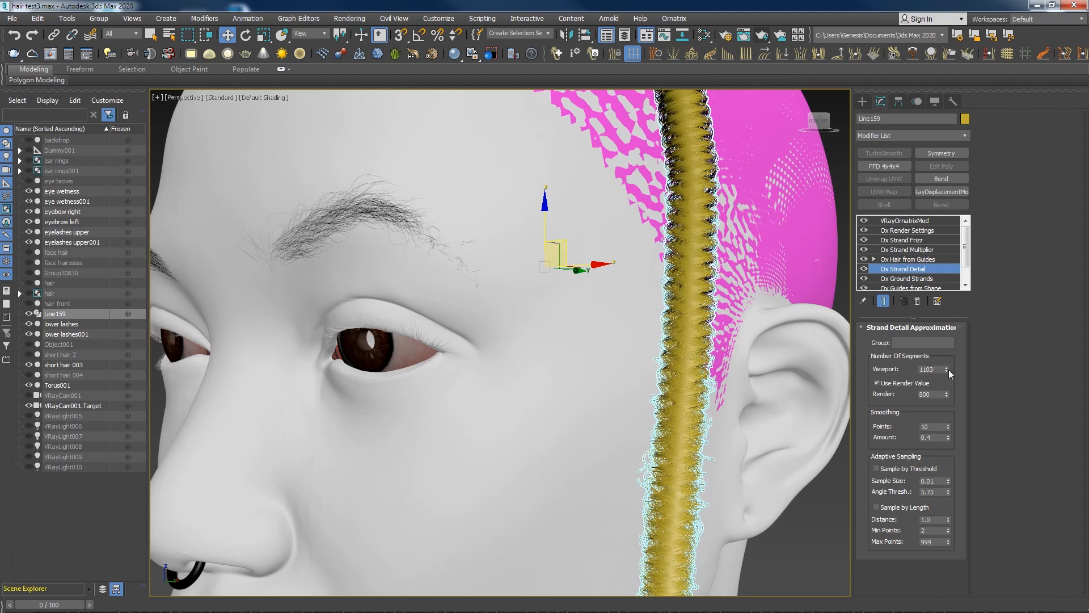
Set the Ox Strand Detail's render segments to 900 and its viewport segments to 200
{"action": "left_click_drag", "start_coordinate": [946, 369], "coordinate": [943, 386]}
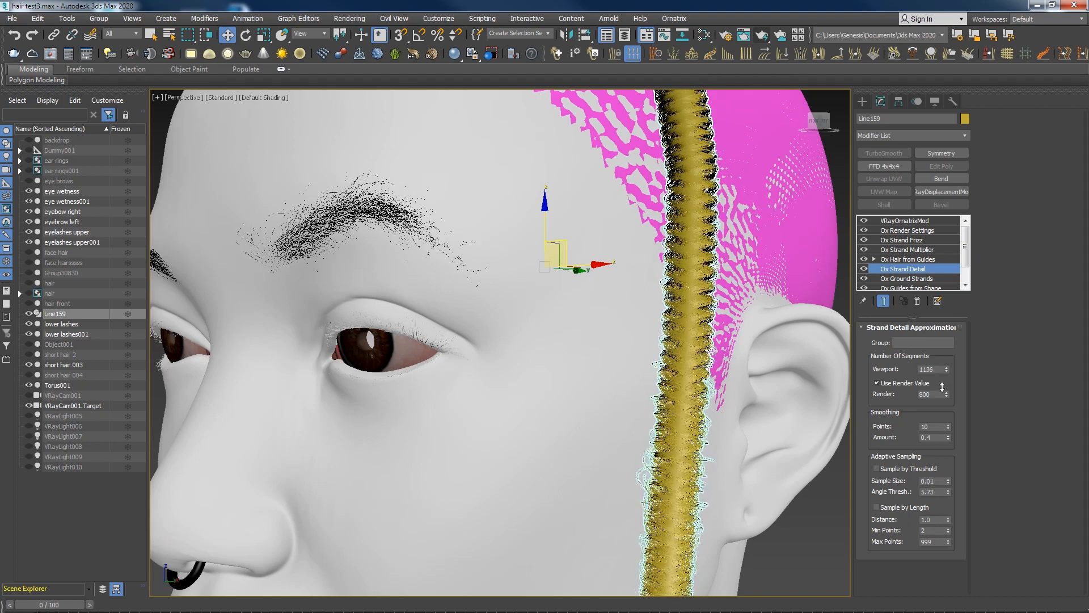
{"action": "double_click", "coordinate": [939, 395]}
{"action": "key", "text": "Return"}
{"action": "double_click", "coordinate": [930, 369]}
{"action": "type", "text": "625"}
{"action": "key", "text": "Return"}
{"action": "type", "text": "1"}
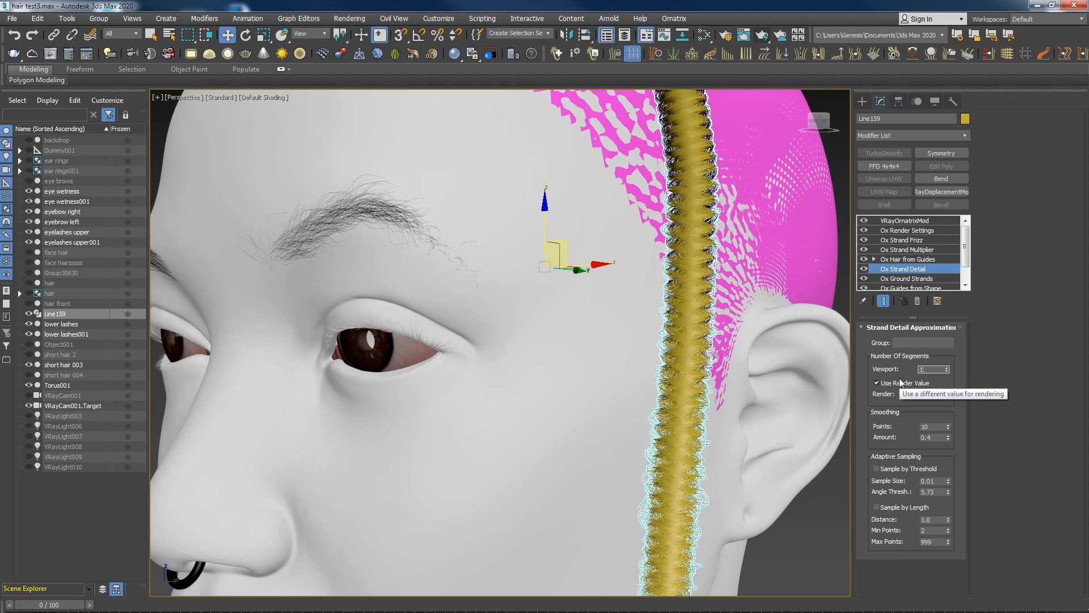
{"action": "type", "text": "0"}
{"action": "key", "text": "Return"}
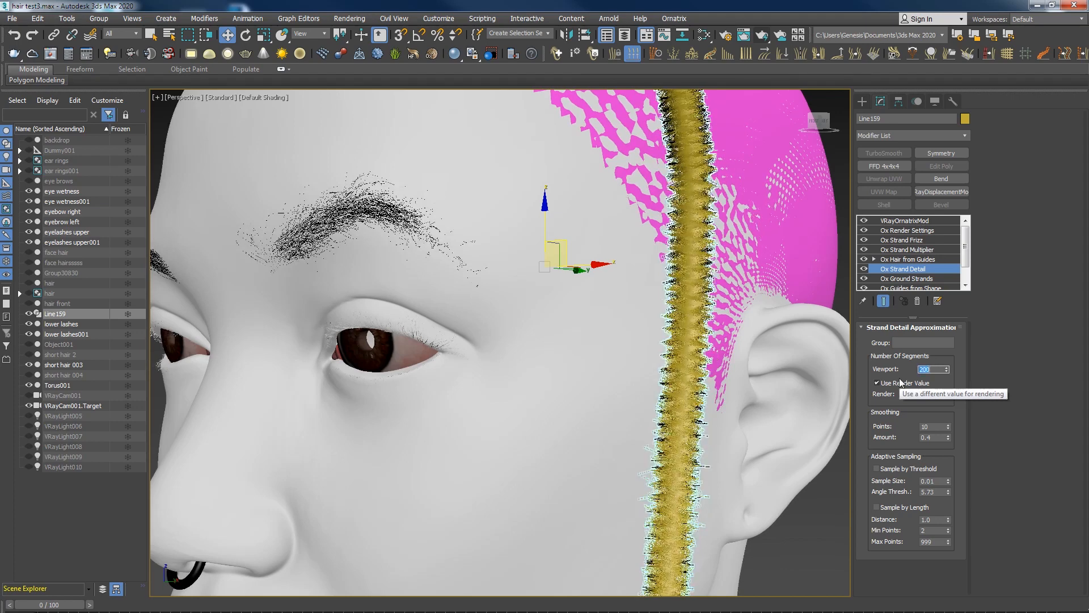
Check the whole lock from the front and close up, and raise the strand detail's viewport segments to 878
{"action": "scroll", "coordinate": [731, 389], "scroll_direction": "up", "scroll_amount": 2}
{"action": "scroll", "coordinate": [731, 389], "scroll_direction": "down", "scroll_amount": 3}
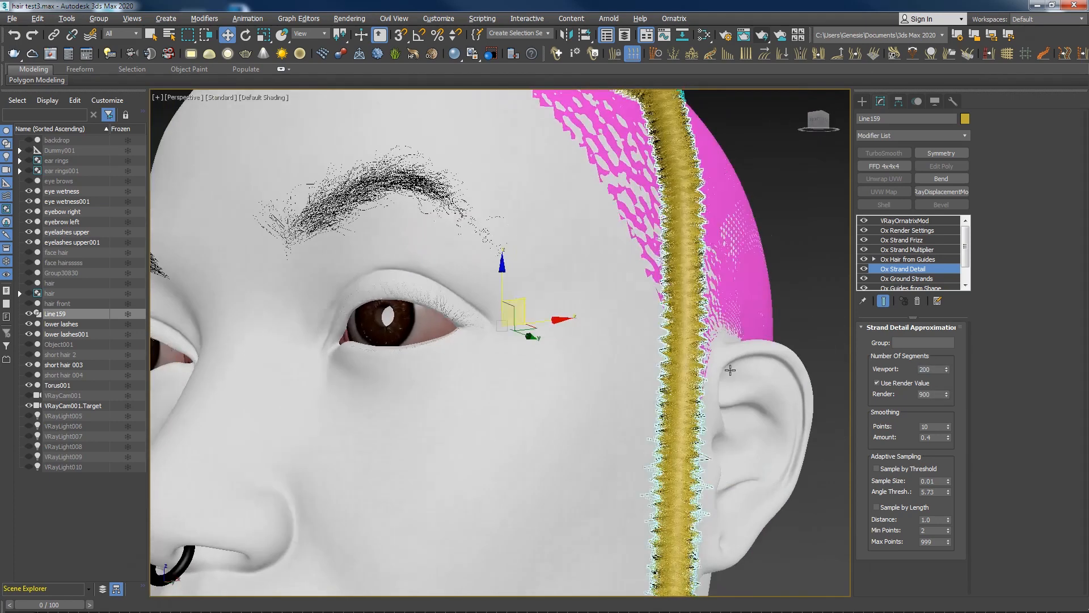
{"action": "scroll", "coordinate": [679, 404], "scroll_direction": "up", "scroll_amount": 5}
{"action": "scroll", "coordinate": [678, 405], "scroll_direction": "down", "scroll_amount": 5}
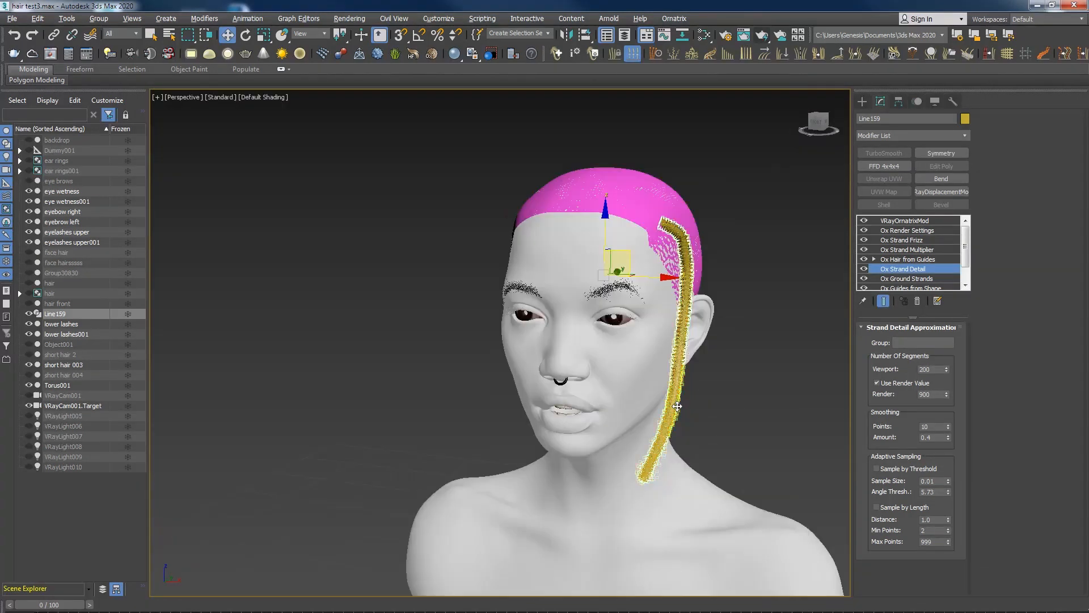
{"action": "scroll", "coordinate": [688, 394], "scroll_direction": "up", "scroll_amount": 1}
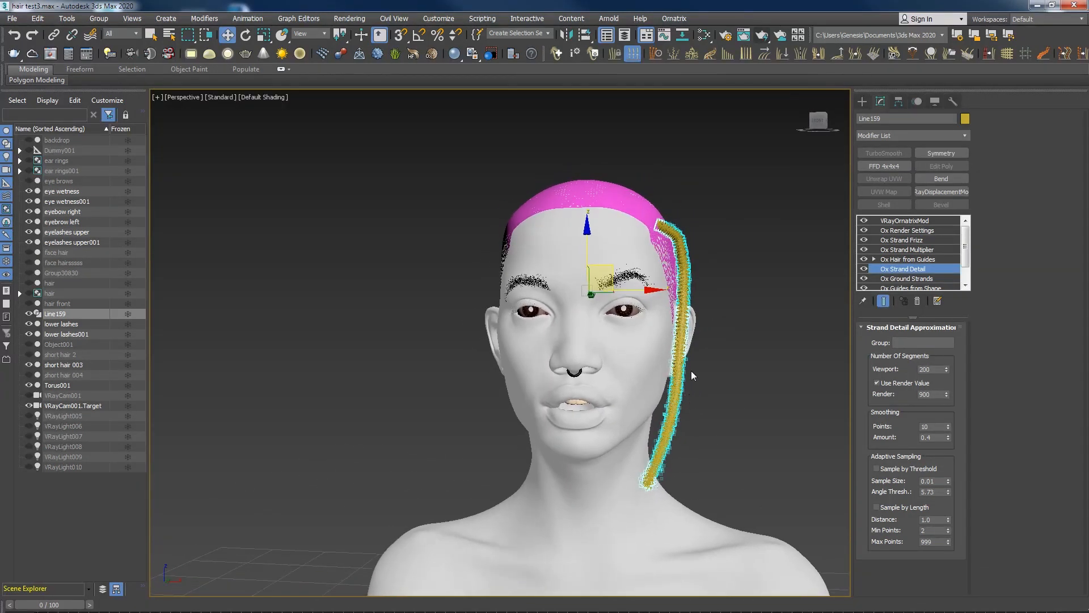
{"action": "scroll", "coordinate": [695, 351], "scroll_direction": "up", "scroll_amount": 3}
{"action": "scroll", "coordinate": [655, 368], "scroll_direction": "up", "scroll_amount": 2}
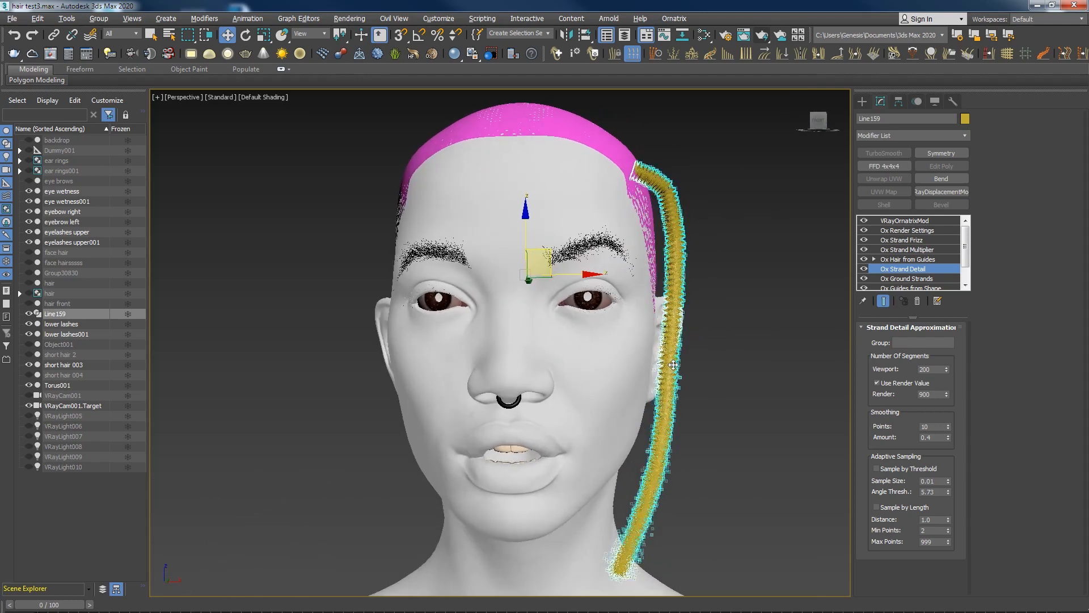
{"action": "scroll", "coordinate": [669, 363], "scroll_direction": "up", "scroll_amount": 5}
{"action": "left_click_drag", "start_coordinate": [947, 369], "coordinate": [968, 173]}
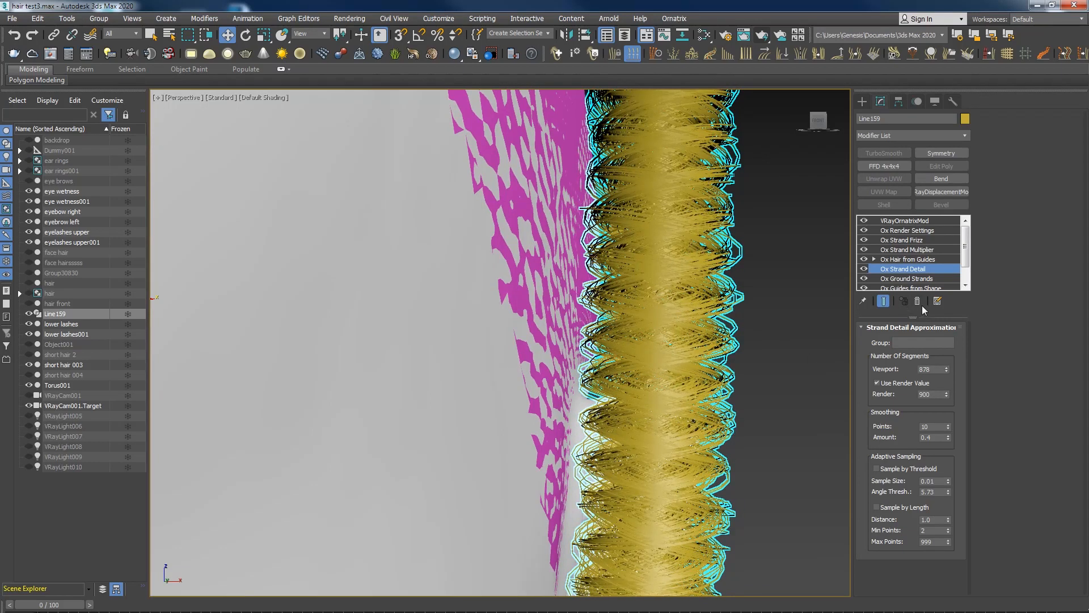
Open the Ox Strand Frizz settings and examine how the frizz is distributed along the lock from root to tip
{"action": "left_click", "coordinate": [919, 241]}
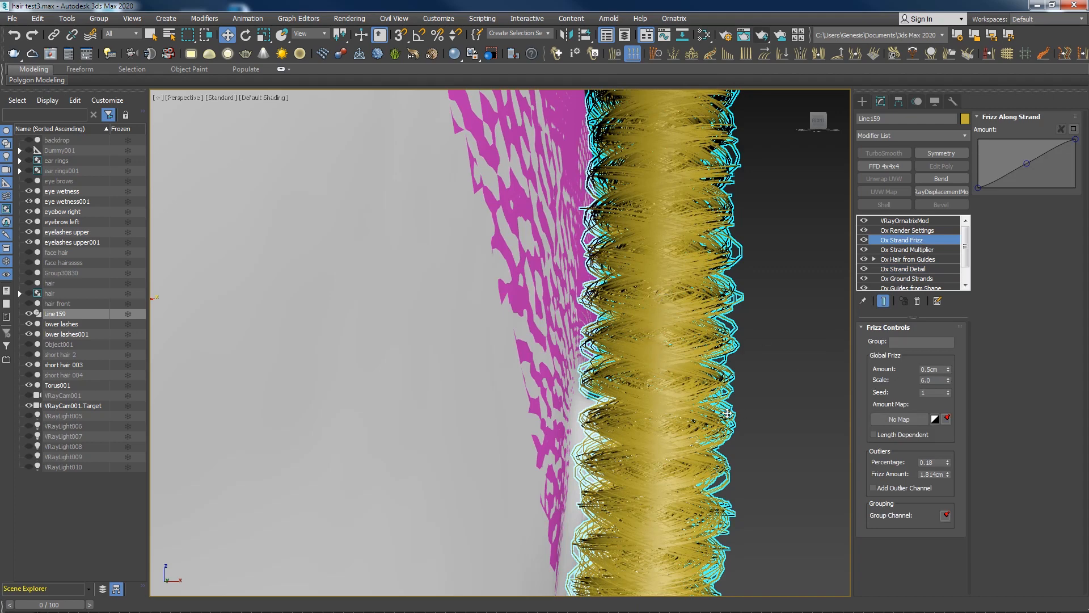
{"action": "middle_click_drag", "start_coordinate": [717, 347], "coordinate": [727, 310]}
{"action": "scroll", "coordinate": [727, 310], "scroll_direction": "down", "scroll_amount": 3}
{"action": "middle_click_drag", "start_coordinate": [737, 419], "coordinate": [752, 309], "text": "alt"}
{"action": "scroll", "coordinate": [709, 417], "scroll_direction": "down", "scroll_amount": 3}
{"action": "mouse_move", "coordinate": [698, 483]}
{"action": "middle_mouse_down", "text": "alt"}
{"action": "mouse_move", "coordinate": [690, 449]}
{"action": "mouse_move", "coordinate": [705, 507]}
{"action": "mouse_move", "coordinate": [692, 469]}
{"action": "middle_mouse_up", "text": "alt"}
{"action": "scroll", "coordinate": [675, 459], "scroll_direction": "up", "scroll_amount": 5}
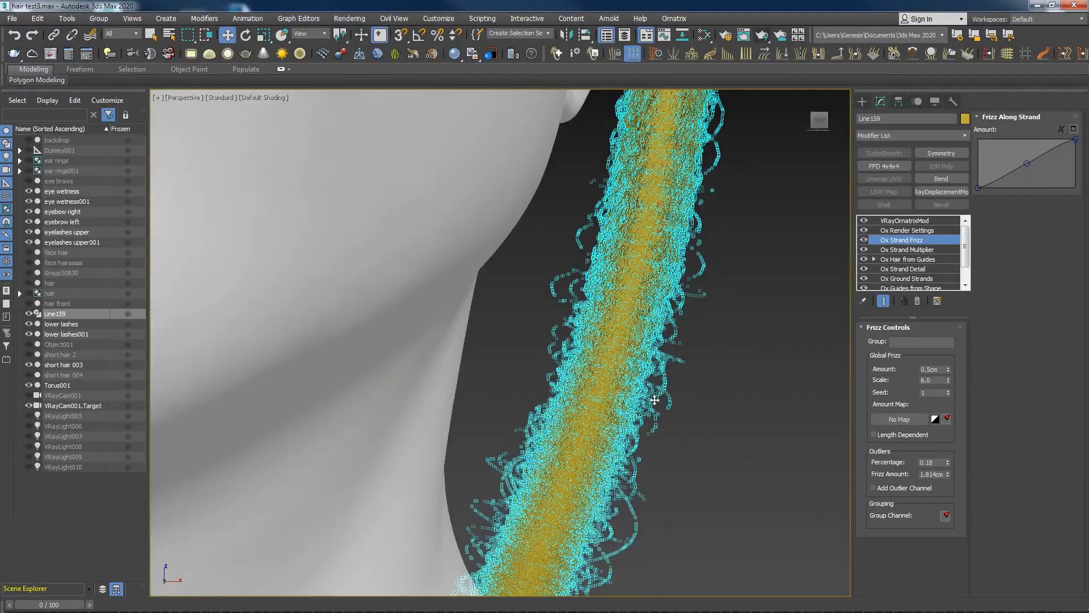
{"action": "middle_click_drag", "start_coordinate": [618, 370], "coordinate": [645, 391], "text": "alt"}
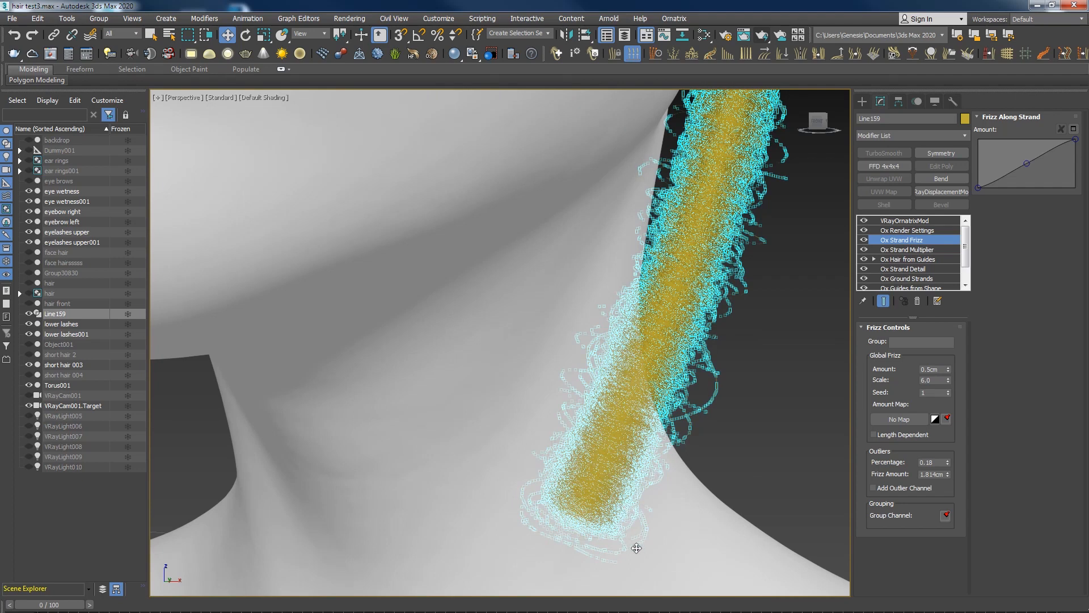
{"action": "middle_click_drag", "start_coordinate": [622, 550], "coordinate": [708, 404], "text": "alt"}
{"action": "scroll", "coordinate": [708, 404], "scroll_direction": "down", "scroll_amount": 5}
{"action": "scroll", "coordinate": [659, 503], "scroll_direction": "up", "scroll_amount": 2}
{"action": "middle_click_drag", "start_coordinate": [681, 295], "coordinate": [677, 396]}
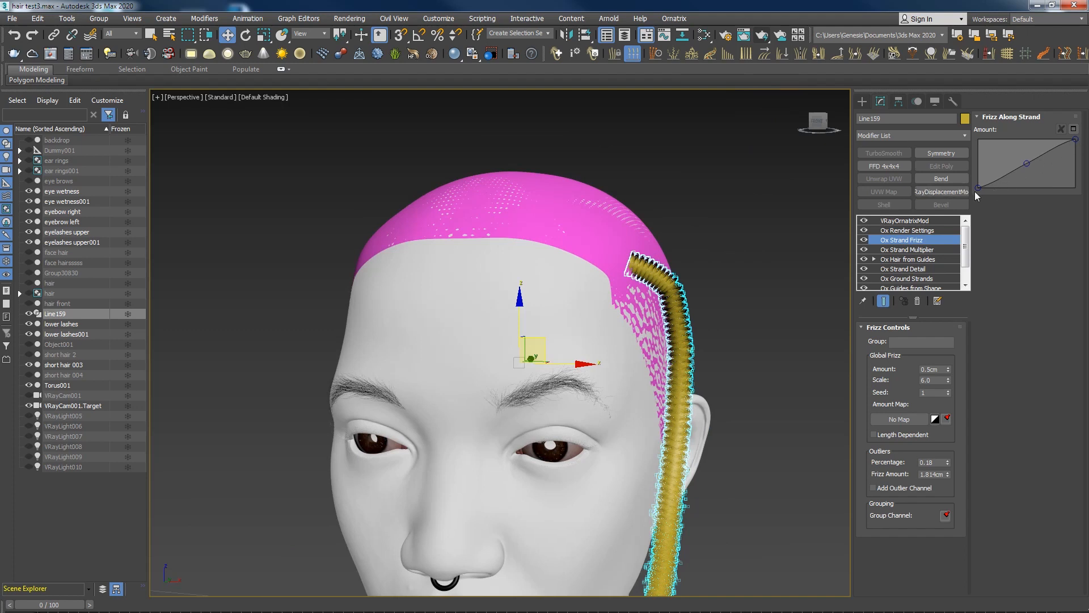
Remove the middle point of the Frizz Along Strand curve and raise its root point to 1.00 for full frizz along the lock
{"action": "right_click", "coordinate": [1027, 164]}
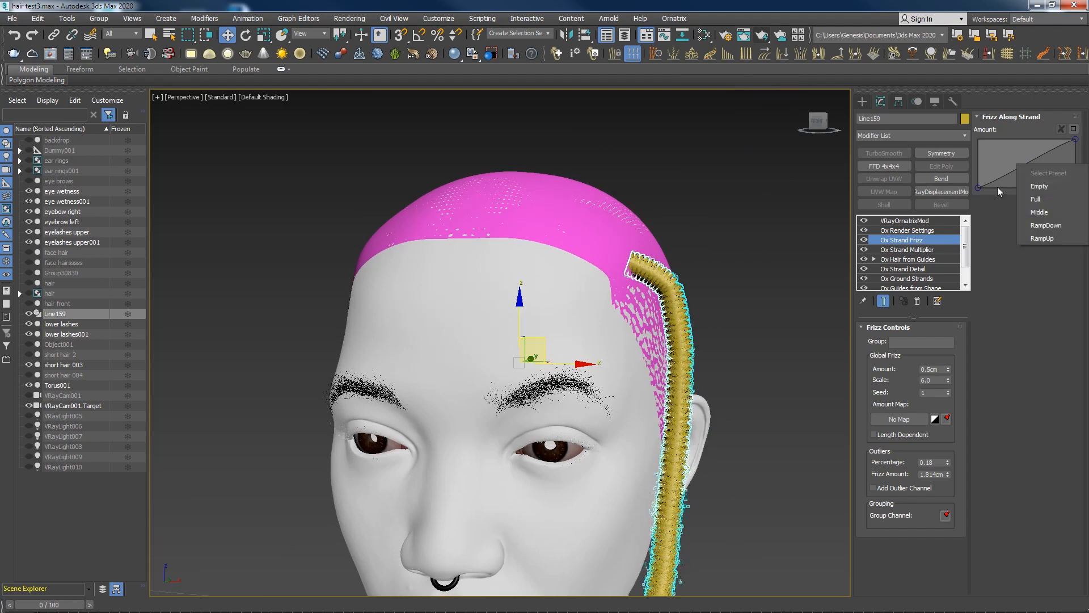
{"action": "left_click", "coordinate": [979, 186]}
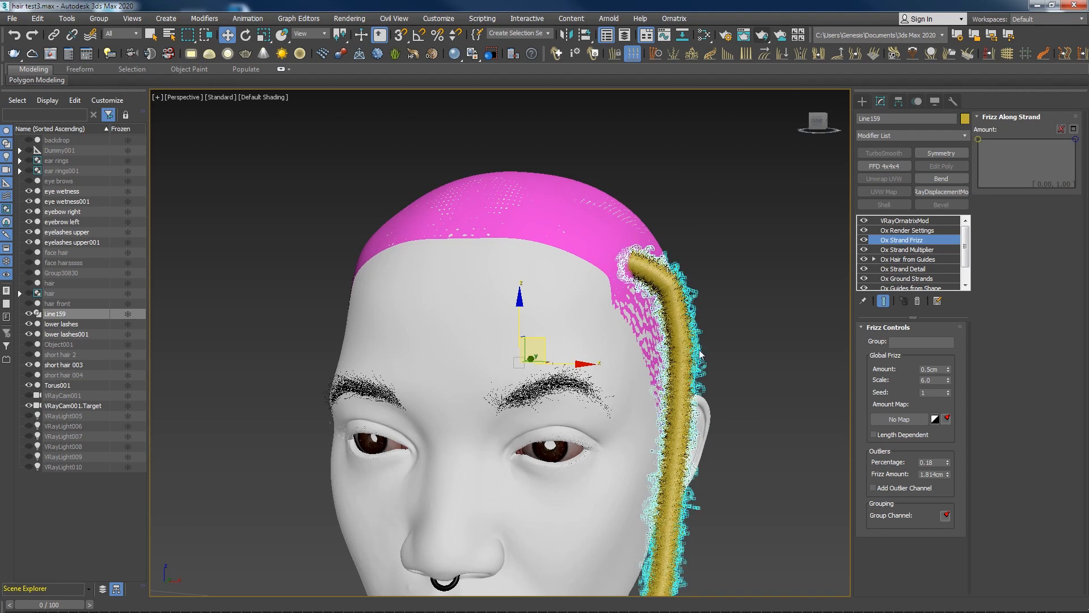
{"action": "middle_click_drag", "start_coordinate": [690, 494], "coordinate": [691, 407]}
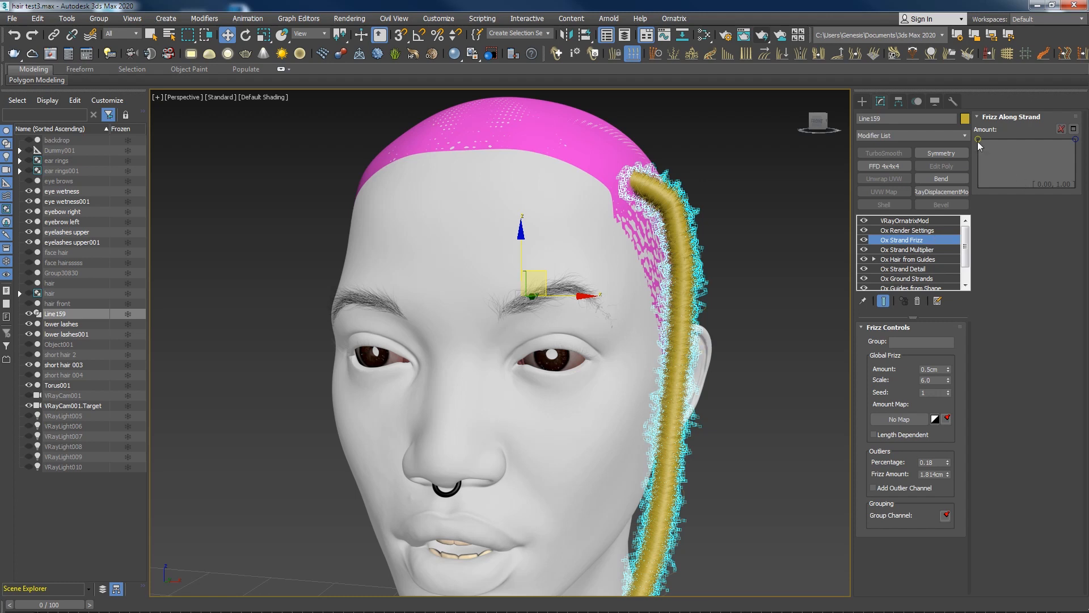
{"action": "middle_click_drag", "start_coordinate": [750, 285], "coordinate": [729, 359], "text": "alt"}
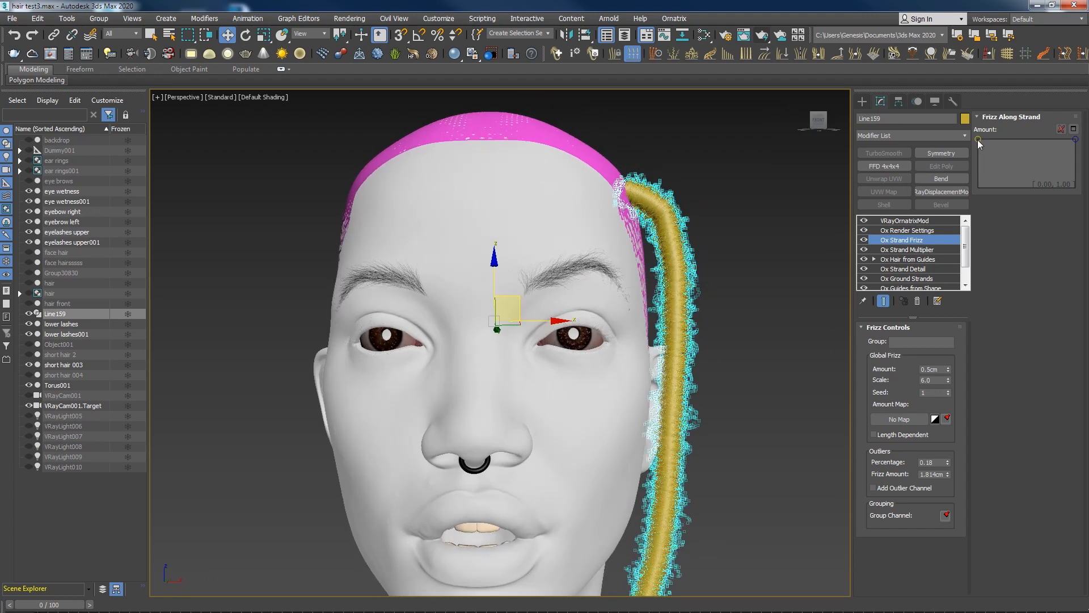
Open the Ox Strand Multiplier's twist curve in an enlarged editor and add a point close to its root end
{"action": "left_click", "coordinate": [919, 250]}
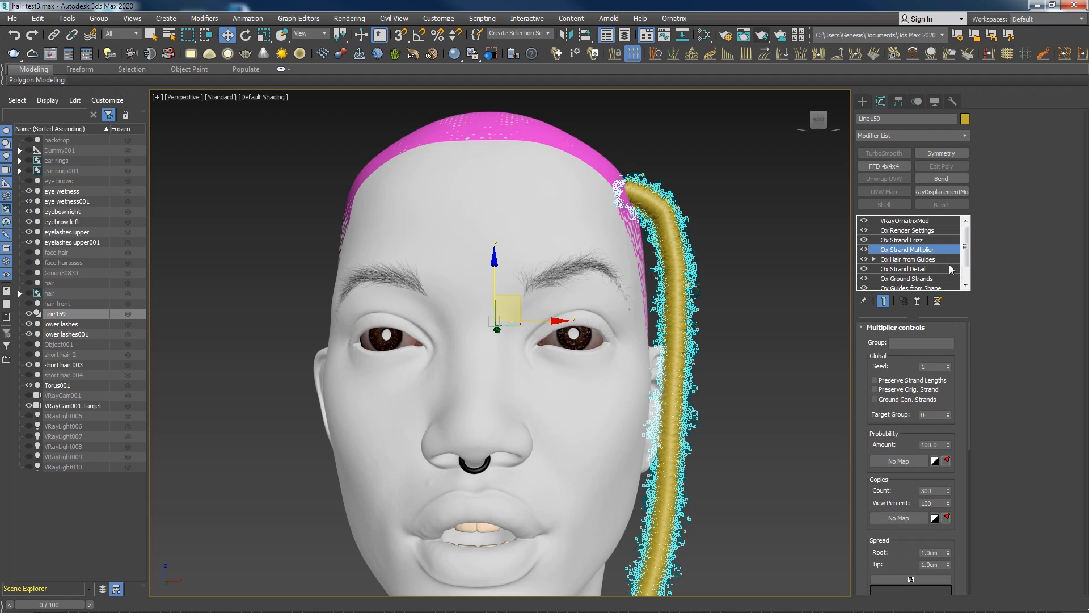
{"action": "scroll", "coordinate": [965, 440], "scroll_direction": "down", "scroll_amount": 5}
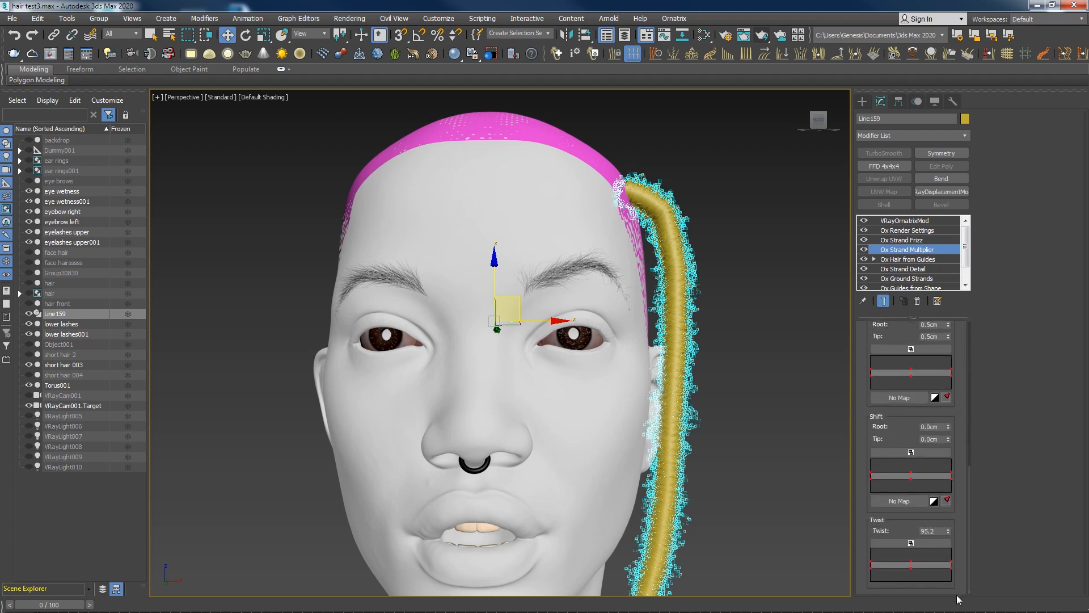
{"action": "left_click", "coordinate": [911, 543]}
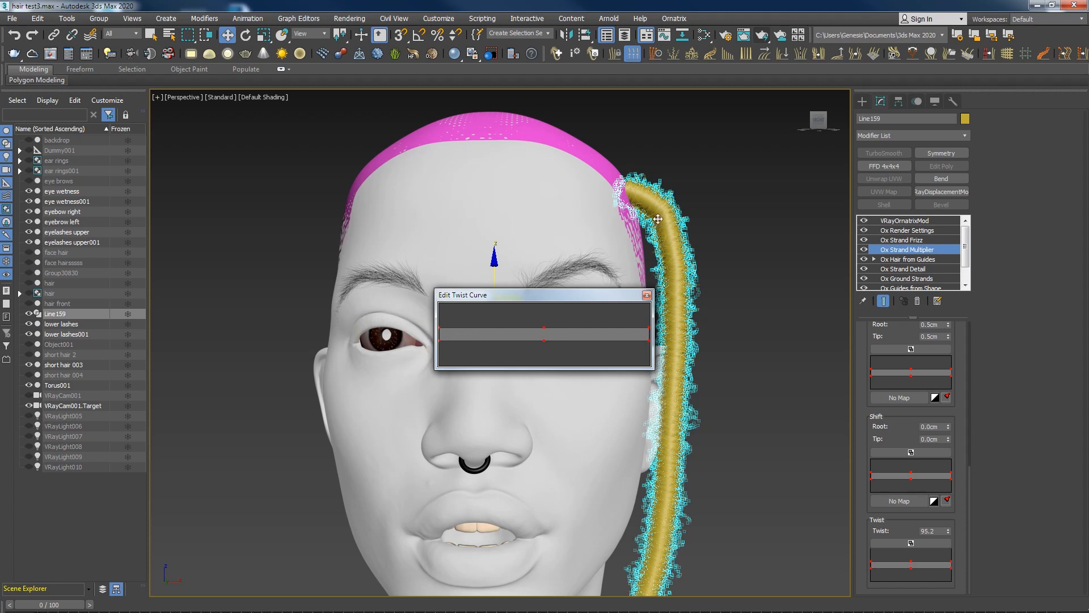
{"action": "left_click_drag", "start_coordinate": [544, 304], "coordinate": [532, 253]}
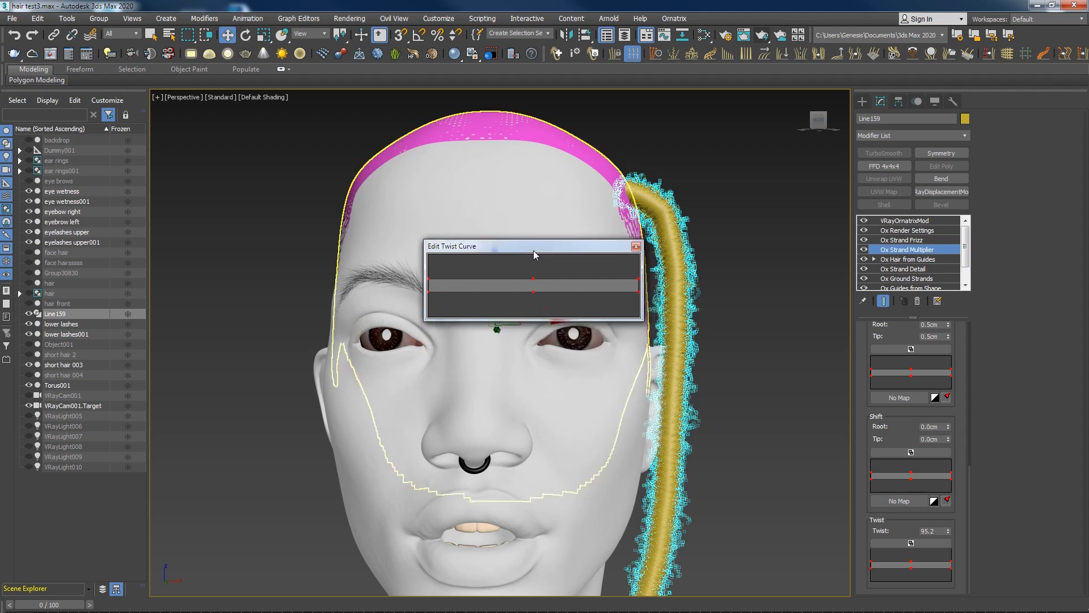
{"action": "left_click_drag", "start_coordinate": [421, 322], "coordinate": [416, 331]}
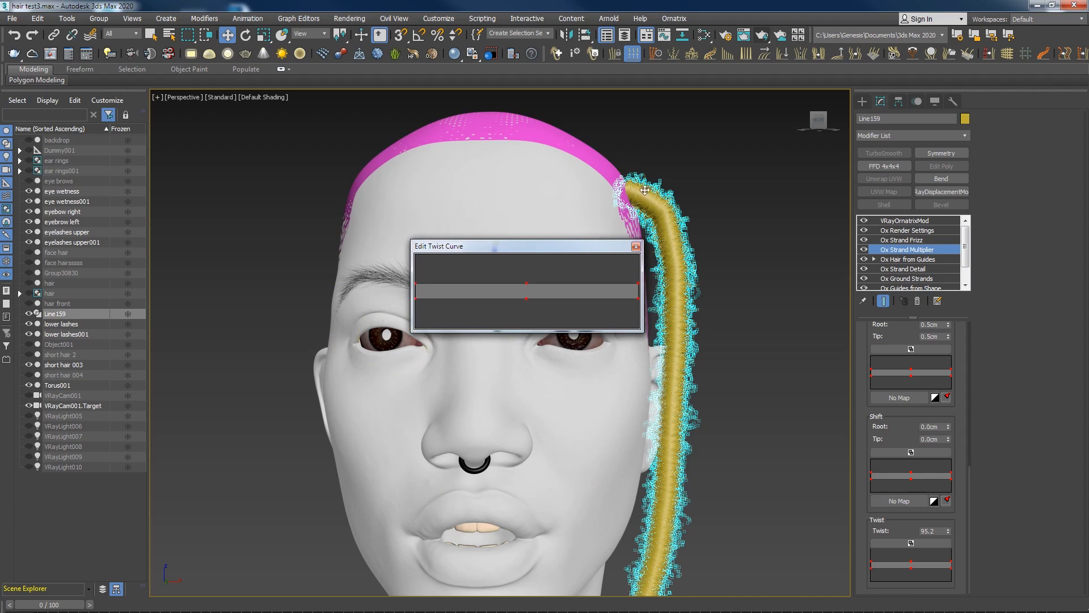
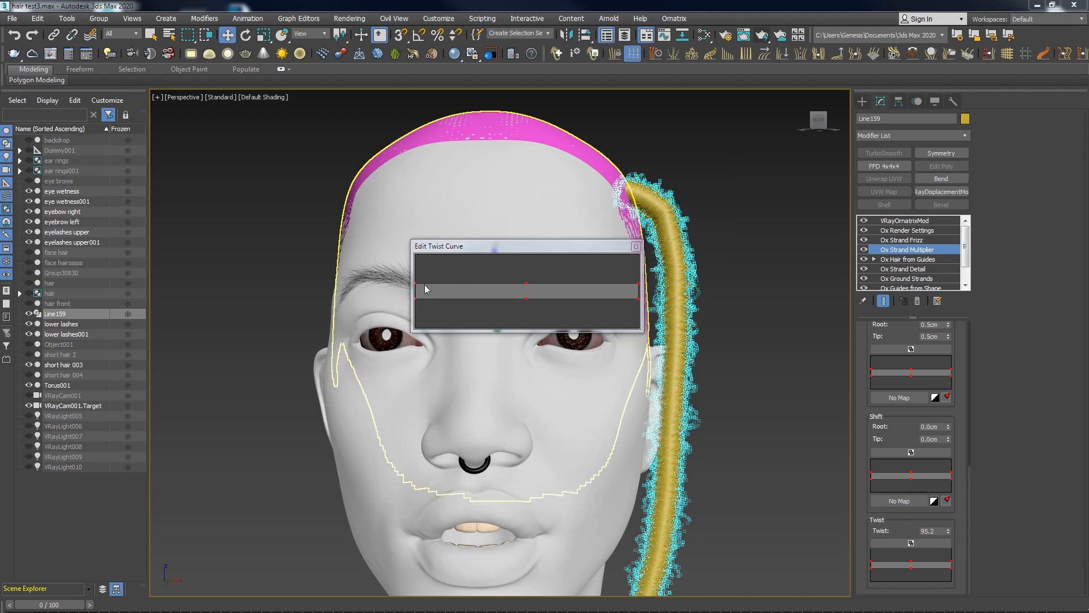
{"action": "left_click", "coordinate": [422, 284]}
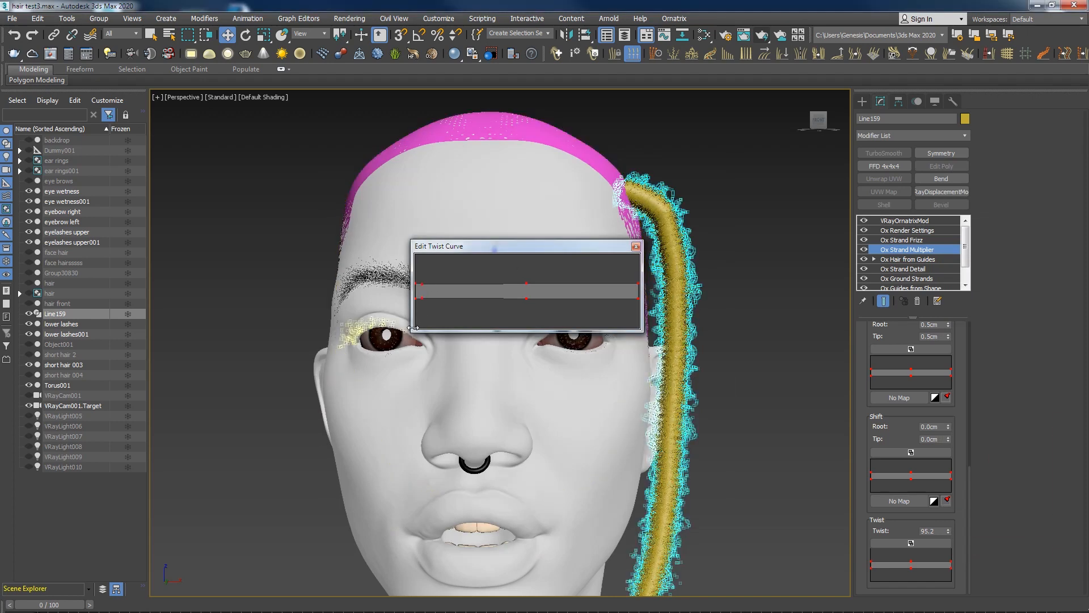
{"action": "left_click_drag", "start_coordinate": [413, 327], "coordinate": [168, 522]}
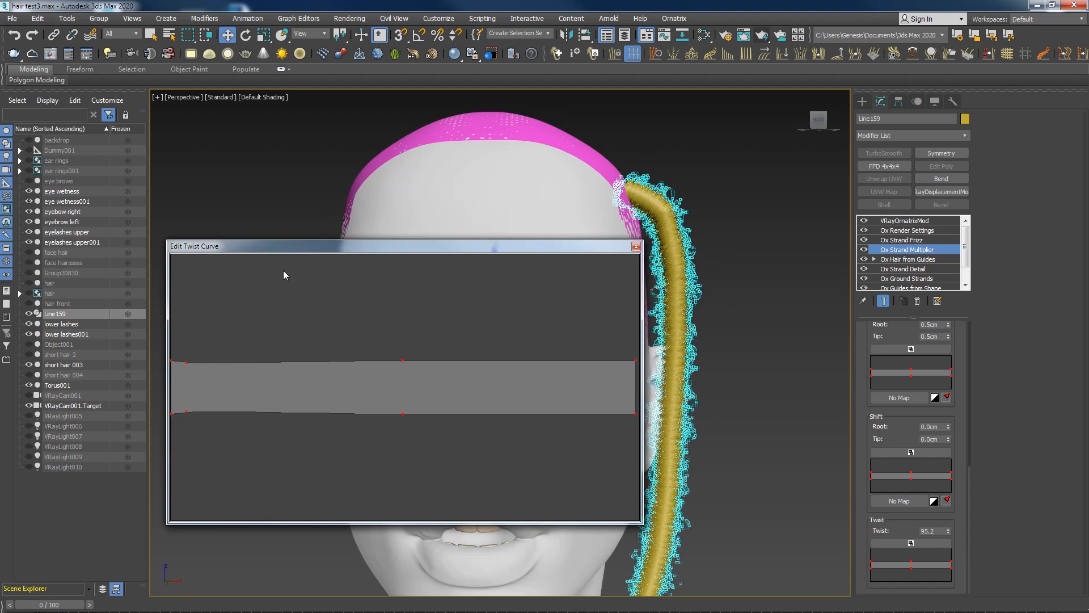
{"action": "left_click_drag", "start_coordinate": [298, 247], "coordinate": [445, 240]}
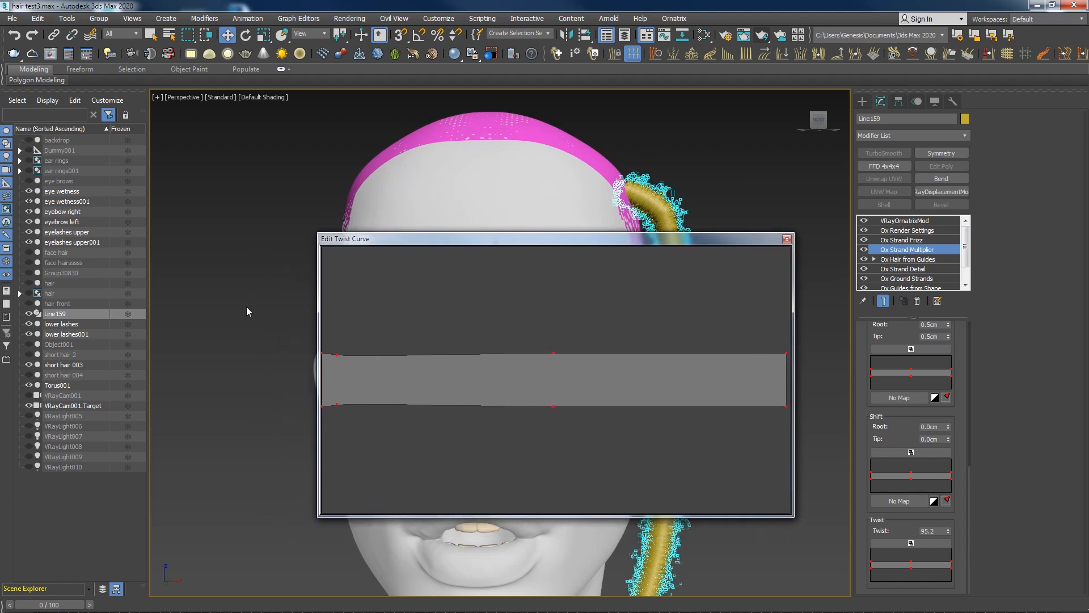
Collapse the twist curve to zero at the root, add a second point so it widens gradually to full twist, and close the editor
{"action": "left_click_drag", "start_coordinate": [336, 358], "coordinate": [322, 382]}
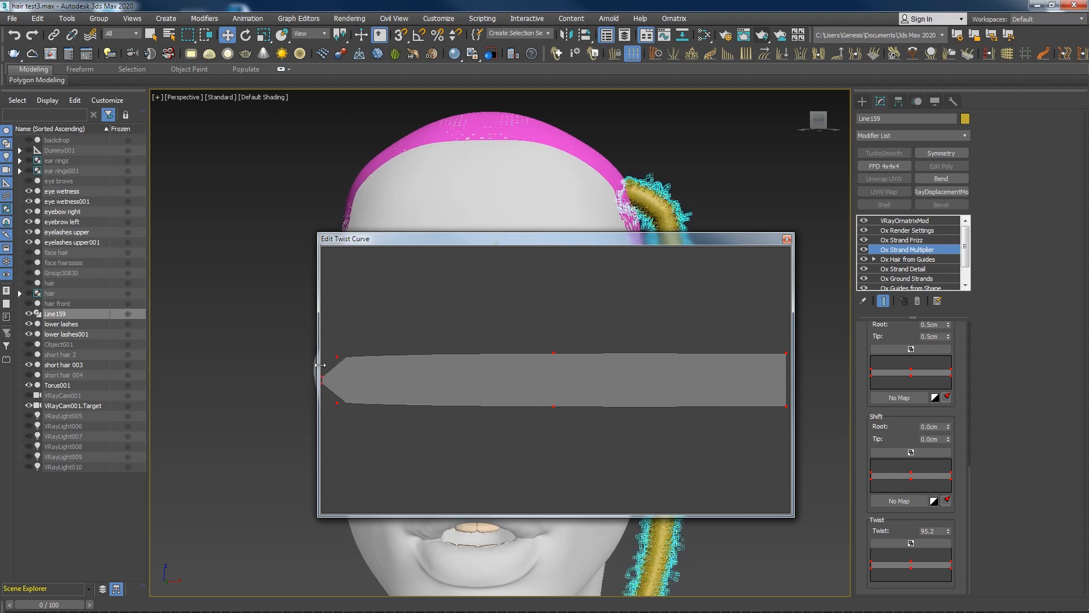
{"action": "left_click_drag", "start_coordinate": [323, 375], "coordinate": [322, 379]}
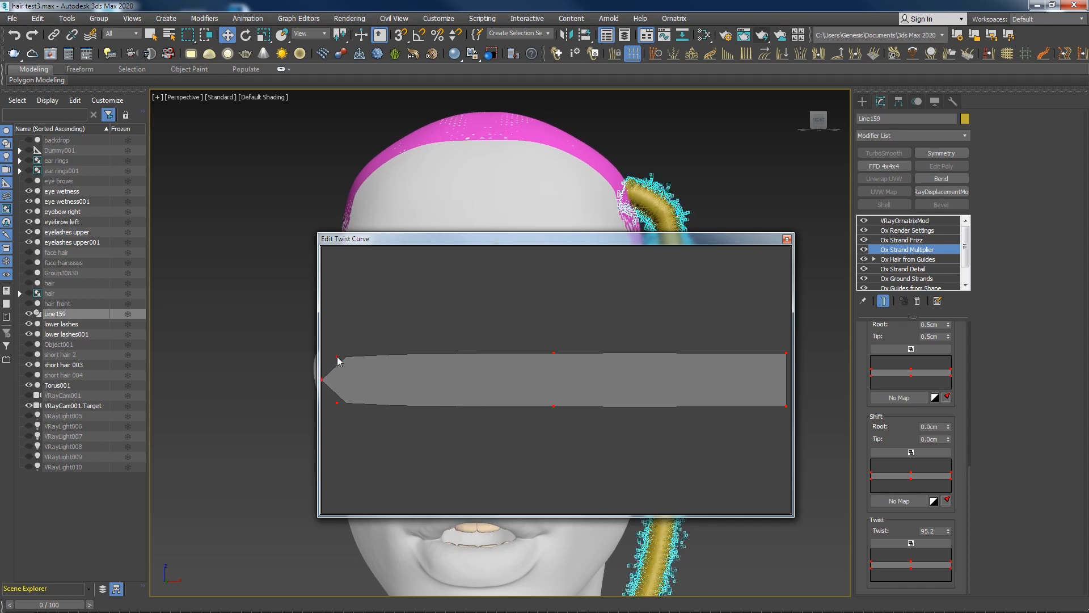
{"action": "mouse_move", "coordinate": [339, 357]}
{"action": "left_mouse_down"}
{"action": "mouse_move", "coordinate": [340, 372]}
{"action": "mouse_move", "coordinate": [346, 362]}
{"action": "left_mouse_up"}
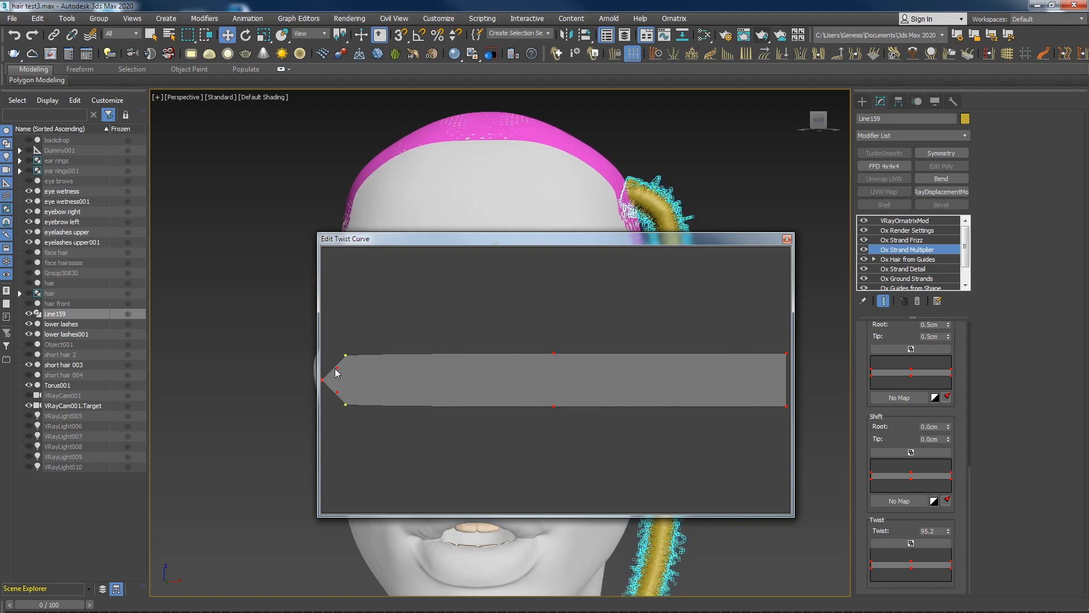
{"action": "left_click_drag", "start_coordinate": [336, 376], "coordinate": [339, 379]}
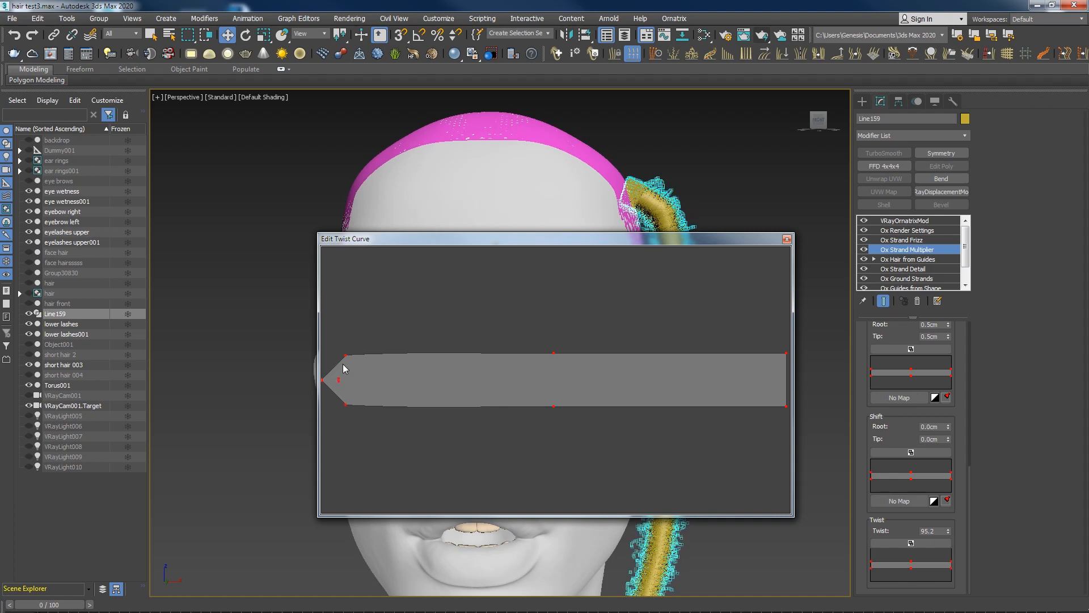
{"action": "left_click_drag", "start_coordinate": [361, 361], "coordinate": [369, 356]}
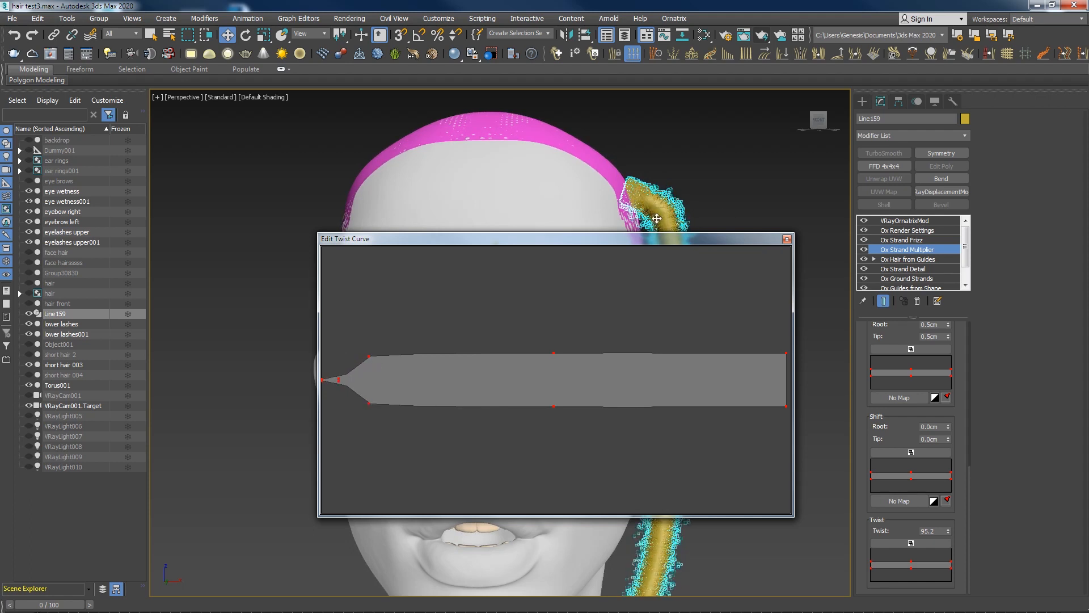
{"action": "left_click", "coordinate": [786, 238]}
Set the root Spread of the Ox Strand Multiplier to 1.01 cm
{"action": "scroll", "coordinate": [655, 164], "scroll_direction": "up", "scroll_amount": 10}
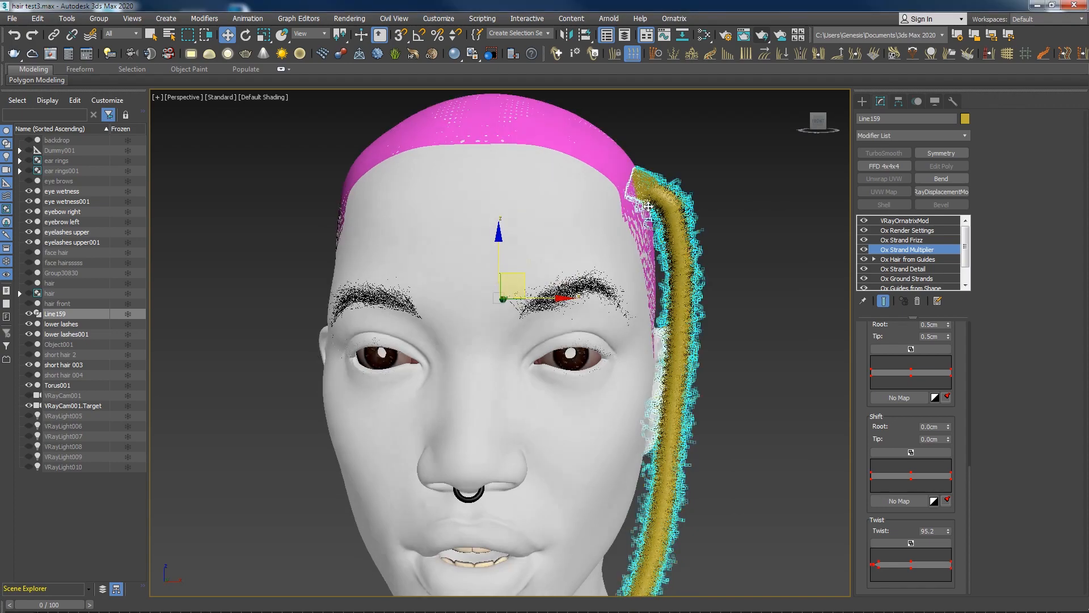
{"action": "middle_click_drag", "start_coordinate": [656, 169], "coordinate": [646, 201], "text": "alt"}
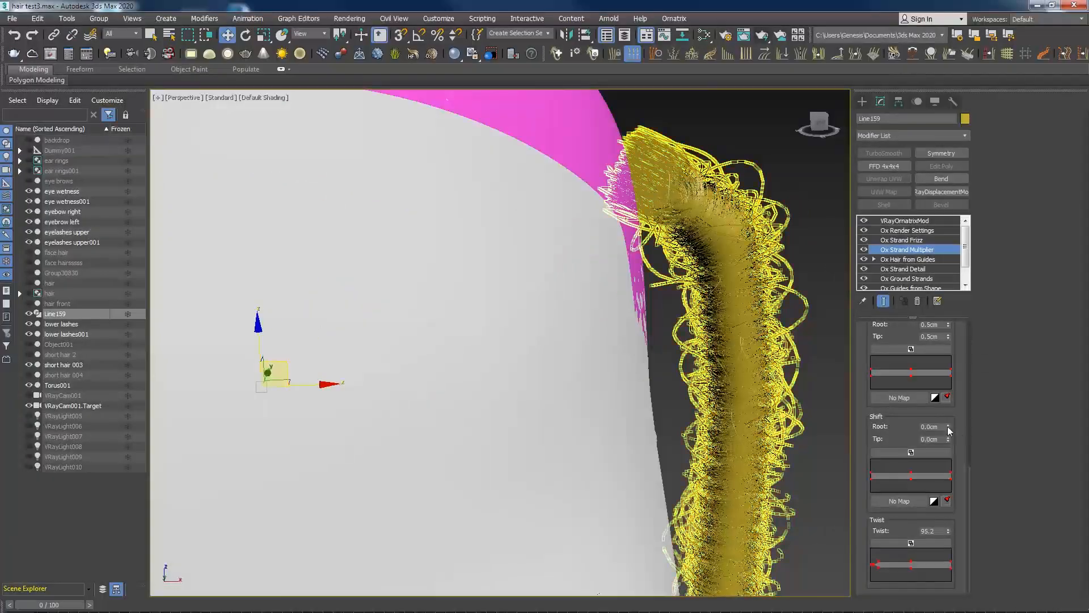
{"action": "left_click_drag", "start_coordinate": [969, 470], "coordinate": [969, 426]}
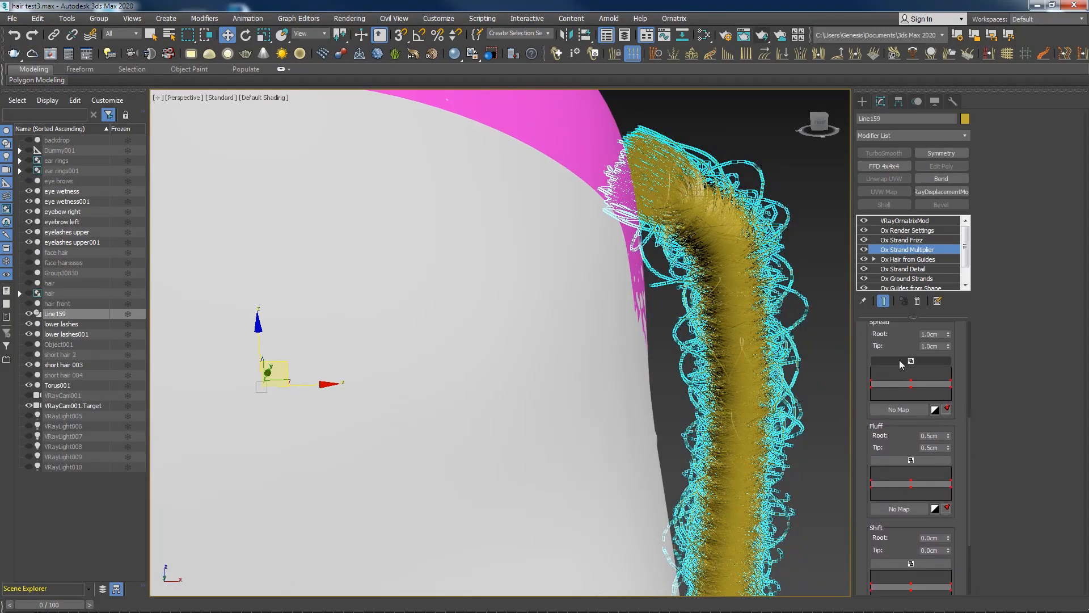
{"action": "left_click_drag", "start_coordinate": [968, 426], "coordinate": [919, 383]}
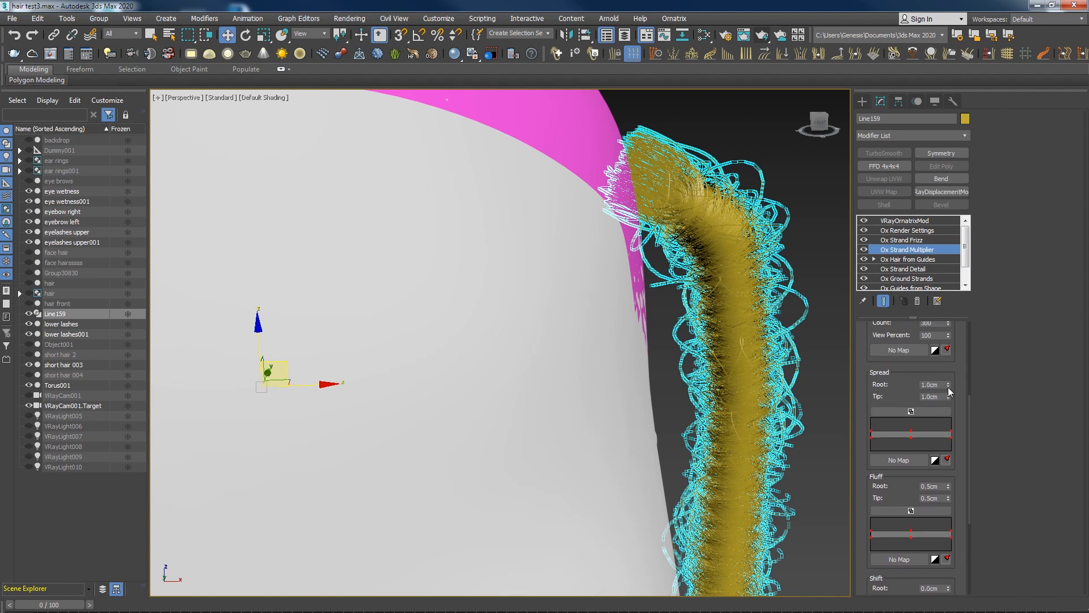
{"action": "left_click_drag", "start_coordinate": [948, 387], "coordinate": [951, 382]}
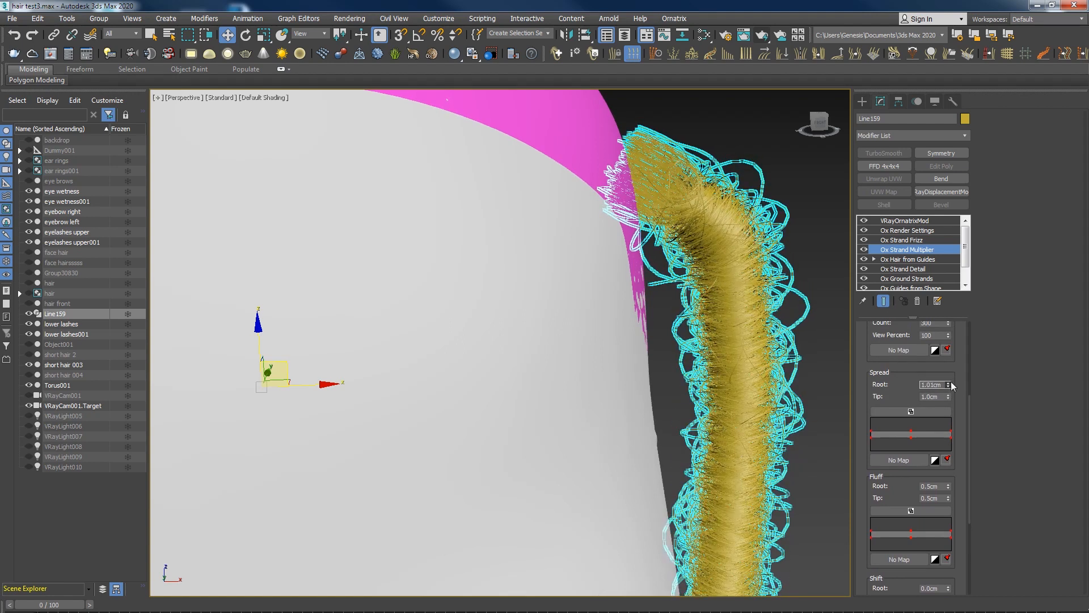
Open the multiplier's Spread curve in an enlarged editor, add a point near the root and flare the root end wide
{"action": "left_click", "coordinate": [887, 414]}
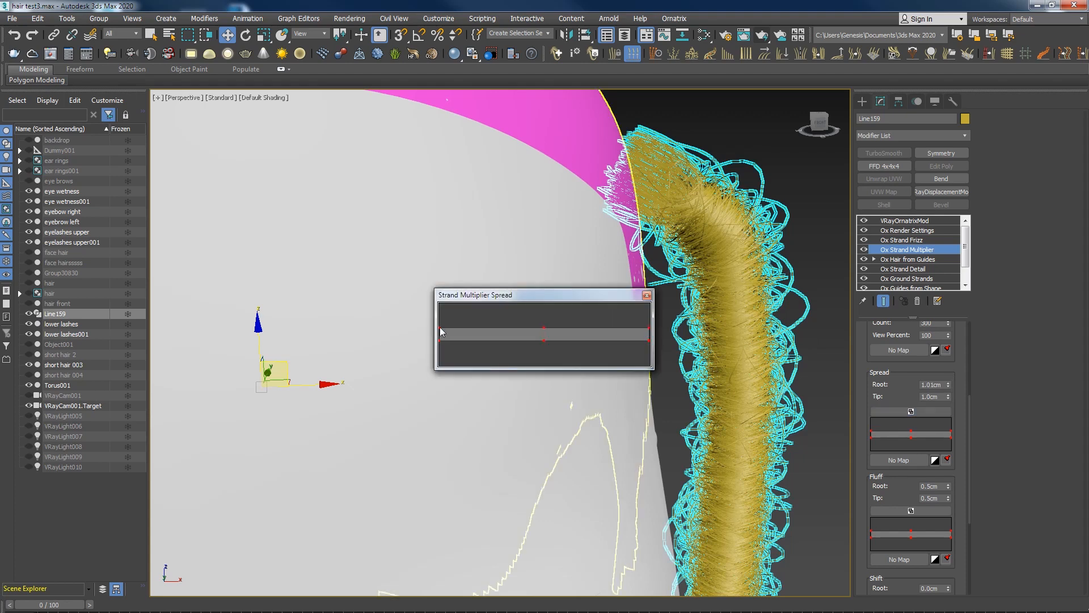
{"action": "left_click_drag", "start_coordinate": [439, 366], "coordinate": [238, 567]}
{"action": "left_click_drag", "start_coordinate": [242, 406], "coordinate": [264, 414]}
{"action": "left_click", "coordinate": [261, 390]}
{"action": "middle_click_drag", "start_coordinate": [727, 253], "coordinate": [657, 270], "text": "alt"}
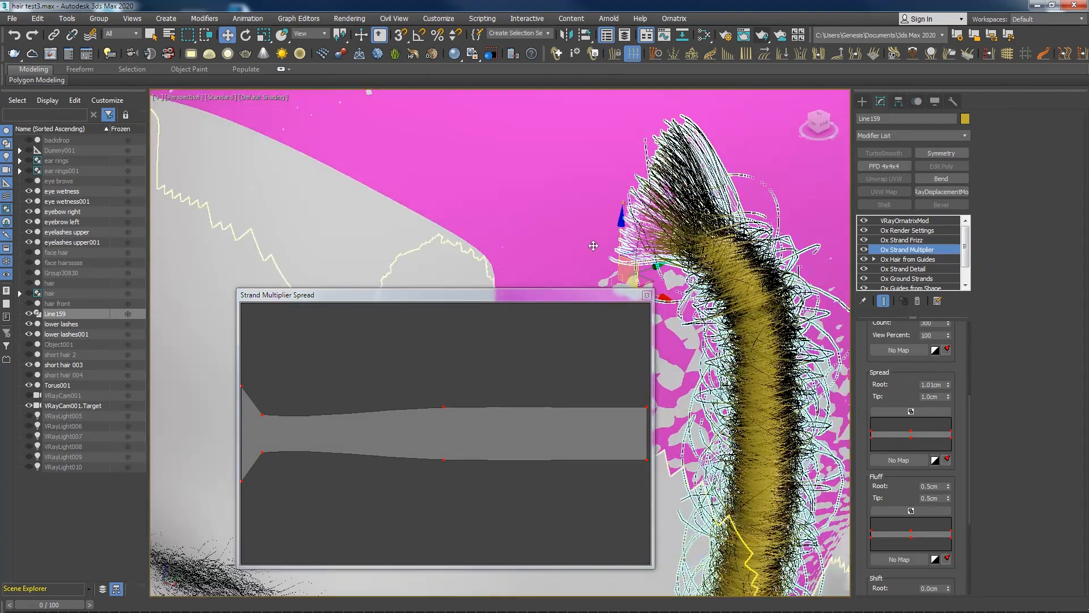
Add another point near the Spread curve's root, pinch the point just behind the flare to zero, and close the editor
{"action": "left_click", "coordinate": [263, 417]}
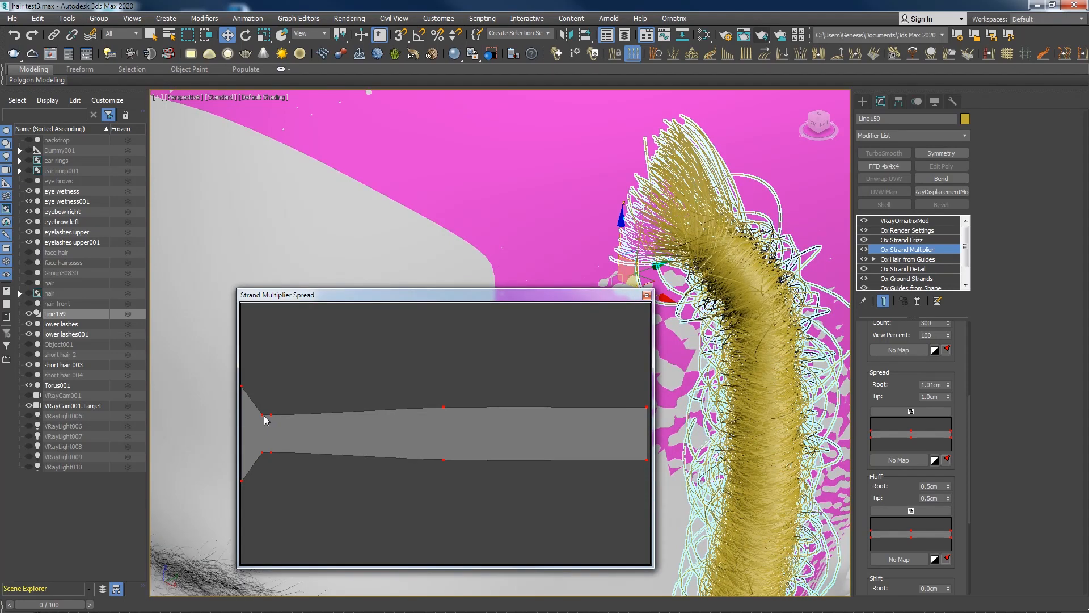
{"action": "left_click_drag", "start_coordinate": [264, 424], "coordinate": [263, 431]}
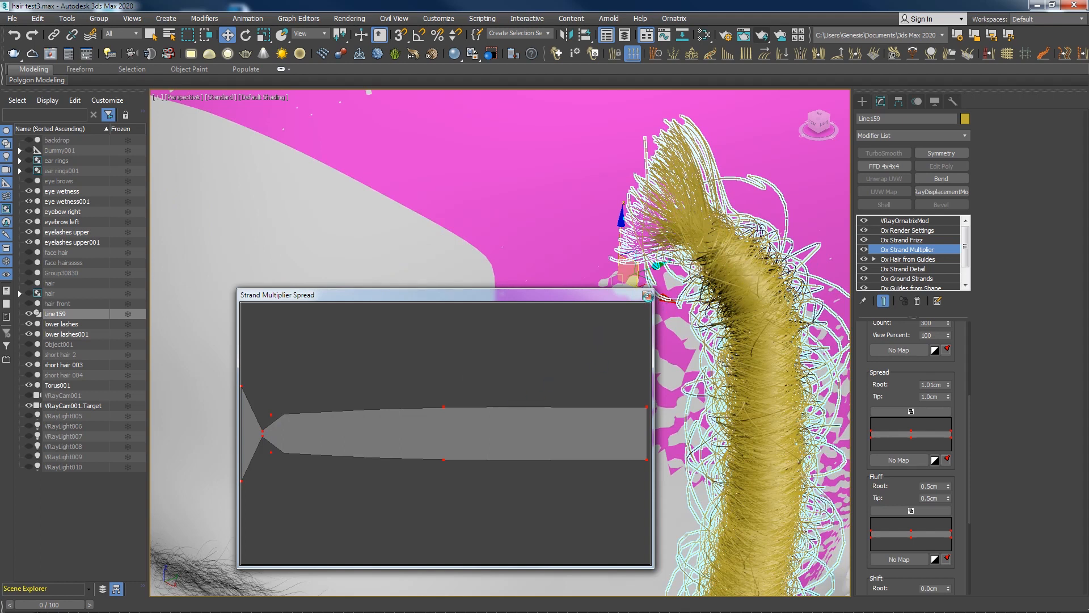
{"action": "left_click", "coordinate": [647, 295]}
{"action": "scroll", "coordinate": [672, 369], "scroll_direction": "down", "scroll_amount": 5}
{"action": "middle_click_drag", "start_coordinate": [672, 369], "coordinate": [670, 346], "text": "alt"}
Open the multiplier's Fluff curve in an enlarged editor, narrow its root end and add a point close to it
{"action": "left_click", "coordinate": [924, 510]}
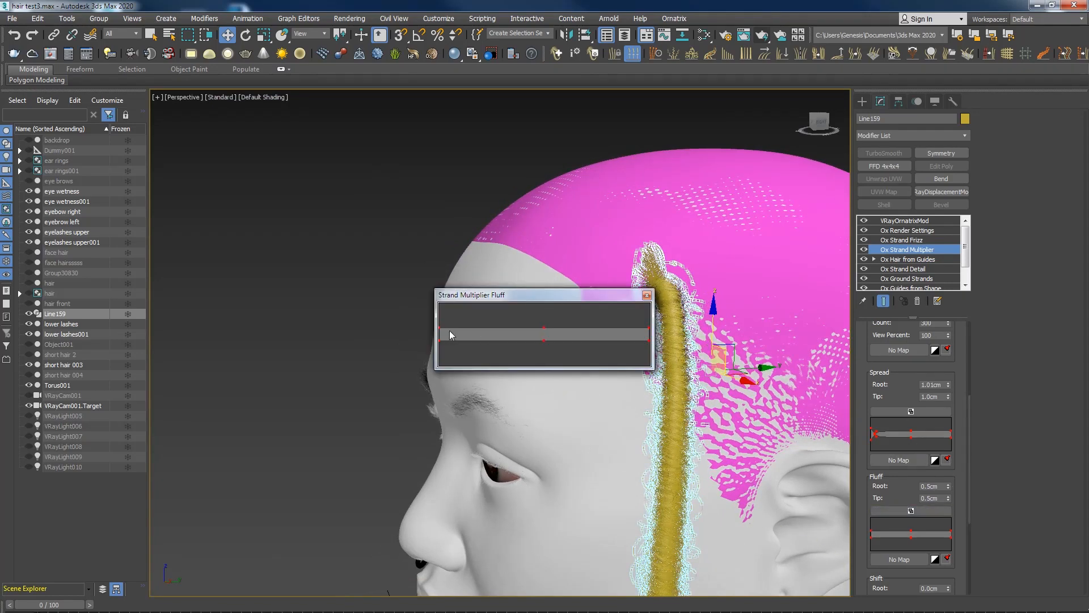
{"action": "left_click_drag", "start_coordinate": [435, 368], "coordinate": [233, 536]}
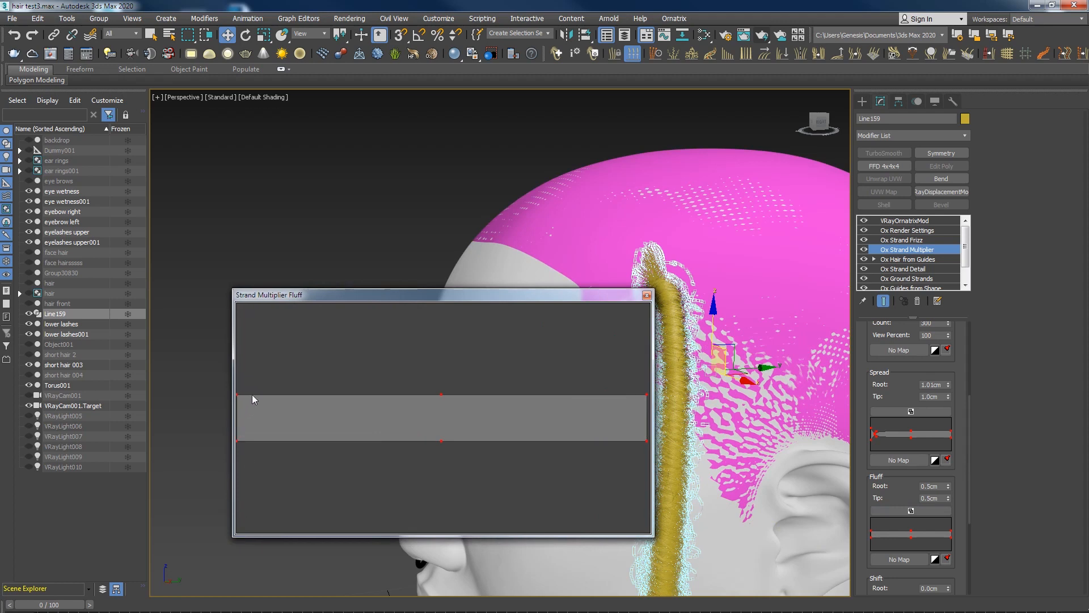
{"action": "left_click", "coordinate": [237, 395]}
{"action": "left_click_drag", "start_coordinate": [239, 415], "coordinate": [257, 396]}
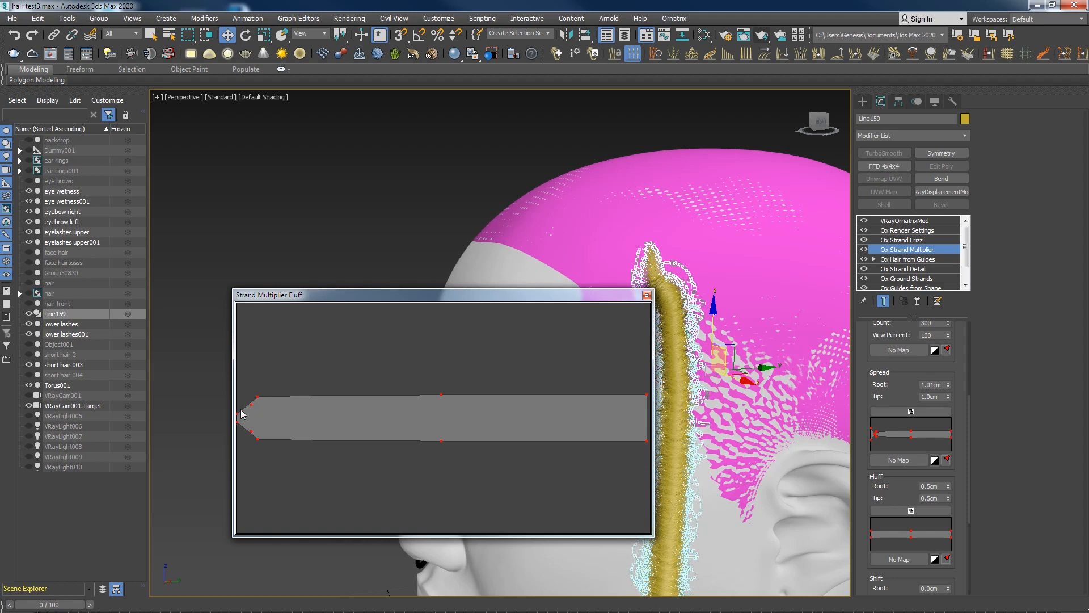
Flare the Fluff curve's root end almost to maximum, try to pinch the point just behind it, close the editor and inspect the root
{"action": "left_click_drag", "start_coordinate": [238, 416], "coordinate": [236, 315]}
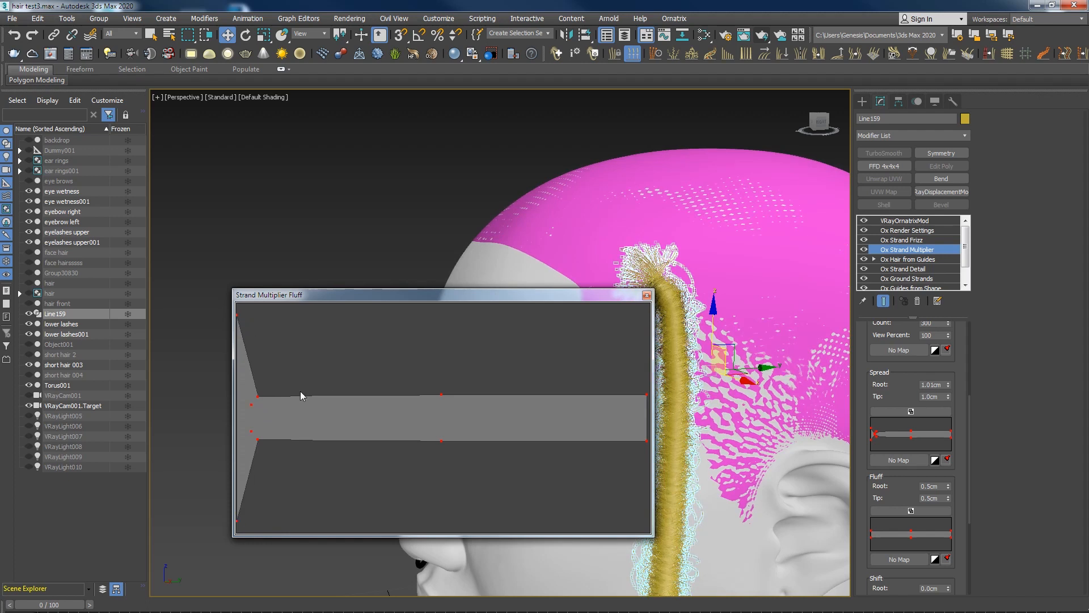
{"action": "left_click_drag", "start_coordinate": [251, 405], "coordinate": [251, 412]}
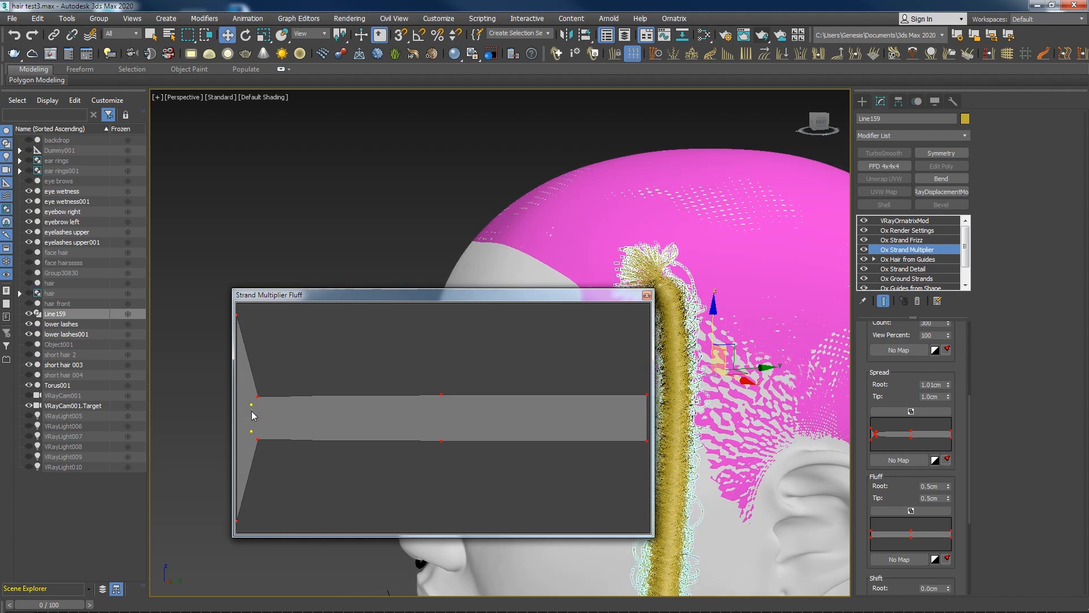
{"action": "left_click", "coordinate": [646, 295]}
{"action": "middle_click_drag", "start_coordinate": [646, 301], "coordinate": [675, 329], "text": "alt"}
{"action": "middle_click_drag", "start_coordinate": [668, 288], "coordinate": [737, 270], "text": "alt"}
{"action": "scroll", "coordinate": [653, 291], "scroll_direction": "up", "scroll_amount": 3}
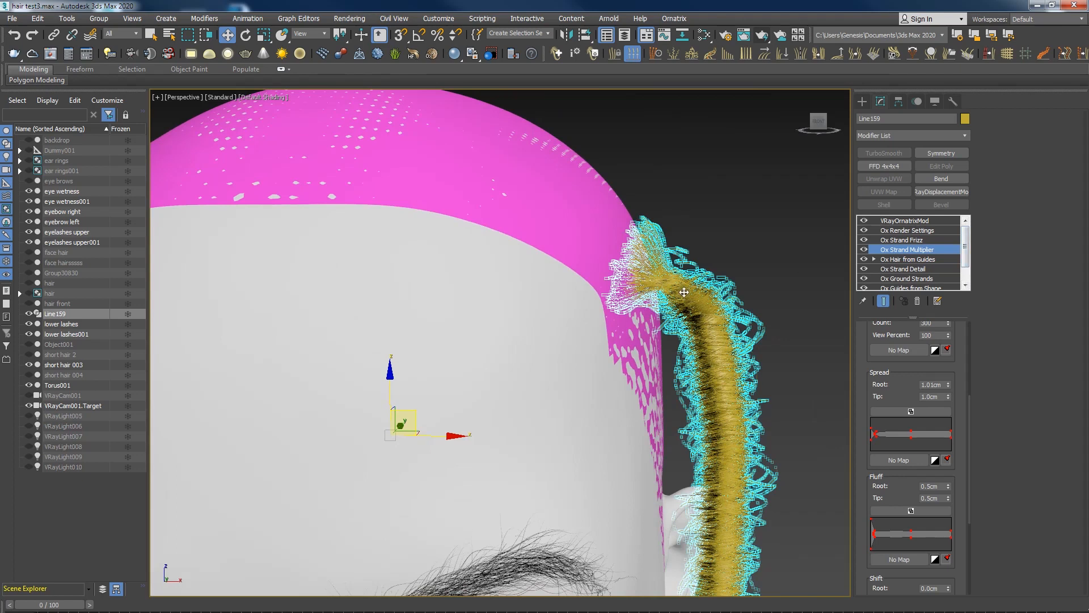
{"action": "right_click_drag", "start_coordinate": [1088, 275], "coordinate": [671, 284]}
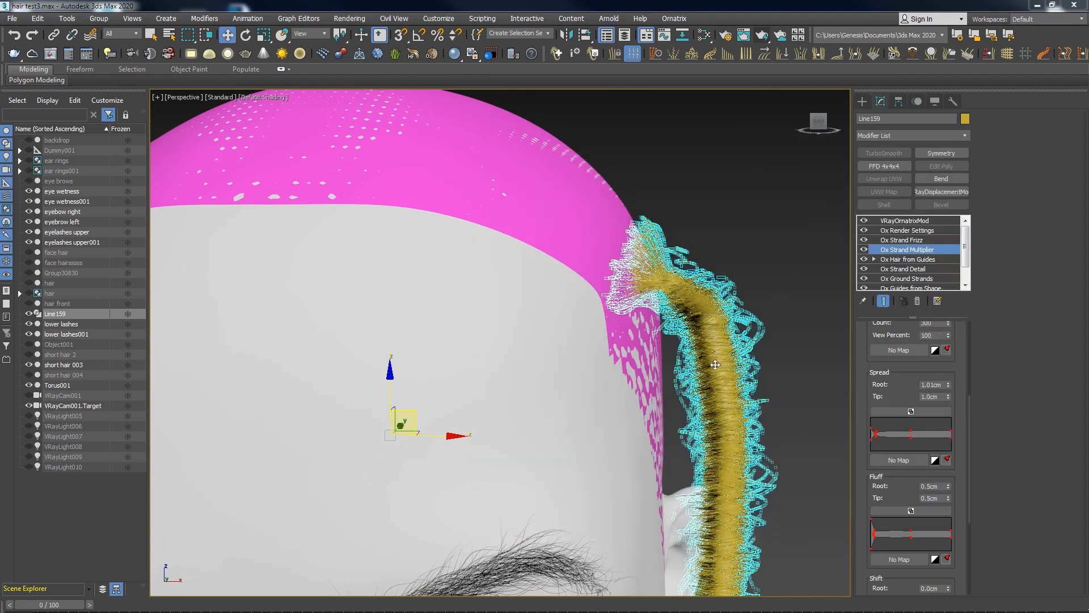
Move the guide spline's second vertex up and closer to the head in the Editable Spline, and show the hair result again
{"action": "left_click_drag", "start_coordinate": [966, 259], "coordinate": [965, 277]}
{"action": "left_click", "coordinate": [908, 282]}
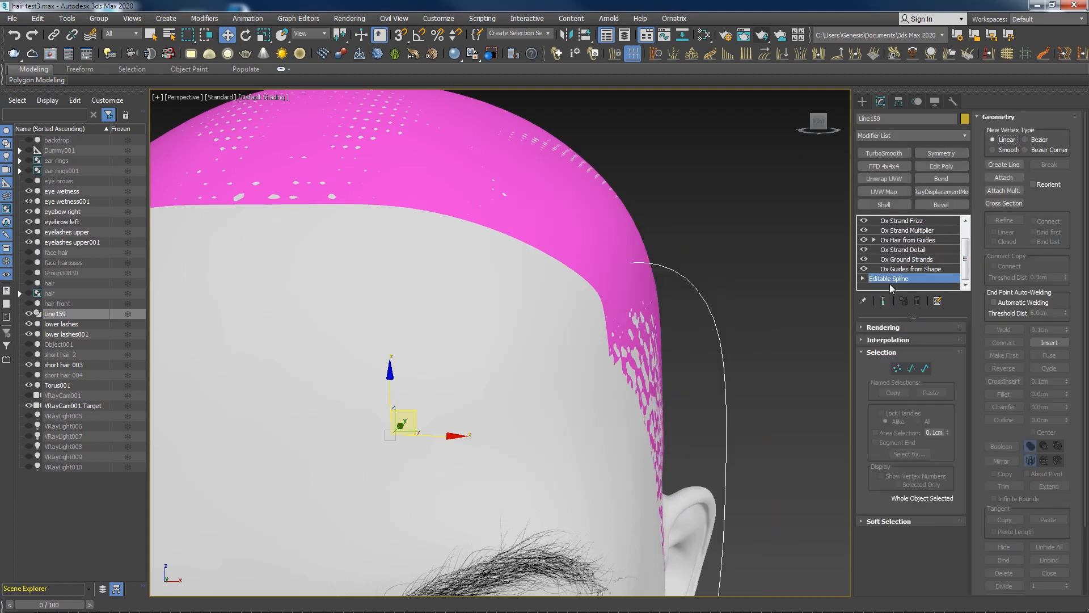
{"action": "left_click", "coordinate": [897, 368]}
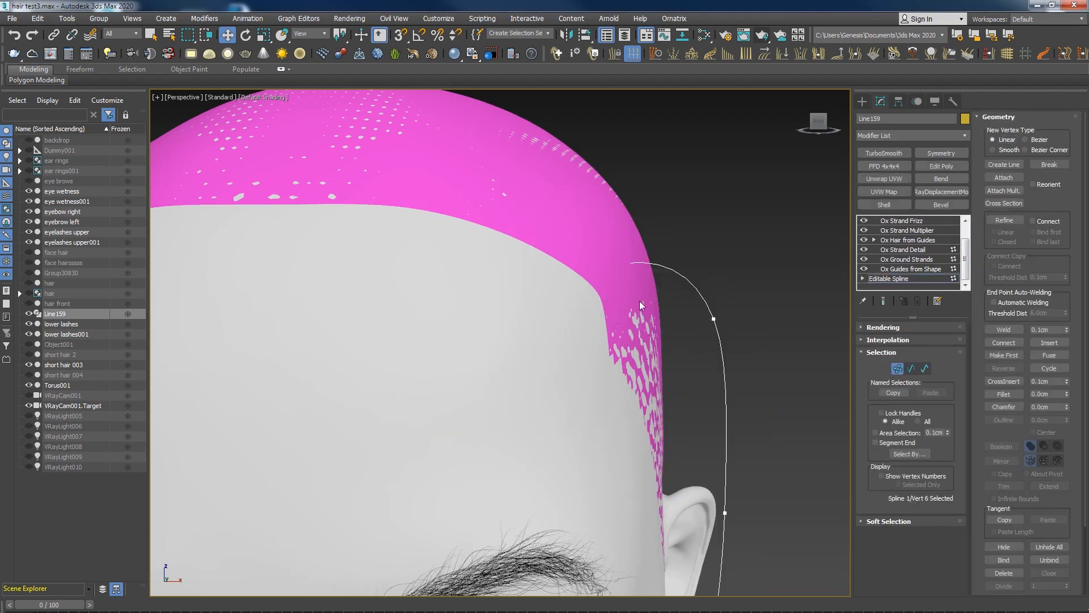
{"action": "left_click_drag", "start_coordinate": [654, 246], "coordinate": [656, 242]}
{"action": "left_click", "coordinate": [715, 319]}
{"action": "left_click_drag", "start_coordinate": [732, 297], "coordinate": [702, 223]}
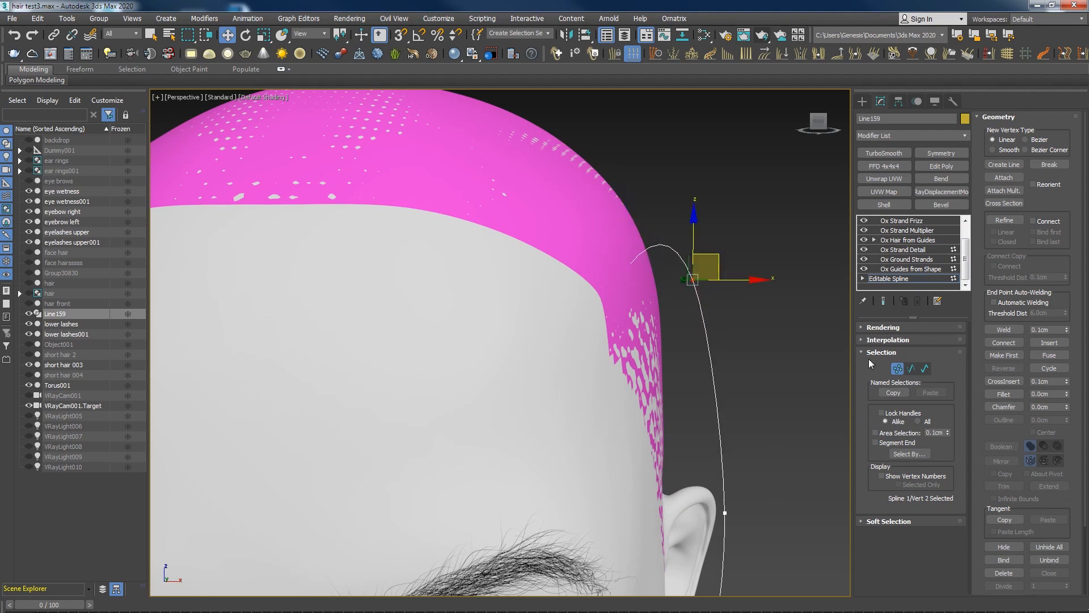
{"action": "left_click", "coordinate": [883, 301]}
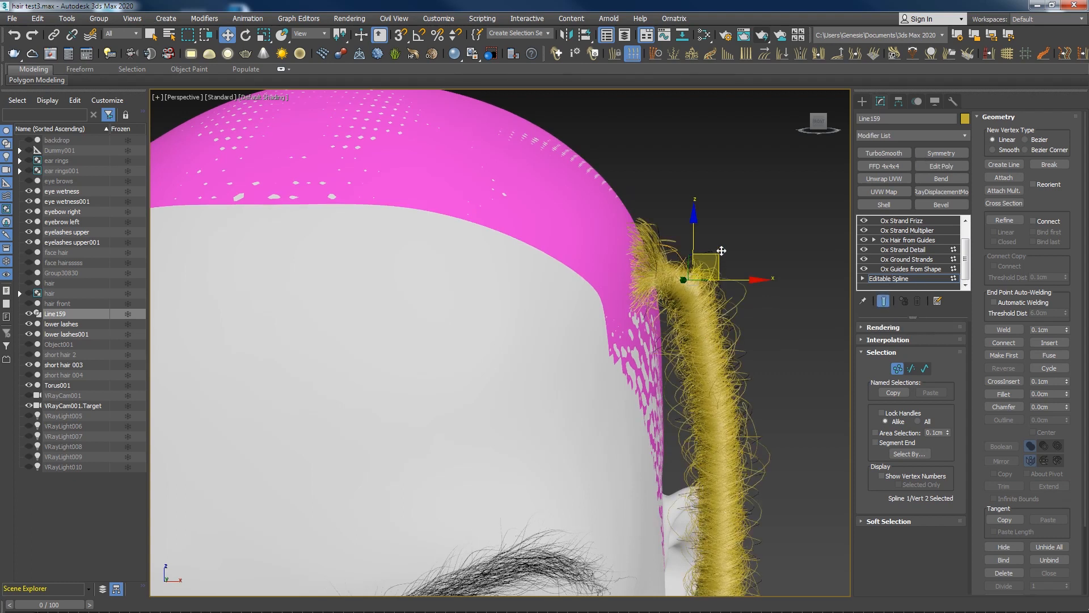
Select the guide spline's root vertex and adjust how the base of the lock meets the scalp
{"action": "middle_click_drag", "start_coordinate": [699, 310], "coordinate": [681, 322], "text": "alt"}
{"action": "left_click", "coordinate": [649, 247]}
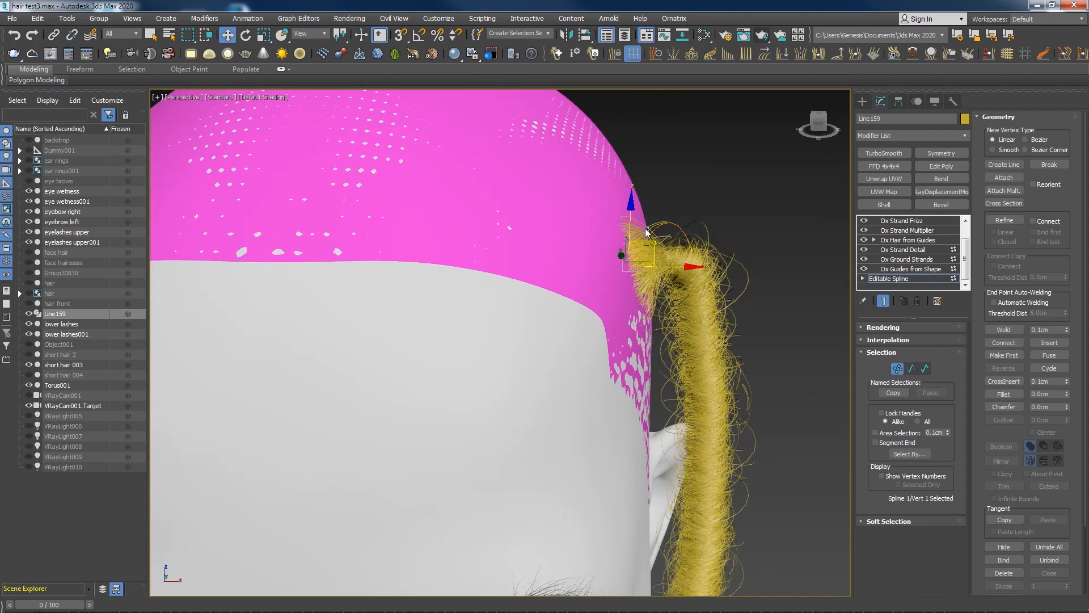
{"action": "left_click", "coordinate": [635, 270]}
{"action": "left_click_drag", "start_coordinate": [610, 233], "coordinate": [612, 234]}
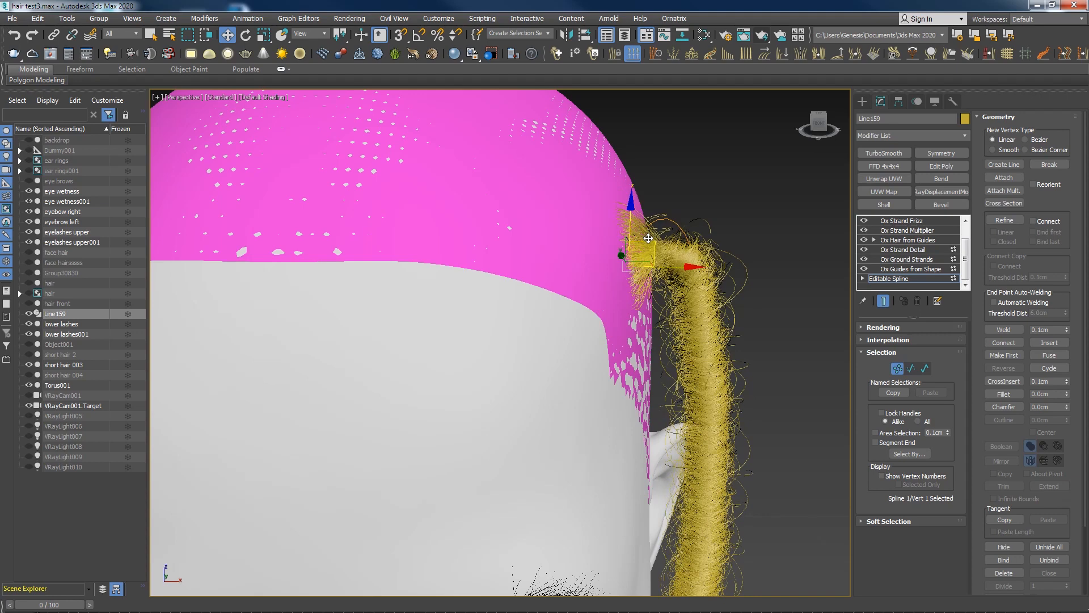
{"action": "middle_click_drag", "start_coordinate": [649, 223], "coordinate": [727, 321], "text": "alt"}
{"action": "left_click", "coordinate": [897, 368]}
{"action": "middle_click_drag", "start_coordinate": [811, 354], "coordinate": [706, 339], "text": "alt"}
{"action": "scroll", "coordinate": [791, 366], "scroll_direction": "up", "scroll_amount": 5}
{"action": "left_click", "coordinate": [898, 368]}
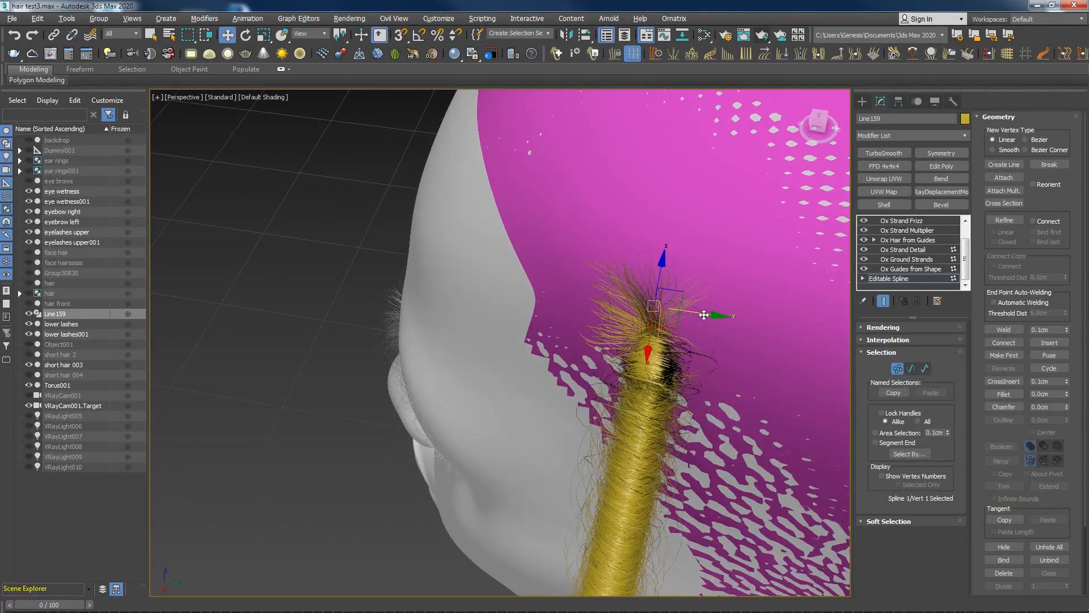
Examine the lock from several angles and compare it with the reference photo's dreadlocks from hairline to tips
{"action": "middle_click_drag", "start_coordinate": [714, 318], "coordinate": [759, 389], "text": "alt"}
{"action": "middle_click_drag", "start_coordinate": [759, 431], "coordinate": [727, 342]}
{"action": "scroll", "coordinate": [726, 343], "scroll_direction": "down", "scroll_amount": 5}
{"action": "middle_click_drag", "start_coordinate": [658, 428], "coordinate": [704, 368], "text": "alt"}
{"action": "mouse_move", "coordinate": [712, 426]}
{"action": "middle_mouse_down"}
{"action": "mouse_move", "coordinate": [709, 335]}
{"action": "mouse_move", "coordinate": [713, 397]}
{"action": "mouse_move", "coordinate": [730, 417]}
{"action": "middle_mouse_up"}
{"action": "left_click", "coordinate": [690, 481]}
{"action": "right_click_drag", "start_coordinate": [1088, 267], "coordinate": [606, 332]}
{"action": "scroll", "coordinate": [597, 363], "scroll_direction": "up", "scroll_amount": 3}
{"action": "middle_click_drag", "start_coordinate": [597, 362], "coordinate": [612, 270]}
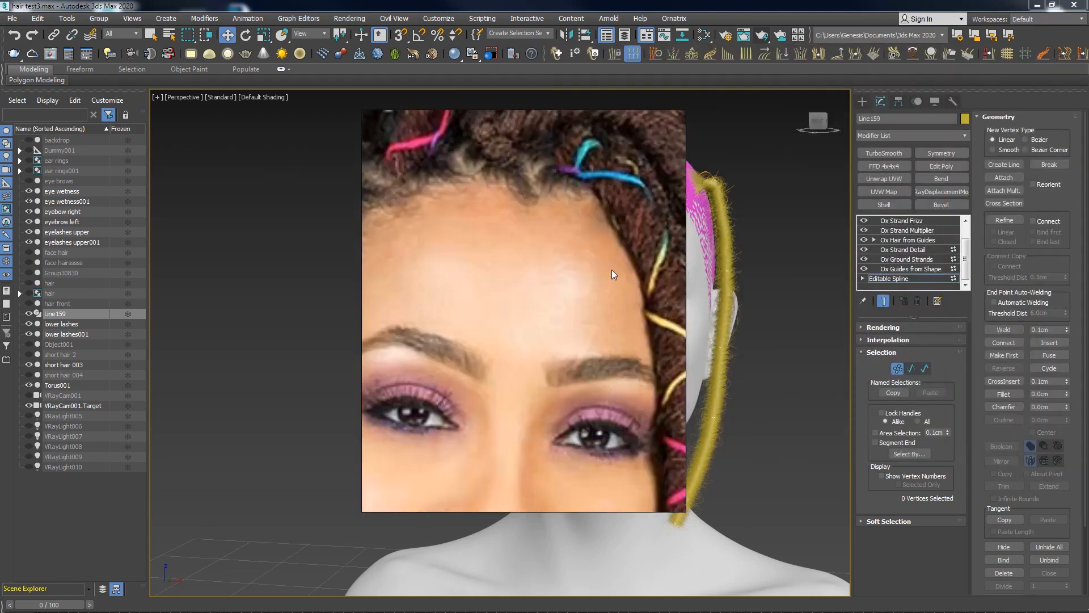
{"action": "scroll", "coordinate": [605, 373], "scroll_direction": "down", "scroll_amount": 4}
{"action": "scroll", "coordinate": [547, 339], "scroll_direction": "up", "scroll_amount": 5}
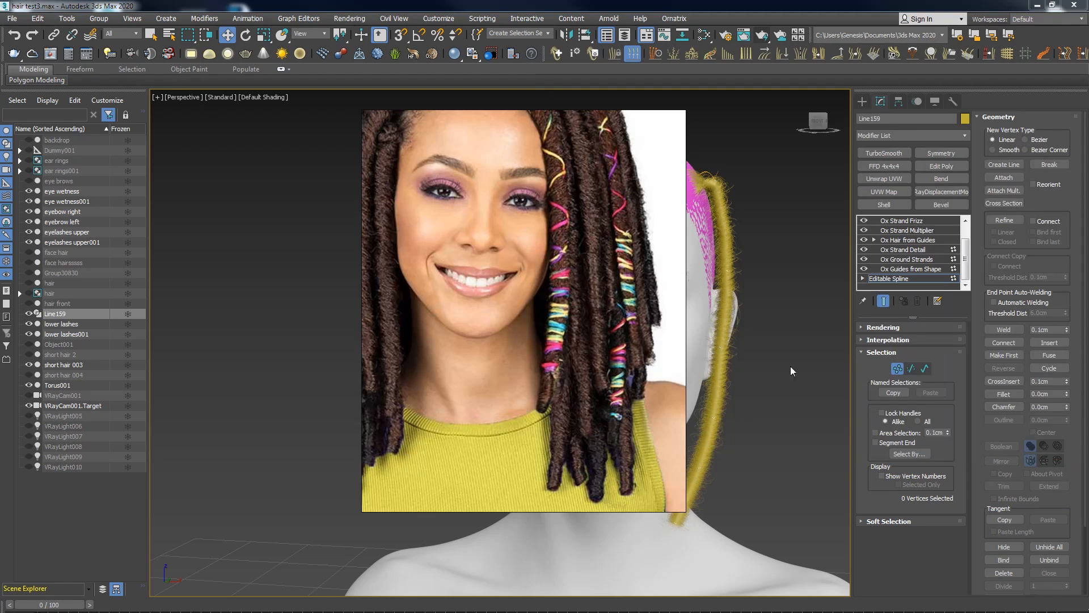
Taper the Ox Strand Multiplier's Spread curve to zero at the tip, add a wider point shortly before it, and close the editor
{"action": "left_click", "coordinate": [920, 240]}
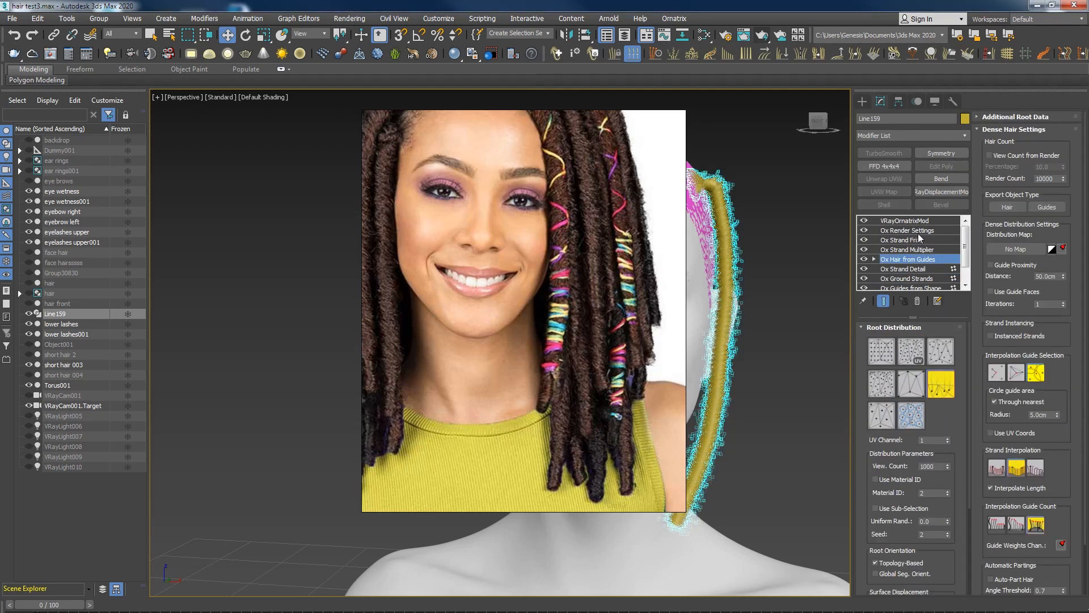
{"action": "left_click", "coordinate": [914, 250]}
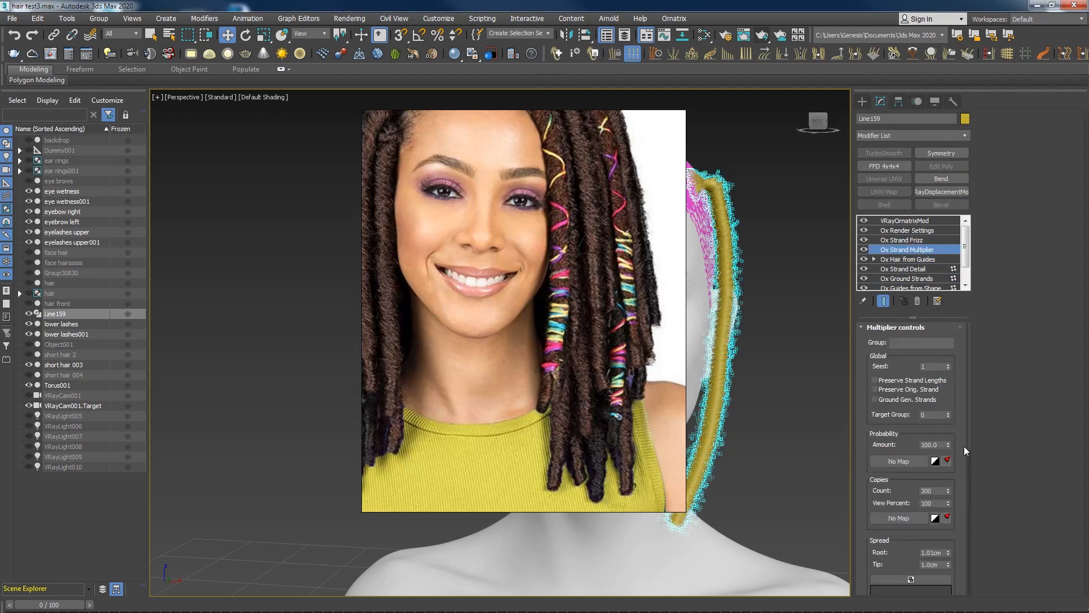
{"action": "left_click_drag", "start_coordinate": [969, 439], "coordinate": [960, 502]}
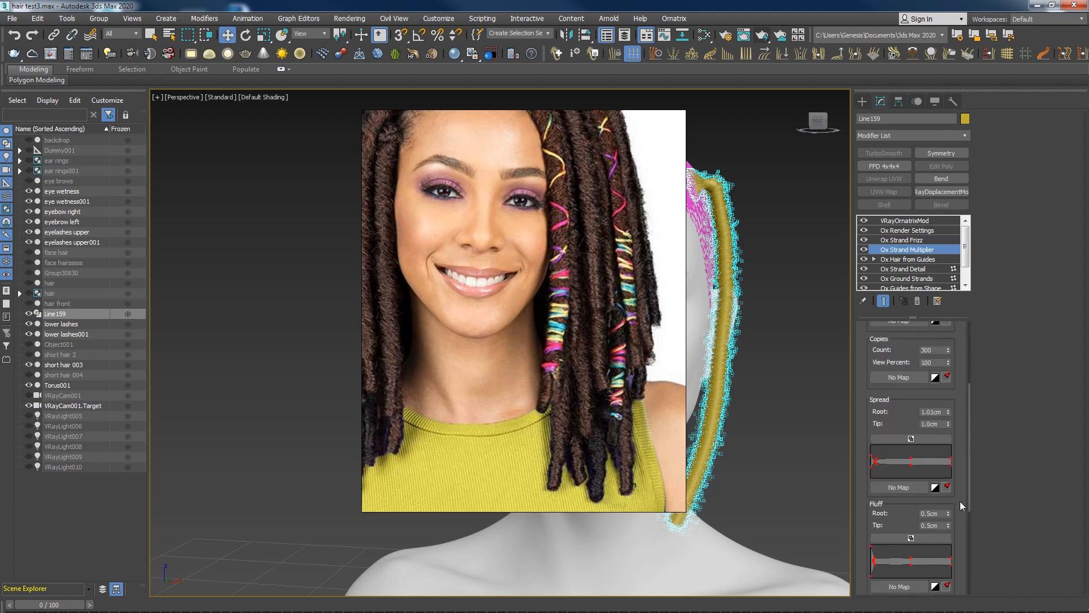
{"action": "left_click", "coordinate": [928, 439]}
{"action": "left_click_drag", "start_coordinate": [446, 291], "coordinate": [1088, 350]}
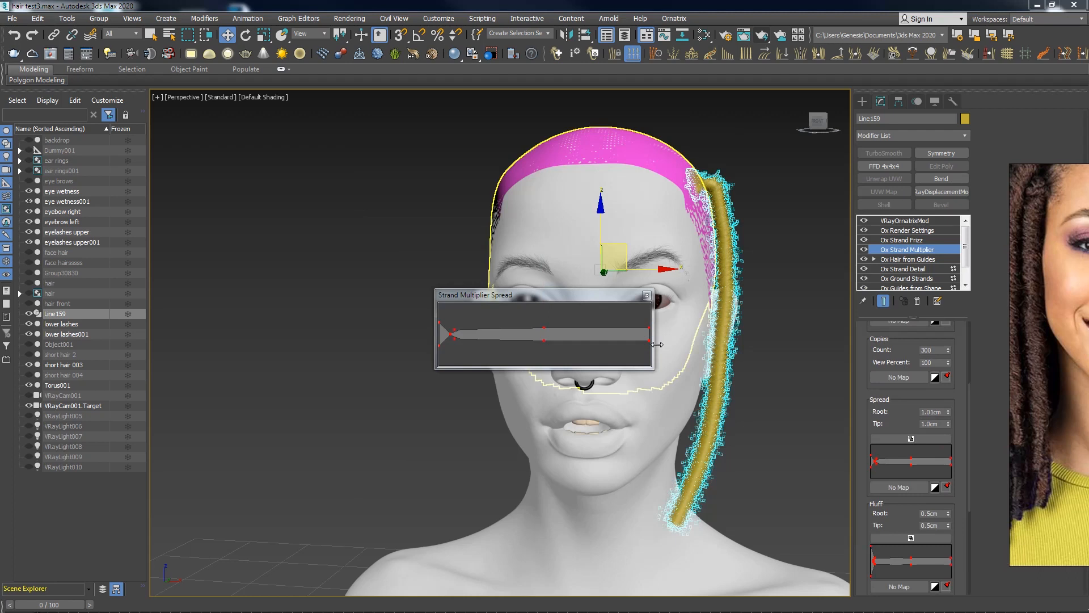
{"action": "left_click_drag", "start_coordinate": [648, 331], "coordinate": [648, 334]}
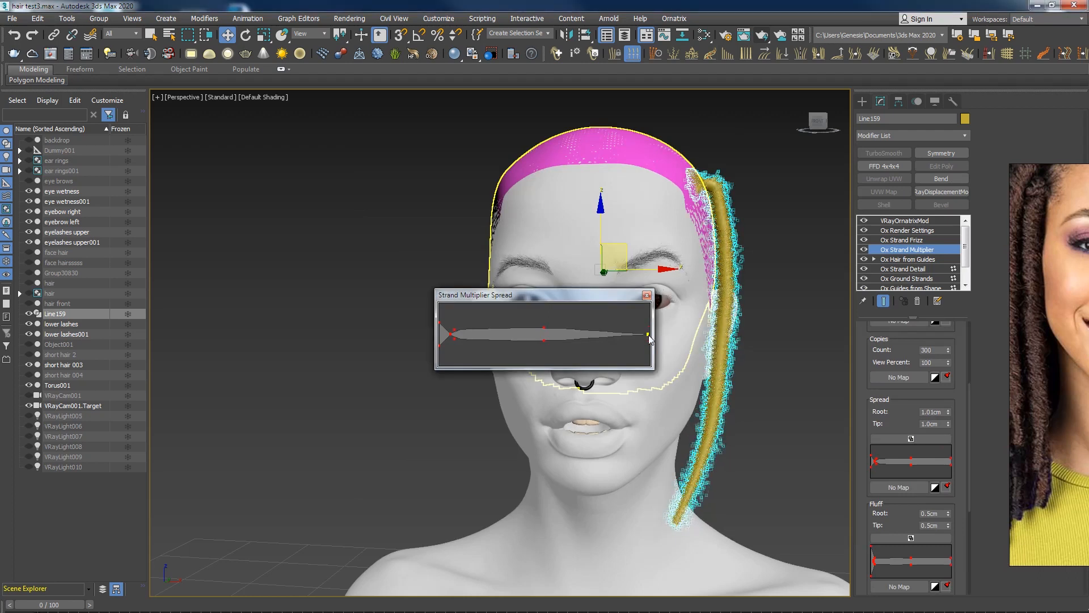
{"action": "left_click_drag", "start_coordinate": [611, 334], "coordinate": [613, 325]}
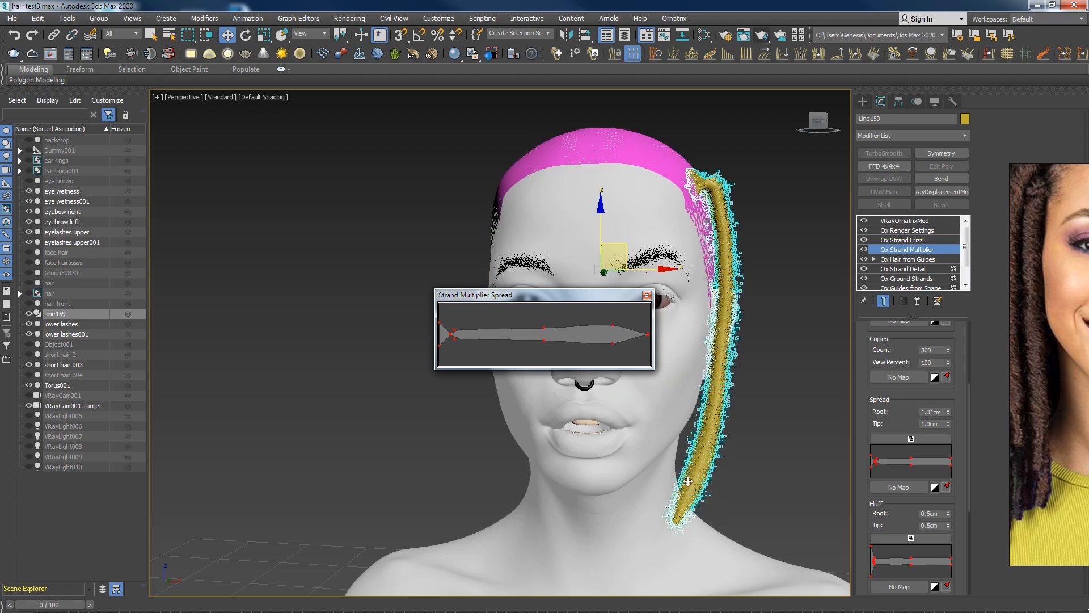
{"action": "left_click", "coordinate": [647, 295]}
{"action": "middle_click_drag", "start_coordinate": [718, 453], "coordinate": [748, 421], "text": "alt"}
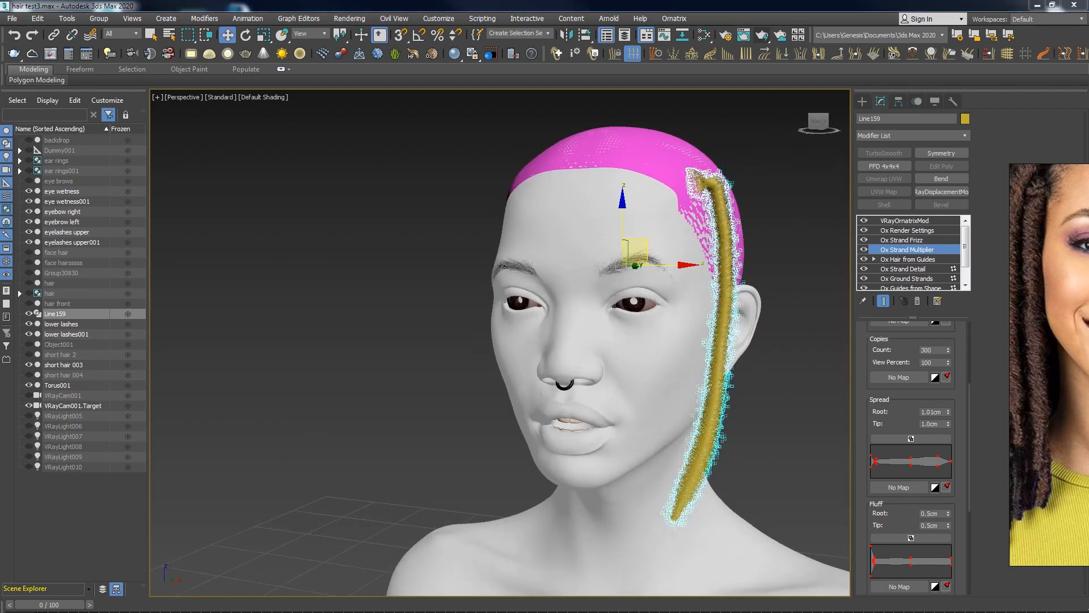
Select the lock's VRayOrnatrixMod modifier and open the Slate Material Editor
{"action": "left_click", "coordinate": [930, 251]}
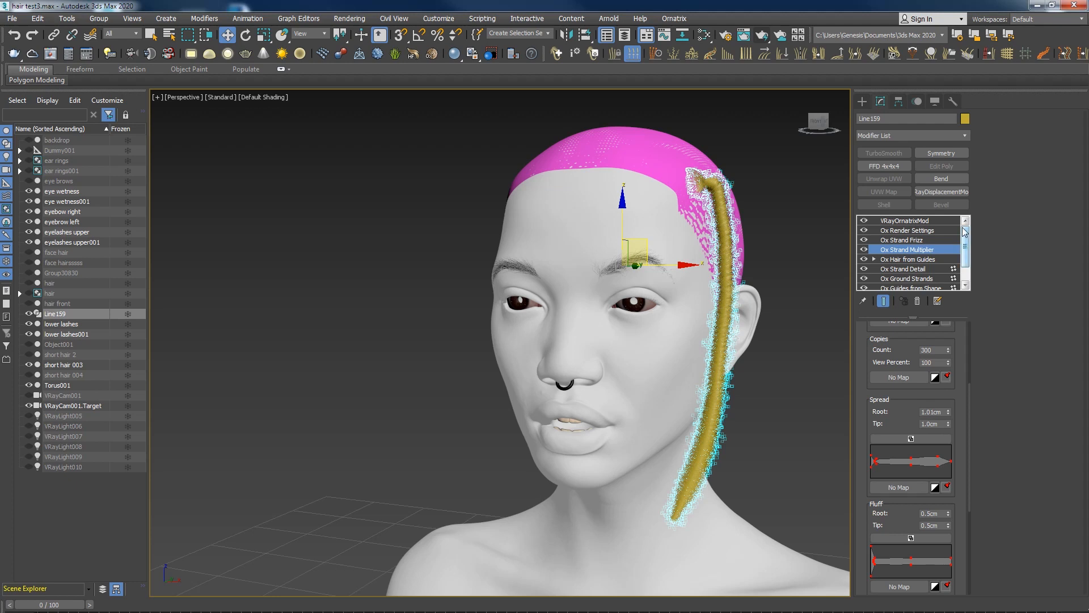
{"action": "left_click", "coordinate": [910, 221]}
{"action": "middle_click_drag", "start_coordinate": [652, 400], "coordinate": [711, 359], "text": "alt"}
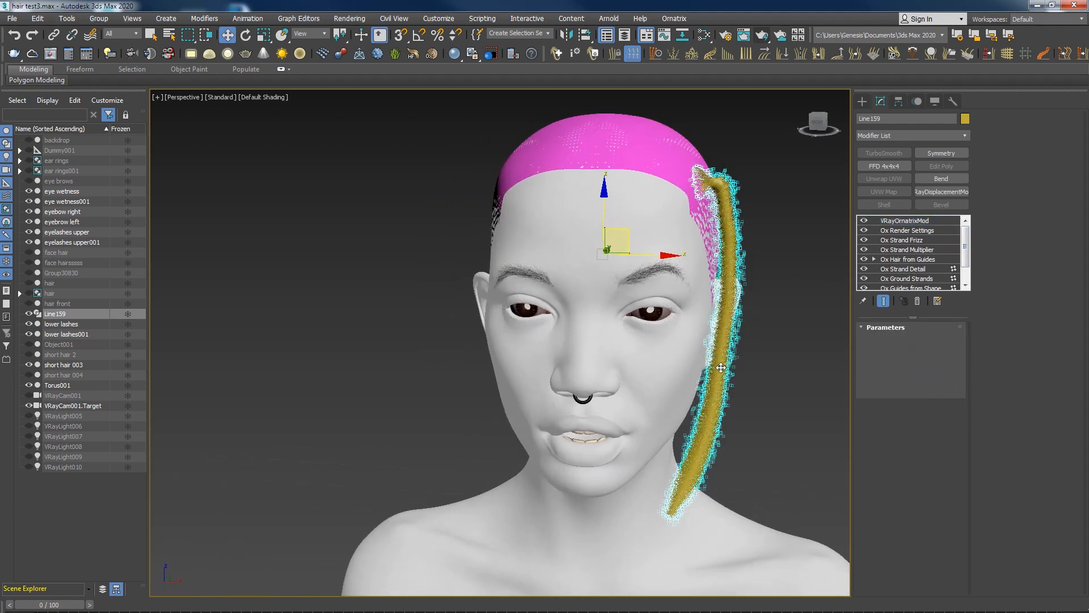
{"action": "key", "text": "m"}
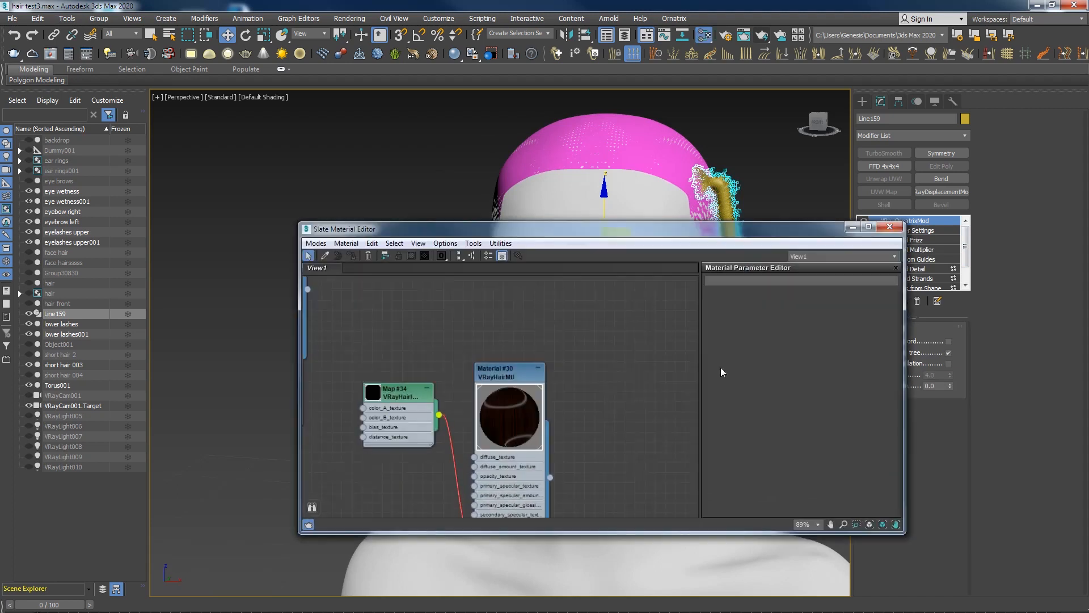
Create a second VRayHairMtl beside the existing hair material in the node view and open its parameters
{"action": "middle_click_drag", "start_coordinate": [549, 380], "coordinate": [525, 287]}
{"action": "scroll", "coordinate": [508, 319], "scroll_direction": "up", "scroll_amount": 3}
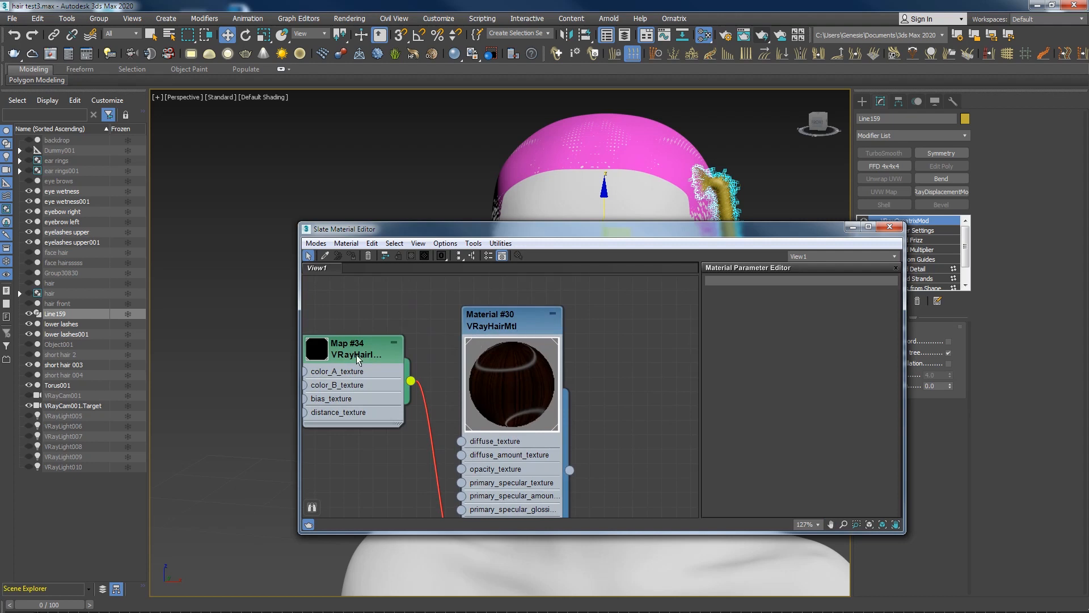
{"action": "middle_click_drag", "start_coordinate": [521, 328], "coordinate": [519, 328]}
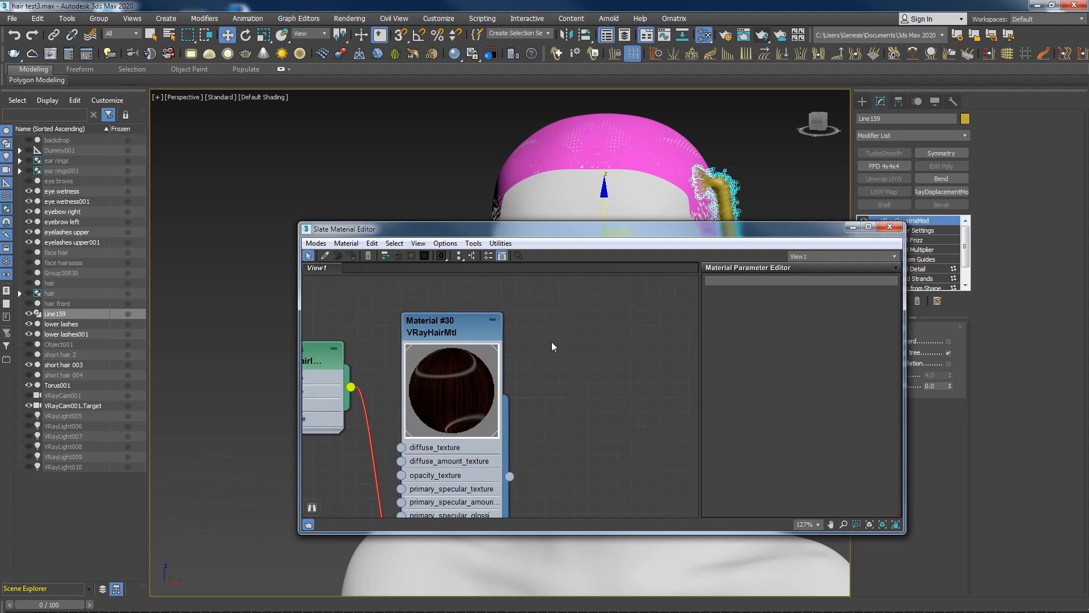
{"action": "right_click", "coordinate": [536, 328]}
{"action": "mouse_move", "coordinate": [568, 333]}
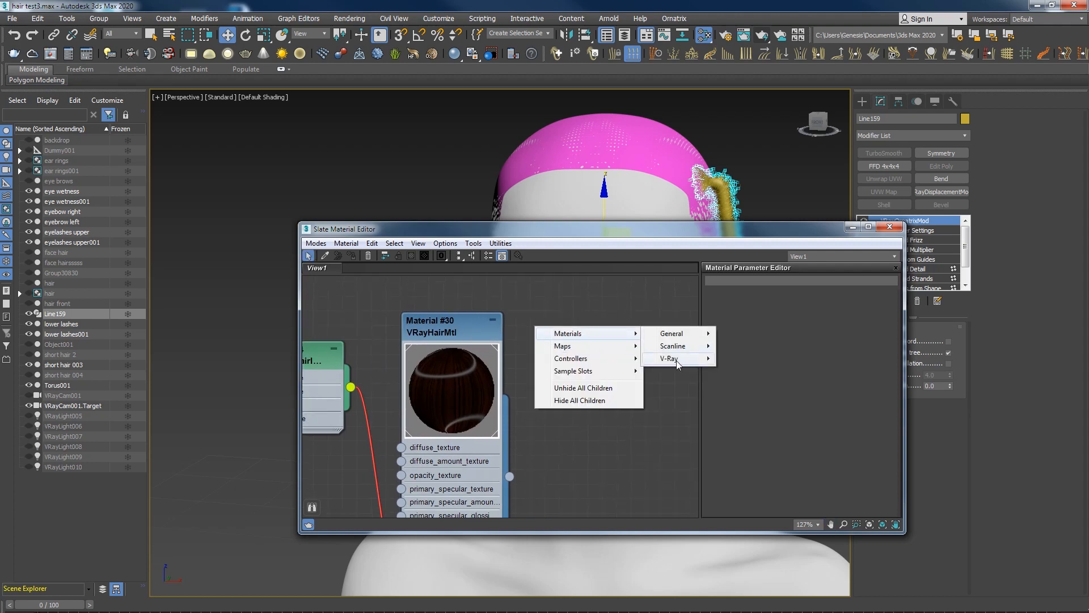
{"action": "mouse_move", "coordinate": [678, 360]}
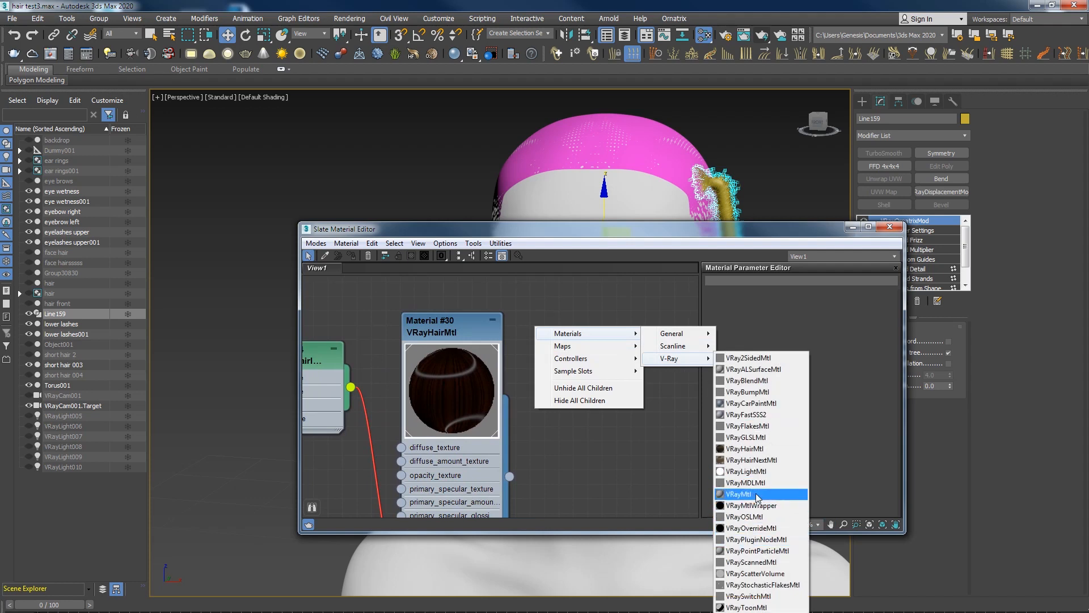
{"action": "left_click", "coordinate": [761, 449]}
{"action": "left_click_drag", "start_coordinate": [570, 336], "coordinate": [617, 325]}
{"action": "double_click", "coordinate": [618, 327]}
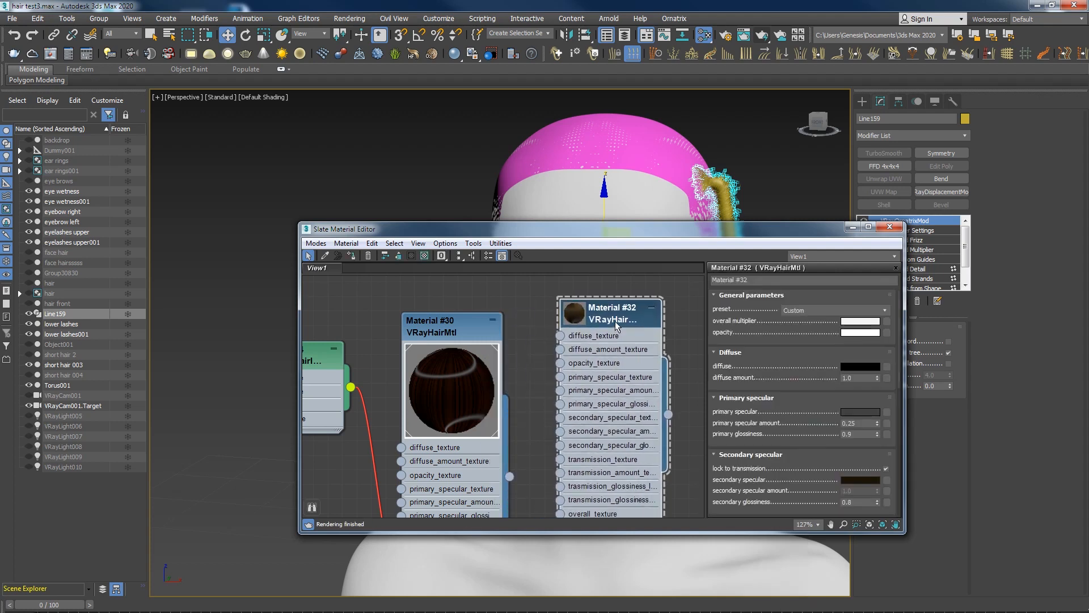
Set the new hair material's preset to Black shiny and reposition its node
{"action": "left_click", "coordinate": [846, 310]}
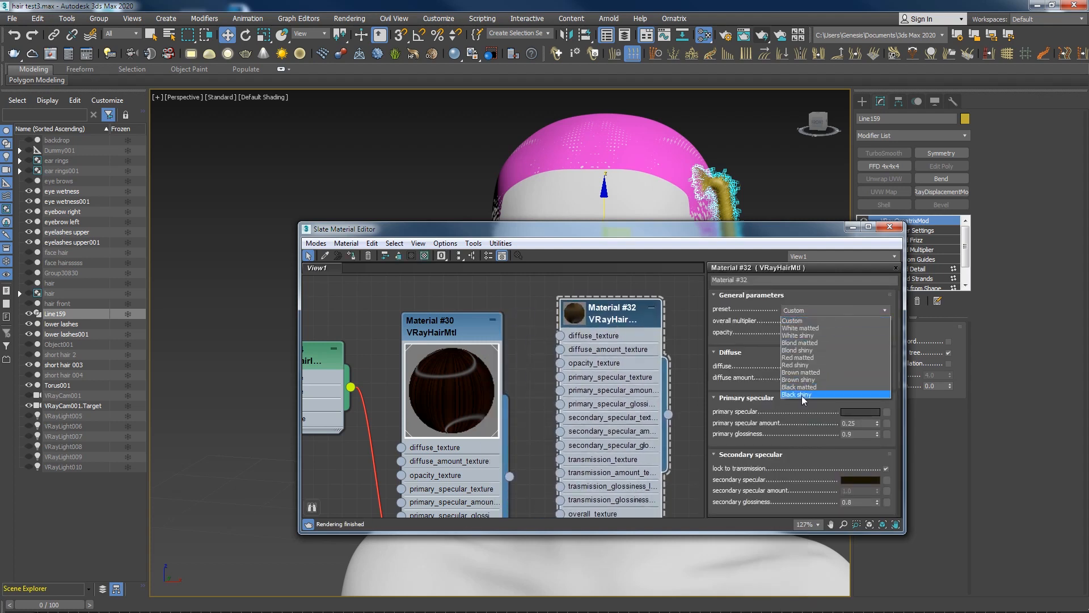
{"action": "left_click", "coordinate": [802, 395]}
{"action": "left_click_drag", "start_coordinate": [602, 322], "coordinate": [639, 318]}
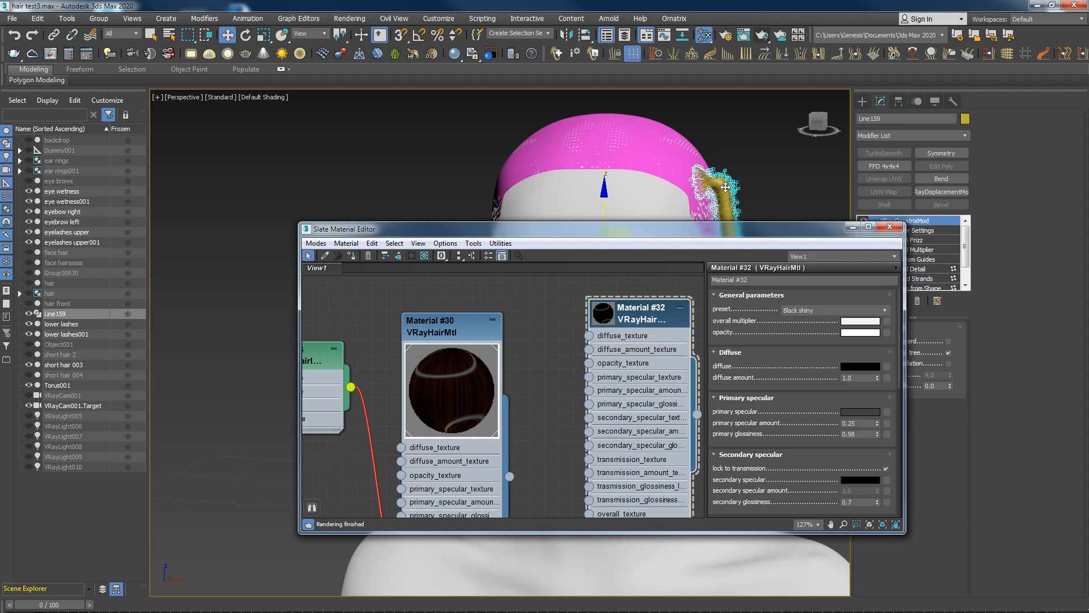
{"action": "left_click_drag", "start_coordinate": [898, 364], "coordinate": [901, 400]}
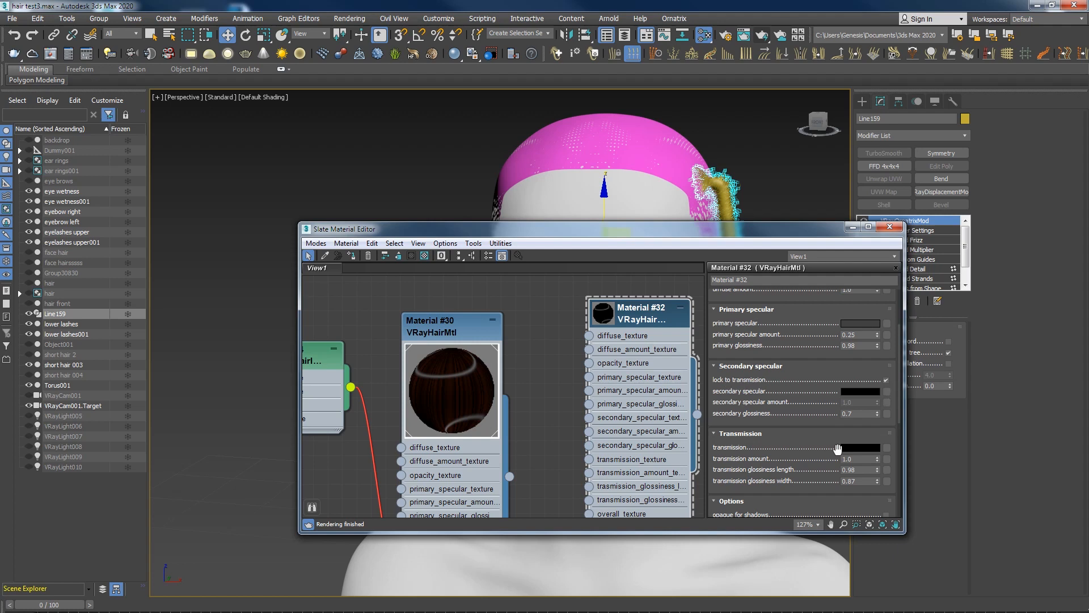
{"action": "left_click", "coordinate": [859, 448]}
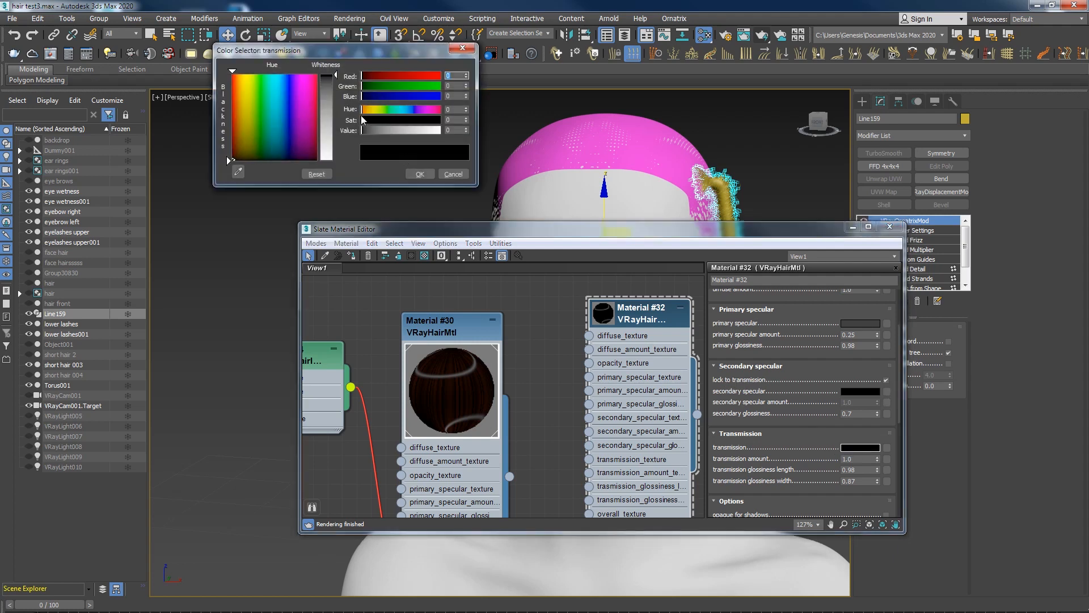
{"action": "left_click", "coordinate": [381, 76]}
{"action": "left_click_drag", "start_coordinate": [382, 76], "coordinate": [397, 76]}
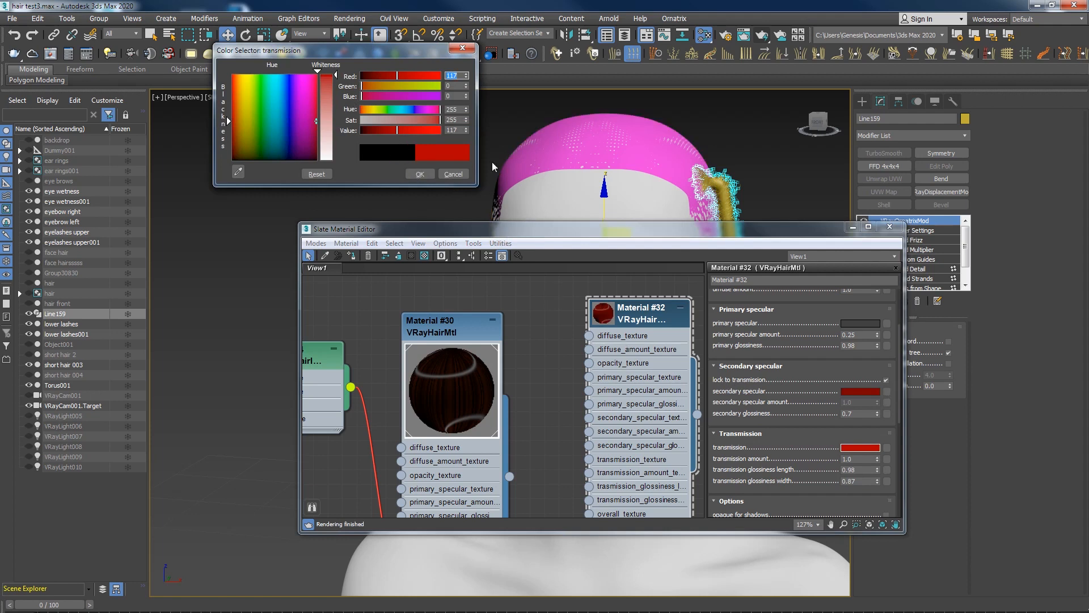
{"action": "left_click", "coordinate": [461, 177]}
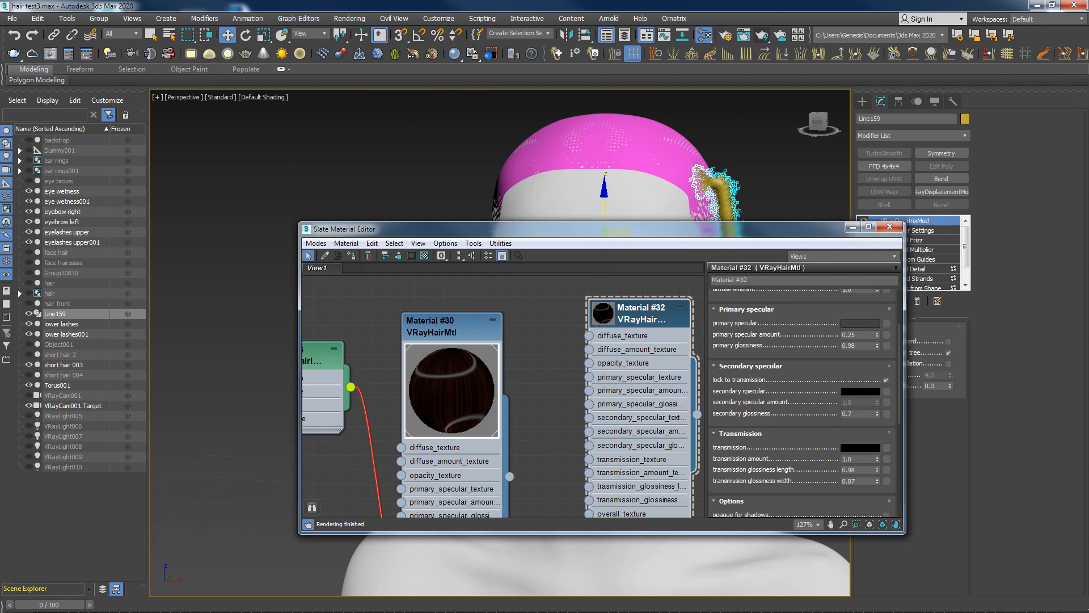
Add a VRayHairInfoTex map beside the new hair material and connect it to the material's transmission_texture input
{"action": "middle_click_drag", "start_coordinate": [412, 355], "coordinate": [374, 348]}
{"action": "left_click_drag", "start_coordinate": [587, 330], "coordinate": [664, 330]}
{"action": "right_click", "coordinate": [505, 328]}
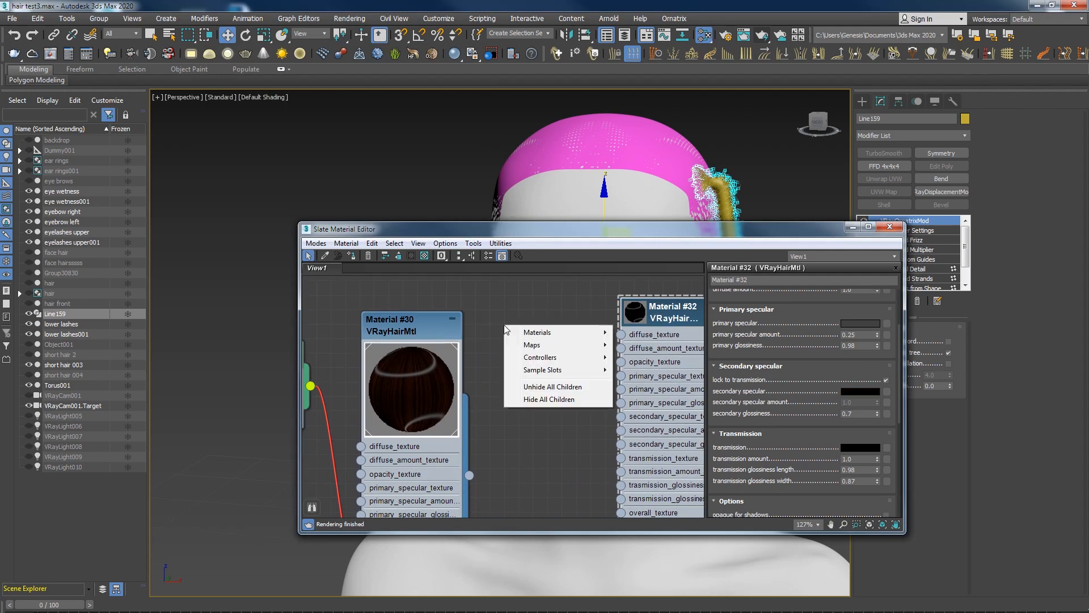
{"action": "mouse_move", "coordinate": [540, 346]}
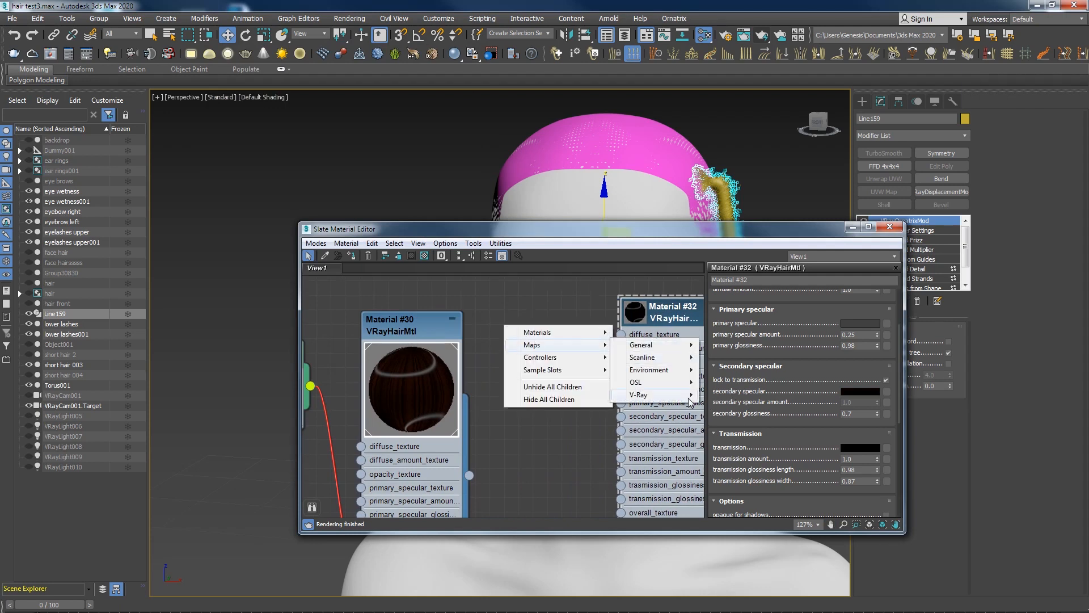
{"action": "mouse_move", "coordinate": [690, 397]}
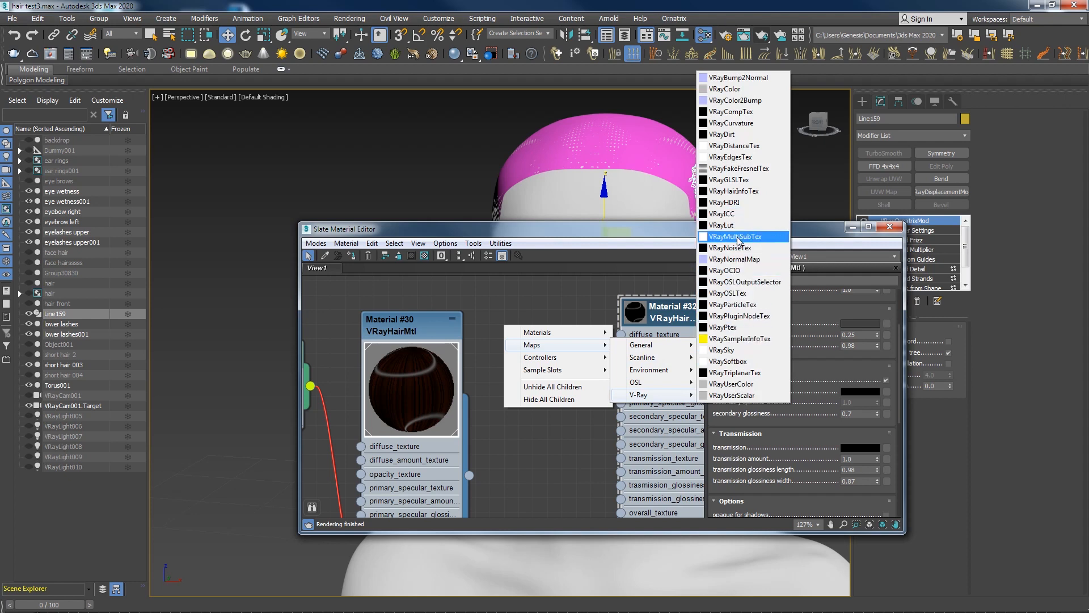
{"action": "left_click", "coordinate": [733, 191]}
{"action": "left_click_drag", "start_coordinate": [534, 335], "coordinate": [570, 351]}
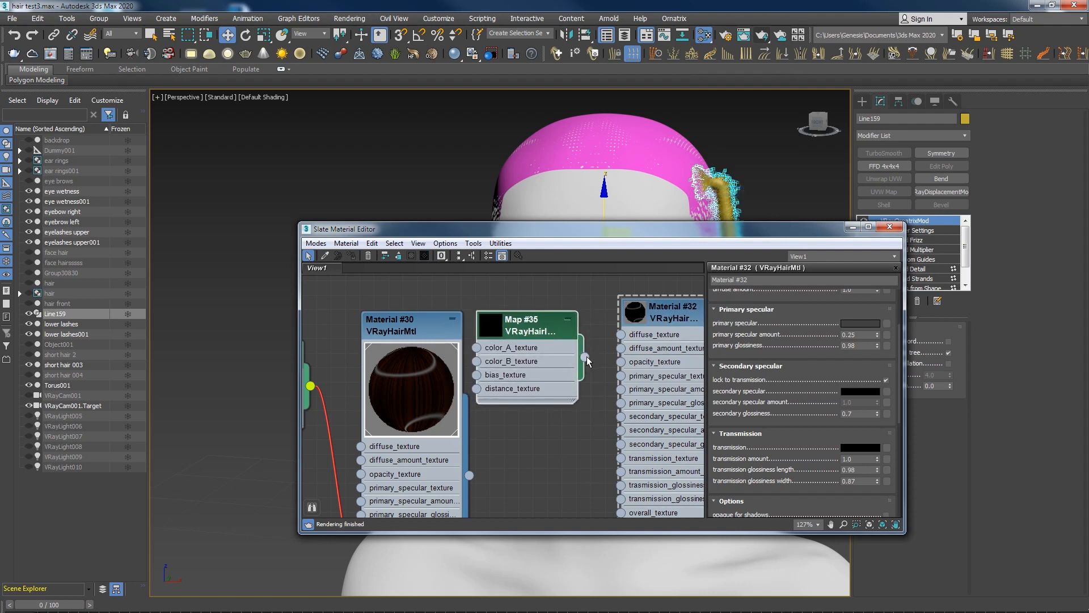
{"action": "middle_click_drag", "start_coordinate": [586, 357], "coordinate": [540, 314]}
{"action": "left_click_drag", "start_coordinate": [537, 315], "coordinate": [568, 417]}
{"action": "middle_click_drag", "start_coordinate": [547, 409], "coordinate": [600, 471]}
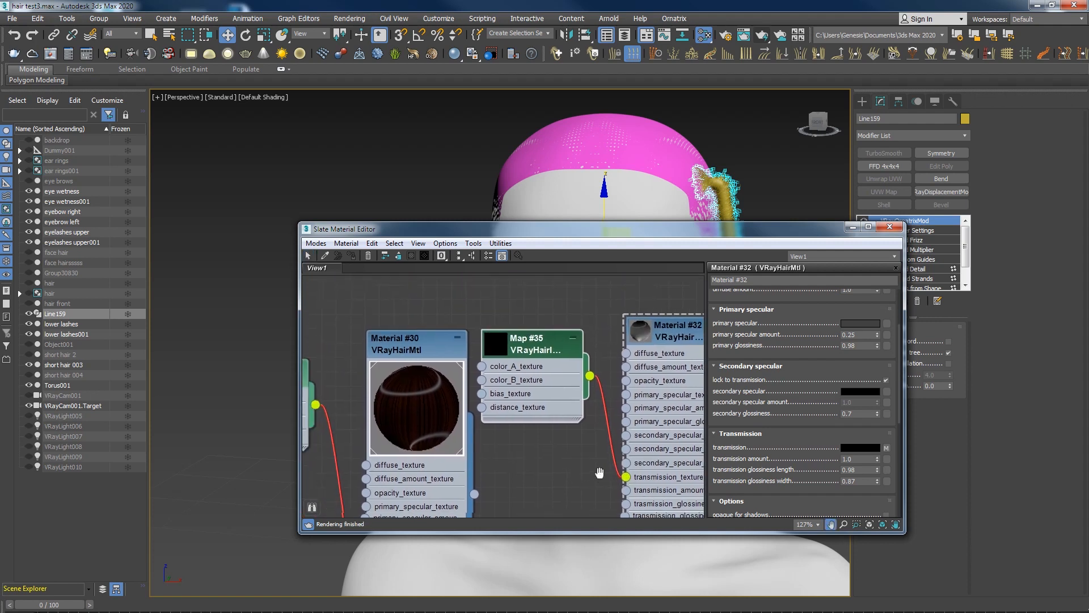
Open the new VRayHairInfoTex map's parameters, keep color A black and set color B to orange-brown
{"action": "left_click_drag", "start_coordinate": [426, 352], "coordinate": [381, 364]}
{"action": "left_click", "coordinate": [517, 352]}
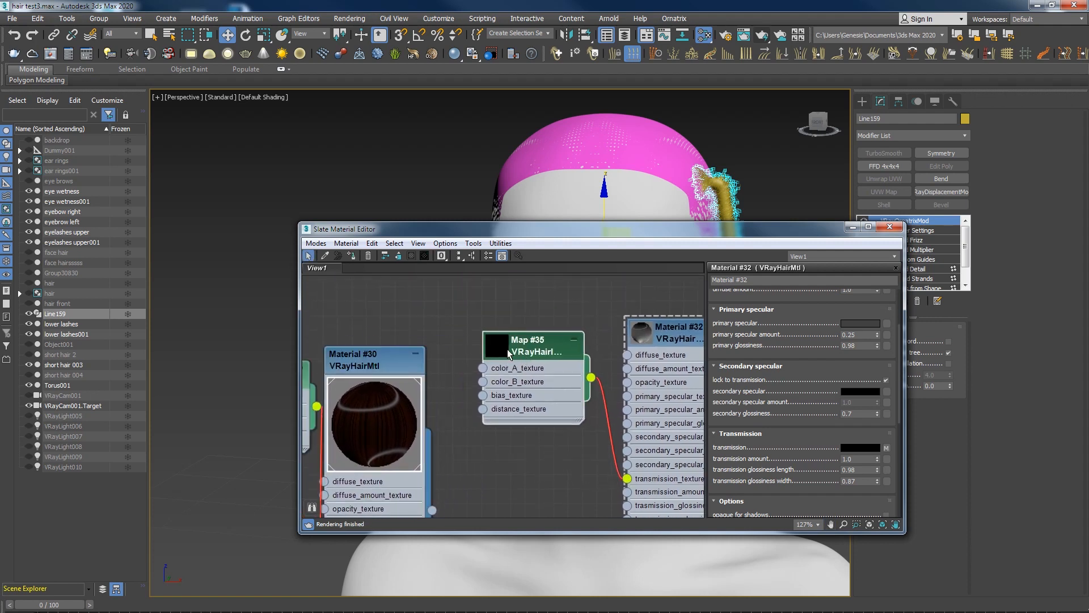
{"action": "double_click", "coordinate": [539, 349]}
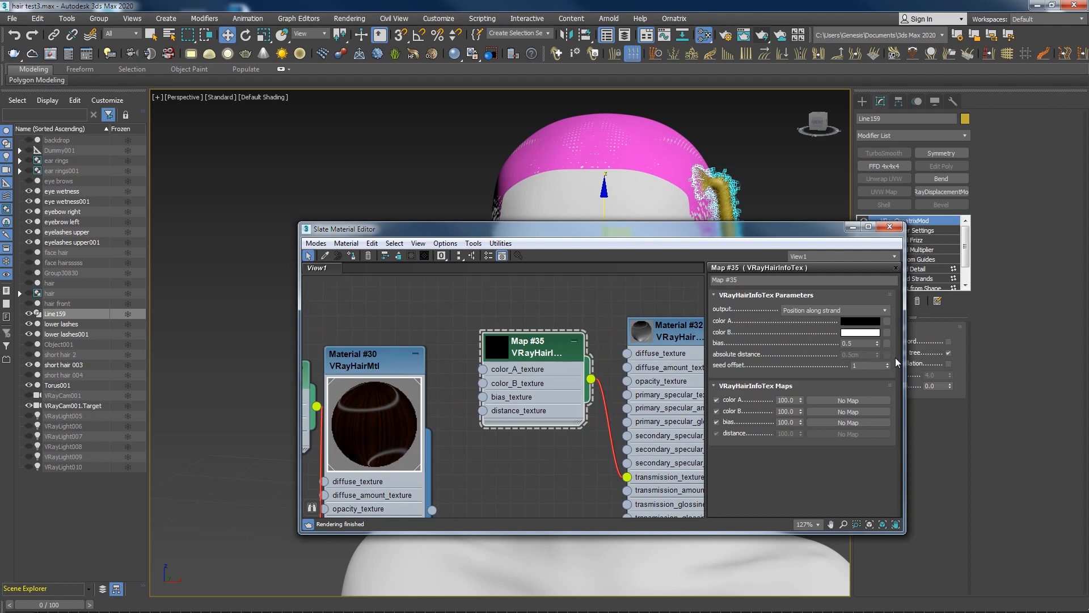
{"action": "left_click", "coordinate": [862, 322]}
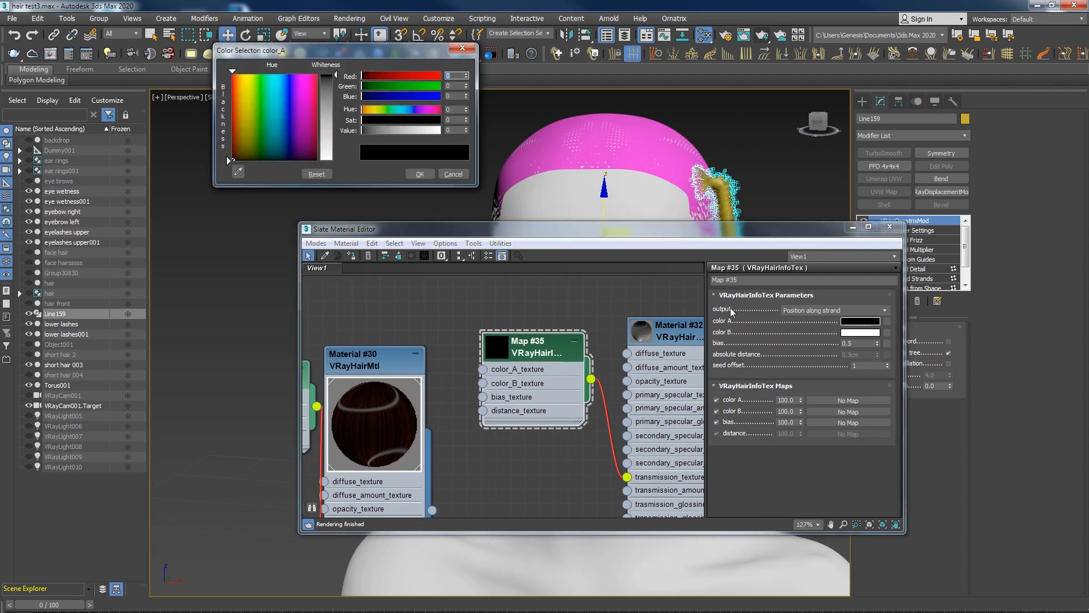
{"action": "left_click", "coordinate": [427, 174]}
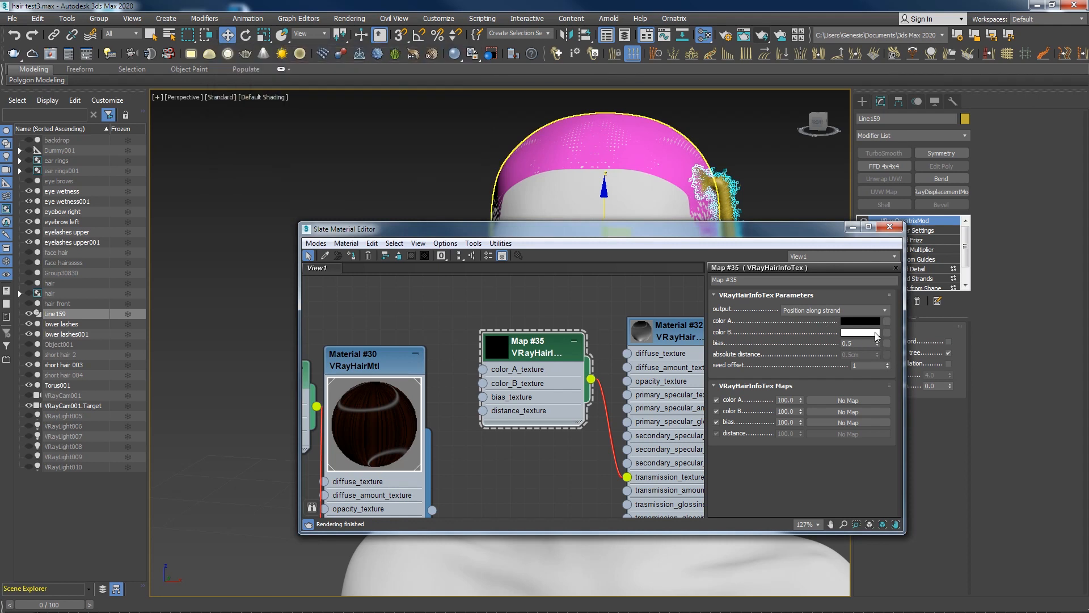
{"action": "left_click", "coordinate": [877, 334]}
{"action": "left_click_drag", "start_coordinate": [379, 108], "coordinate": [367, 109]}
{"action": "left_click_drag", "start_coordinate": [434, 120], "coordinate": [380, 131]}
{"action": "left_click", "coordinate": [419, 175]}
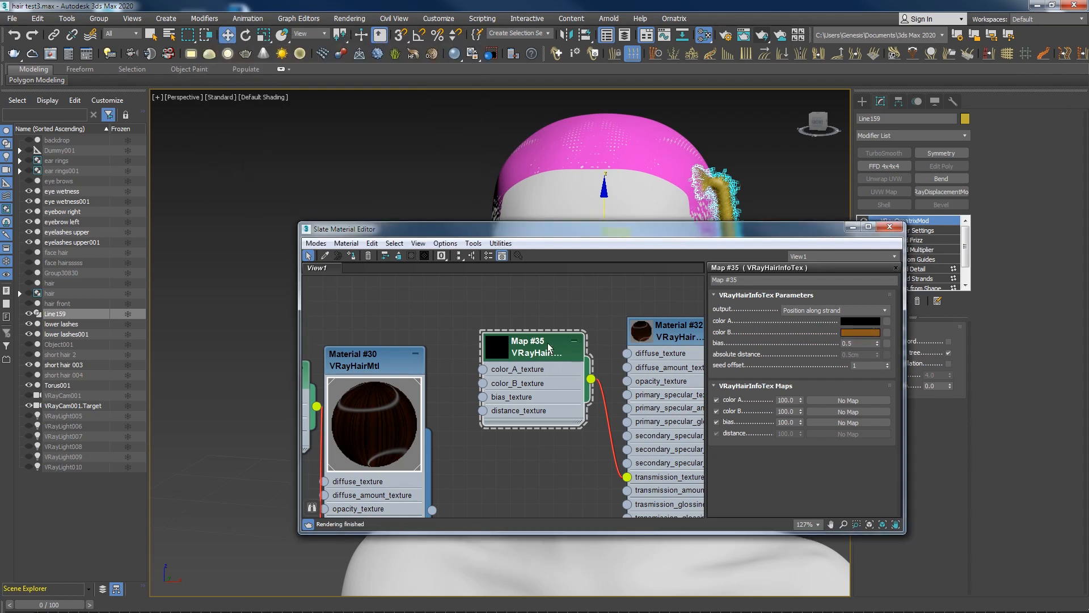
Enlarge the new hair material's preview and set the VRayHairInfoTex output to Random by strand index
{"action": "middle_click_drag", "start_coordinate": [639, 340], "coordinate": [623, 342]}
{"action": "double_click", "coordinate": [624, 341]}
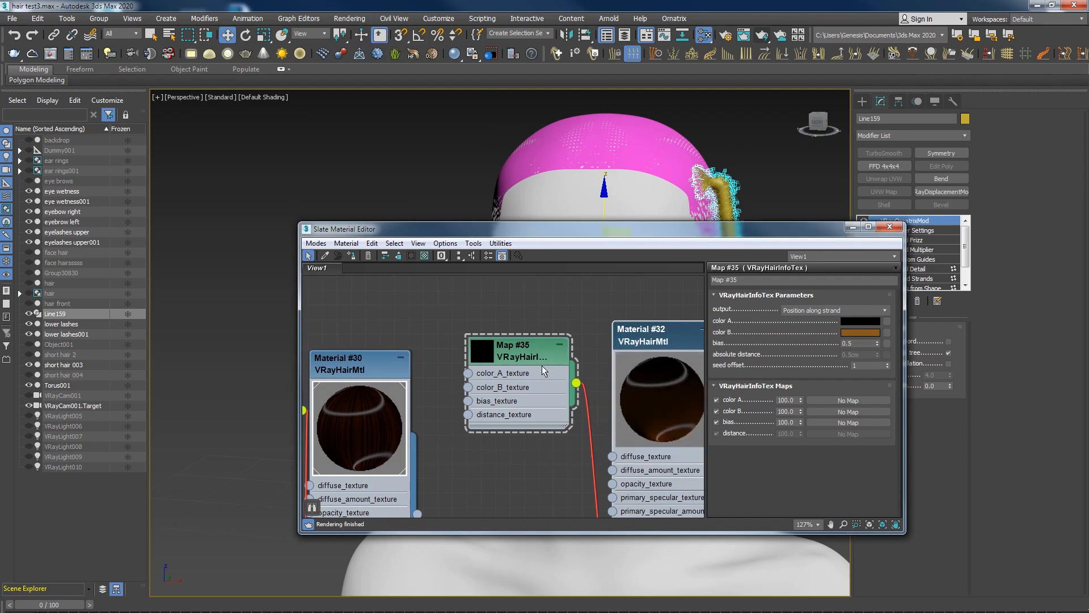
{"action": "middle_click_drag", "start_coordinate": [579, 390], "coordinate": [548, 382]}
{"action": "scroll", "coordinate": [627, 404], "scroll_direction": "up", "scroll_amount": 3}
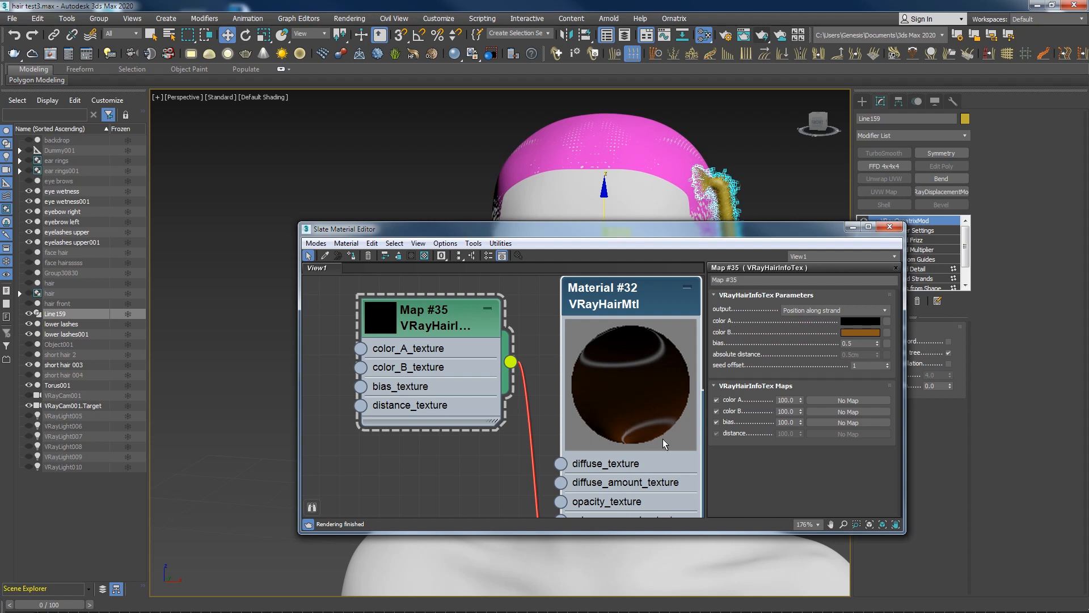
{"action": "left_click", "coordinate": [844, 310]}
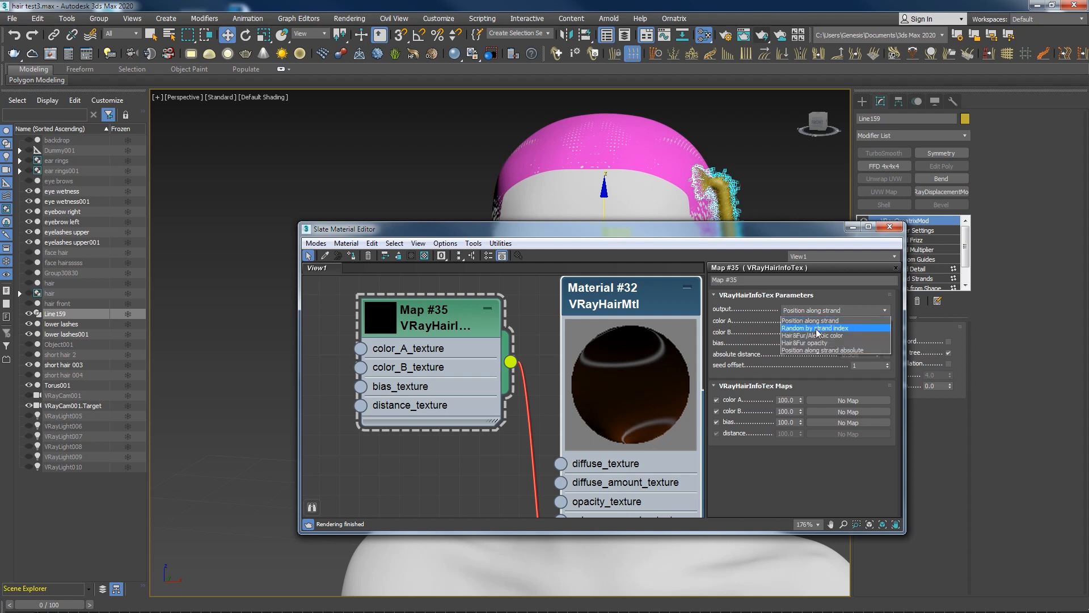
{"action": "left_click", "coordinate": [817, 329]}
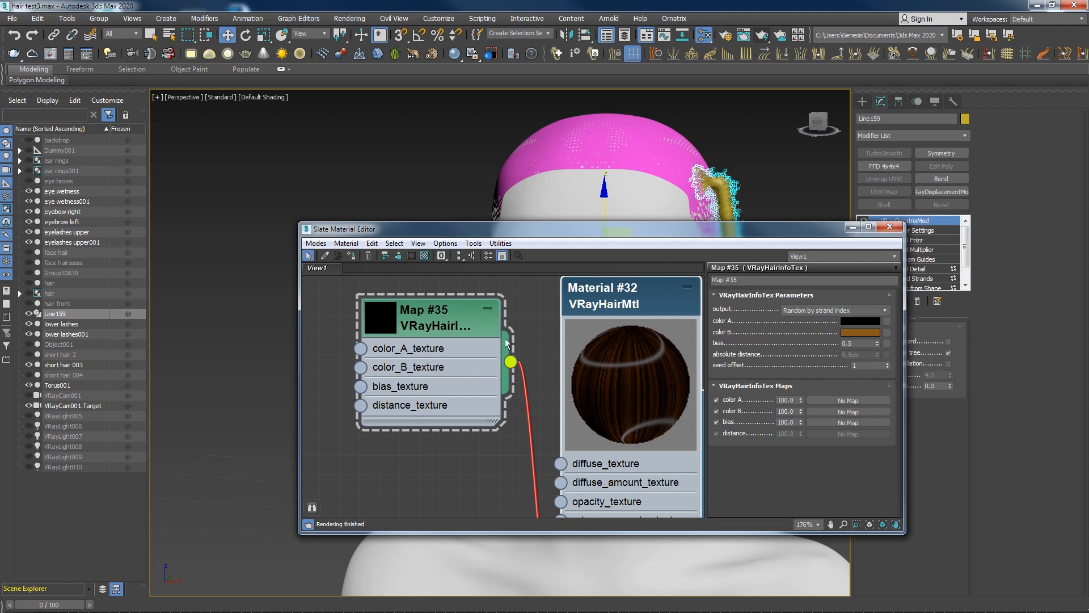
Delete the new VRayHairMtl together with its connected VRayHairInfoTex map, keeping the original hair material
{"action": "left_click", "coordinate": [441, 316]}
{"action": "middle_click_drag", "start_coordinate": [435, 447], "coordinate": [635, 382]}
{"action": "scroll", "coordinate": [407, 335], "scroll_direction": "down", "scroll_amount": 1}
{"action": "middle_click_drag", "start_coordinate": [426, 363], "coordinate": [510, 422]}
{"action": "scroll", "coordinate": [519, 422], "scroll_direction": "down", "scroll_amount": 1}
{"action": "middle_click_drag", "start_coordinate": [581, 440], "coordinate": [487, 385]}
{"action": "scroll", "coordinate": [486, 386], "scroll_direction": "down", "scroll_amount": 4}
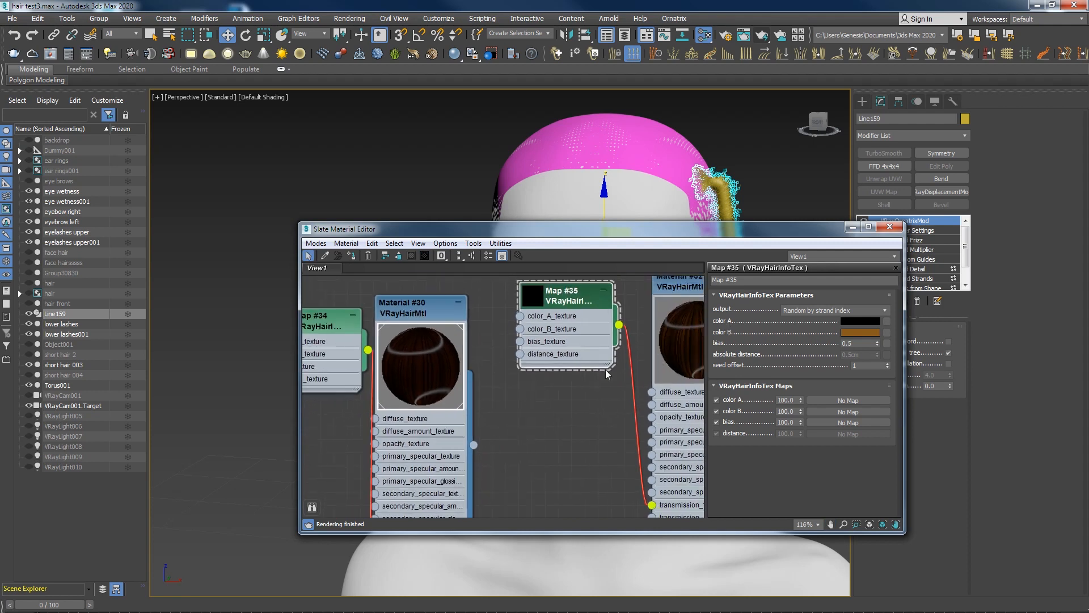
{"action": "middle_click_drag", "start_coordinate": [630, 379], "coordinate": [537, 360]}
{"action": "scroll", "coordinate": [536, 360], "scroll_direction": "down", "scroll_amount": 5}
{"action": "left_click_drag", "start_coordinate": [652, 381], "coordinate": [507, 277]}
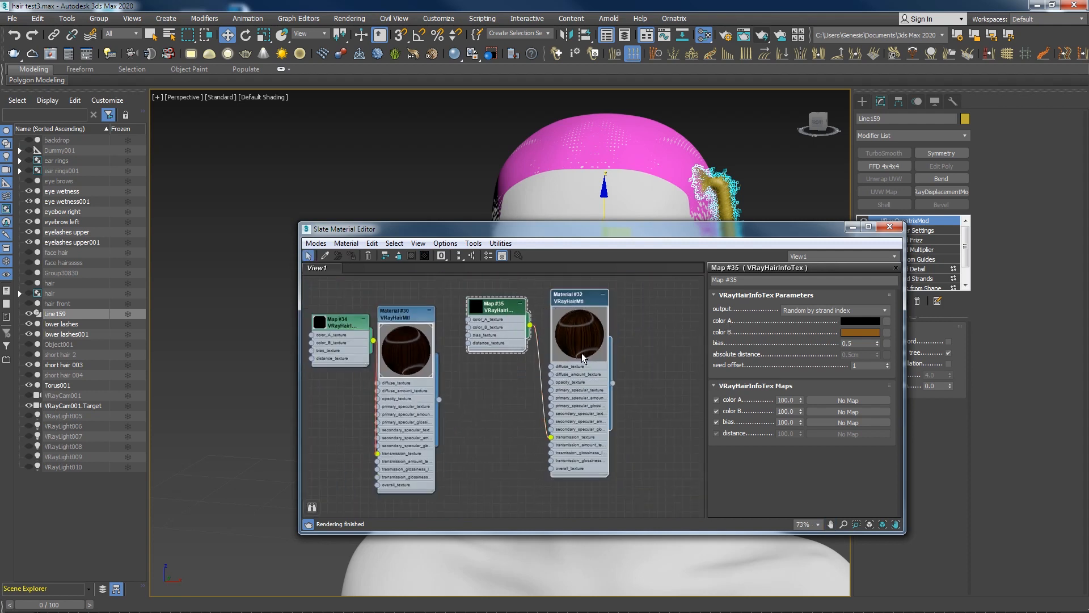
{"action": "key", "text": "Delete"}
Minimize the material editor and render the lock through VRayCam001 with V-Ray
{"action": "left_click", "coordinate": [399, 314]}
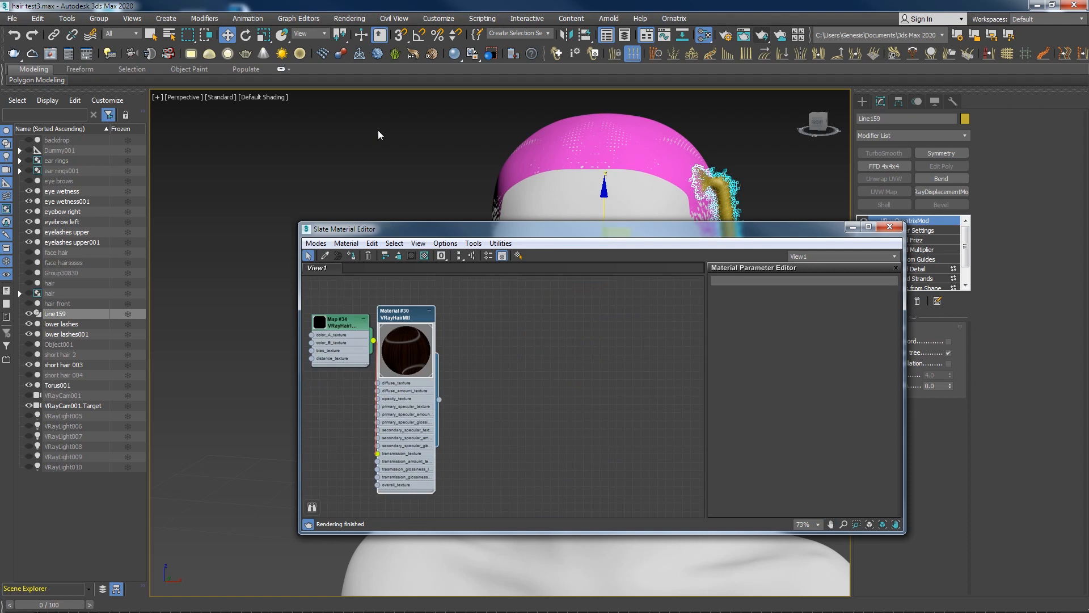
{"action": "left_click", "coordinate": [721, 181]}
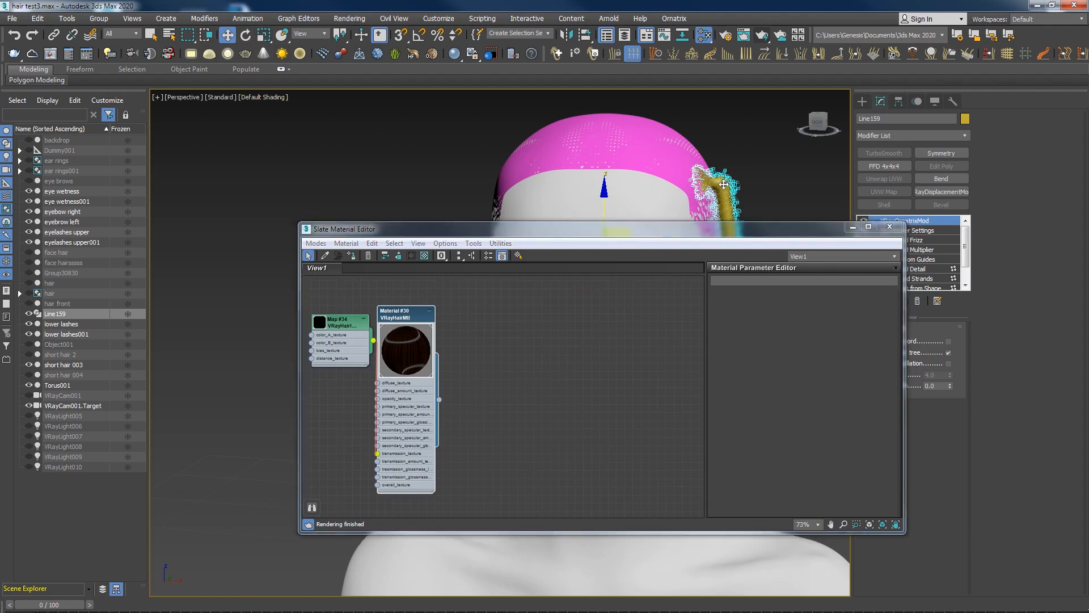
{"action": "left_click", "coordinate": [853, 227]}
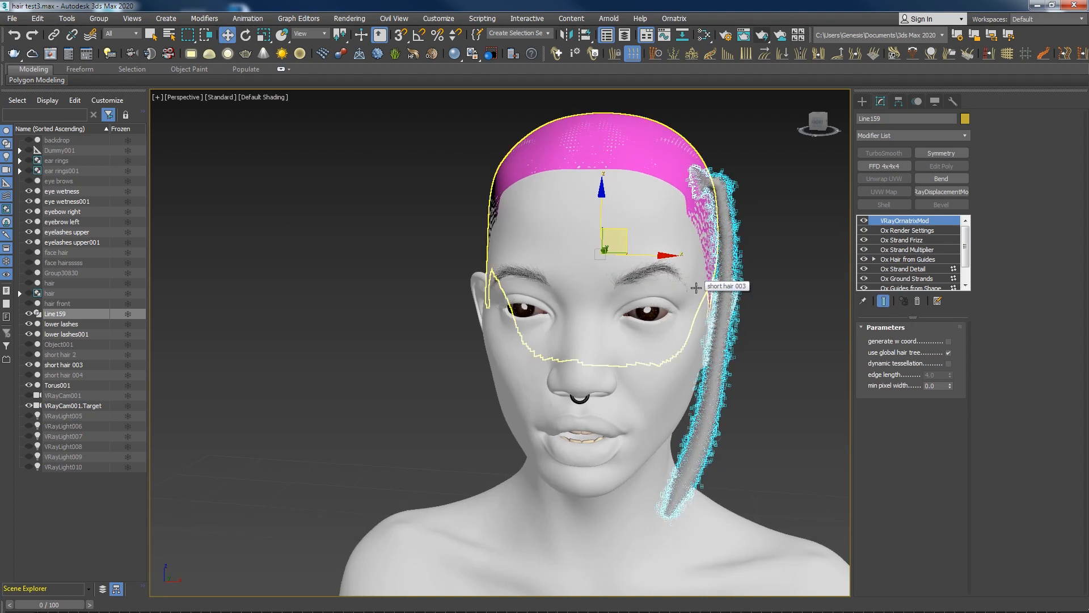
{"action": "key", "text": "c"}
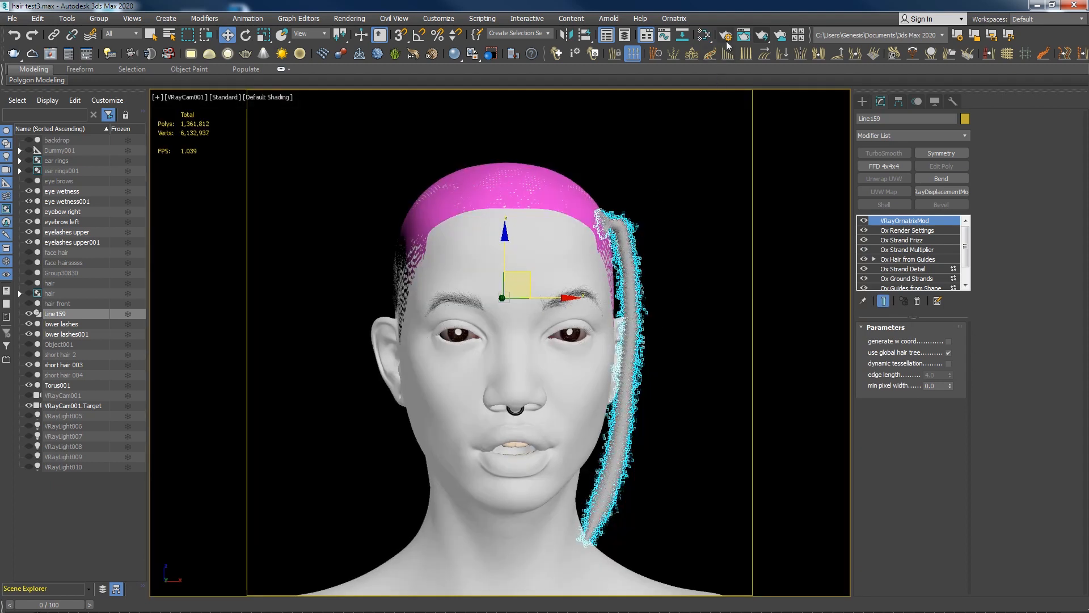
{"action": "left_click", "coordinate": [761, 39]}
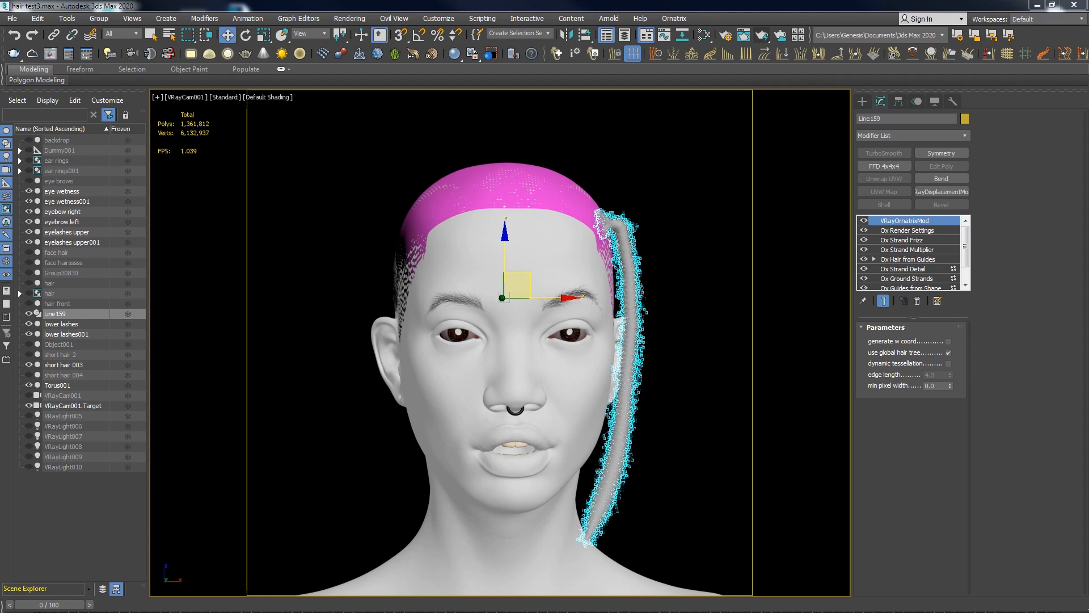
Position the V-Ray frame buffer and examine the rendered lock's fluff and color both up close and at full view
{"action": "left_click_drag", "start_coordinate": [1088, 131], "coordinate": [654, 12]}
{"action": "scroll", "coordinate": [684, 445], "scroll_direction": "down", "scroll_amount": 2}
{"action": "scroll", "coordinate": [620, 303], "scroll_direction": "up", "scroll_amount": 2}
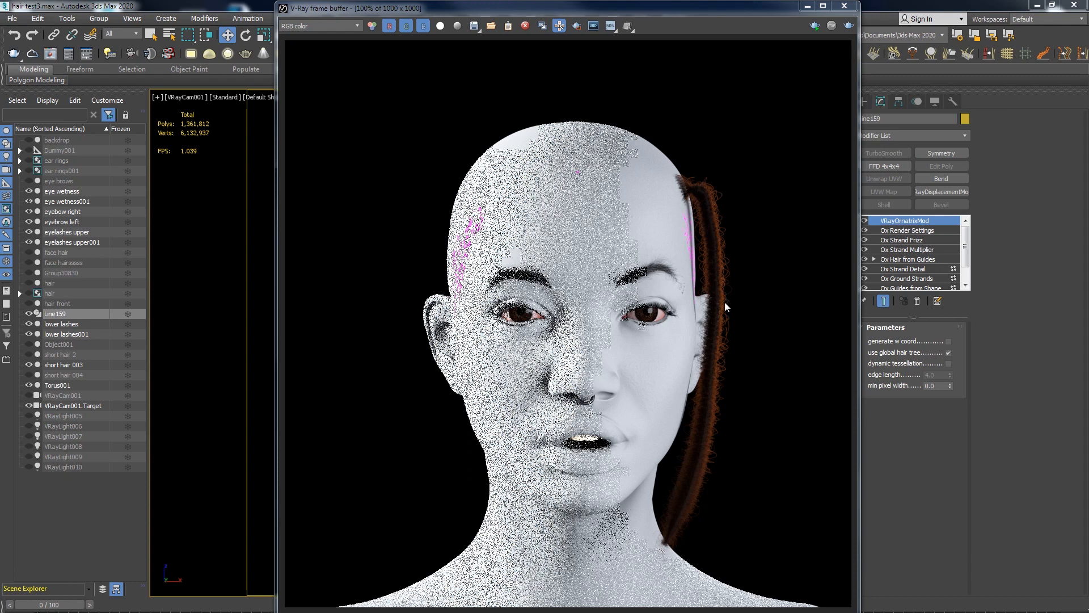
{"action": "scroll", "coordinate": [731, 322], "scroll_direction": "up", "scroll_amount": 2}
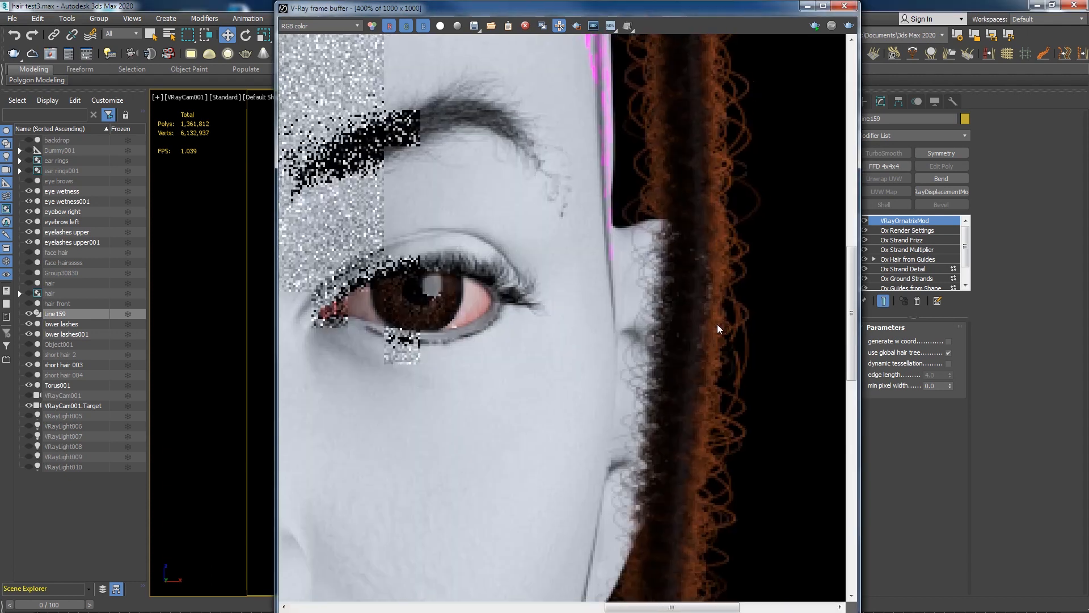
{"action": "scroll", "coordinate": [717, 325], "scroll_direction": "down", "scroll_amount": 2}
{"action": "scroll", "coordinate": [702, 407], "scroll_direction": "up", "scroll_amount": 2}
{"action": "scroll", "coordinate": [715, 425], "scroll_direction": "down", "scroll_amount": 2}
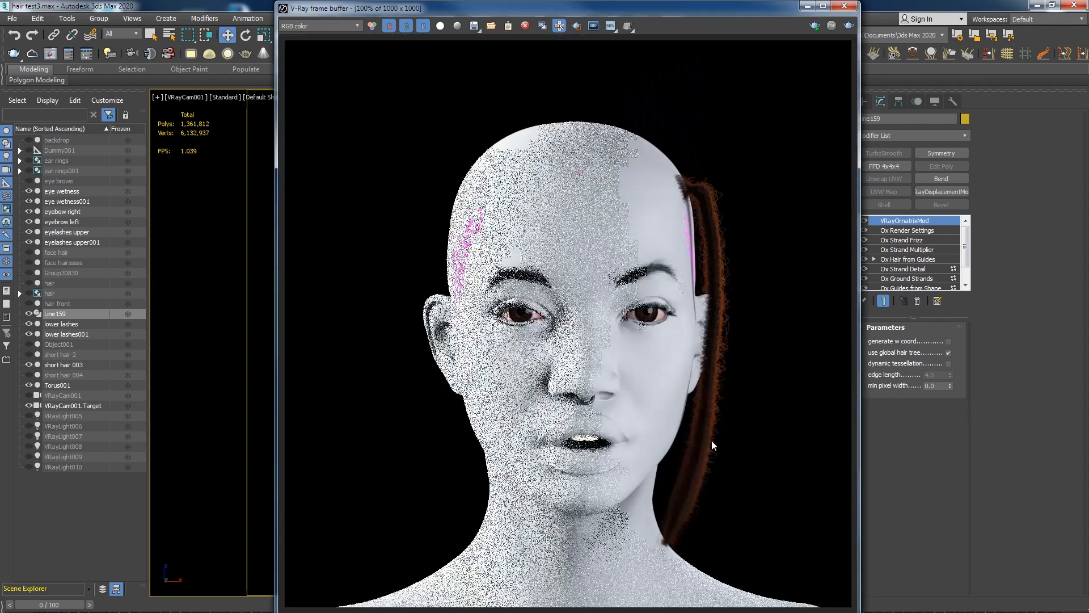
Examine the rendered lock up close along its length, from the root at the scalp to the tip
{"action": "scroll", "coordinate": [698, 454], "scroll_direction": "up", "scroll_amount": 2}
{"action": "middle_click_drag", "start_coordinate": [763, 341], "coordinate": [732, 347]}
{"action": "scroll", "coordinate": [720, 301], "scroll_direction": "down", "scroll_amount": 1}
{"action": "middle_click_drag", "start_coordinate": [730, 205], "coordinate": [684, 298]}
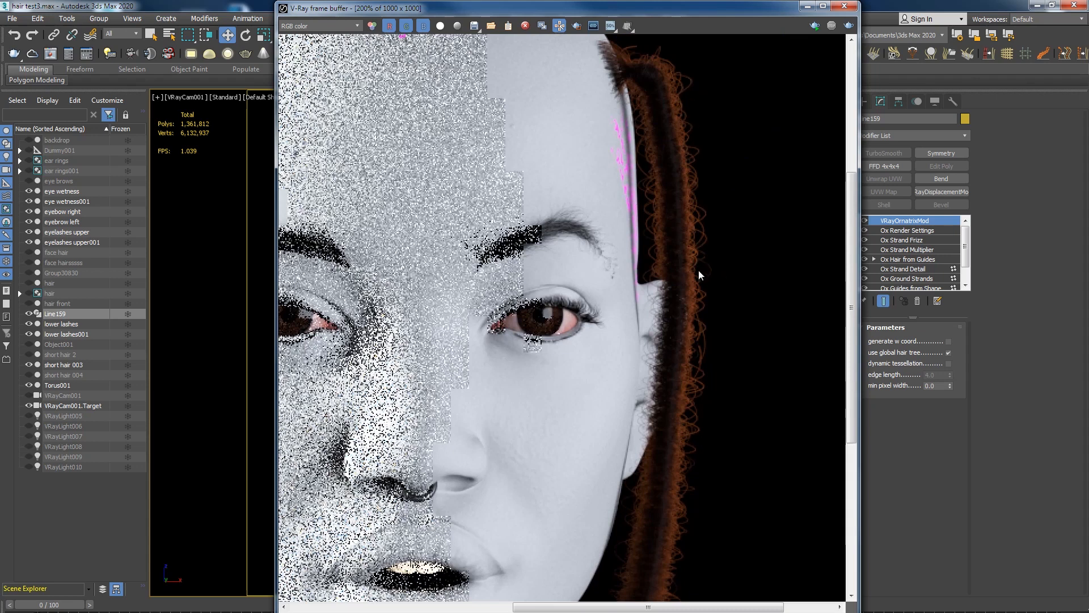
{"action": "middle_click_drag", "start_coordinate": [707, 430], "coordinate": [688, 263]}
{"action": "middle_click_drag", "start_coordinate": [652, 472], "coordinate": [658, 427]}
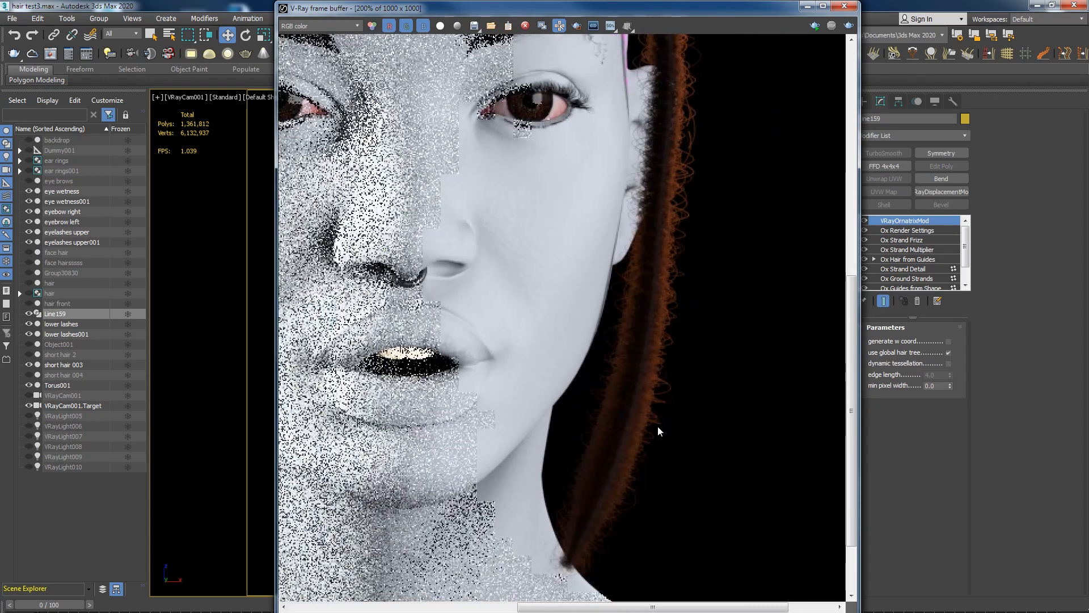
{"action": "scroll", "coordinate": [631, 485], "scroll_direction": "up", "scroll_amount": 1}
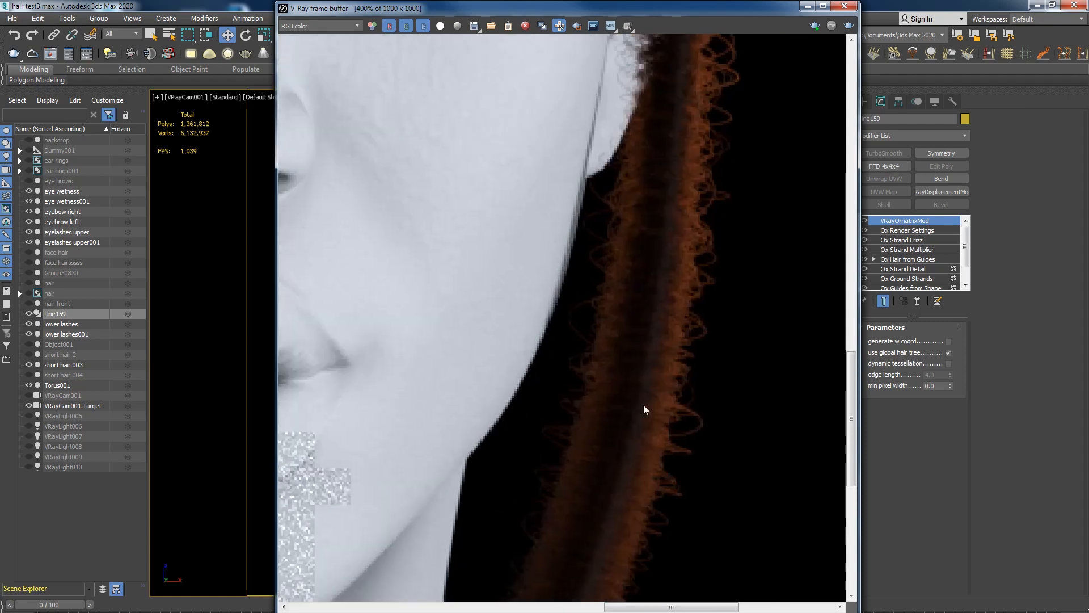
Set the Ox Strand Frizz outliers to percentage 0.11 and frizz amount 1.691 cm, and close the render window
{"action": "left_click", "coordinate": [914, 239]}
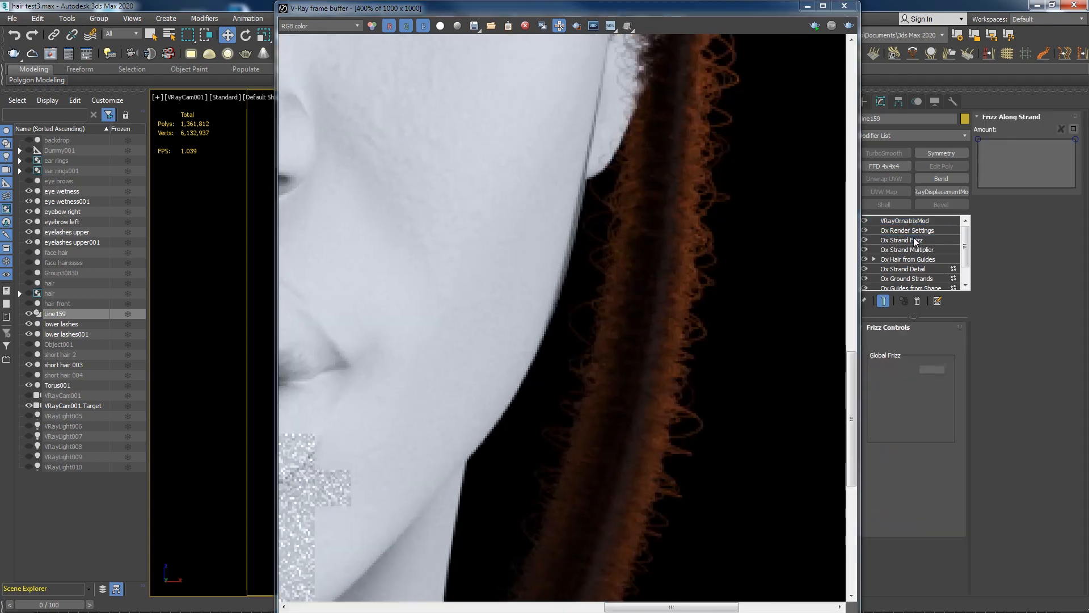
{"action": "left_click", "coordinate": [948, 465]}
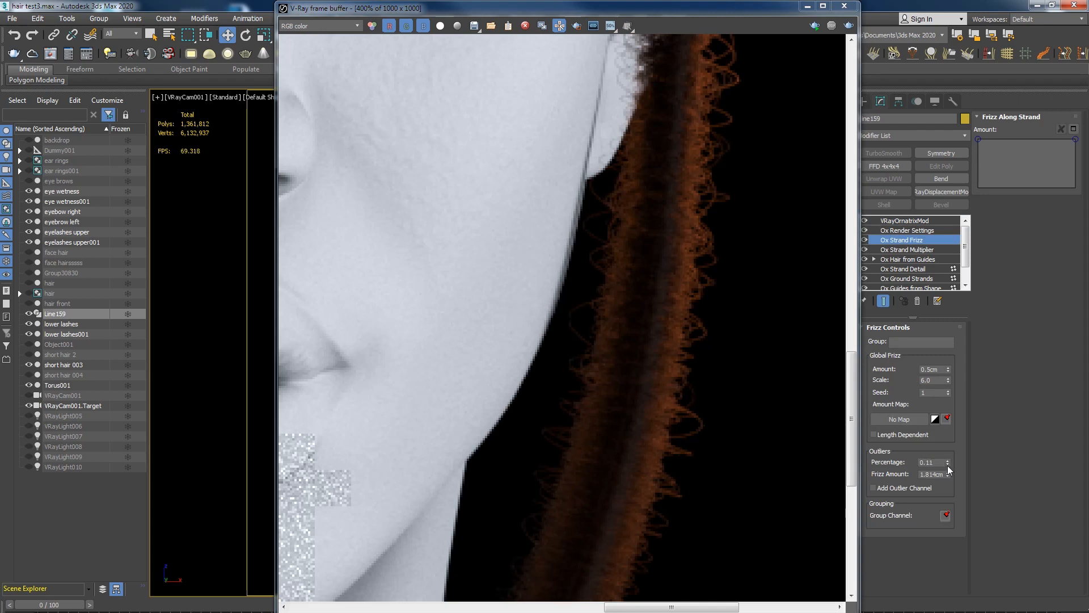
{"action": "left_click", "coordinate": [947, 476]}
{"action": "scroll", "coordinate": [624, 471], "scroll_direction": "down", "scroll_amount": 4}
{"action": "scroll", "coordinate": [639, 397], "scroll_direction": "up", "scroll_amount": 2}
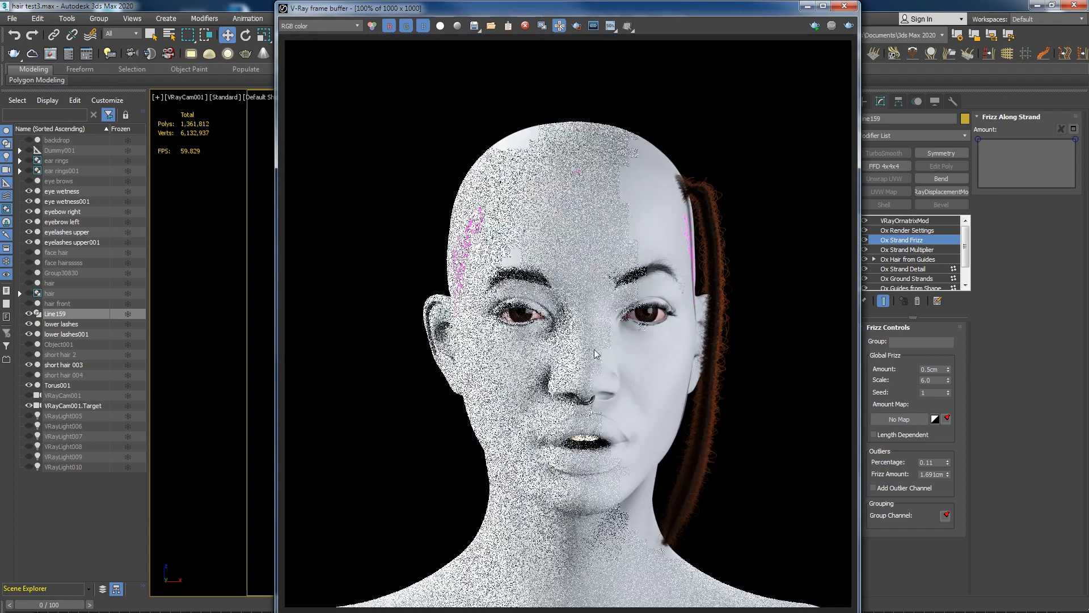
{"action": "left_click", "coordinate": [845, 8]}
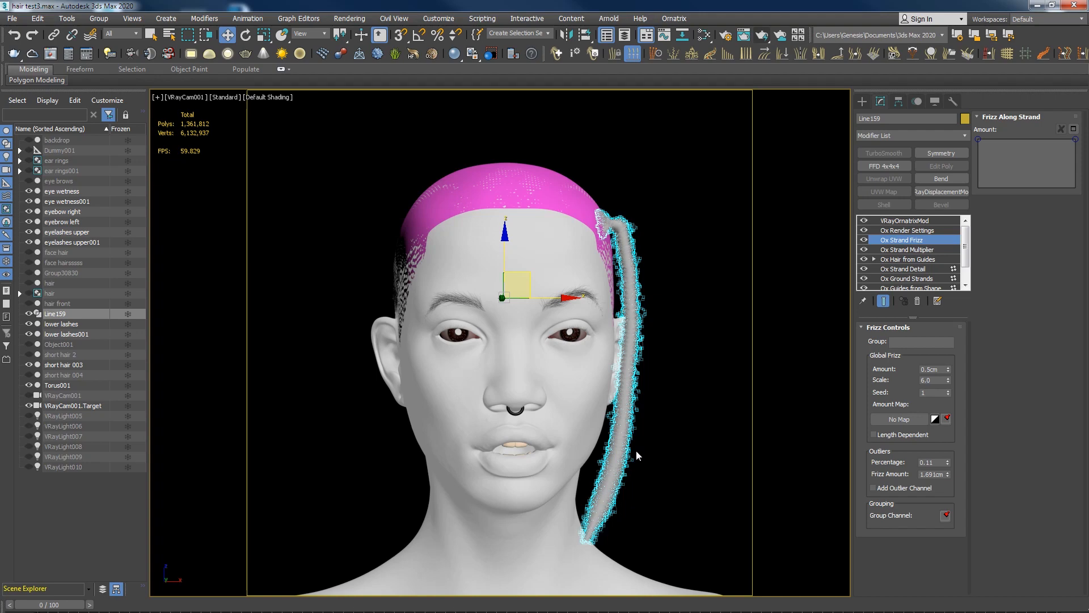
Reshape the Strand Multiplier's Spread curve in an enlarged curve window, widening the pinched neck near the root and the section beside it
{"action": "key", "text": "p"}
{"action": "middle_click_drag", "start_coordinate": [635, 451], "coordinate": [722, 277], "text": "alt"}
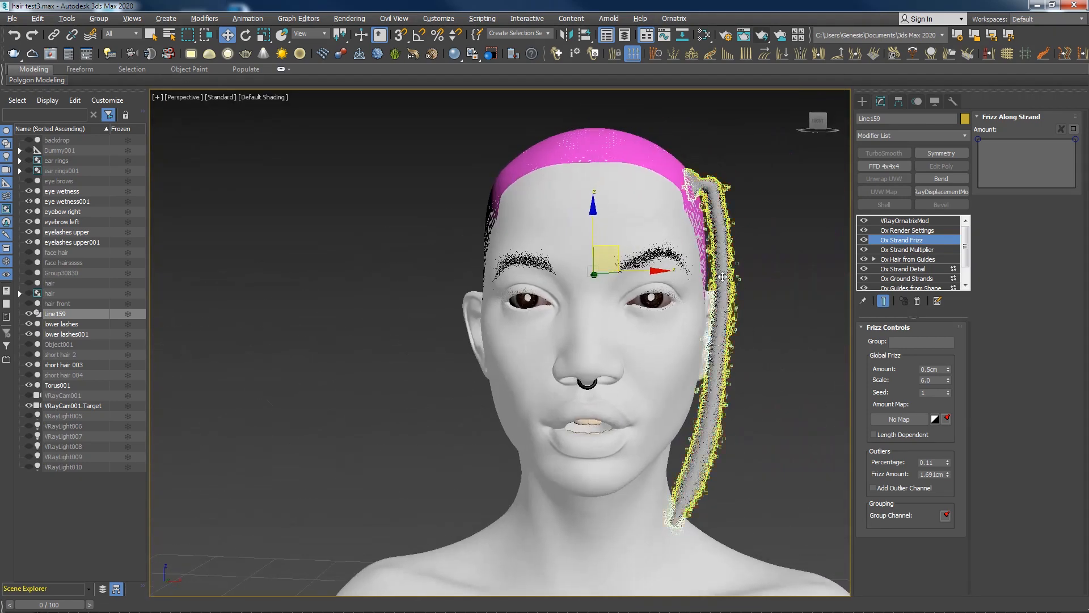
{"action": "scroll", "coordinate": [722, 277], "scroll_direction": "up", "scroll_amount": 10}
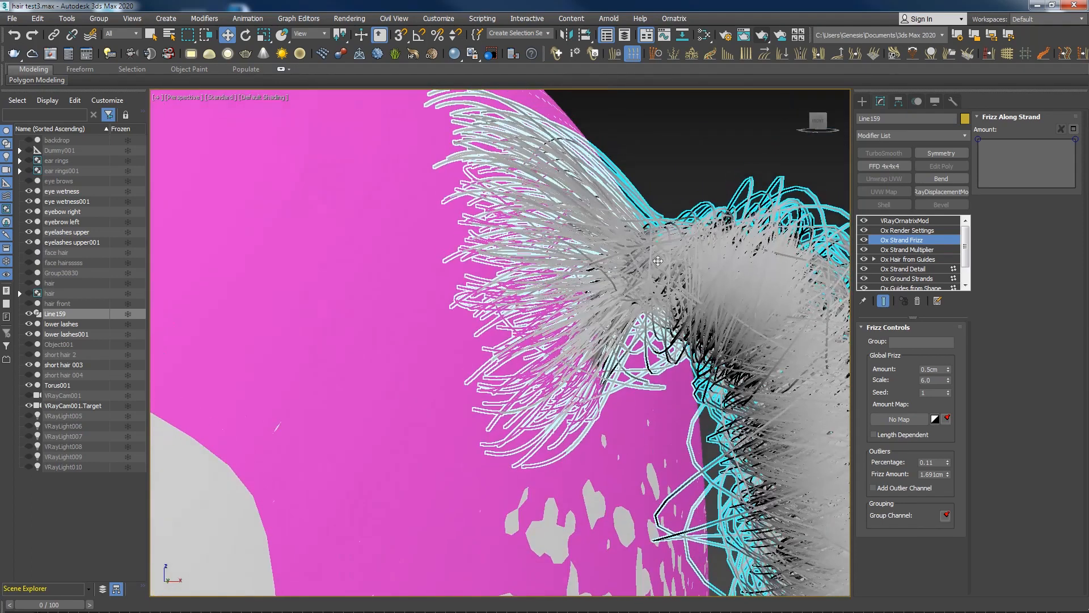
{"action": "left_click", "coordinate": [908, 250]}
{"action": "left_click_drag", "start_coordinate": [970, 413], "coordinate": [969, 492]}
{"action": "scroll", "coordinate": [876, 426], "scroll_direction": "up", "scroll_amount": 1}
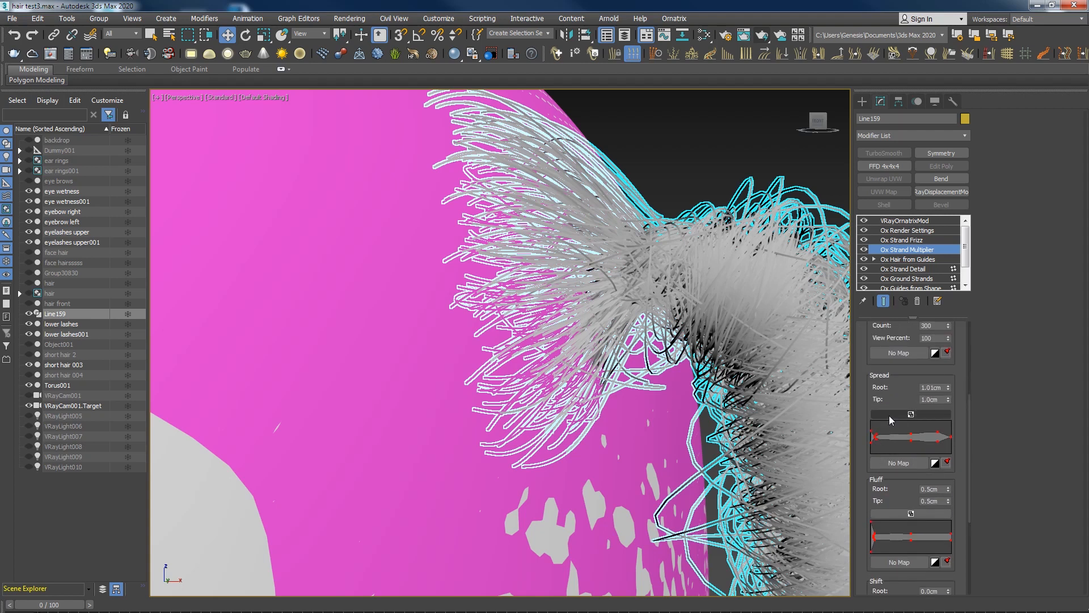
{"action": "left_click", "coordinate": [890, 416]}
{"action": "left_click_drag", "start_coordinate": [435, 366], "coordinate": [241, 569]}
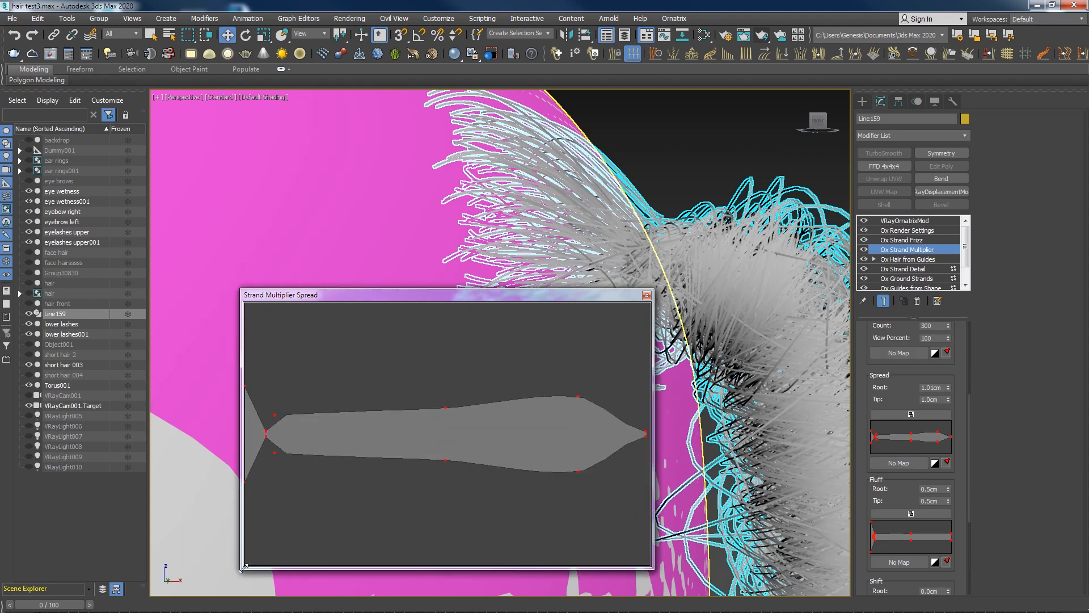
{"action": "left_click", "coordinate": [266, 434]}
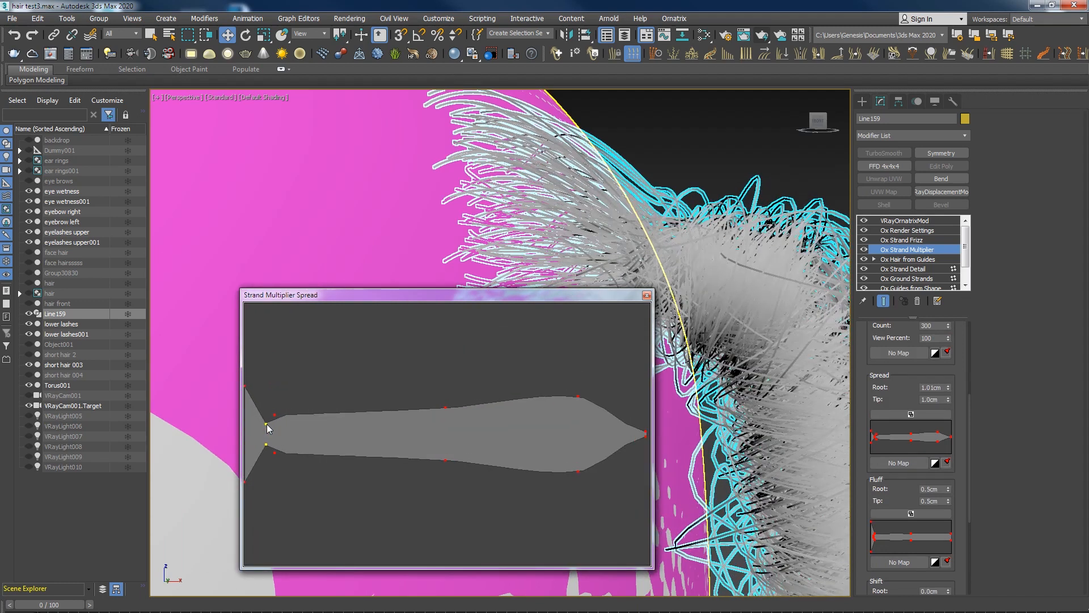
{"action": "mouse_move", "coordinate": [267, 429]}
{"action": "left_mouse_down"}
{"action": "mouse_move", "coordinate": [253, 431]}
{"action": "mouse_move", "coordinate": [272, 404]}
{"action": "mouse_move", "coordinate": [279, 411]}
{"action": "left_mouse_up"}
{"action": "left_click", "coordinate": [275, 415]}
{"action": "left_click", "coordinate": [623, 309]}
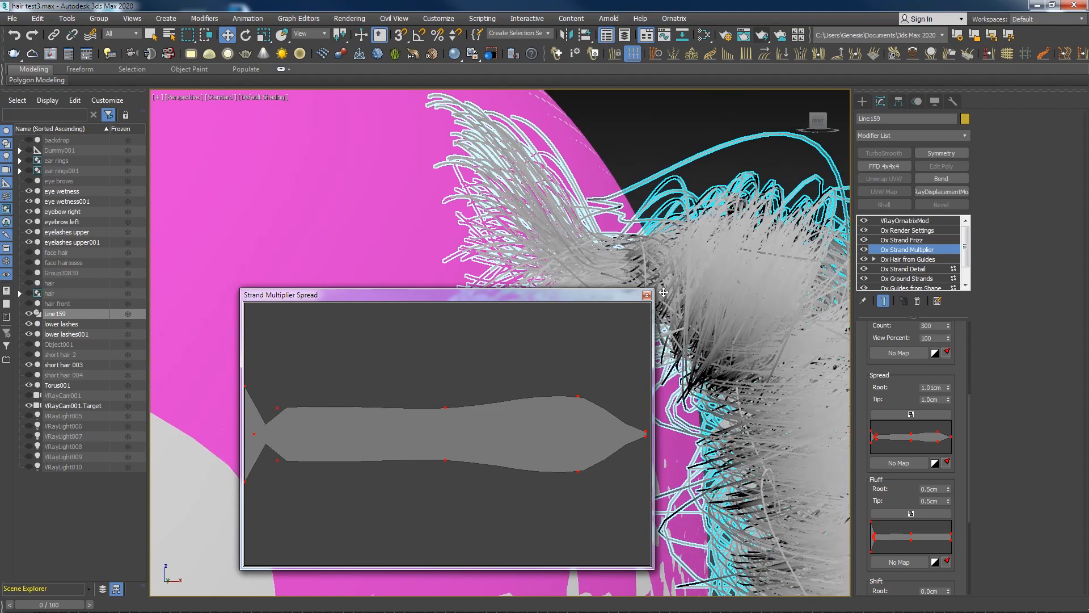
{"action": "left_click", "coordinate": [646, 295]}
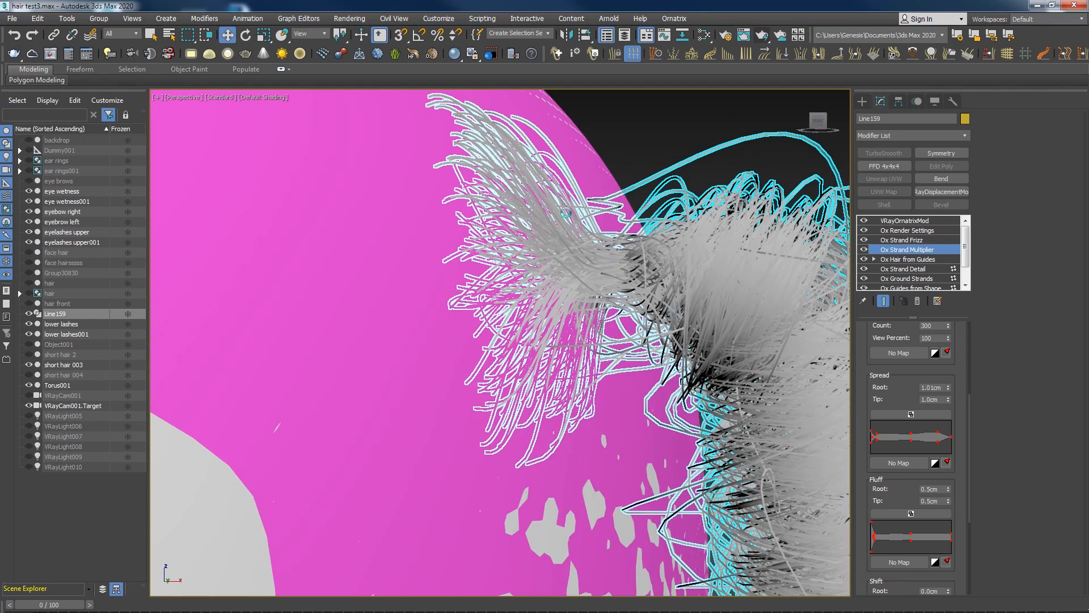
Compare the lock's root with the hairline in the reference photo and examine how the strands meet the scalp
{"action": "middle_click_drag", "start_coordinate": [696, 352], "coordinate": [602, 334], "text": "alt"}
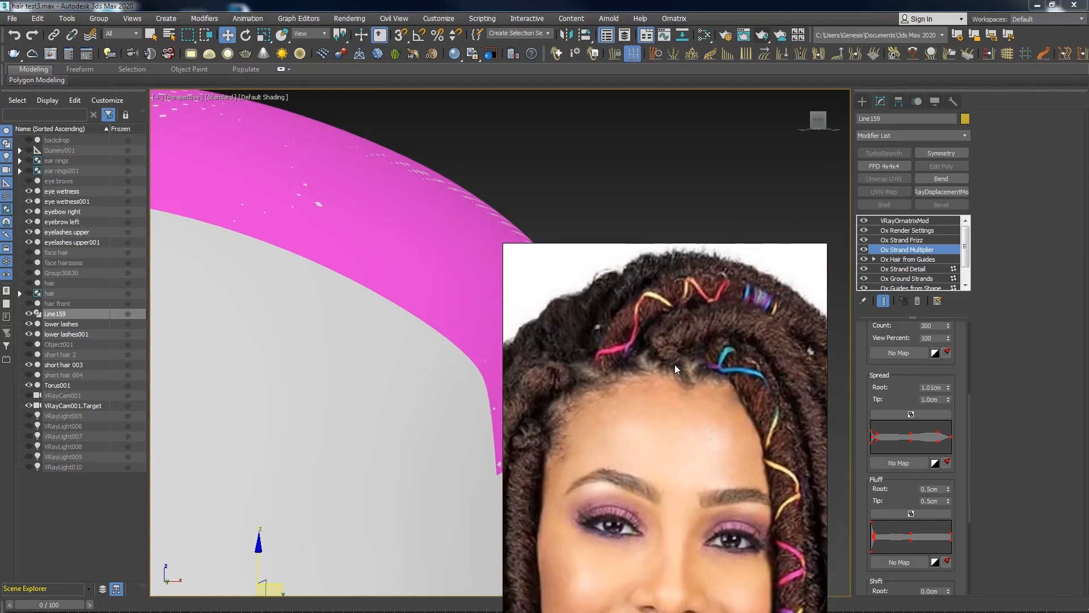
{"action": "scroll", "coordinate": [736, 327], "scroll_direction": "up", "scroll_amount": 3}
{"action": "scroll", "coordinate": [580, 367], "scroll_direction": "up", "scroll_amount": 4}
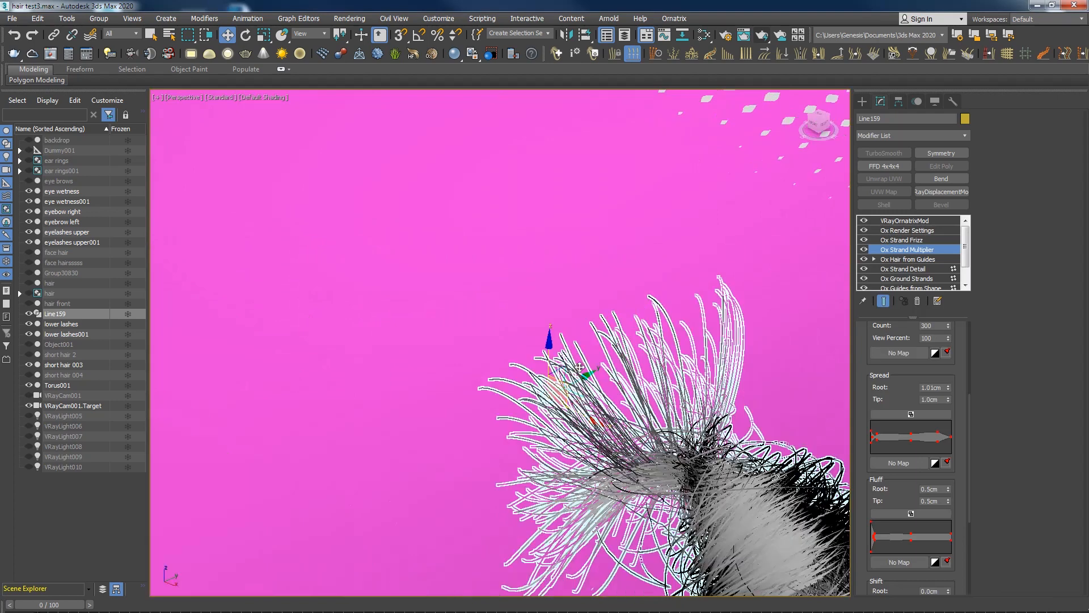
{"action": "scroll", "coordinate": [605, 345], "scroll_direction": "down", "scroll_amount": 5}
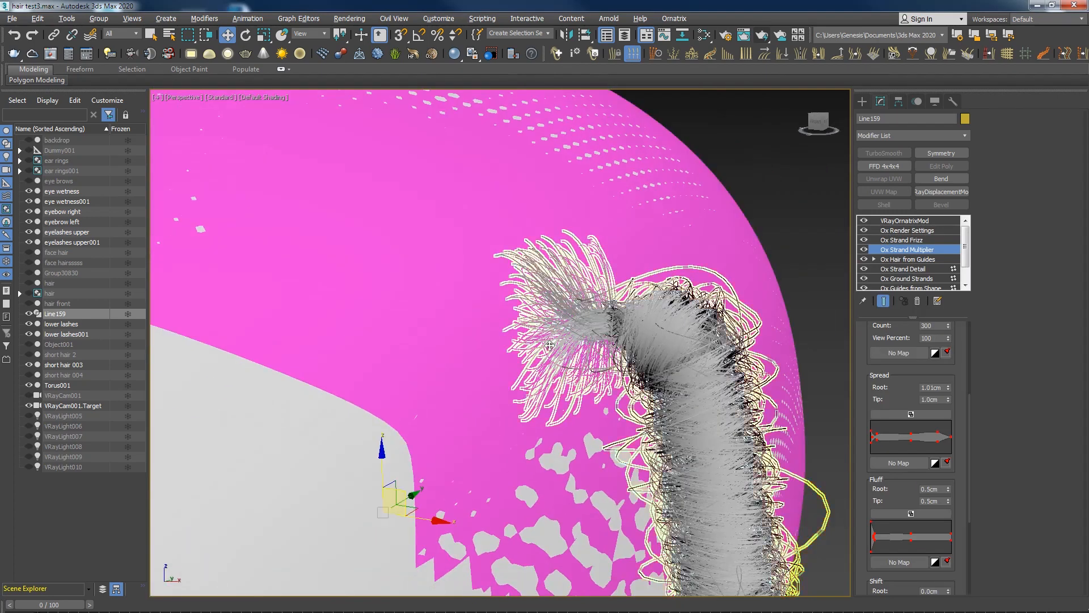
{"action": "scroll", "coordinate": [592, 337], "scroll_direction": "up", "scroll_amount": 3}
{"action": "middle_click_drag", "start_coordinate": [592, 337], "coordinate": [577, 403], "text": "alt"}
{"action": "scroll", "coordinate": [540, 372], "scroll_direction": "down", "scroll_amount": 3}
{"action": "scroll", "coordinate": [632, 389], "scroll_direction": "down", "scroll_amount": 5}
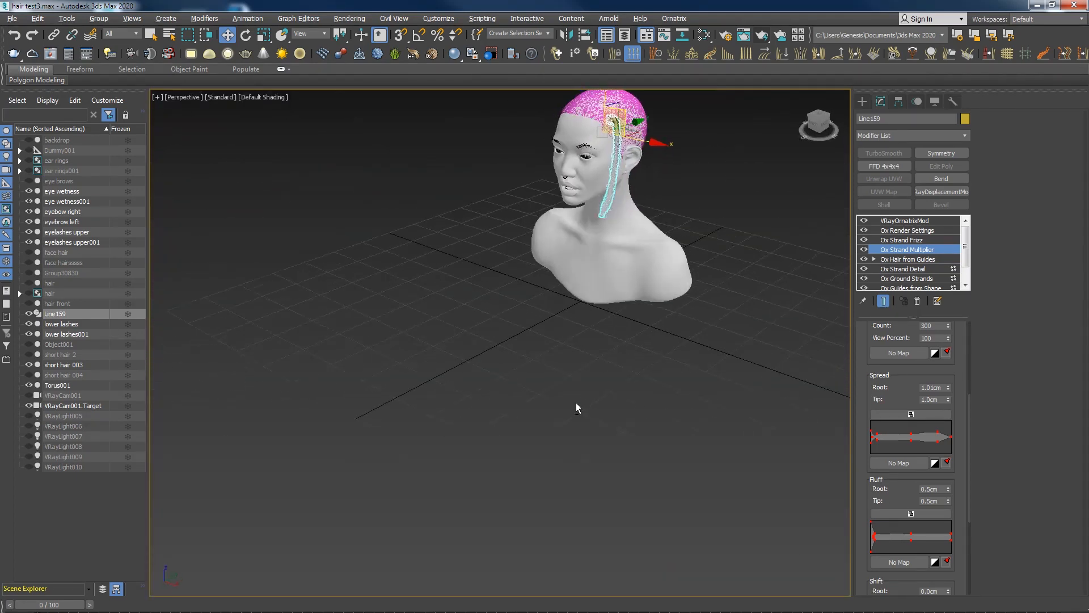
{"action": "middle_click_drag", "start_coordinate": [602, 241], "coordinate": [595, 320]}
{"action": "scroll", "coordinate": [631, 196], "scroll_direction": "up", "scroll_amount": 7}
Clone the lock once toward the back of the head in side view and lower the copy along the hairline
{"action": "middle_click_drag", "start_coordinate": [601, 255], "coordinate": [493, 245], "text": "alt"}
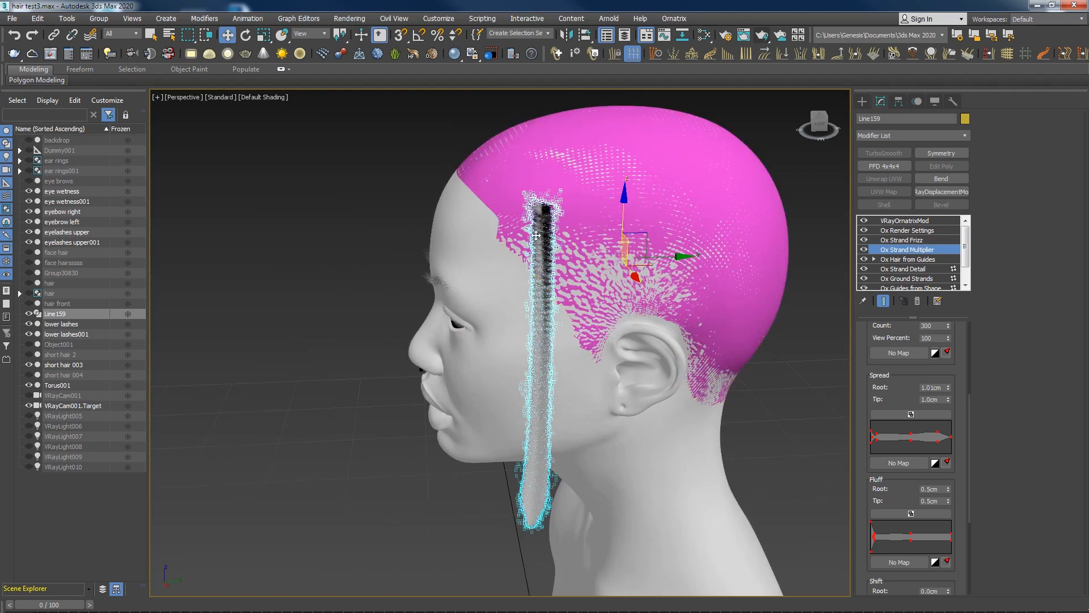
{"action": "mouse_move", "coordinate": [552, 428]}
{"action": "middle_mouse_down", "text": "alt"}
{"action": "mouse_move", "coordinate": [542, 420]}
{"action": "mouse_move", "coordinate": [559, 418]}
{"action": "middle_mouse_up", "text": "alt"}
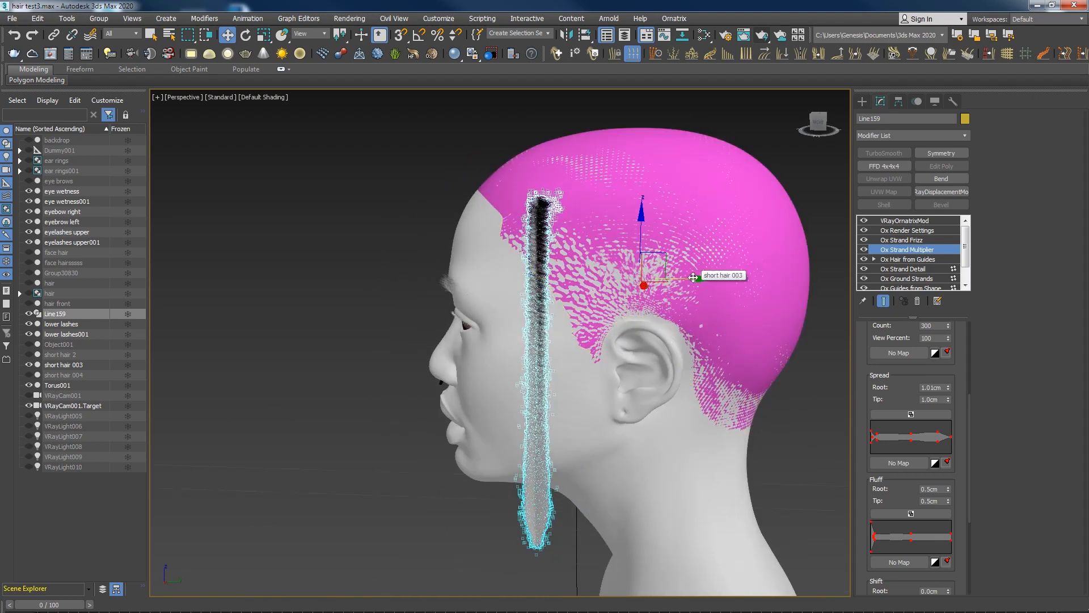
{"action": "mouse_move", "coordinate": [694, 278]}
{"action": "left_mouse_down", "text": "shift"}
{"action": "mouse_move", "coordinate": [753, 277]}
{"action": "mouse_move", "coordinate": [728, 278]}
{"action": "left_mouse_up", "text": "shift"}
{"action": "left_click", "coordinate": [558, 384]}
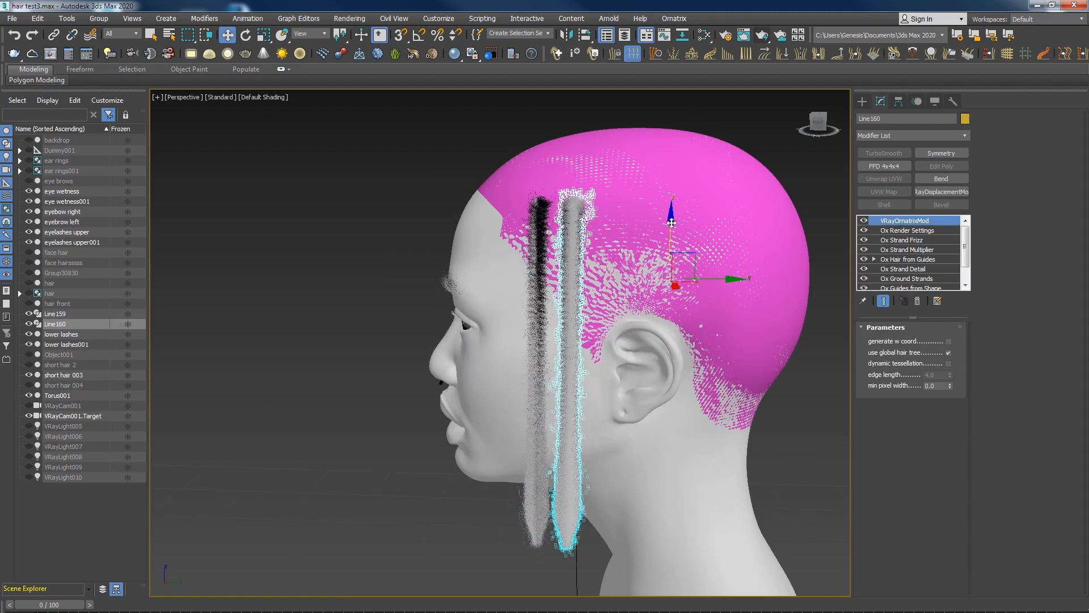
{"action": "left_click_drag", "start_coordinate": [669, 221], "coordinate": [667, 243]}
{"action": "middle_click_drag", "start_coordinate": [667, 242], "coordinate": [688, 304], "text": "alt"}
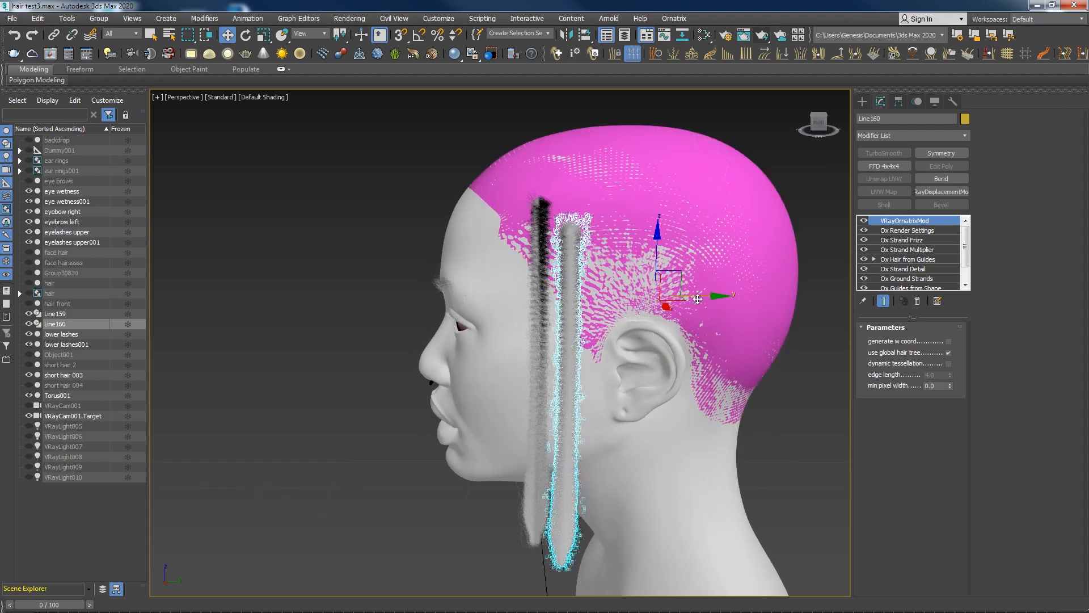
Clone the second lock as an independent copy named Line161, placed closer to the ear and lower down
{"action": "left_click_drag", "start_coordinate": [708, 294], "coordinate": [729, 295], "text": "shift"}
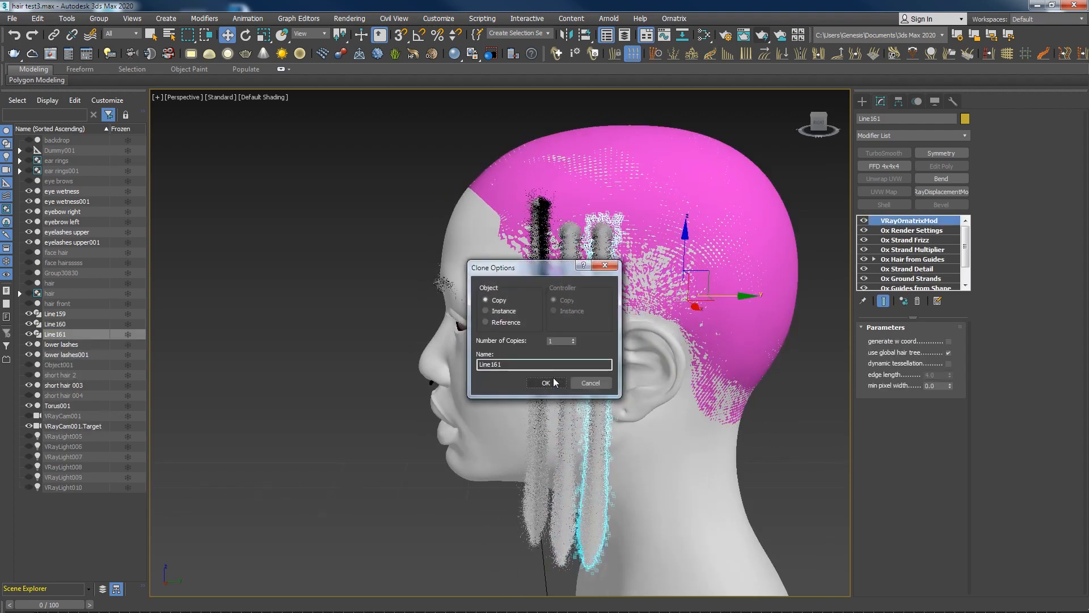
{"action": "left_click_drag", "start_coordinate": [684, 256], "coordinate": [682, 290]}
{"action": "middle_click_drag", "start_coordinate": [628, 311], "coordinate": [717, 329], "text": "alt"}
{"action": "left_click_drag", "start_coordinate": [583, 317], "coordinate": [550, 306]}
{"action": "mouse_move", "coordinate": [550, 307]}
{"action": "middle_mouse_down", "text": "alt"}
{"action": "mouse_move", "coordinate": [573, 298]}
{"action": "mouse_move", "coordinate": [548, 291]}
{"action": "mouse_move", "coordinate": [555, 318]}
{"action": "middle_mouse_up", "text": "alt"}
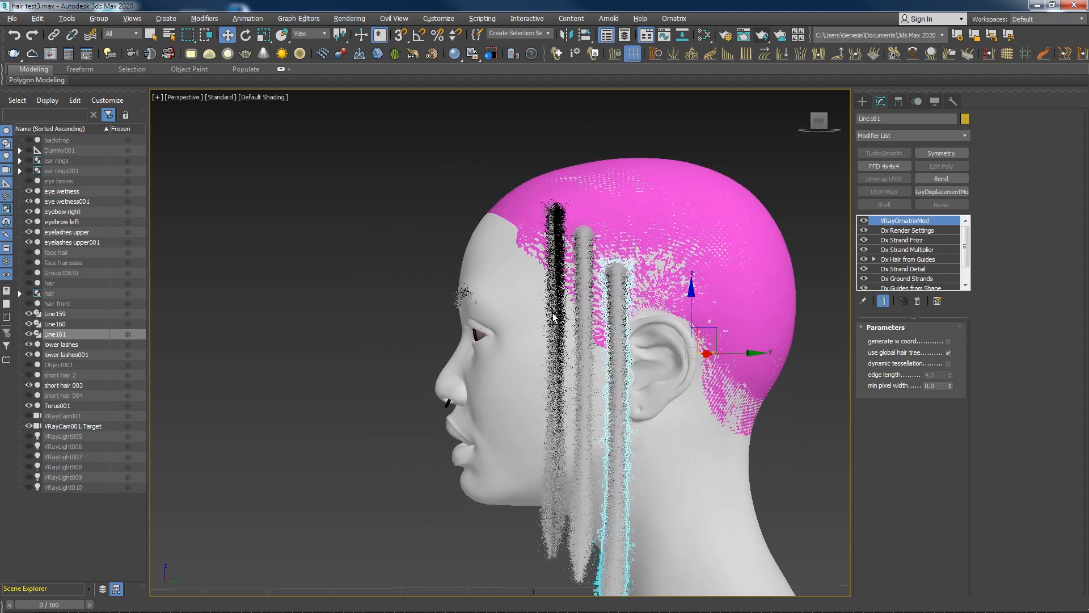
Examine the three neighbouring locks around the ear, both up close and with the whole bust in view
{"action": "middle_click_drag", "start_coordinate": [581, 590], "coordinate": [601, 473]}
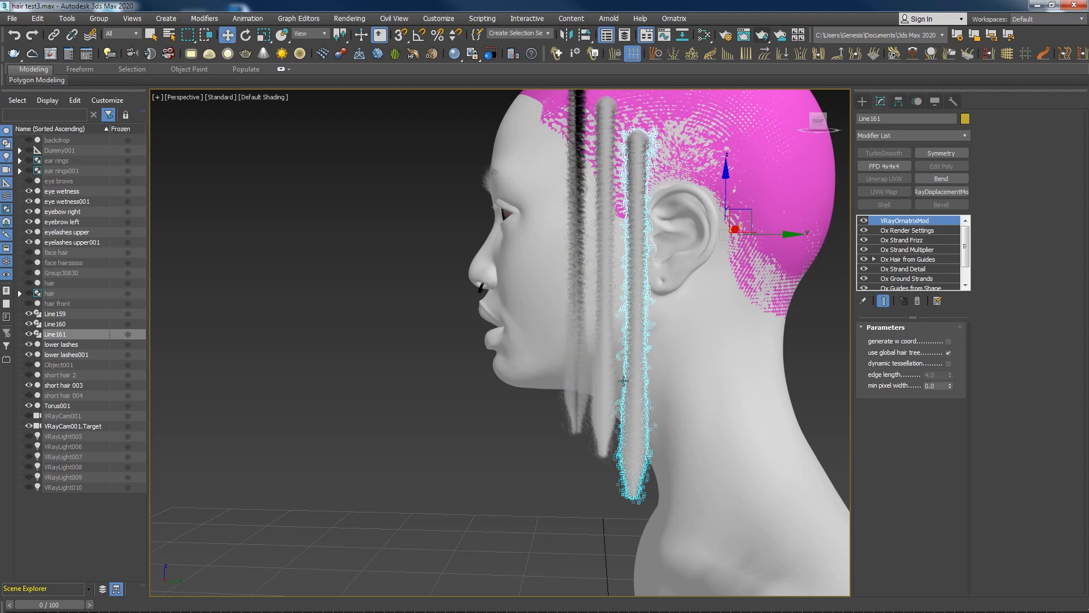
{"action": "middle_click_drag", "start_coordinate": [624, 381], "coordinate": [616, 346], "text": "alt"}
{"action": "middle_click_drag", "start_coordinate": [665, 301], "coordinate": [608, 358], "text": "alt"}
{"action": "scroll", "coordinate": [630, 285], "scroll_direction": "up", "scroll_amount": 5}
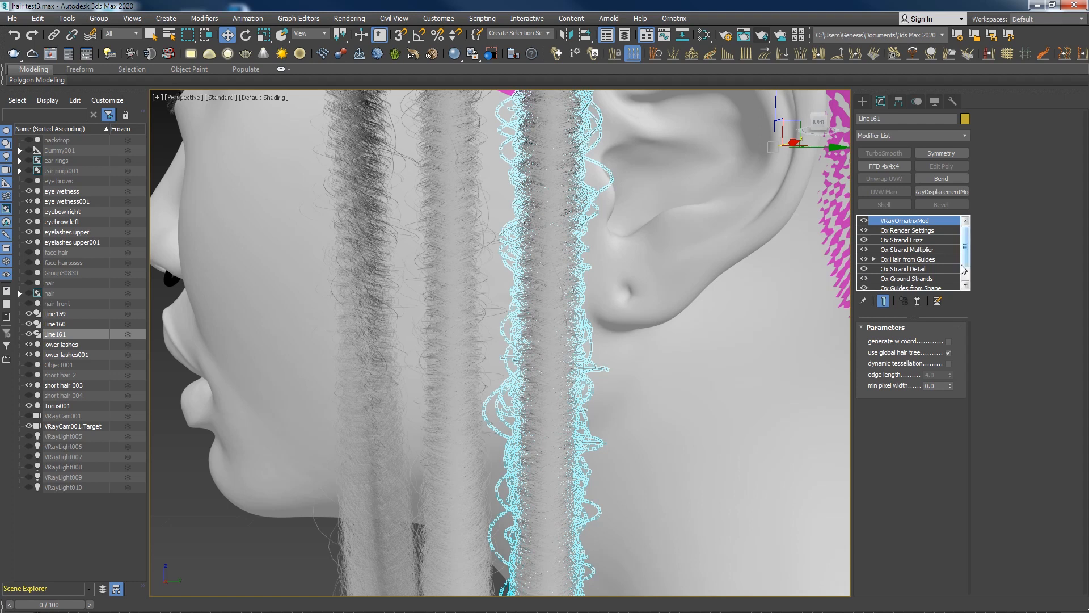
{"action": "scroll", "coordinate": [963, 269], "scroll_direction": "down", "scroll_amount": 1}
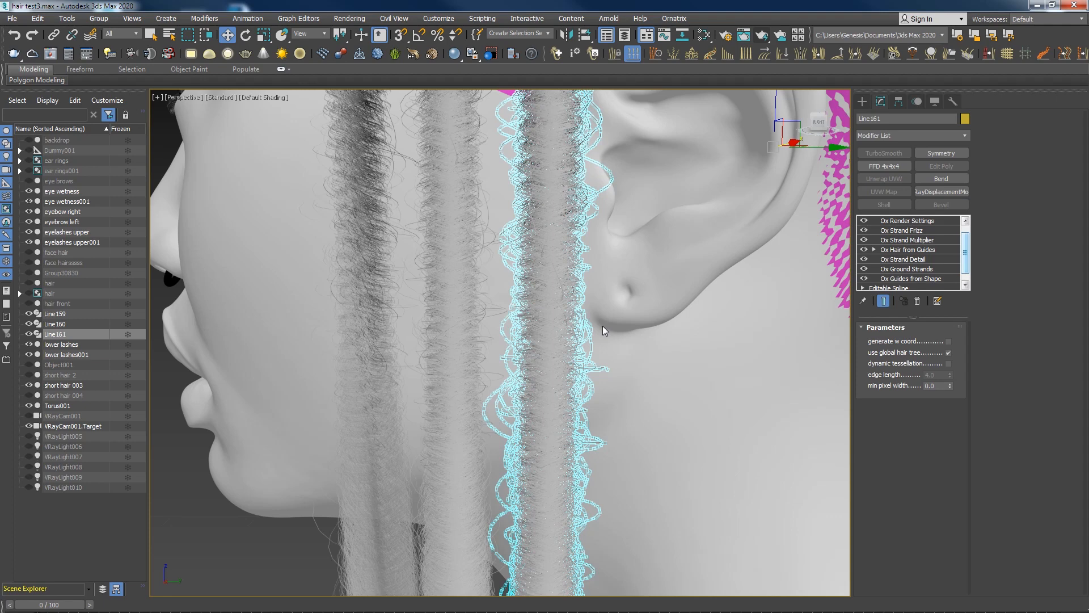
{"action": "scroll", "coordinate": [602, 325], "scroll_direction": "down", "scroll_amount": 10}
{"action": "mouse_move", "coordinate": [558, 354]}
{"action": "middle_mouse_down", "text": "alt"}
{"action": "mouse_move", "coordinate": [649, 336]}
{"action": "mouse_move", "coordinate": [580, 355]}
{"action": "mouse_move", "coordinate": [572, 347]}
{"action": "middle_mouse_up", "text": "alt"}
Enter vertex editing on the third lock's Editable Spline and shift its sixth vertex sideways near the neck
{"action": "left_click_drag", "start_coordinate": [965, 258], "coordinate": [965, 266]}
{"action": "left_click", "coordinate": [904, 280]}
{"action": "key", "text": "1"}
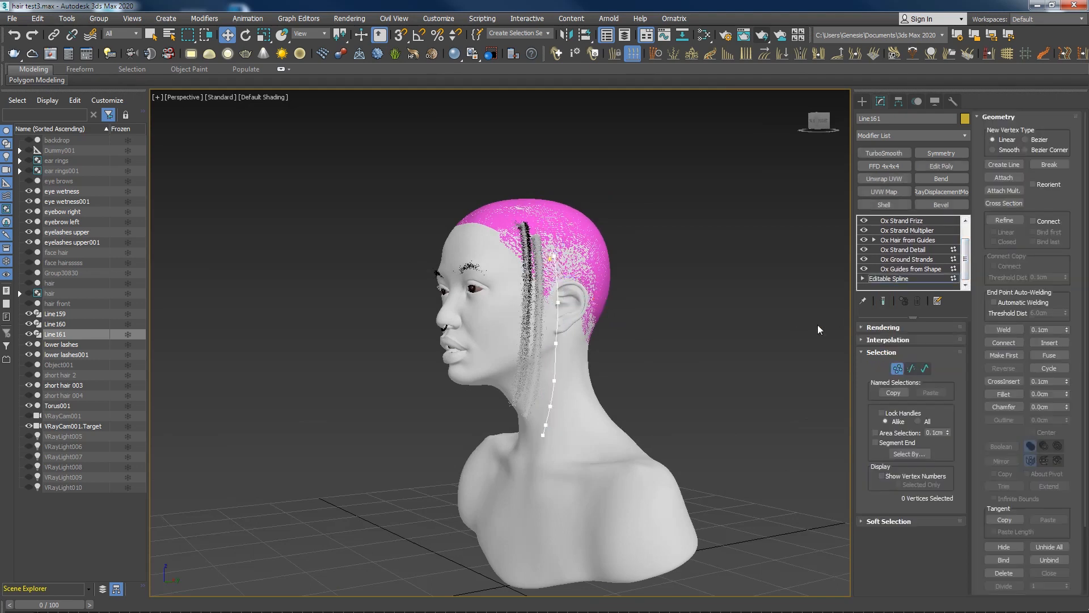
{"action": "scroll", "coordinate": [571, 369], "scroll_direction": "up", "scroll_amount": 6}
{"action": "left_click_drag", "start_coordinate": [555, 515], "coordinate": [527, 523]}
{"action": "left_click", "coordinate": [542, 429]}
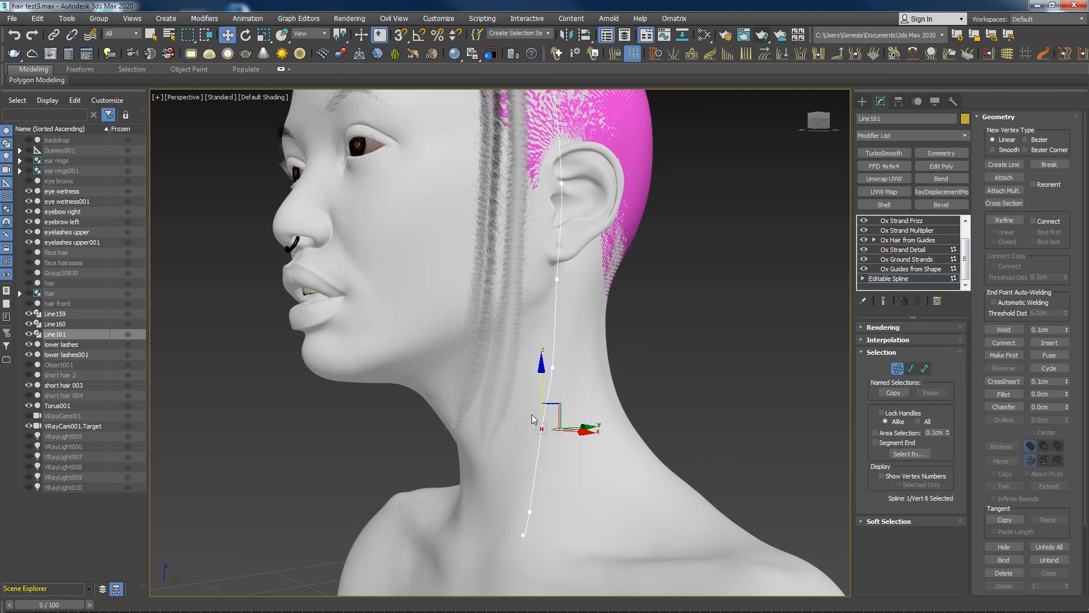
{"action": "middle_click_drag", "start_coordinate": [533, 415], "coordinate": [578, 438], "text": "alt"}
{"action": "left_click_drag", "start_coordinate": [595, 431], "coordinate": [703, 432]}
{"action": "middle_click_drag", "start_coordinate": [610, 404], "coordinate": [519, 426], "text": "alt"}
Move the fifth, fourth and third vertices of the guide spline alternately backward and forward to form a wavy path
{"action": "left_click", "coordinate": [680, 344]}
{"action": "left_click_drag", "start_coordinate": [718, 353], "coordinate": [787, 358]}
{"action": "left_click", "coordinate": [682, 261]}
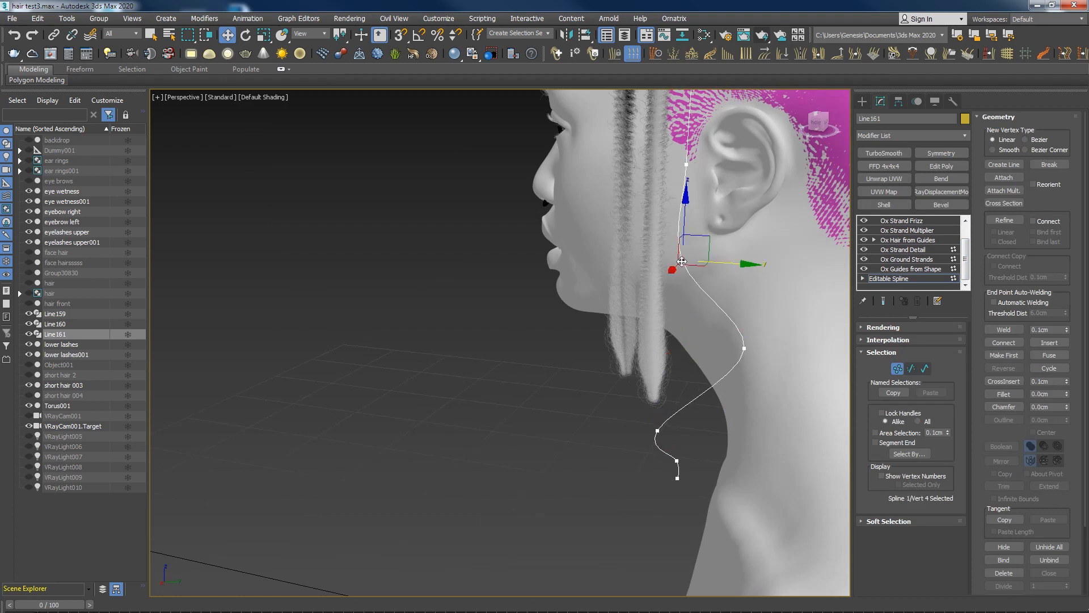
{"action": "left_click_drag", "start_coordinate": [727, 265], "coordinate": [702, 265]}
{"action": "left_click", "coordinate": [685, 165]}
{"action": "left_click_drag", "start_coordinate": [687, 168], "coordinate": [761, 169]}
Show the full hair result on the wavy spline and leave vertex editing to view the lock on the head
{"action": "left_click", "coordinate": [884, 301]}
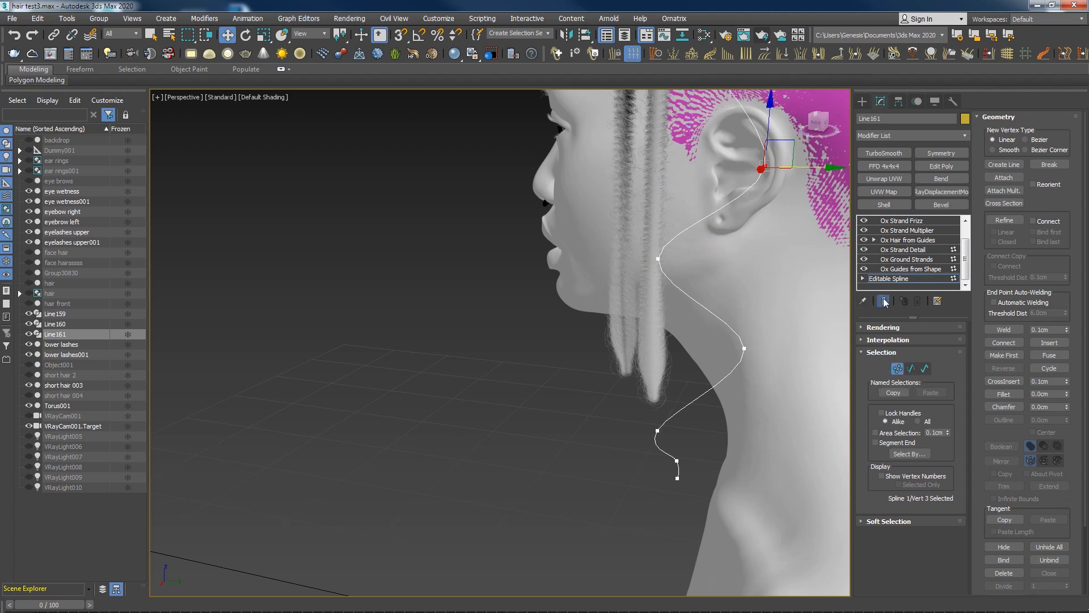
{"action": "middle_click_drag", "start_coordinate": [732, 329], "coordinate": [777, 302], "text": "alt"}
{"action": "middle_click_drag", "start_coordinate": [616, 172], "coordinate": [846, 321], "text": "alt"}
{"action": "left_click", "coordinate": [896, 369]}
{"action": "middle_click_drag", "start_coordinate": [645, 306], "coordinate": [480, 150], "text": "alt"}
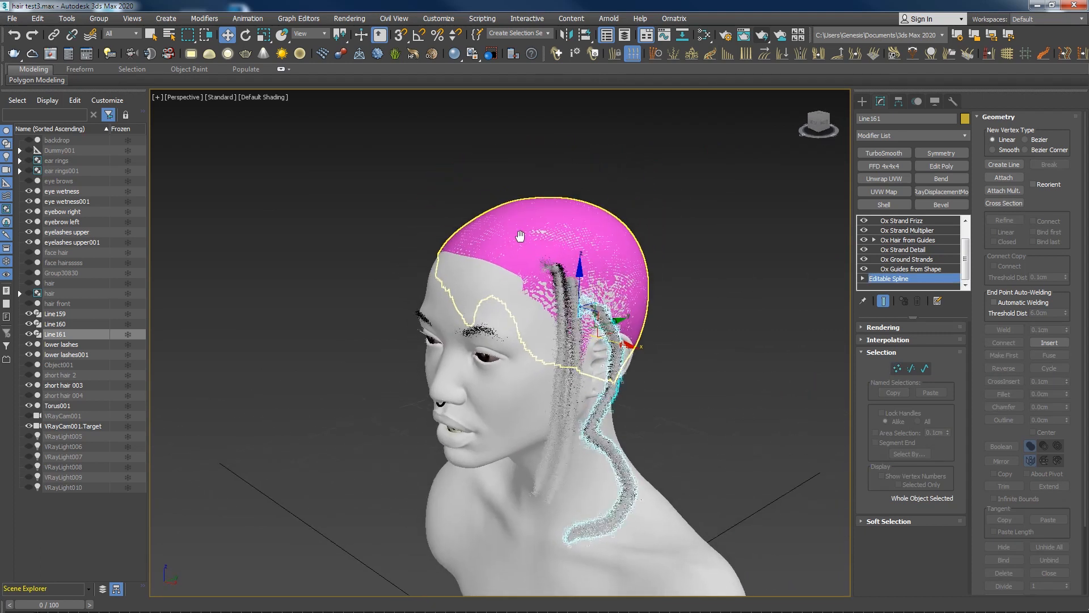
Select the pink scalp mesh short hair 003 and add the Ox Guides from Surface modifier to it
{"action": "scroll", "coordinate": [480, 149], "scroll_direction": "up", "scroll_amount": 5}
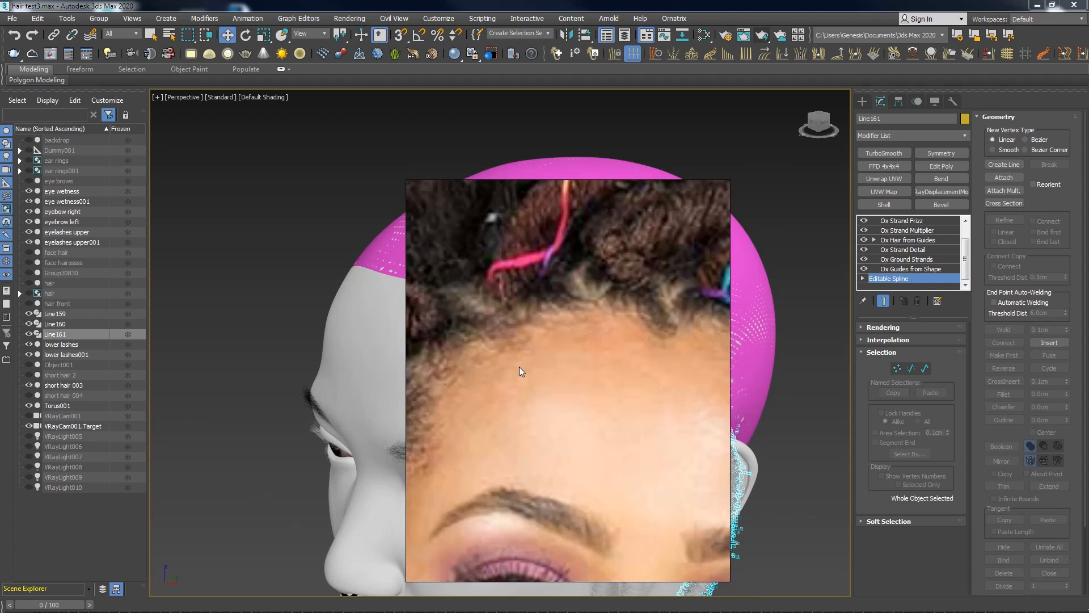
{"action": "middle_click_drag", "start_coordinate": [489, 337], "coordinate": [530, 313], "text": "alt"}
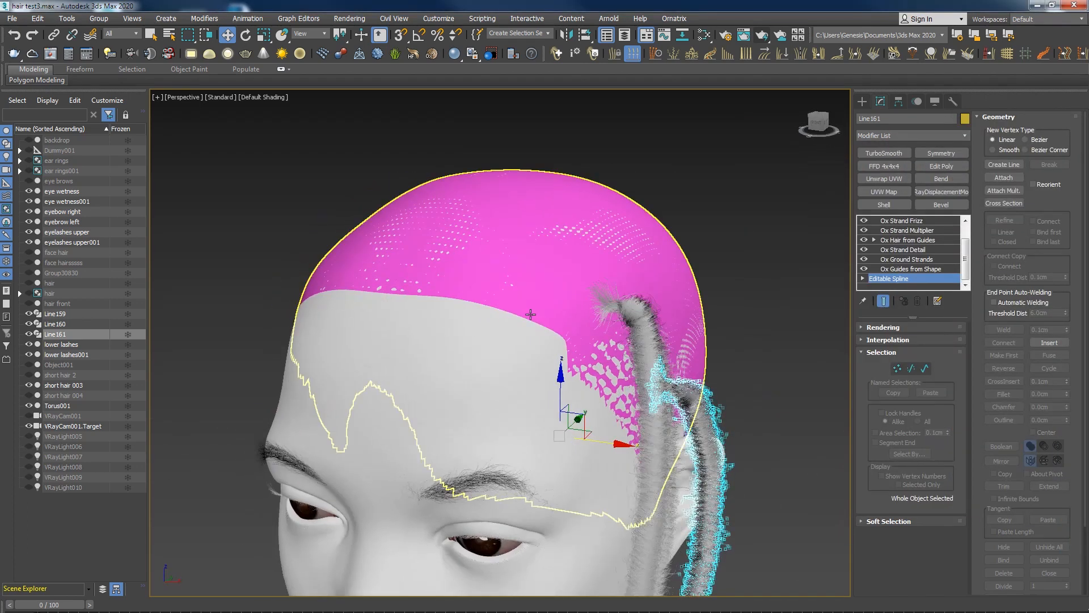
{"action": "left_click", "coordinate": [560, 297]}
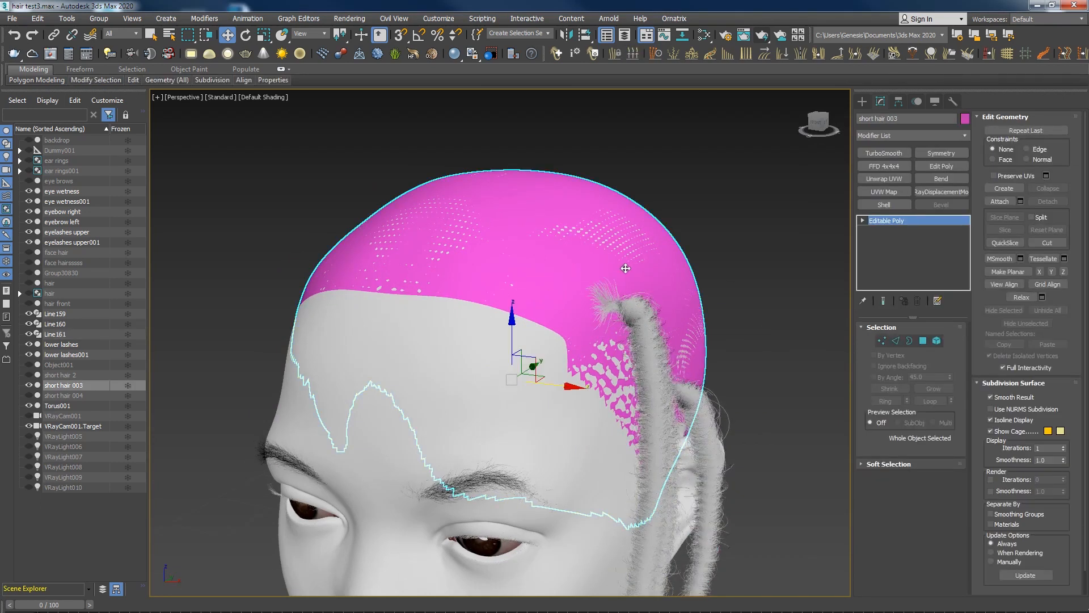
{"action": "left_click", "coordinate": [919, 137]}
{"action": "left_click_drag", "start_coordinate": [967, 346], "coordinate": [969, 485]}
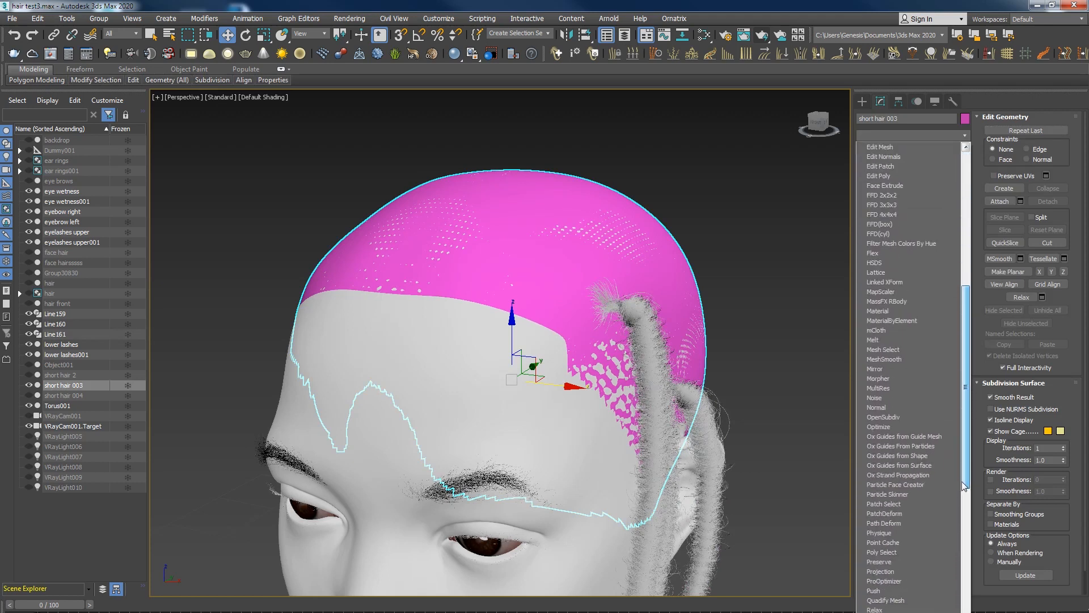
{"action": "left_click_drag", "start_coordinate": [969, 482], "coordinate": [969, 505]}
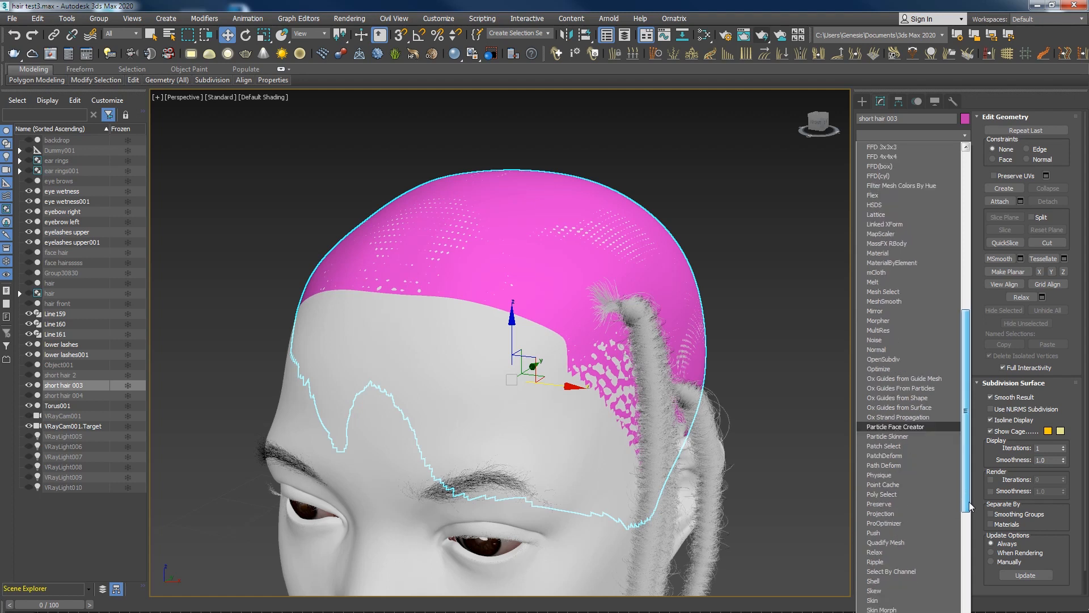
{"action": "left_click", "coordinate": [900, 408]}
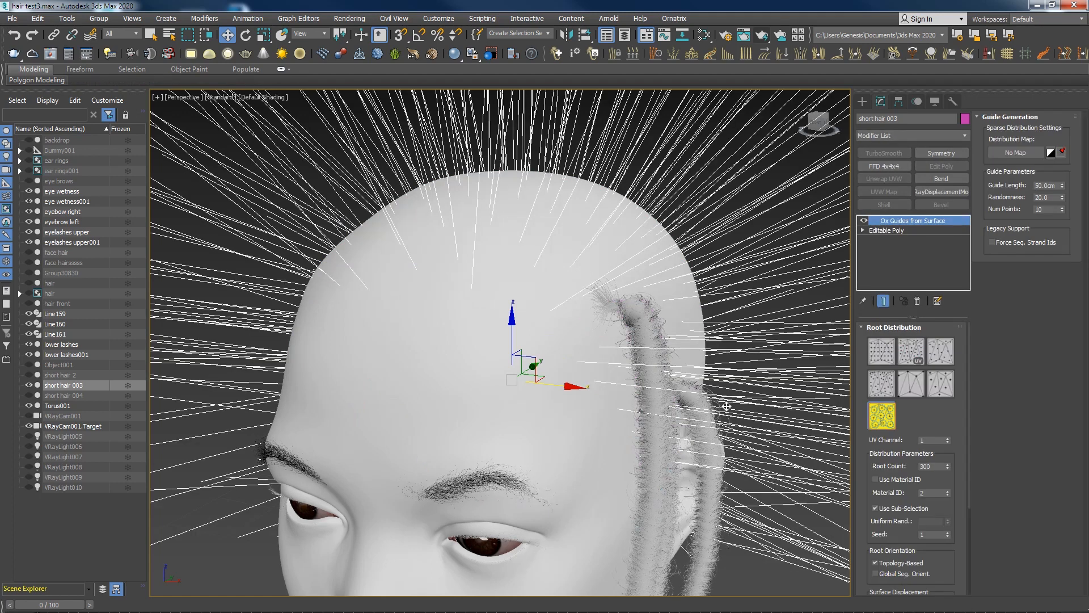
Shorten the scalp guides, trying a guide length of 3 cm and then reducing it to 0.24 cm
{"action": "scroll", "coordinate": [757, 406], "scroll_direction": "up", "scroll_amount": 3}
{"action": "scroll", "coordinate": [757, 405], "scroll_direction": "down", "scroll_amount": 8}
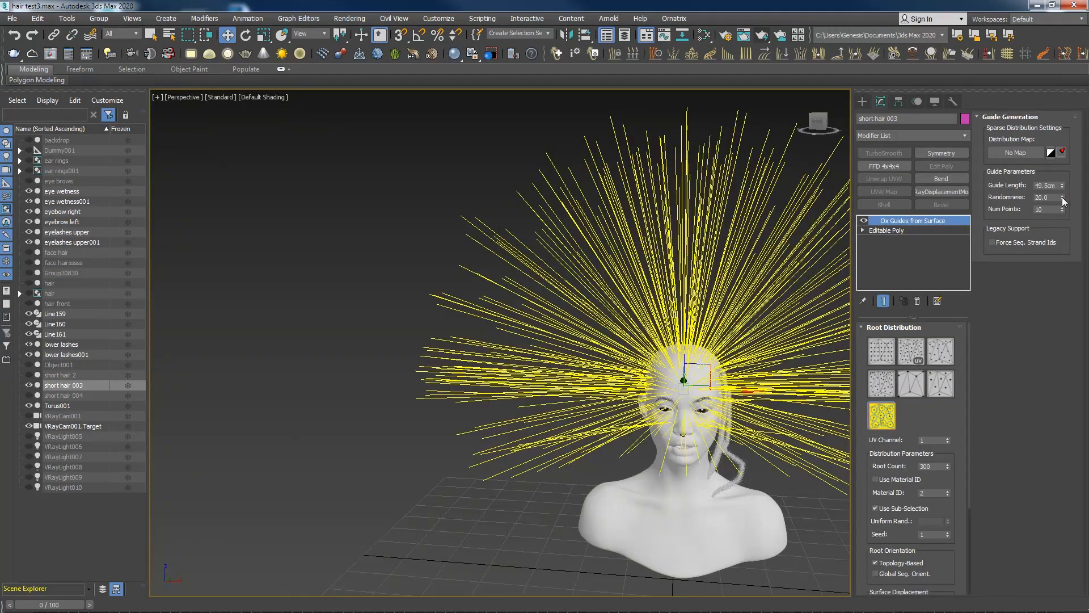
{"action": "mouse_move", "coordinate": [1062, 187]}
{"action": "left_mouse_down"}
{"action": "mouse_move", "coordinate": [1064, 204]}
{"action": "mouse_move", "coordinate": [1054, 193]}
{"action": "left_mouse_up"}
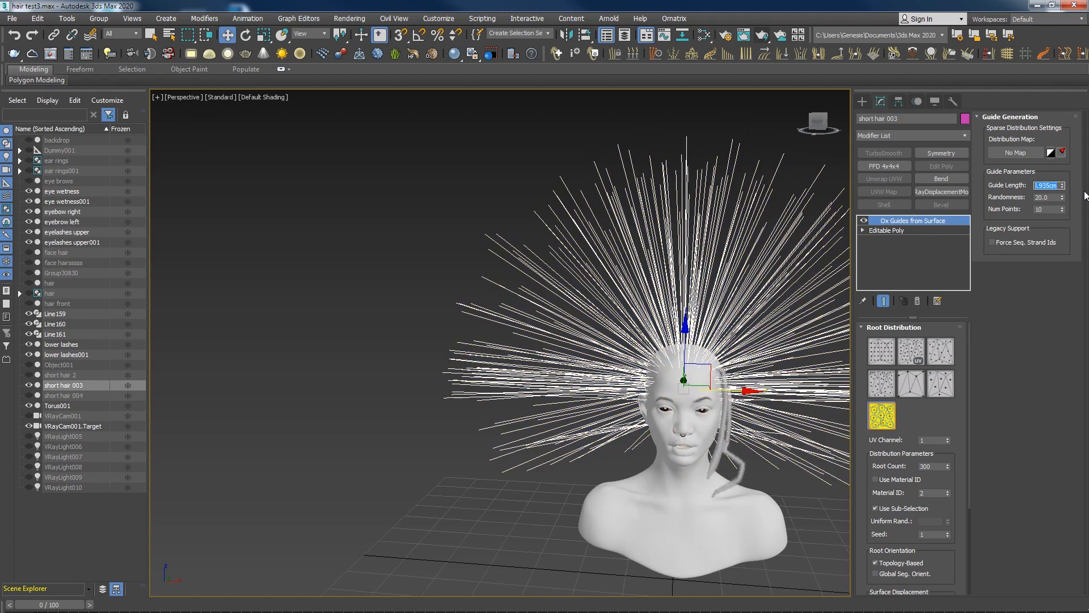
{"action": "type", "text": "3"}
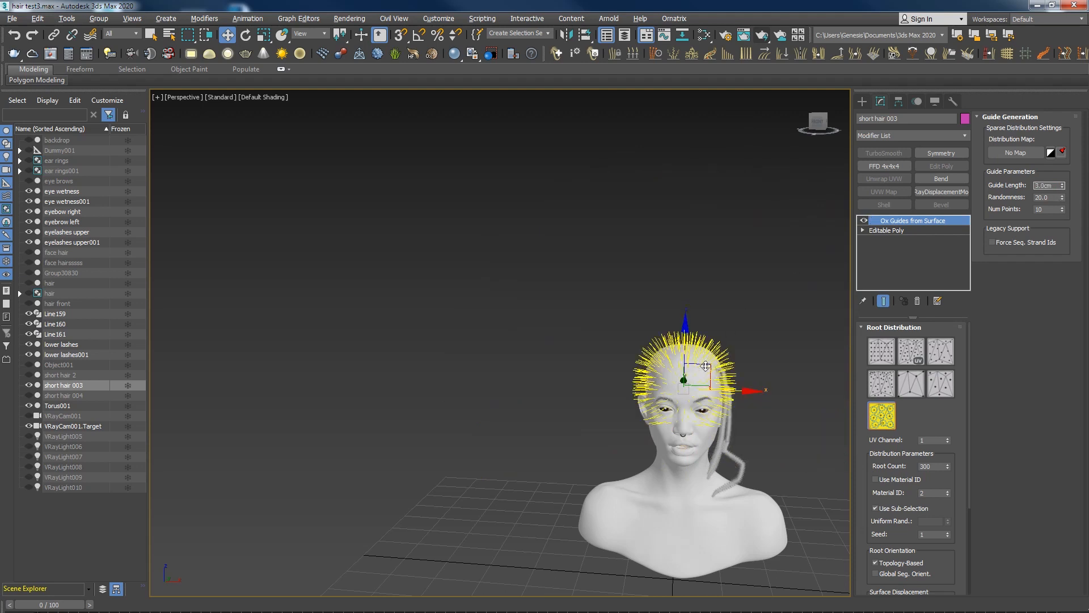
{"action": "scroll", "coordinate": [705, 367], "scroll_direction": "up", "scroll_amount": 5}
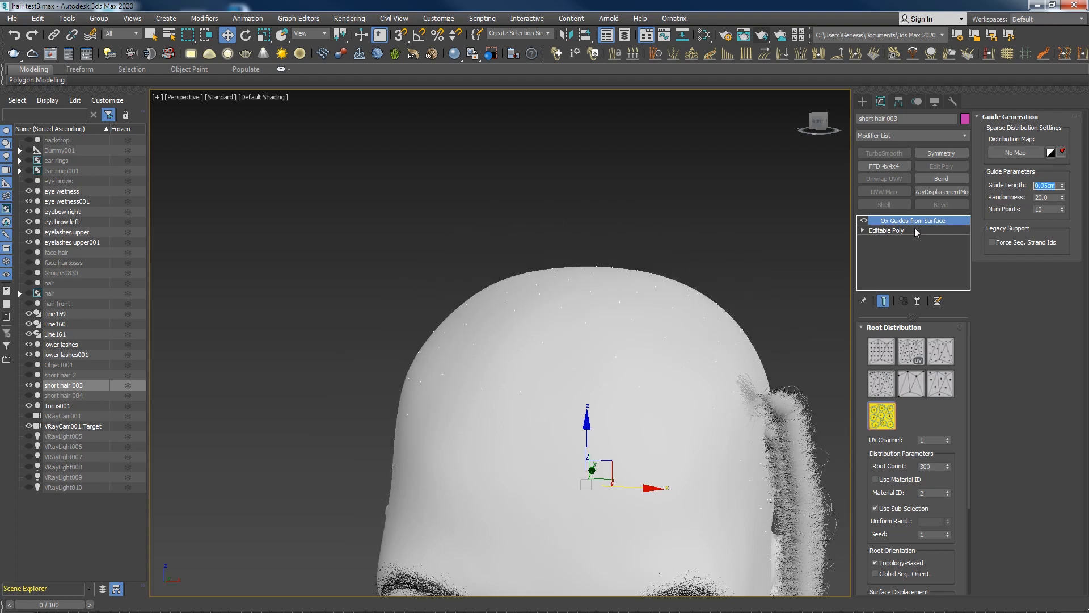
{"action": "middle_click_drag", "start_coordinate": [632, 318], "coordinate": [670, 312], "text": "alt"}
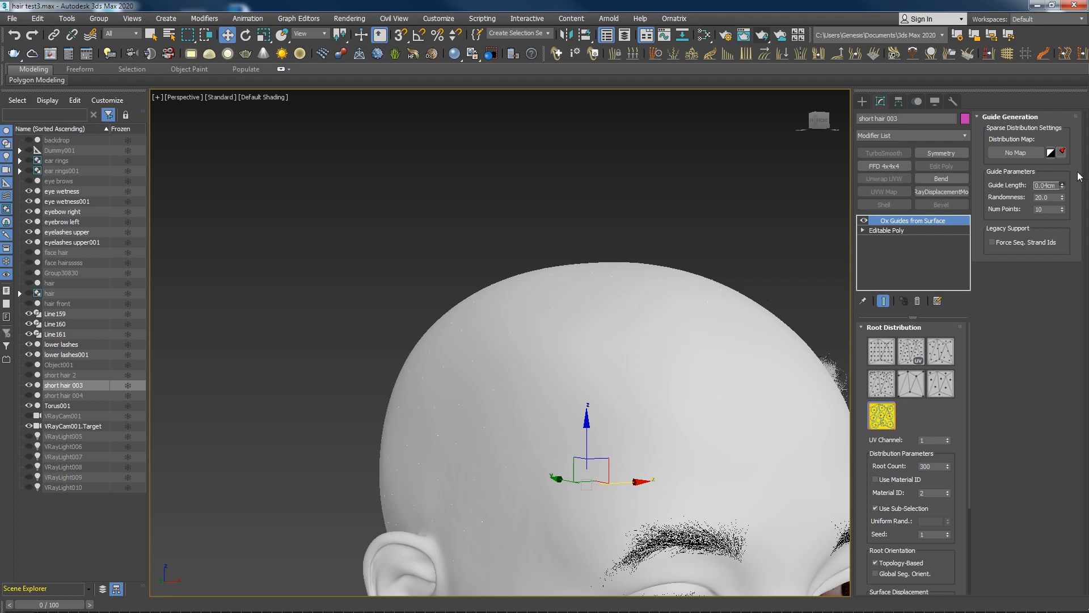
{"action": "middle_click_drag", "start_coordinate": [735, 263], "coordinate": [698, 273], "text": "alt"}
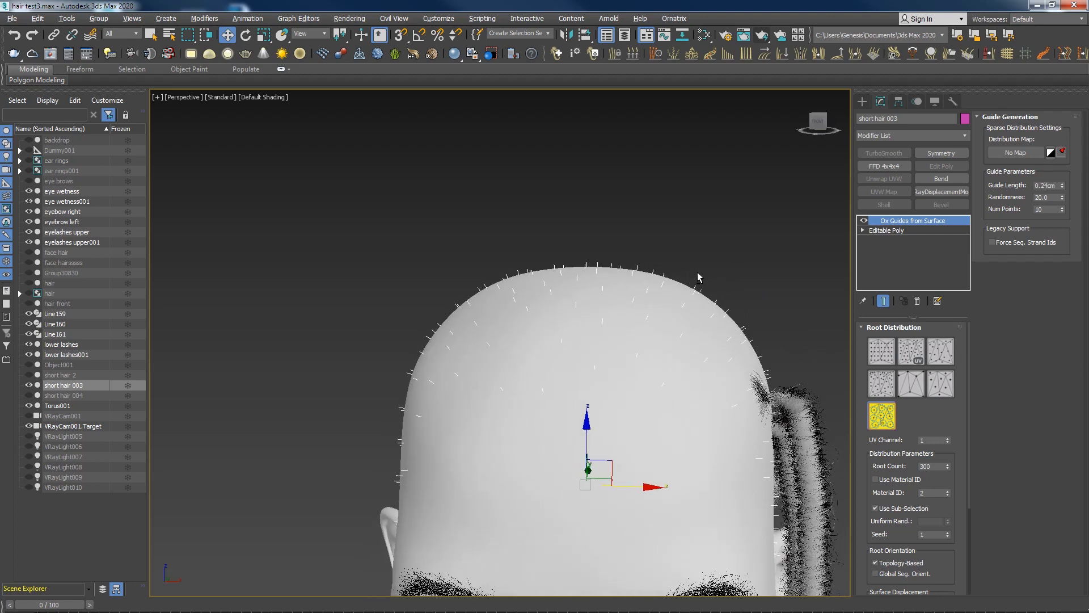
Add the Ox Hair from Guides modifier above Ox Guides from Surface on the scalp mesh
{"action": "left_click", "coordinate": [924, 136]}
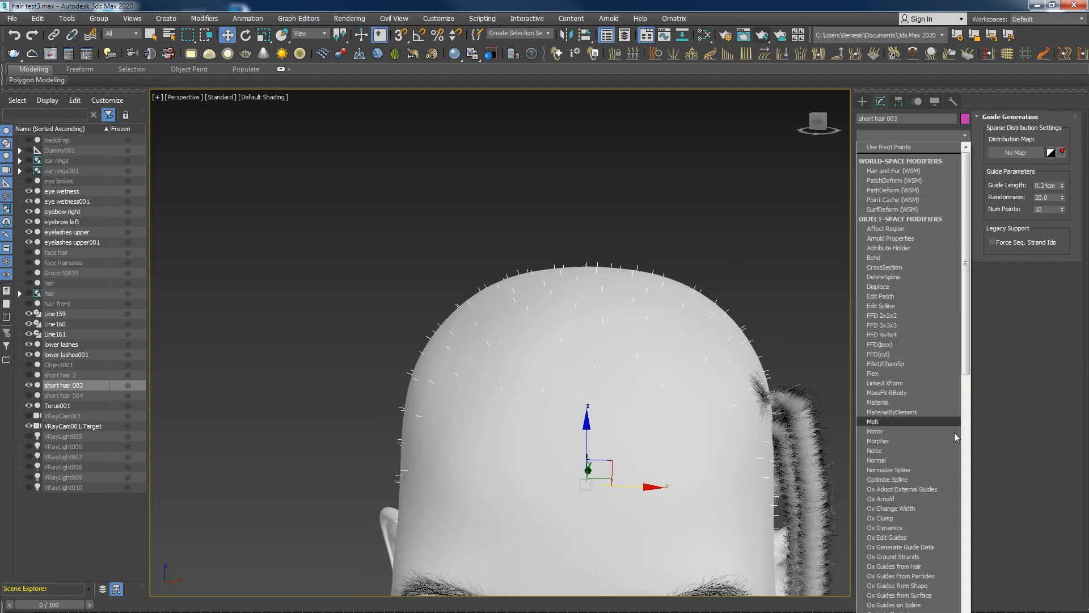
{"action": "left_click_drag", "start_coordinate": [969, 368], "coordinate": [960, 412]}
{"action": "scroll", "coordinate": [953, 483], "scroll_direction": "down", "scroll_amount": 3}
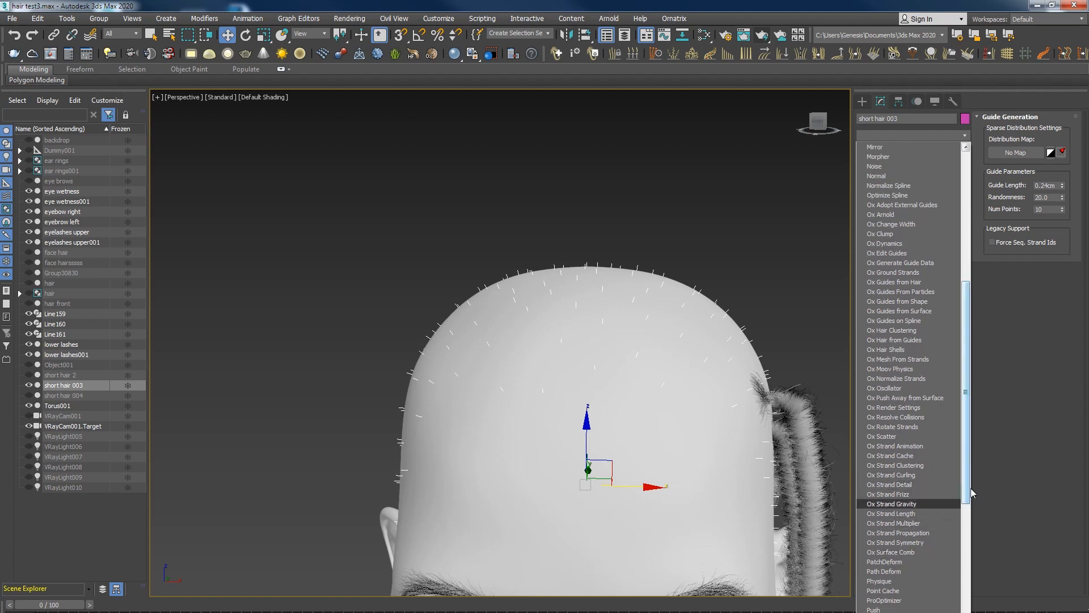
{"action": "left_click_drag", "start_coordinate": [966, 525], "coordinate": [967, 553]}
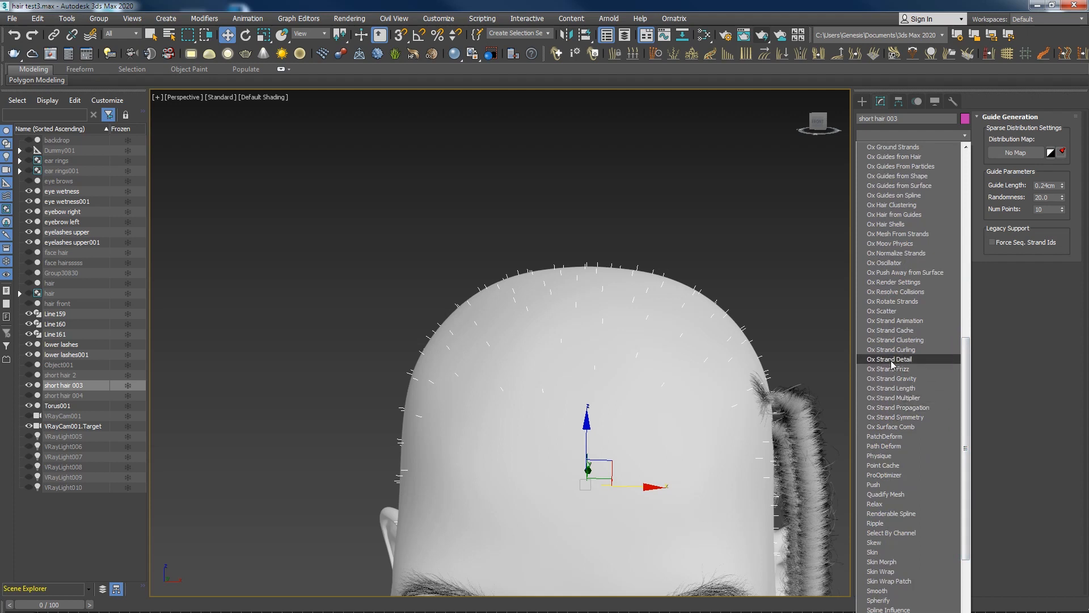
{"action": "left_click", "coordinate": [916, 215]}
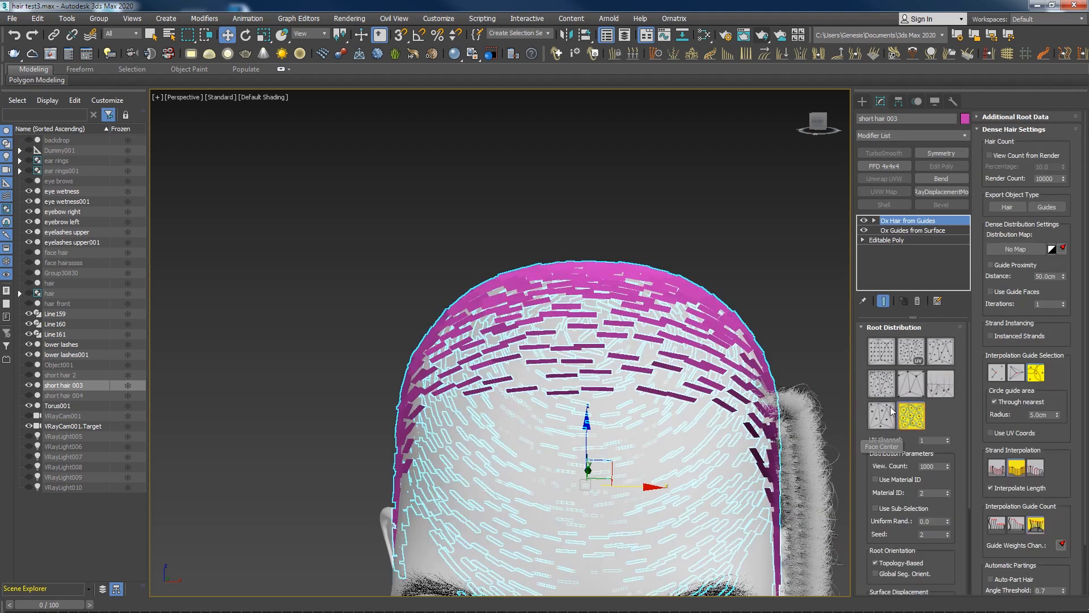
Examine the distribution of the generated short hair over the scalp and face from the front, the side and farther away
{"action": "left_click", "coordinate": [934, 136]}
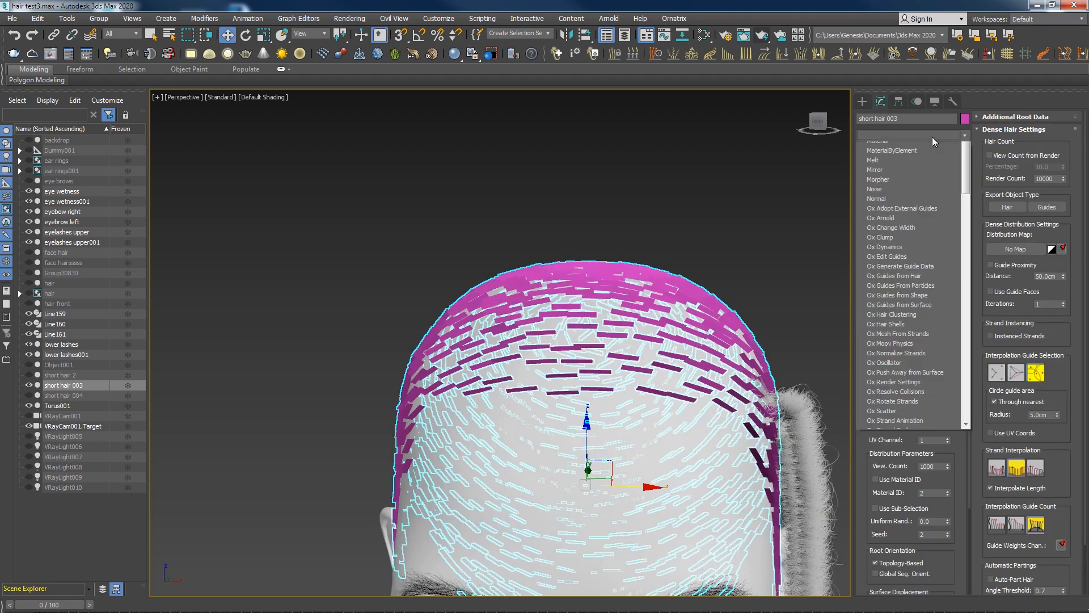
{"action": "left_click", "coordinate": [779, 248]}
{"action": "middle_click_drag", "start_coordinate": [641, 335], "coordinate": [749, 340], "text": "alt"}
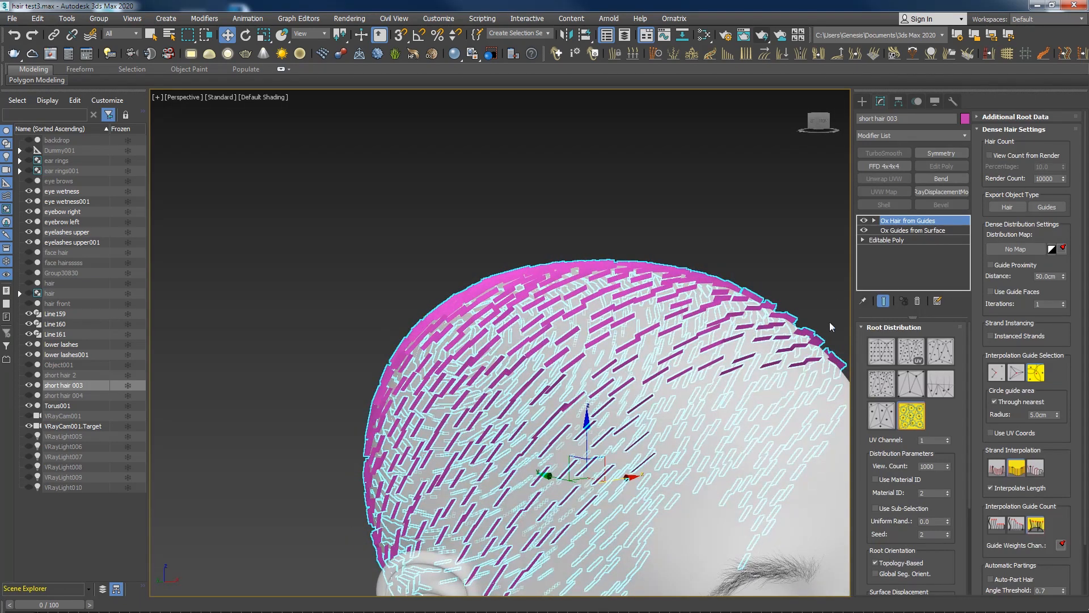
{"action": "middle_click_drag", "start_coordinate": [766, 310], "coordinate": [751, 314], "text": "alt"}
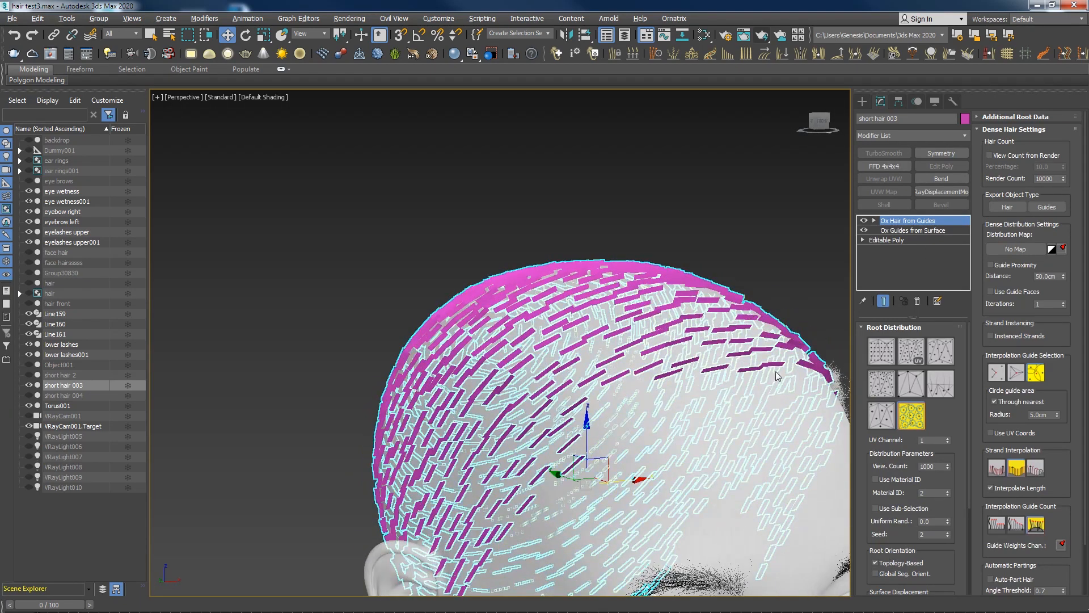
{"action": "scroll", "coordinate": [738, 383], "scroll_direction": "down", "scroll_amount": 10}
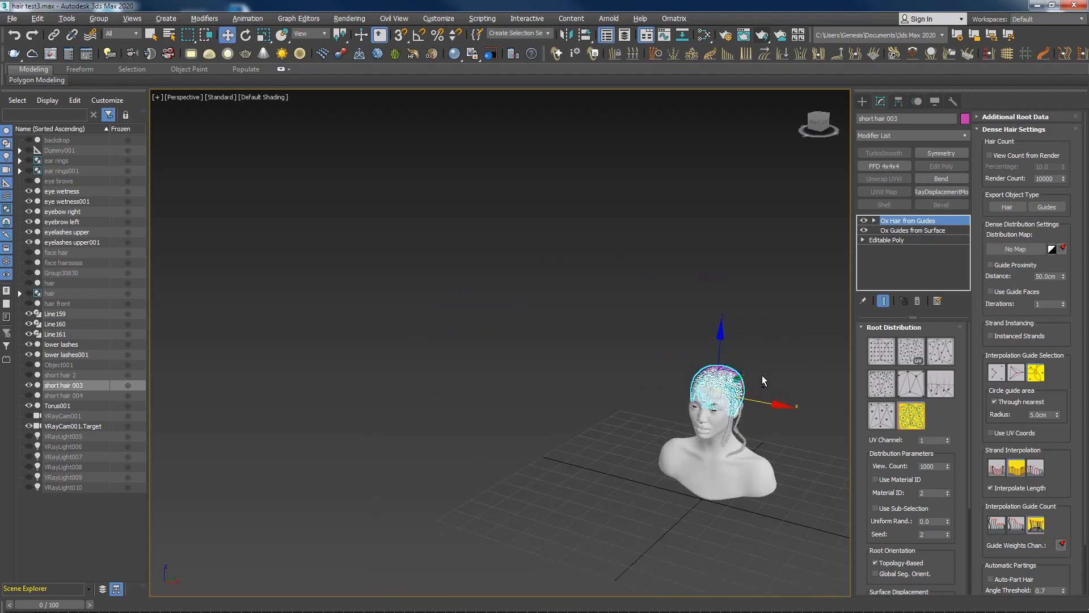
{"action": "scroll", "coordinate": [782, 363], "scroll_direction": "up", "scroll_amount": 5}
{"action": "middle_click_drag", "start_coordinate": [704, 423], "coordinate": [718, 404], "text": "alt"}
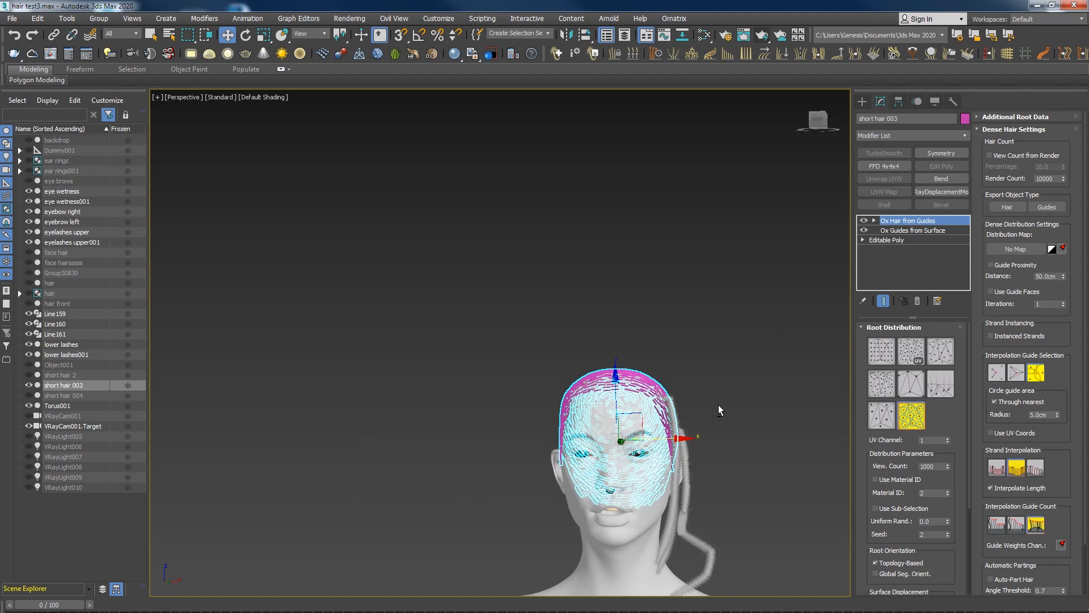
{"action": "middle_click_drag", "start_coordinate": [719, 404], "coordinate": [613, 406], "text": "alt"}
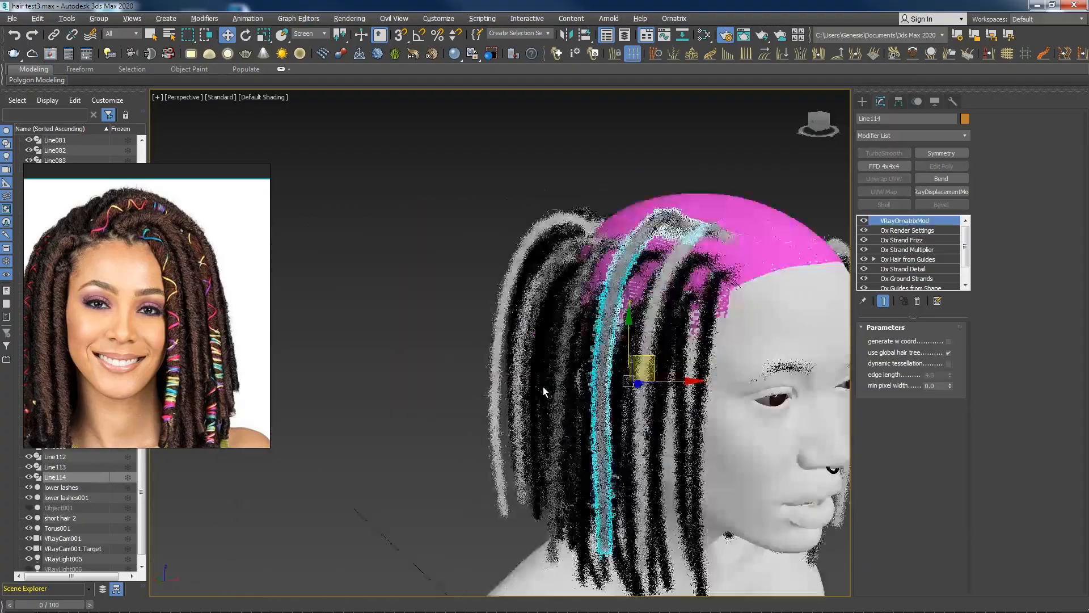
View the cloned locks from the side and leave vertex editing on the front lock's guide spline
{"action": "middle_click_drag", "start_coordinate": [543, 387], "coordinate": [709, 349], "text": "alt"}
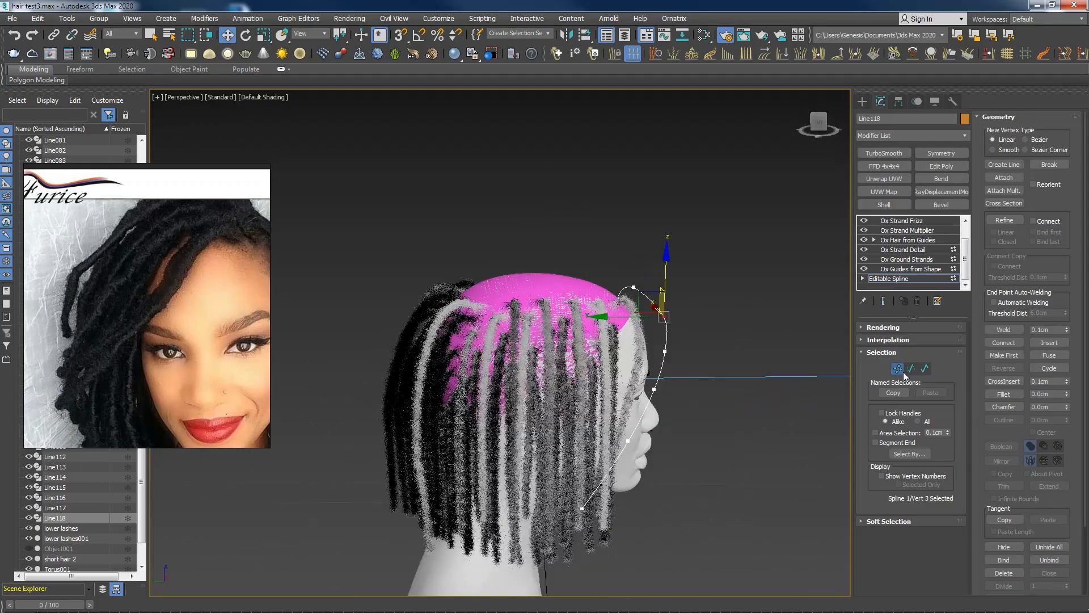
{"action": "left_click", "coordinate": [897, 369]}
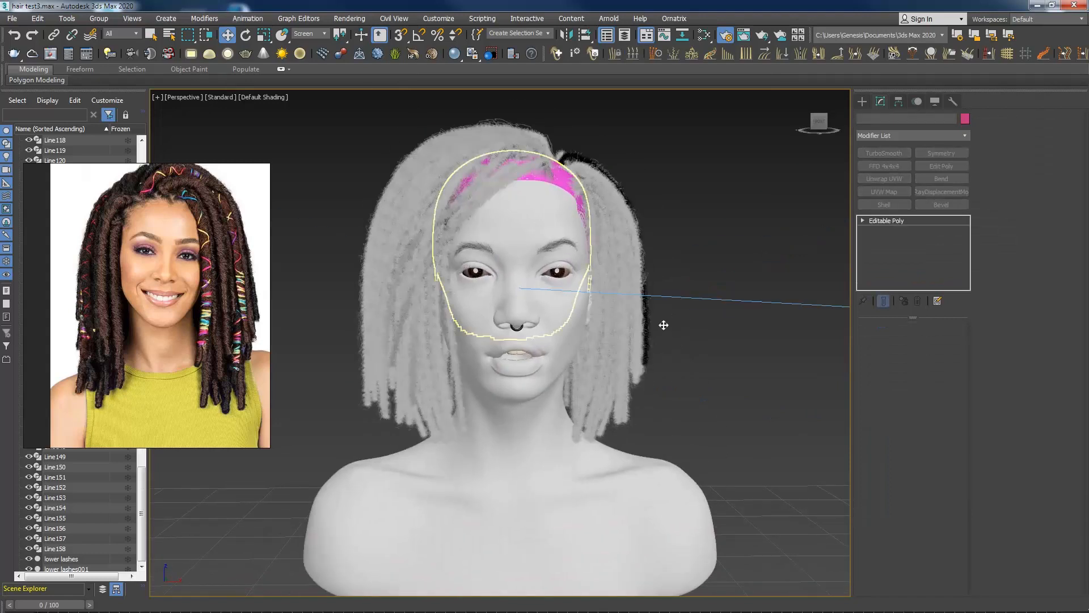
Add Ox Guides from Surface to the short hair 2 scalp mesh with a 0.1 cm guide length and 25.6 randomness
{"action": "left_click", "coordinate": [913, 135]}
{"action": "left_click", "coordinate": [898, 102]}
{"action": "left_click", "coordinate": [911, 179]}
{"action": "left_click", "coordinate": [911, 180]}
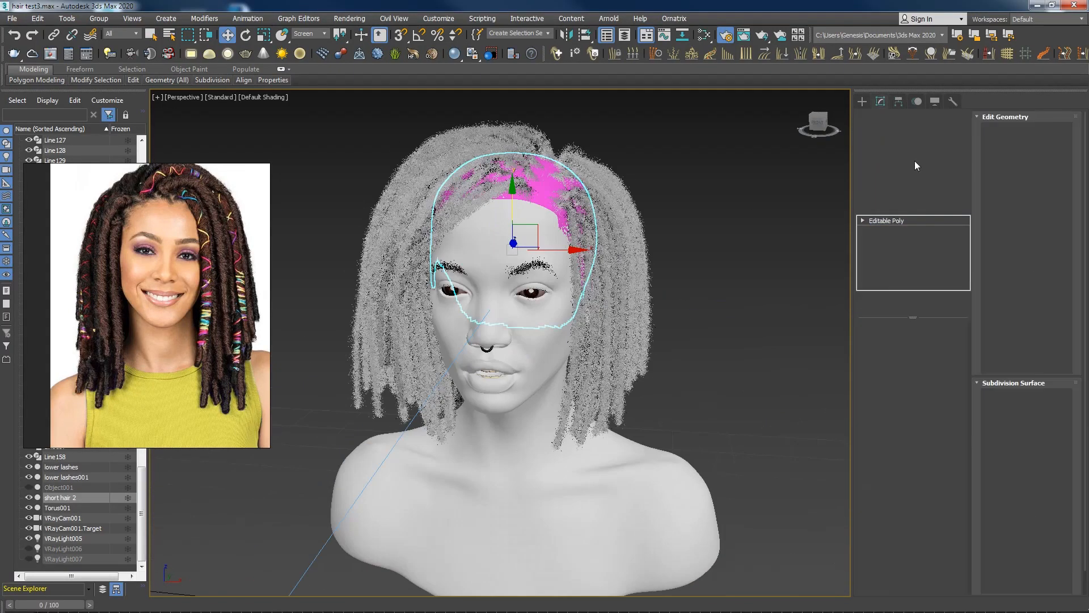
{"action": "left_click", "coordinate": [911, 135]}
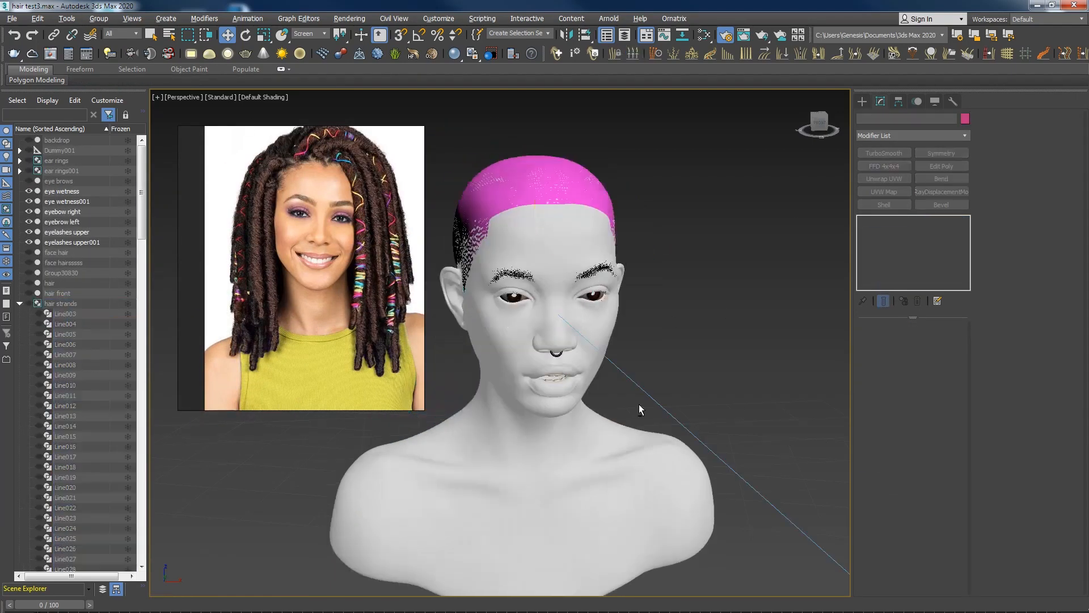
{"action": "left_click", "coordinate": [910, 135]}
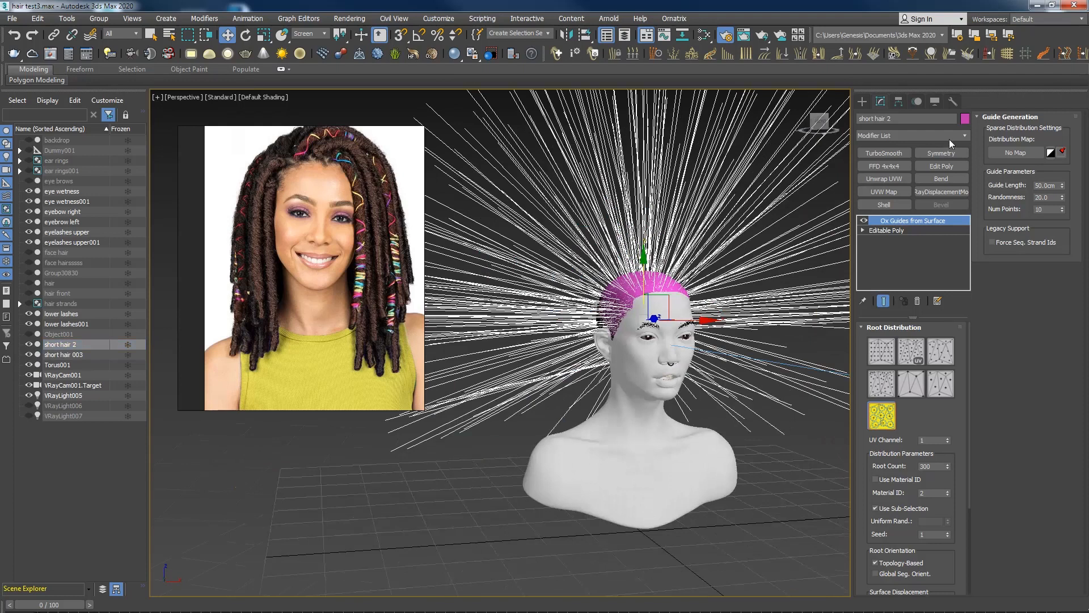
{"action": "left_click", "coordinate": [910, 135]}
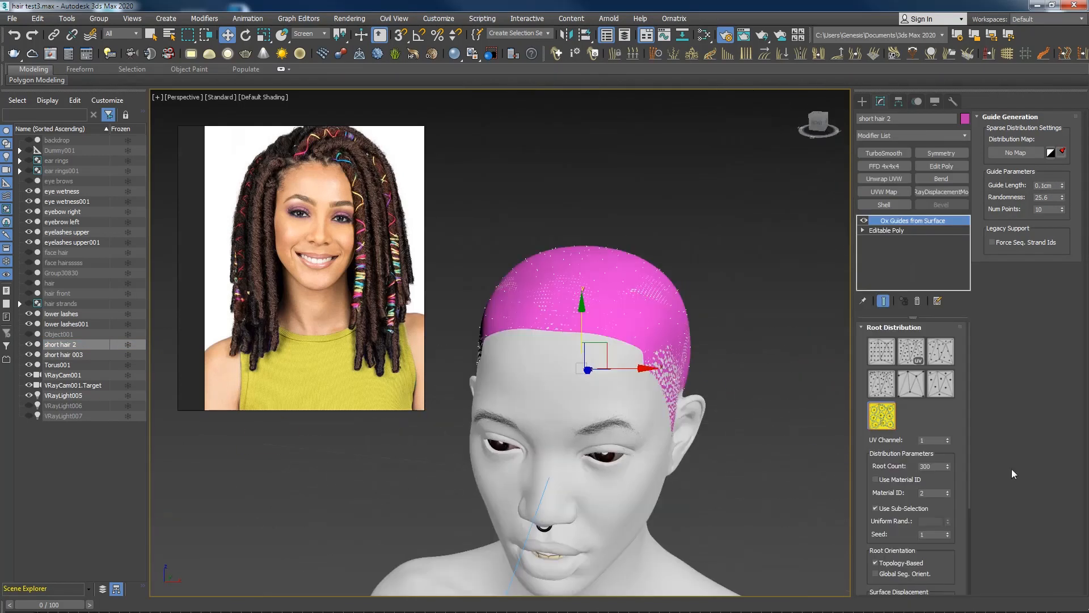
Generate the scalp hair with Ox Hair from Guides at a render count of 5000 and add Ox Render Settings on top
{"action": "left_click", "coordinate": [911, 135]}
{"action": "left_click", "coordinate": [894, 311]}
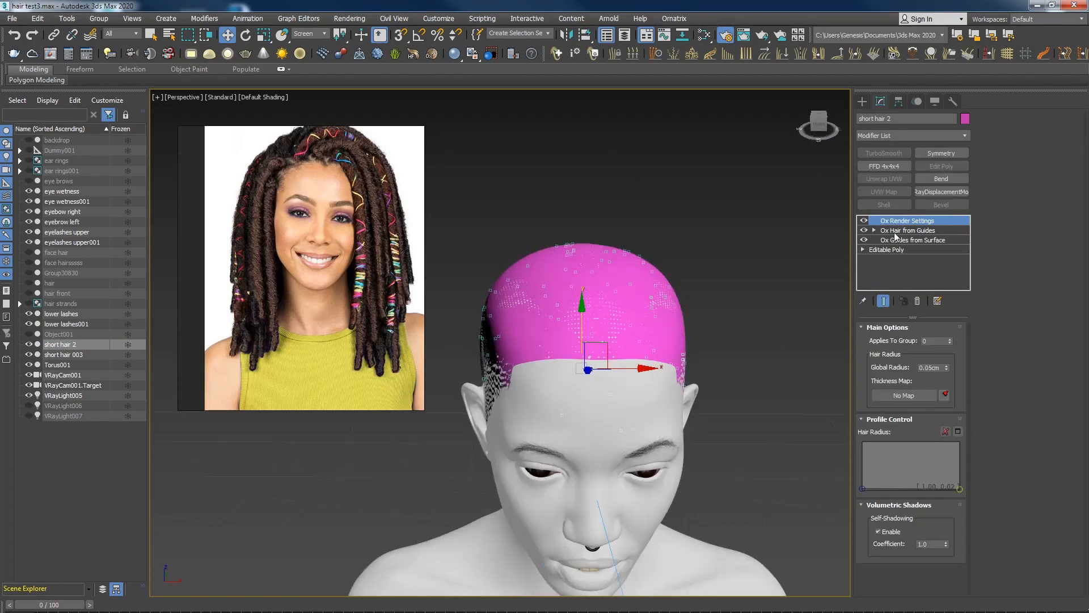
Insert an Ox Strand Curling modifier between Ox Hair from Guides and Ox Render Settings on the short scalp hair
{"action": "left_click", "coordinate": [895, 233]}
{"action": "left_click", "coordinate": [910, 135]}
{"action": "scroll", "coordinate": [908, 397], "scroll_direction": "down", "scroll_amount": 3}
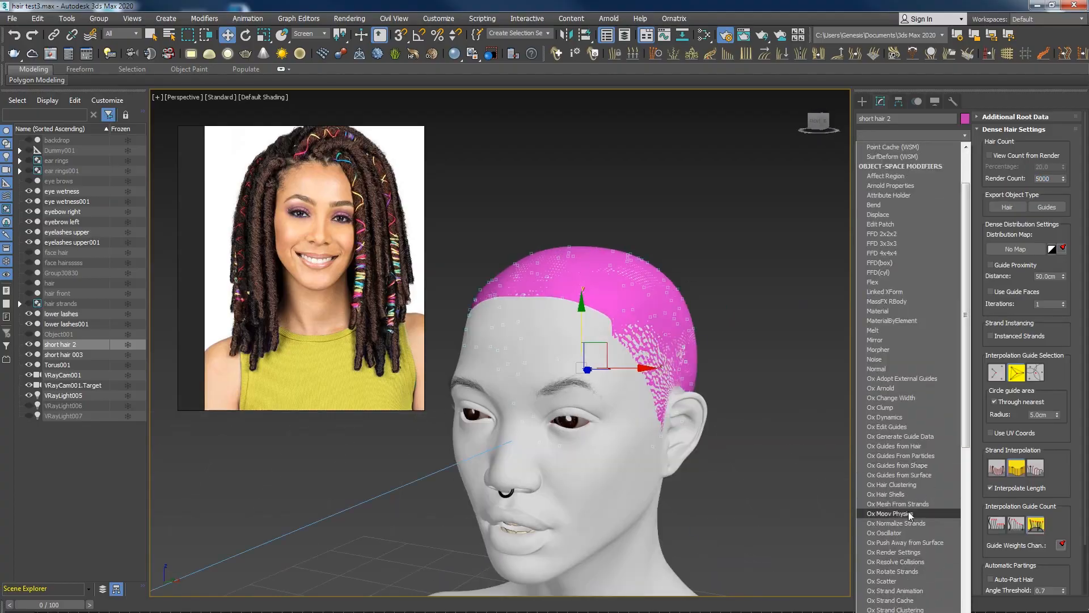
{"action": "left_click", "coordinate": [904, 510]}
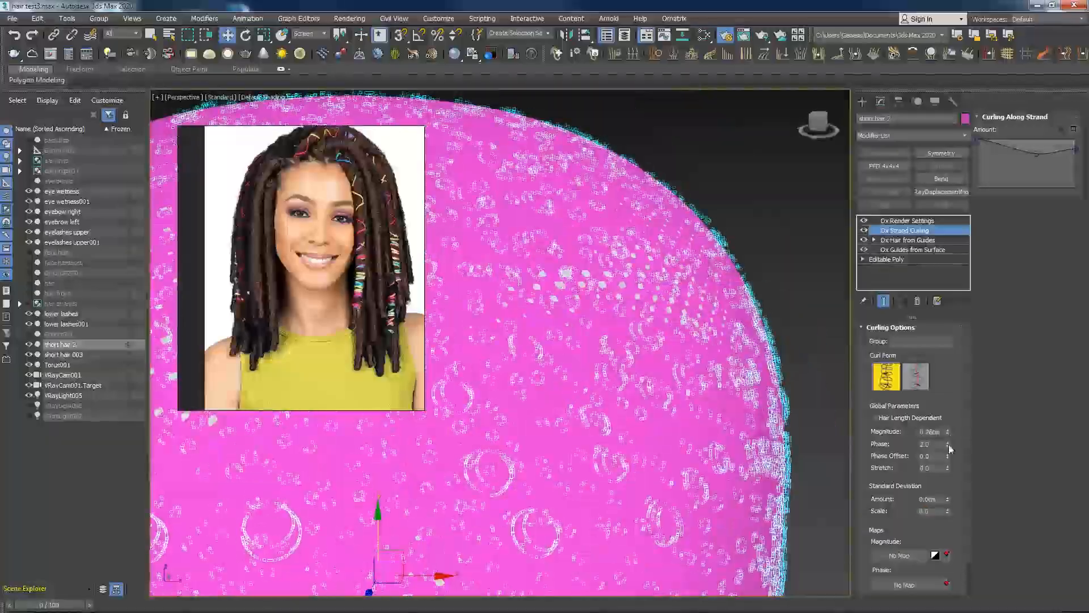
Add an Ox Strand Frizz modifier to the short scalp hair to make its strands irregular
{"action": "left_click", "coordinate": [908, 250]}
{"action": "left_click", "coordinate": [911, 135]}
{"action": "scroll", "coordinate": [905, 511], "scroll_direction": "down", "scroll_amount": 5}
{"action": "left_click", "coordinate": [905, 596]}
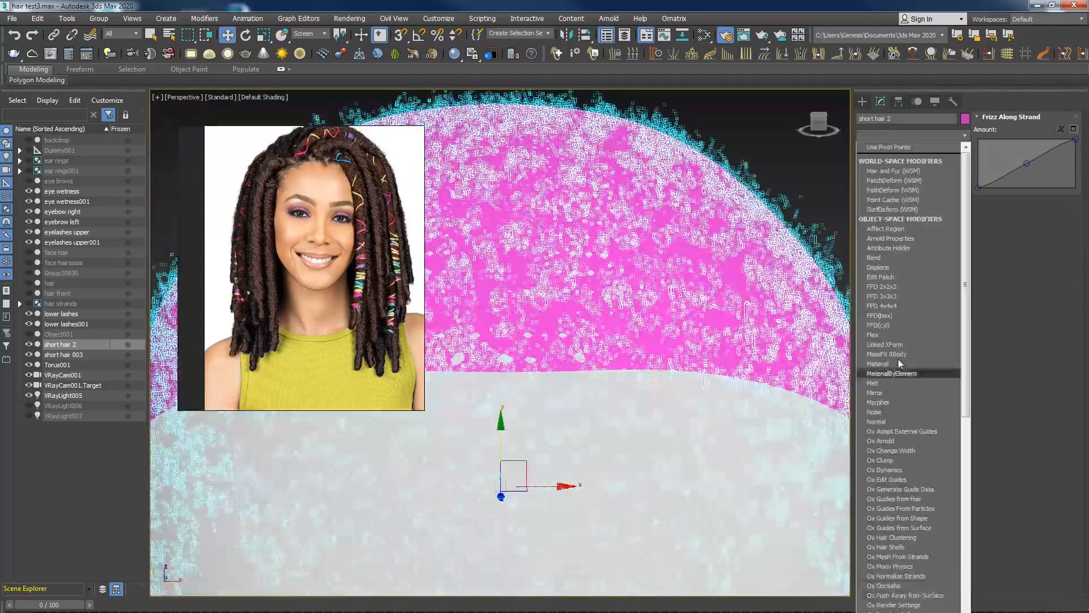
{"action": "left_click", "coordinate": [907, 397]}
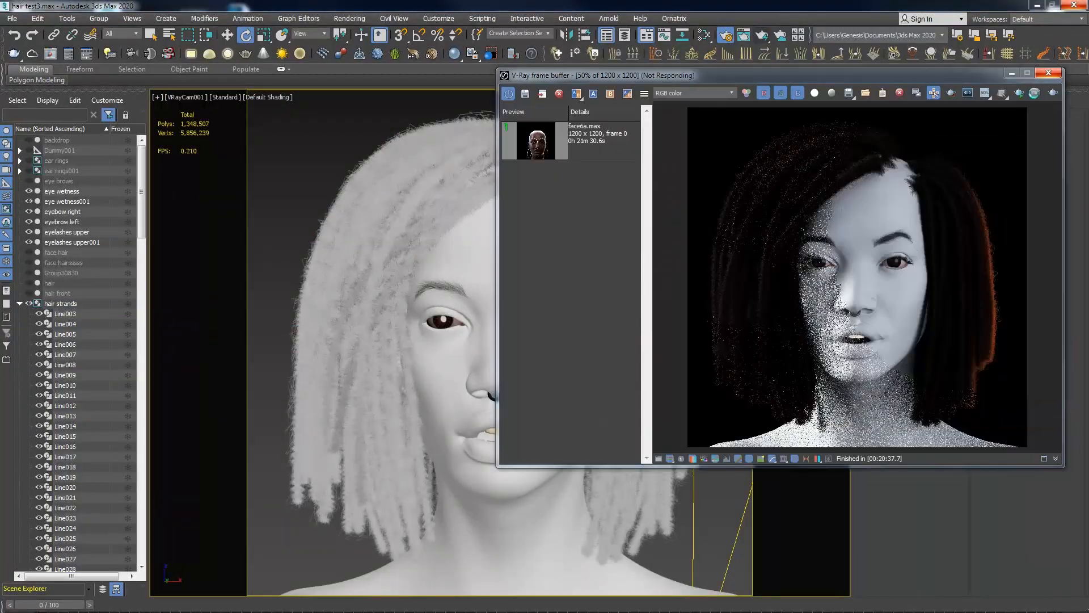
Render the dreadlocked head through VRayCam001, inspect the hair around the parting, and close the V-Ray frame buffer
{"action": "left_click", "coordinate": [1053, 93]}
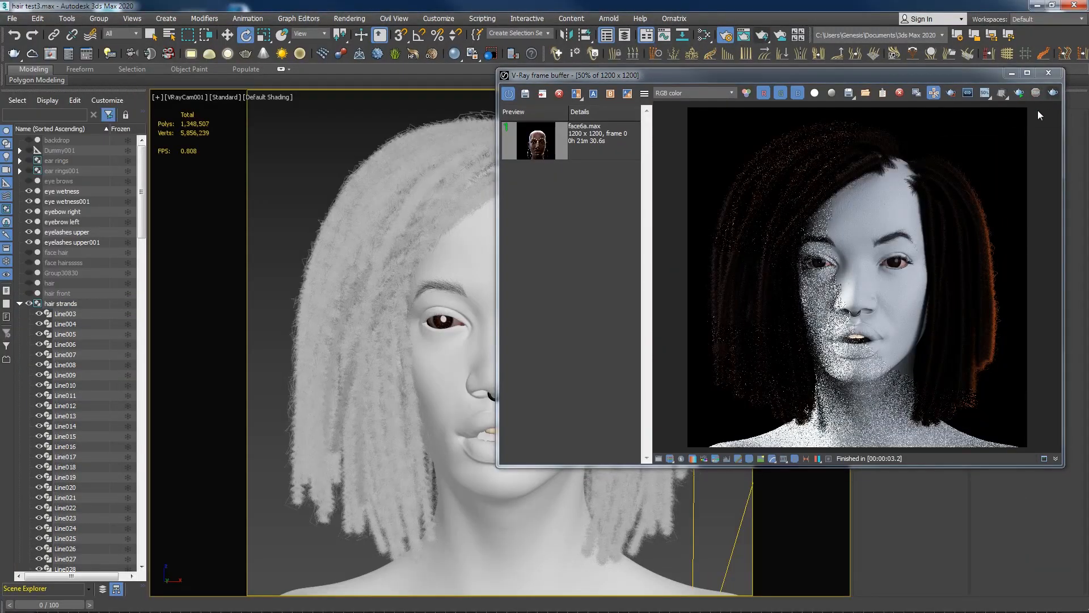
{"action": "key", "text": "shift+q"}
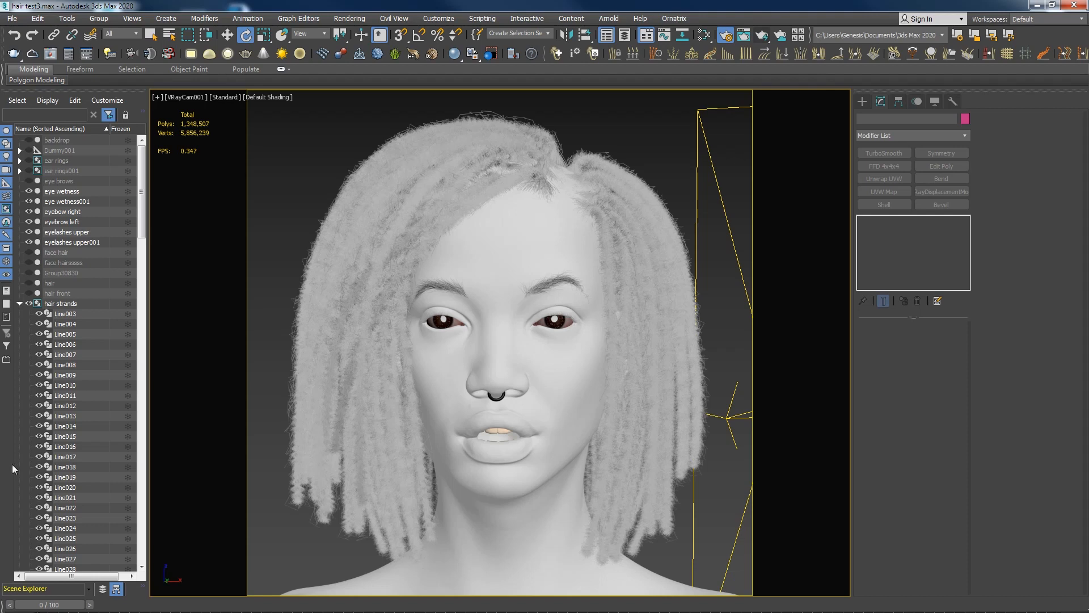
{"action": "key", "text": "shift+q"}
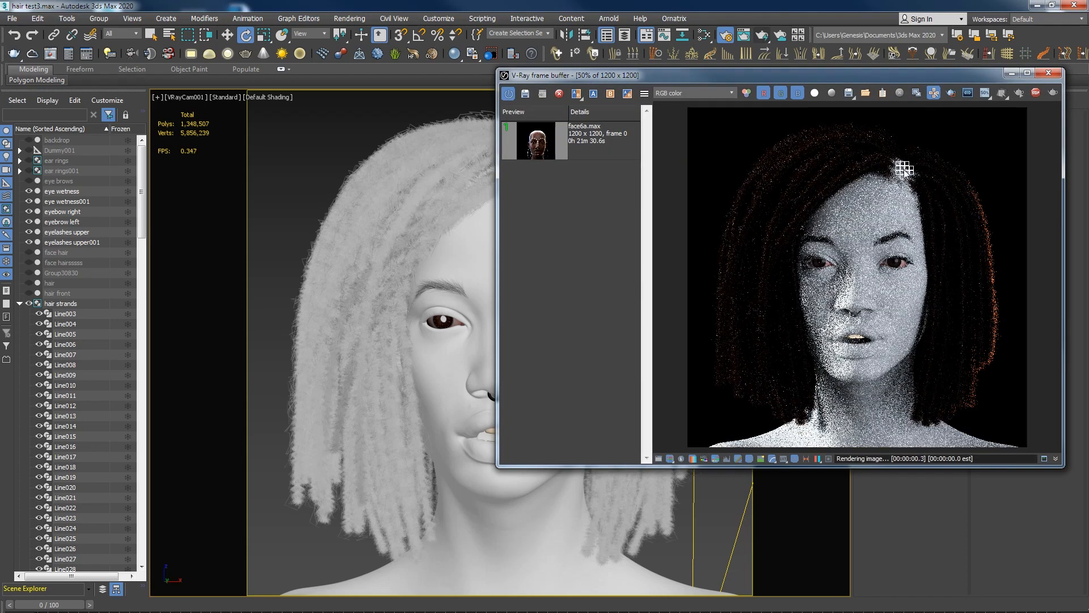
{"action": "scroll", "coordinate": [902, 182], "scroll_direction": "up", "scroll_amount": 2}
{"action": "scroll", "coordinate": [901, 188], "scroll_direction": "down", "scroll_amount": 2}
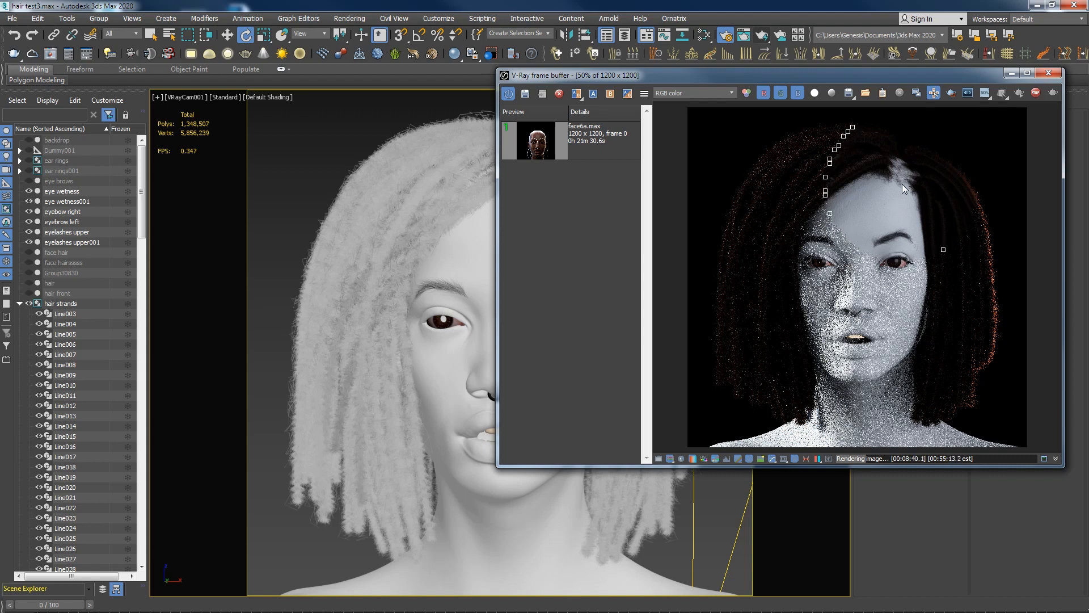
{"action": "left_click", "coordinate": [1048, 73]}
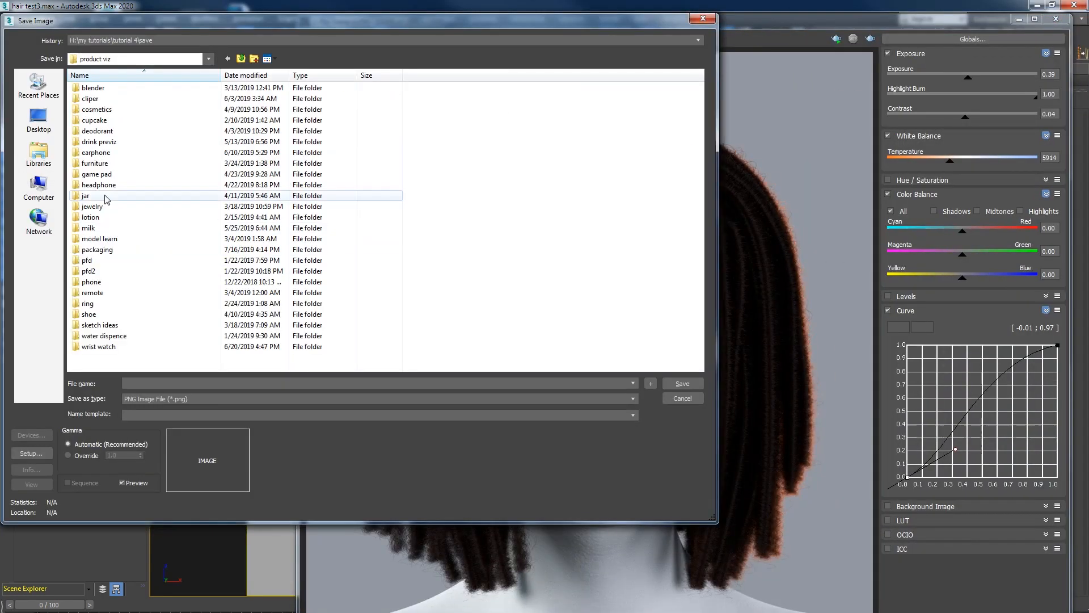
Open the headphone folder inside product viz while choosing where to save the rendered image as PNG
{"action": "double_click", "coordinate": [99, 185]}
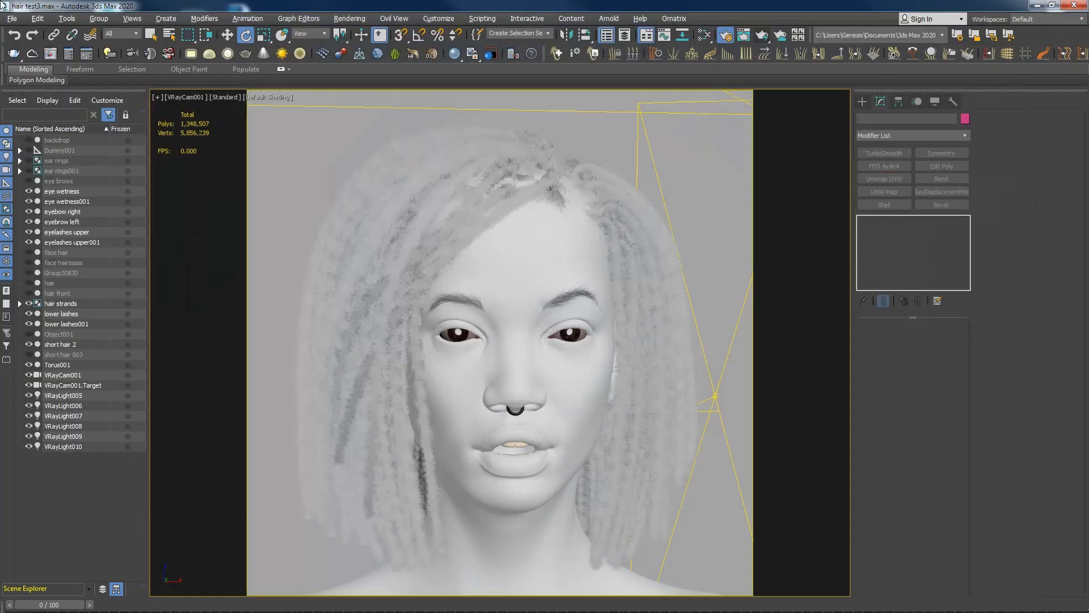